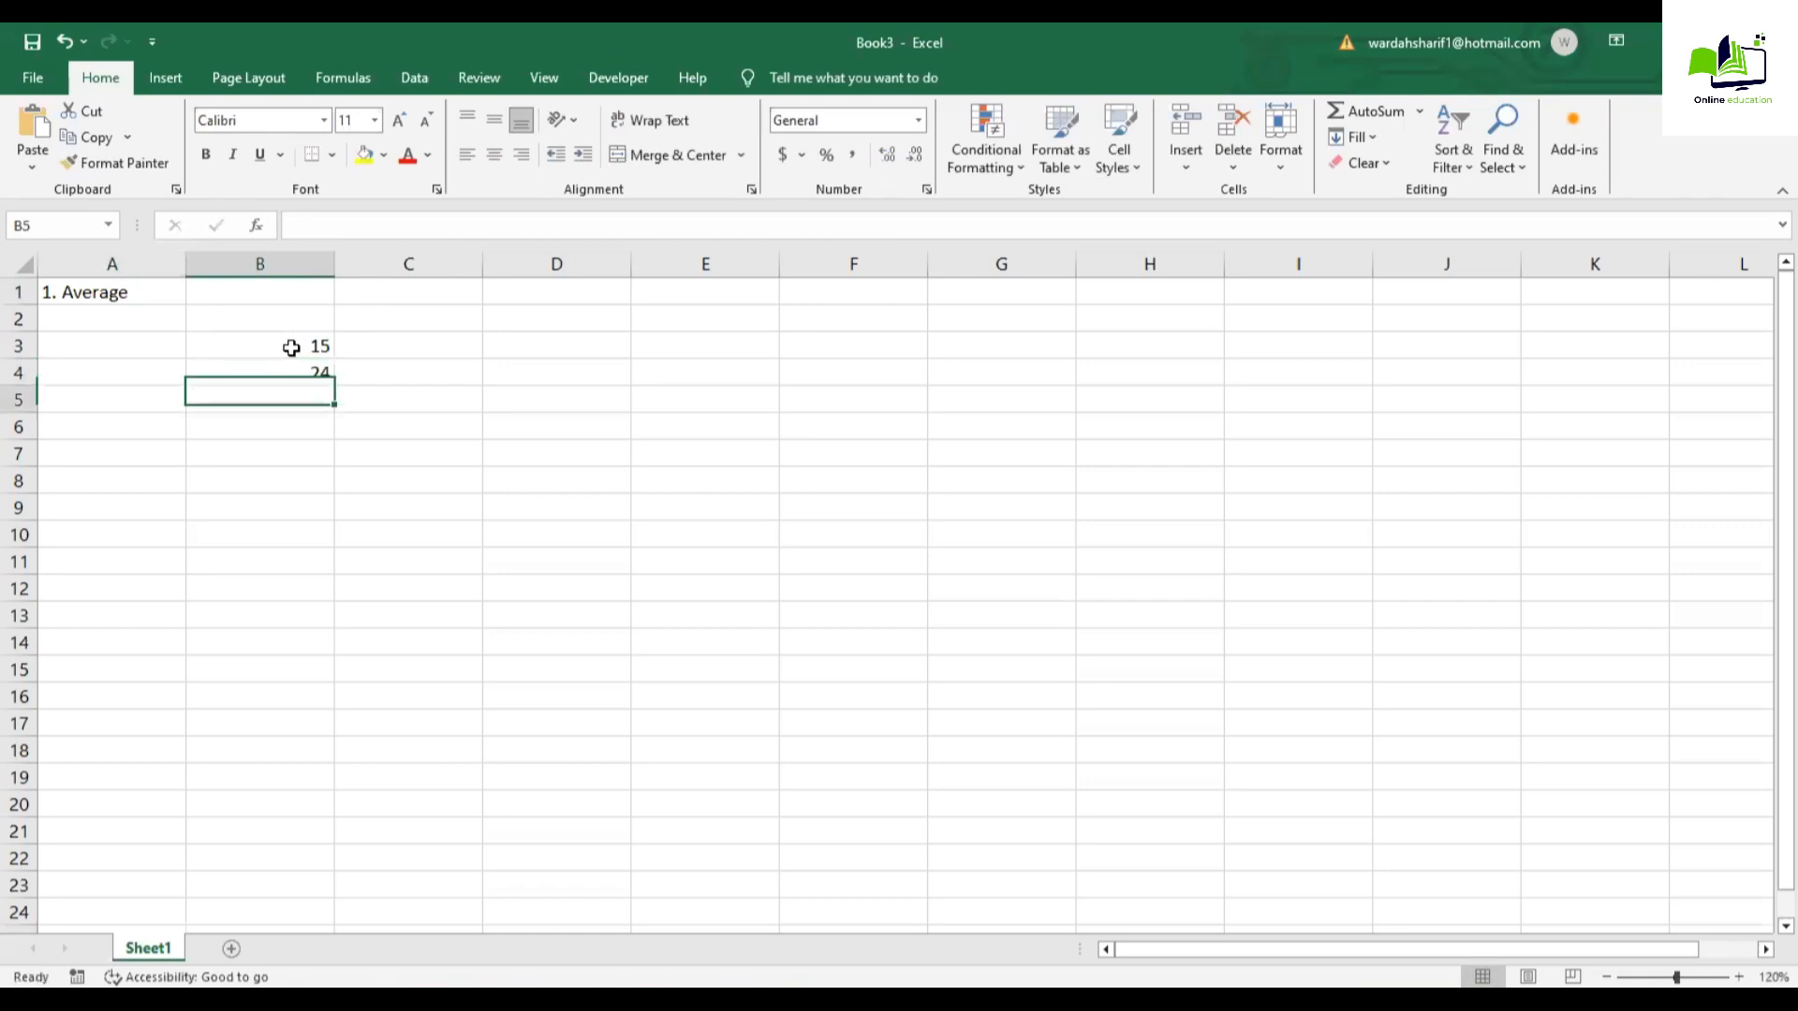
Step: Continue the number list in cells B5 to B11 with 45, 24, 67, 31, 89, 49 and 90
text(767)
key(Return)
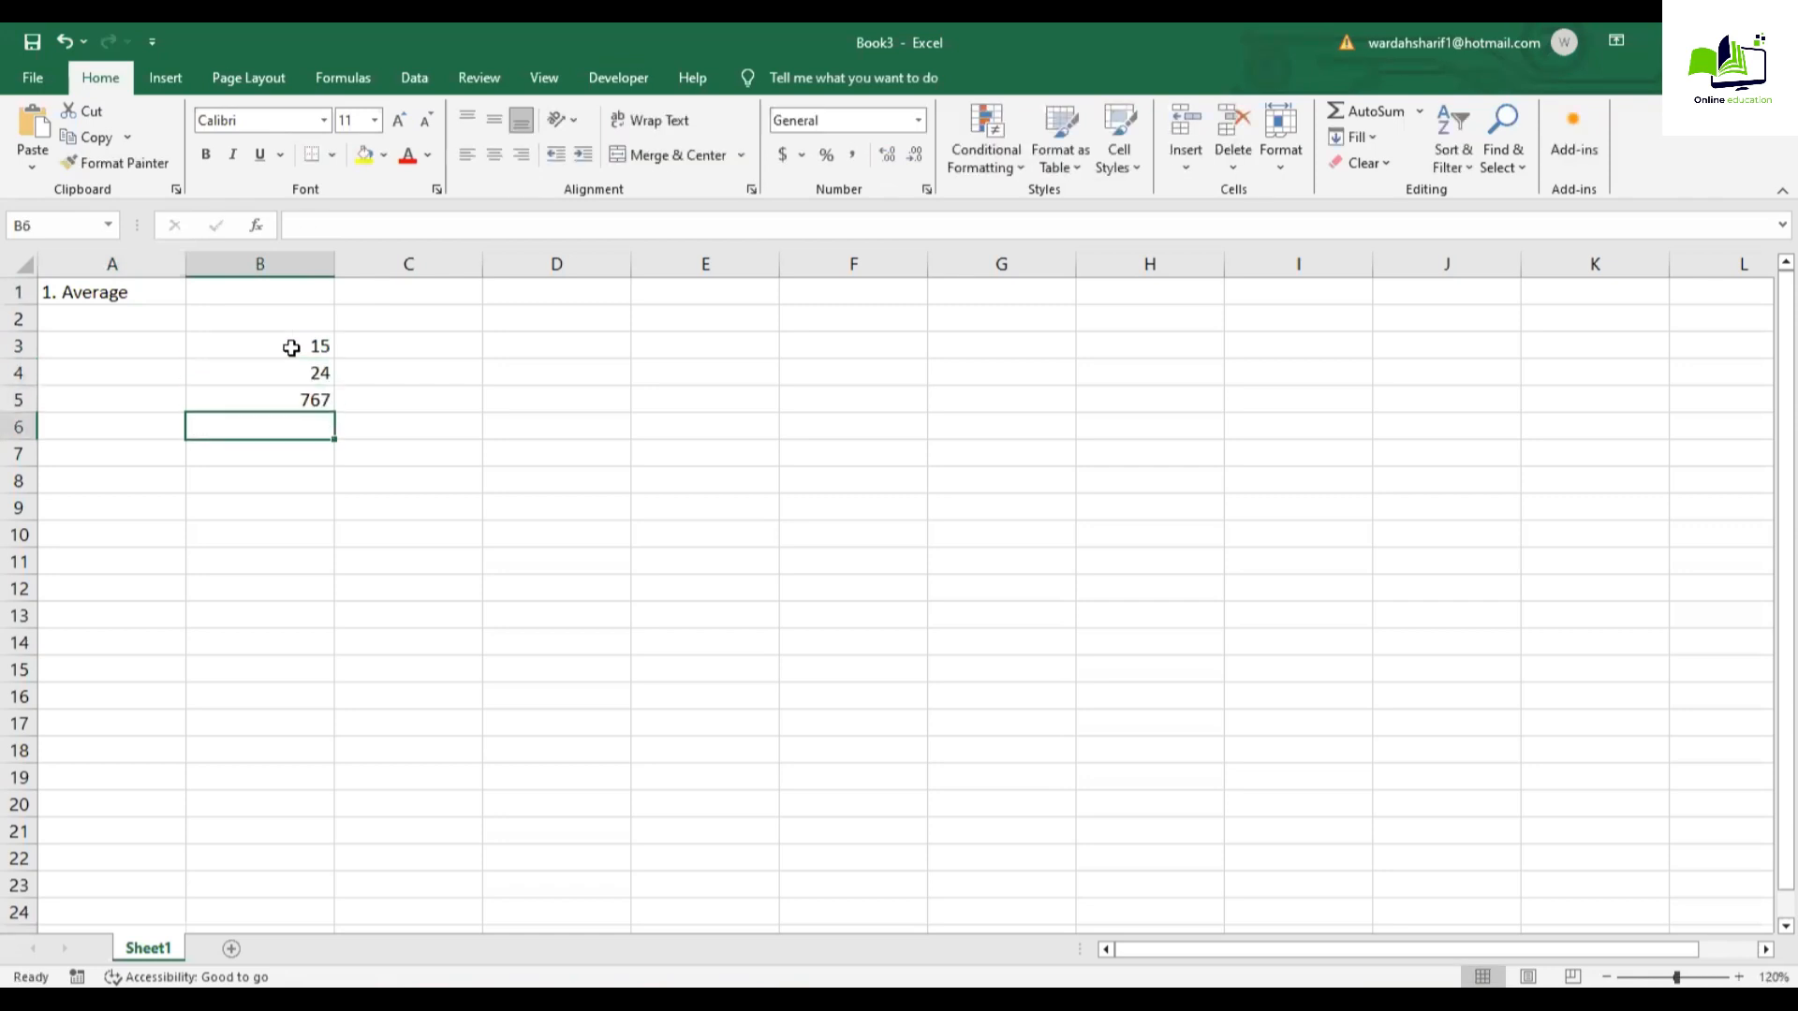
click(326, 399)
text(45)
key(Return)
text(24)
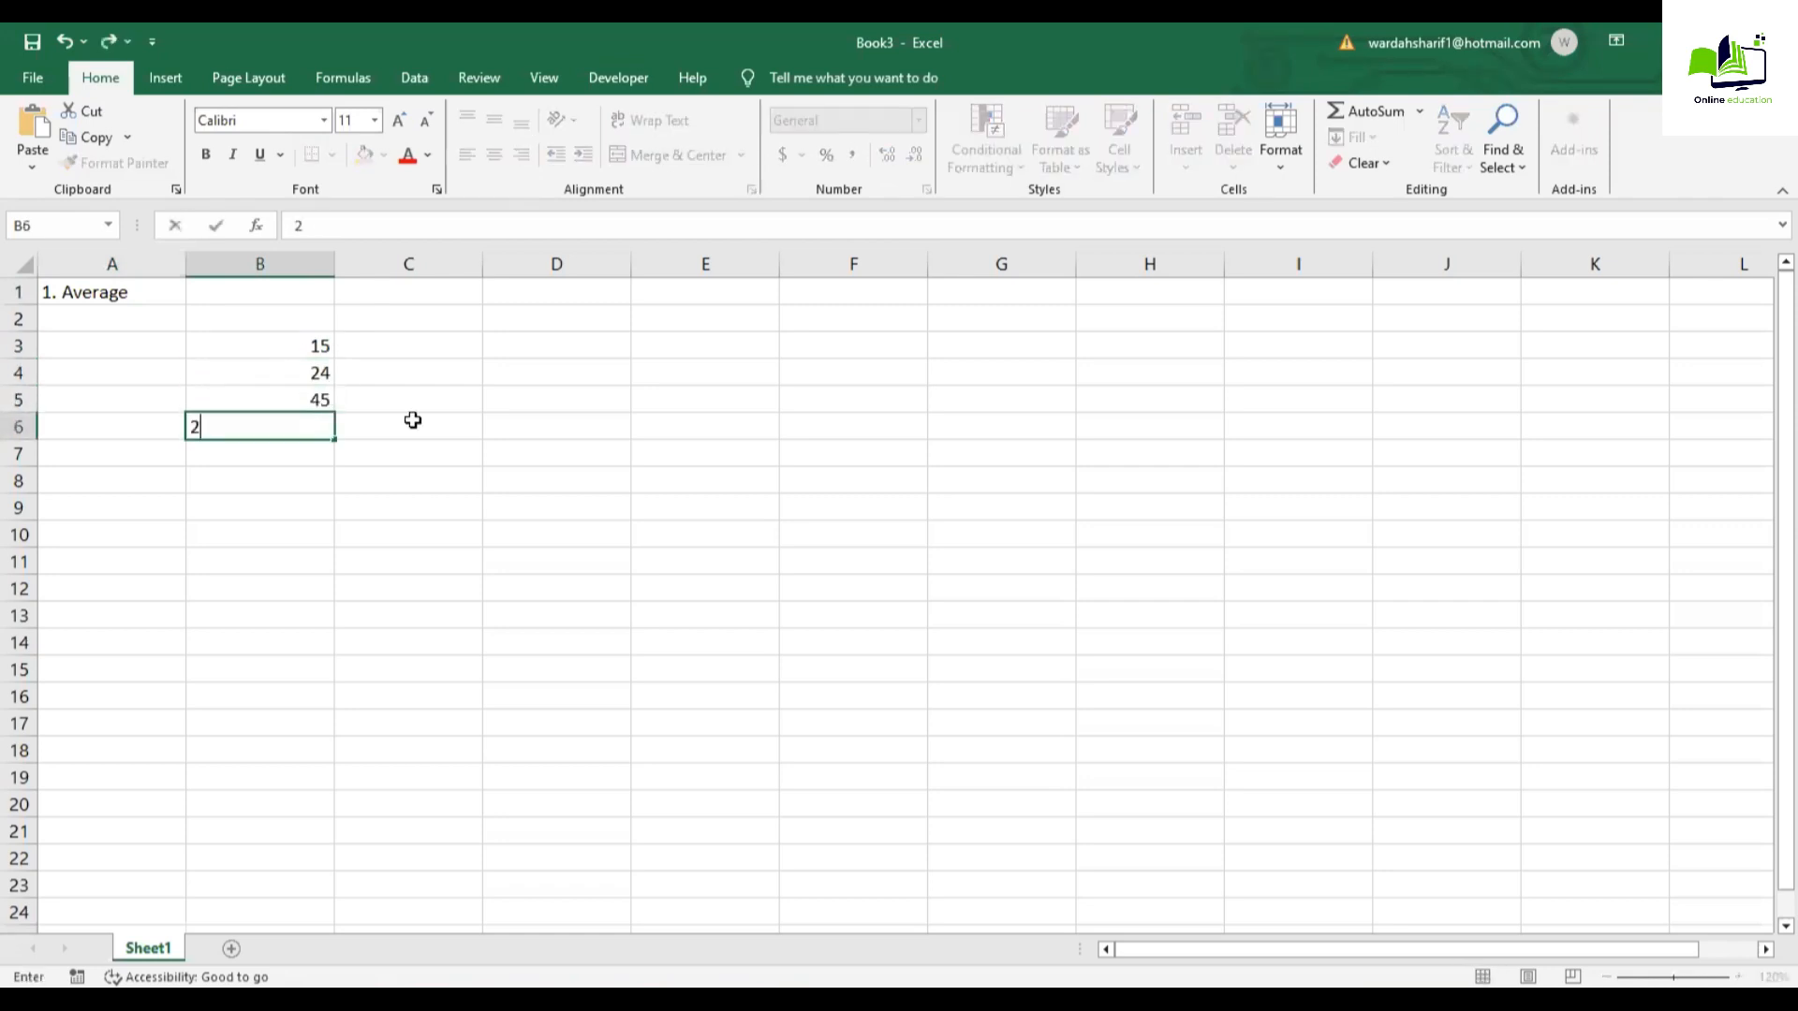
key(Return)
text(67)
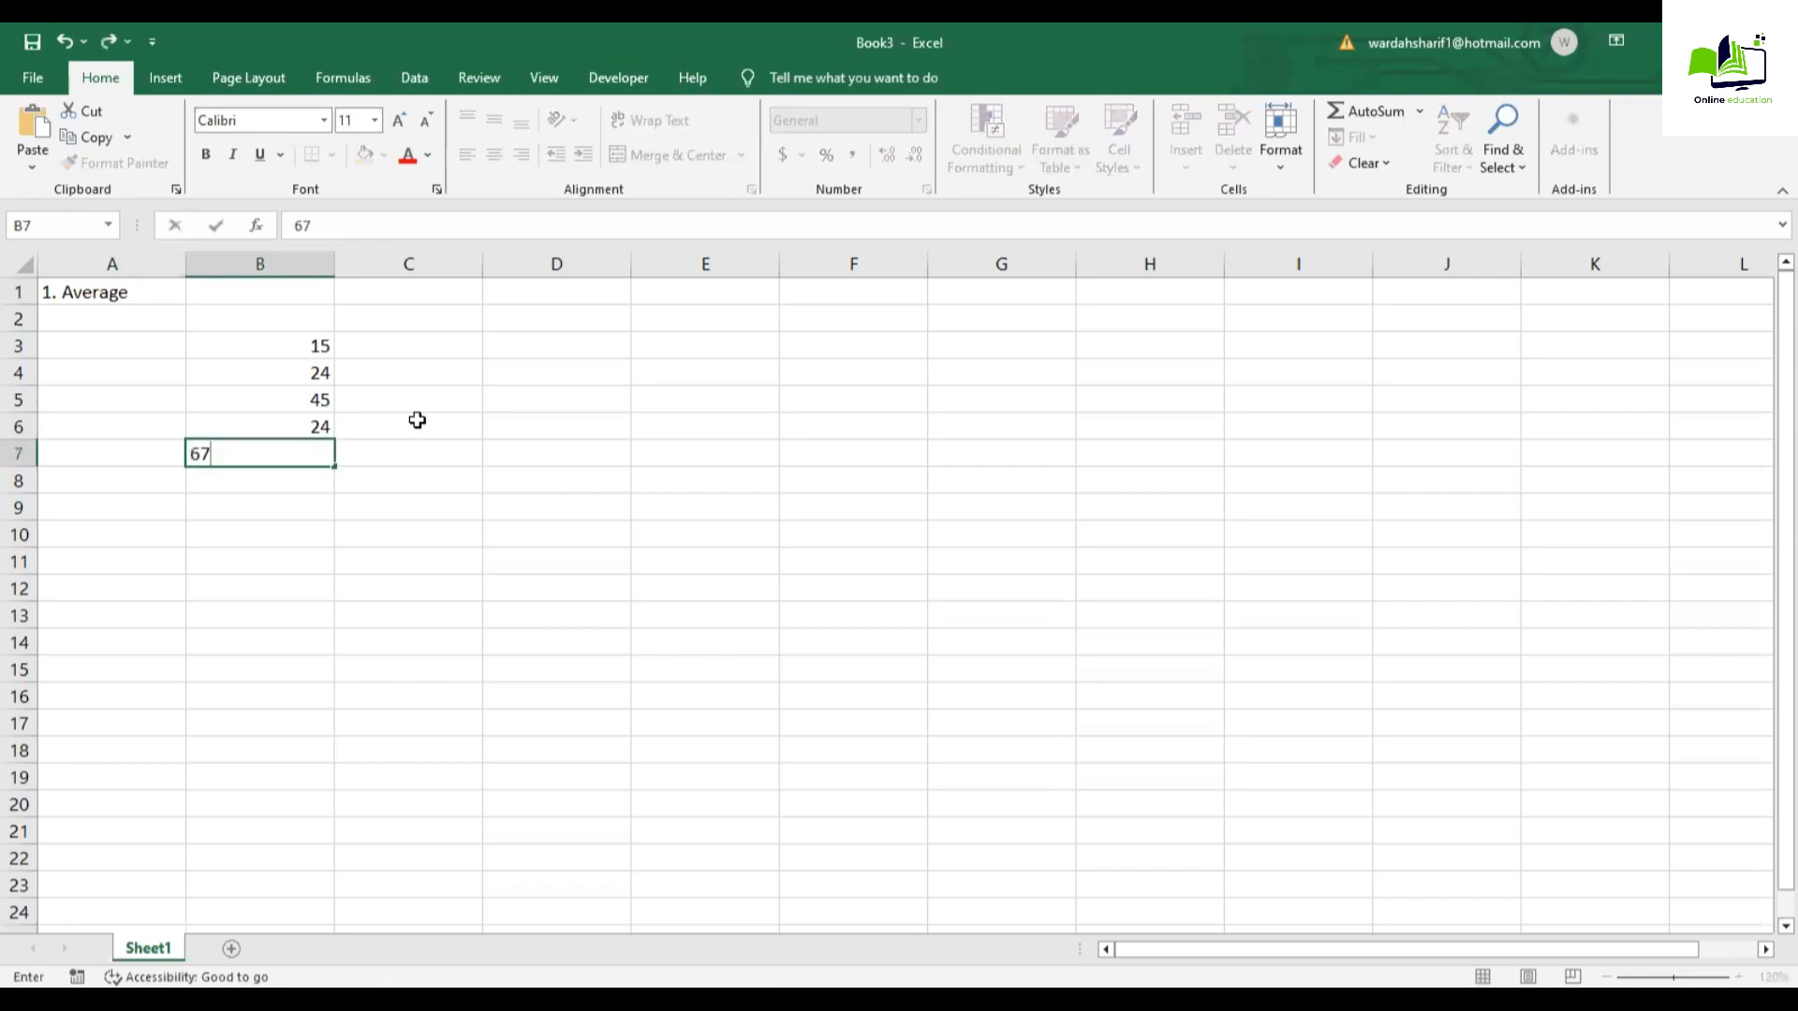
key(Return)
text(31)
key(Return)
text(89)
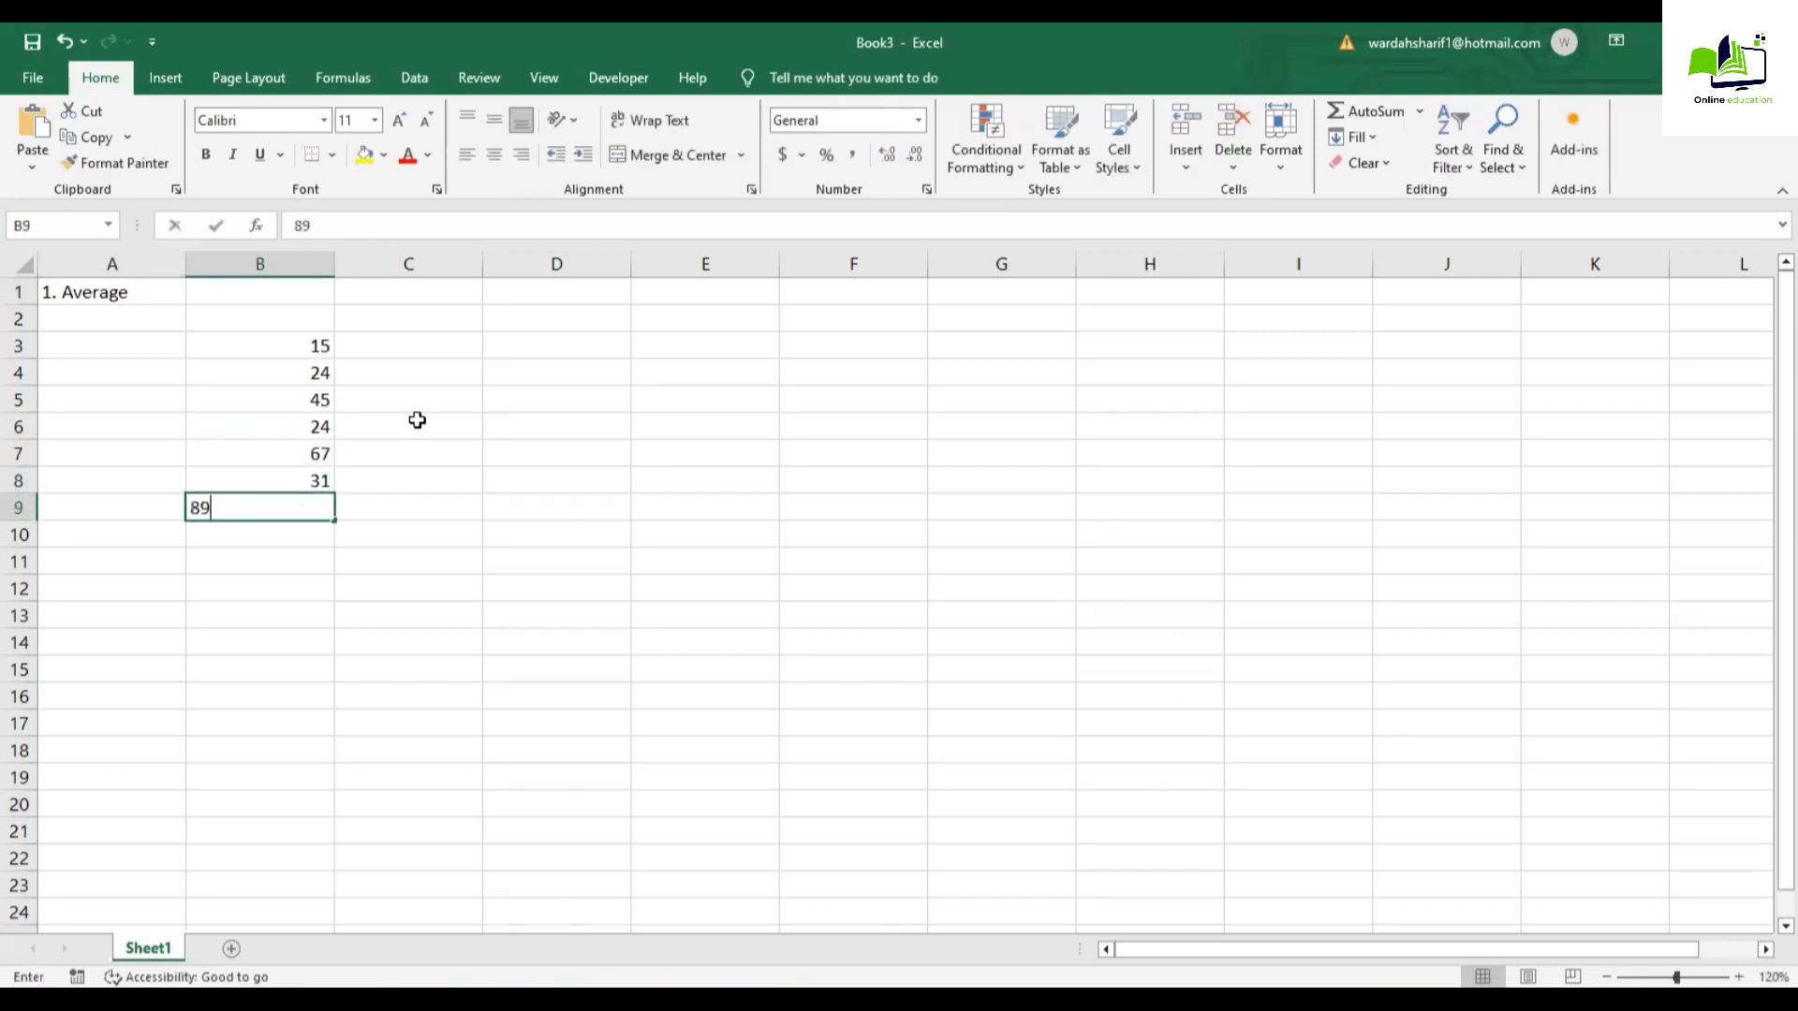
key(Return)
text(49)
key(Return)
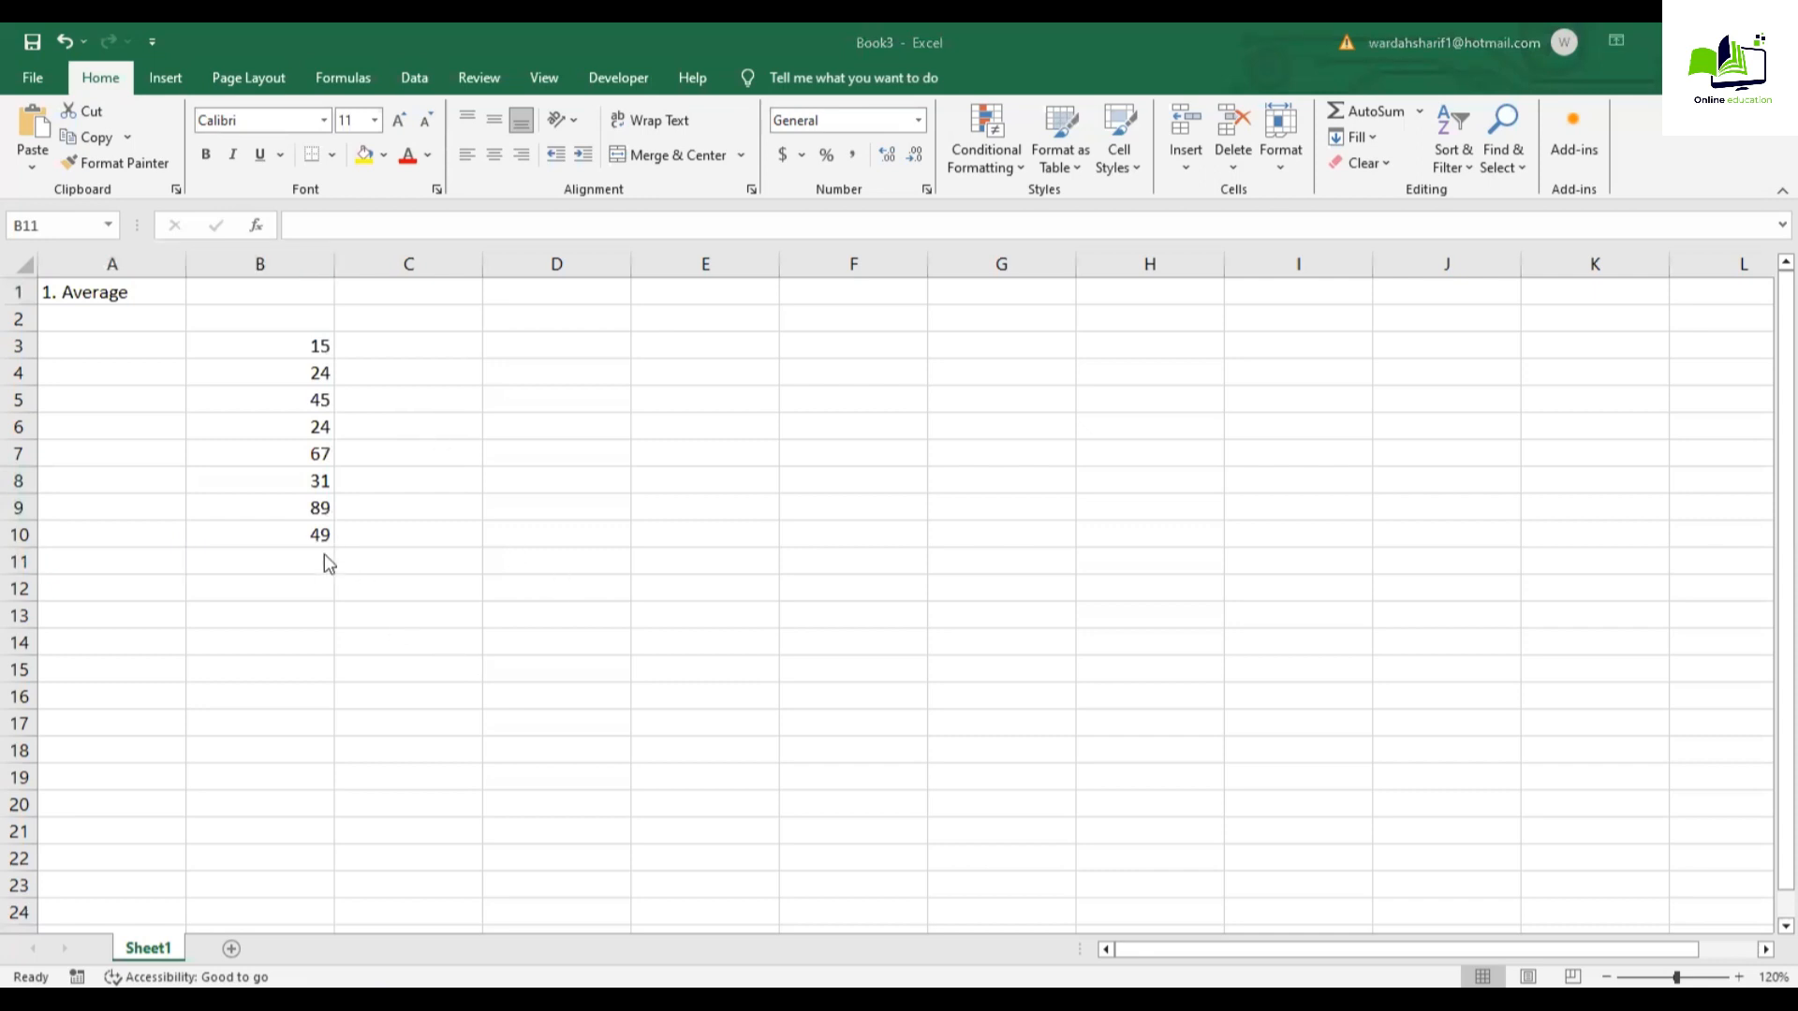
text(90)
key(Return)
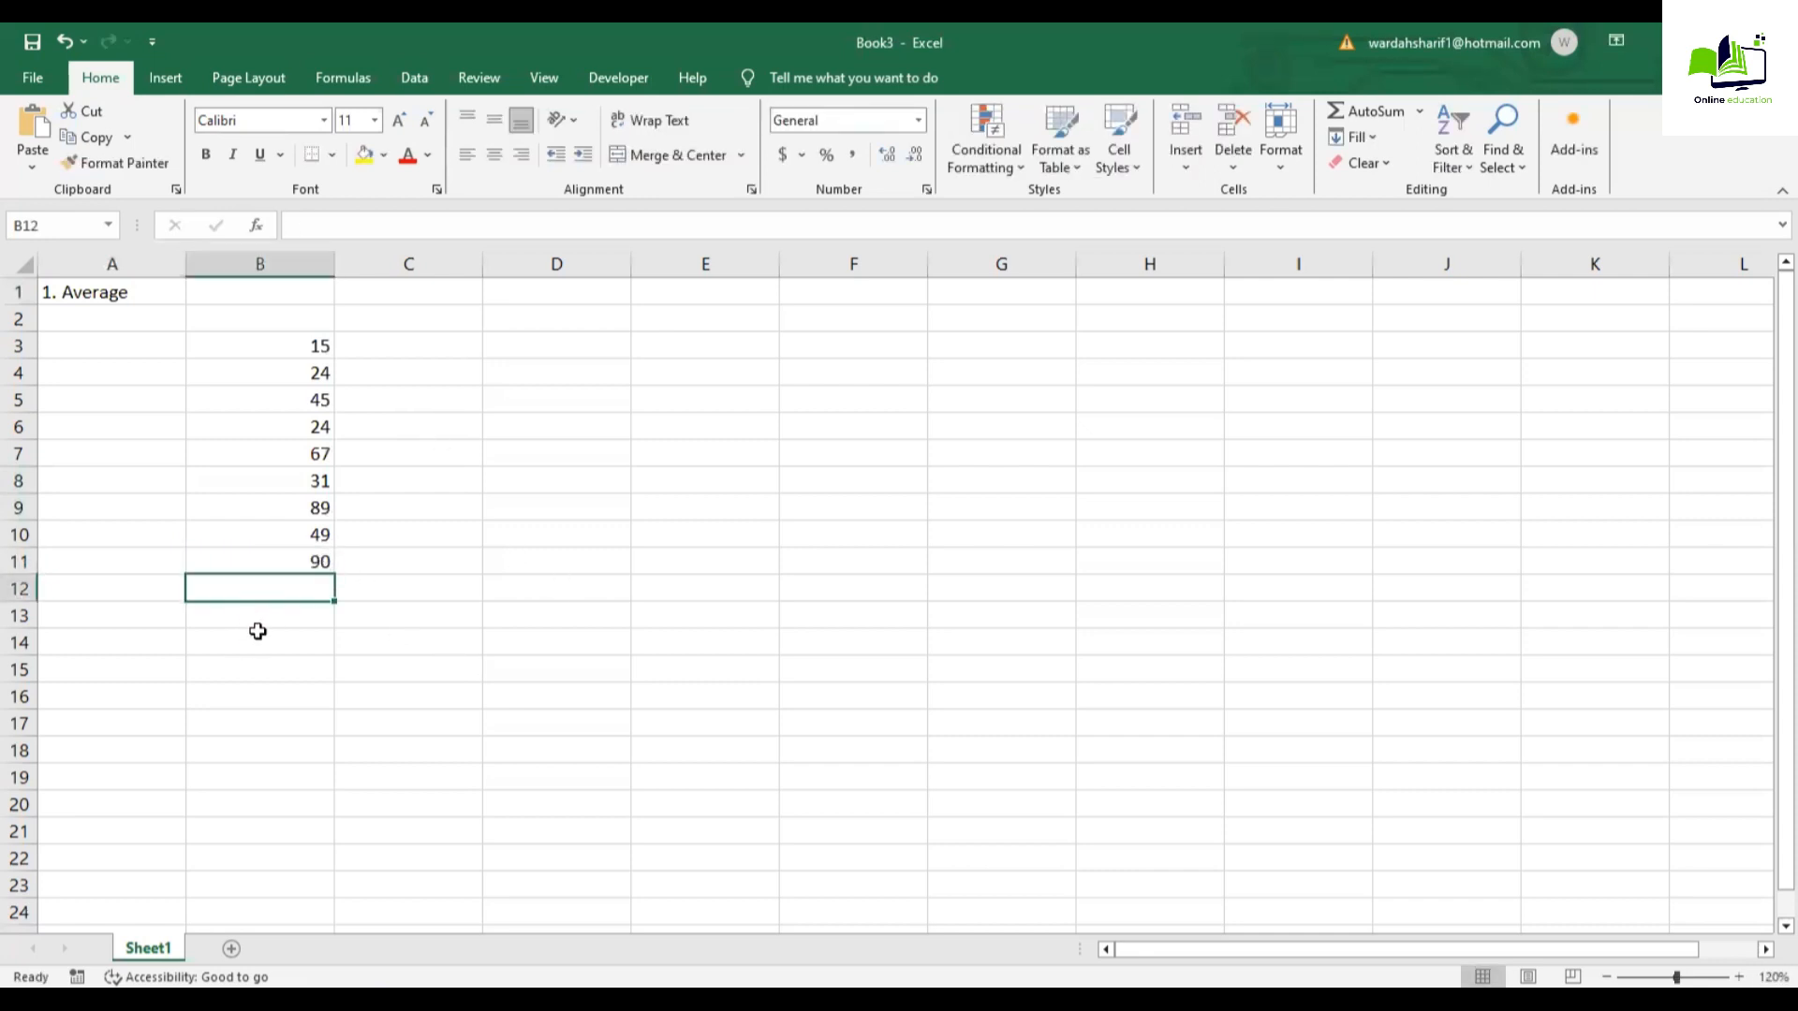
key(Return)
Step: Calculate the average of the numbers in B3:B11 in cell B14 with the AVERAGE function
click(291, 640)
text(=)
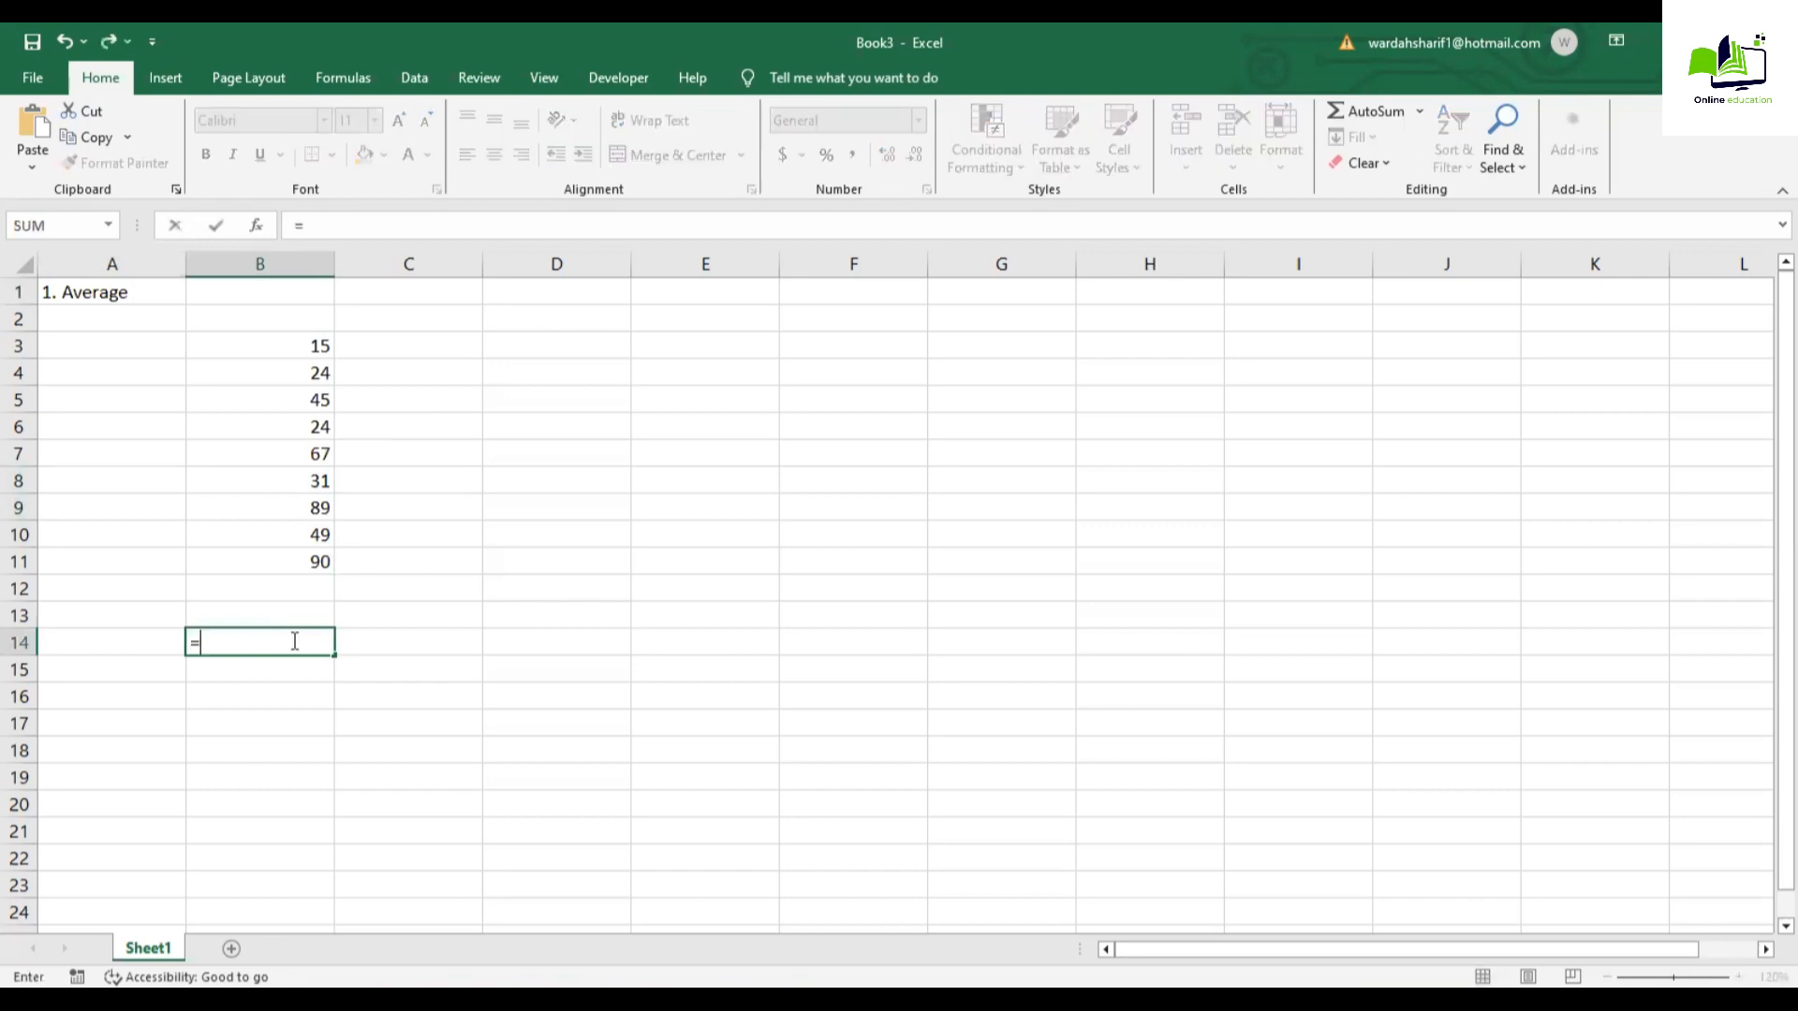
text(avera)
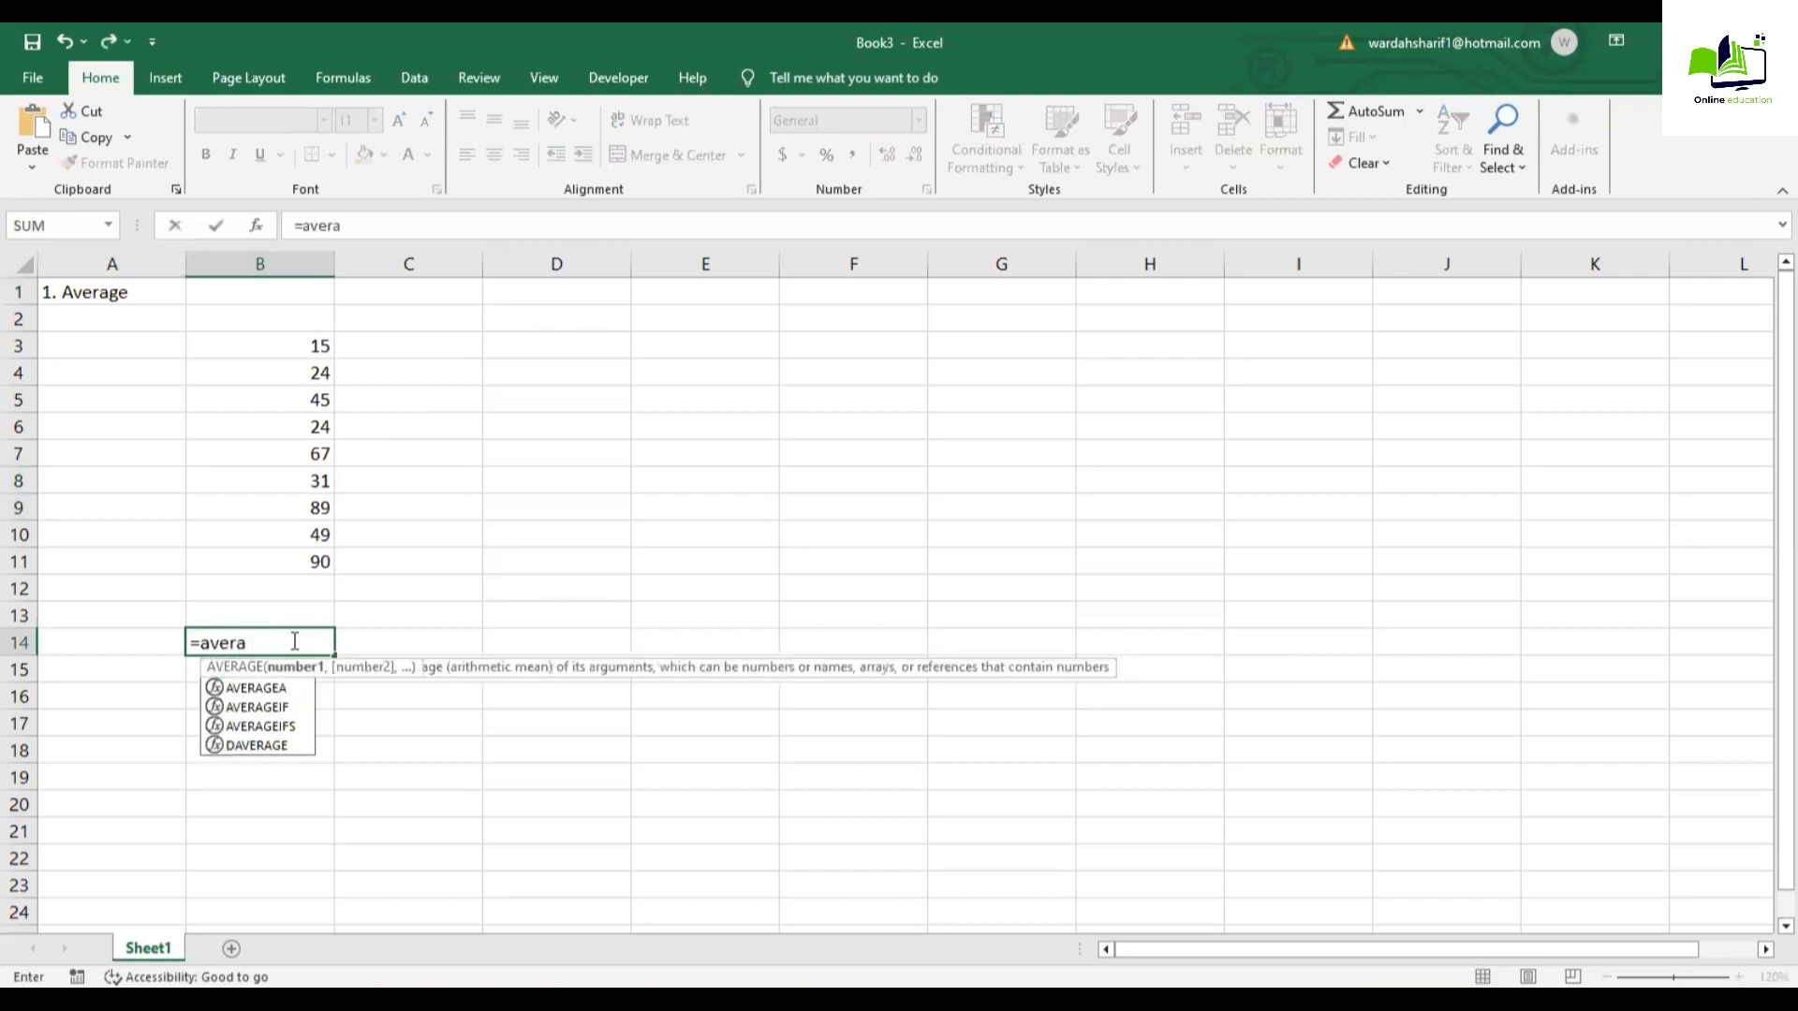
key(Tab)
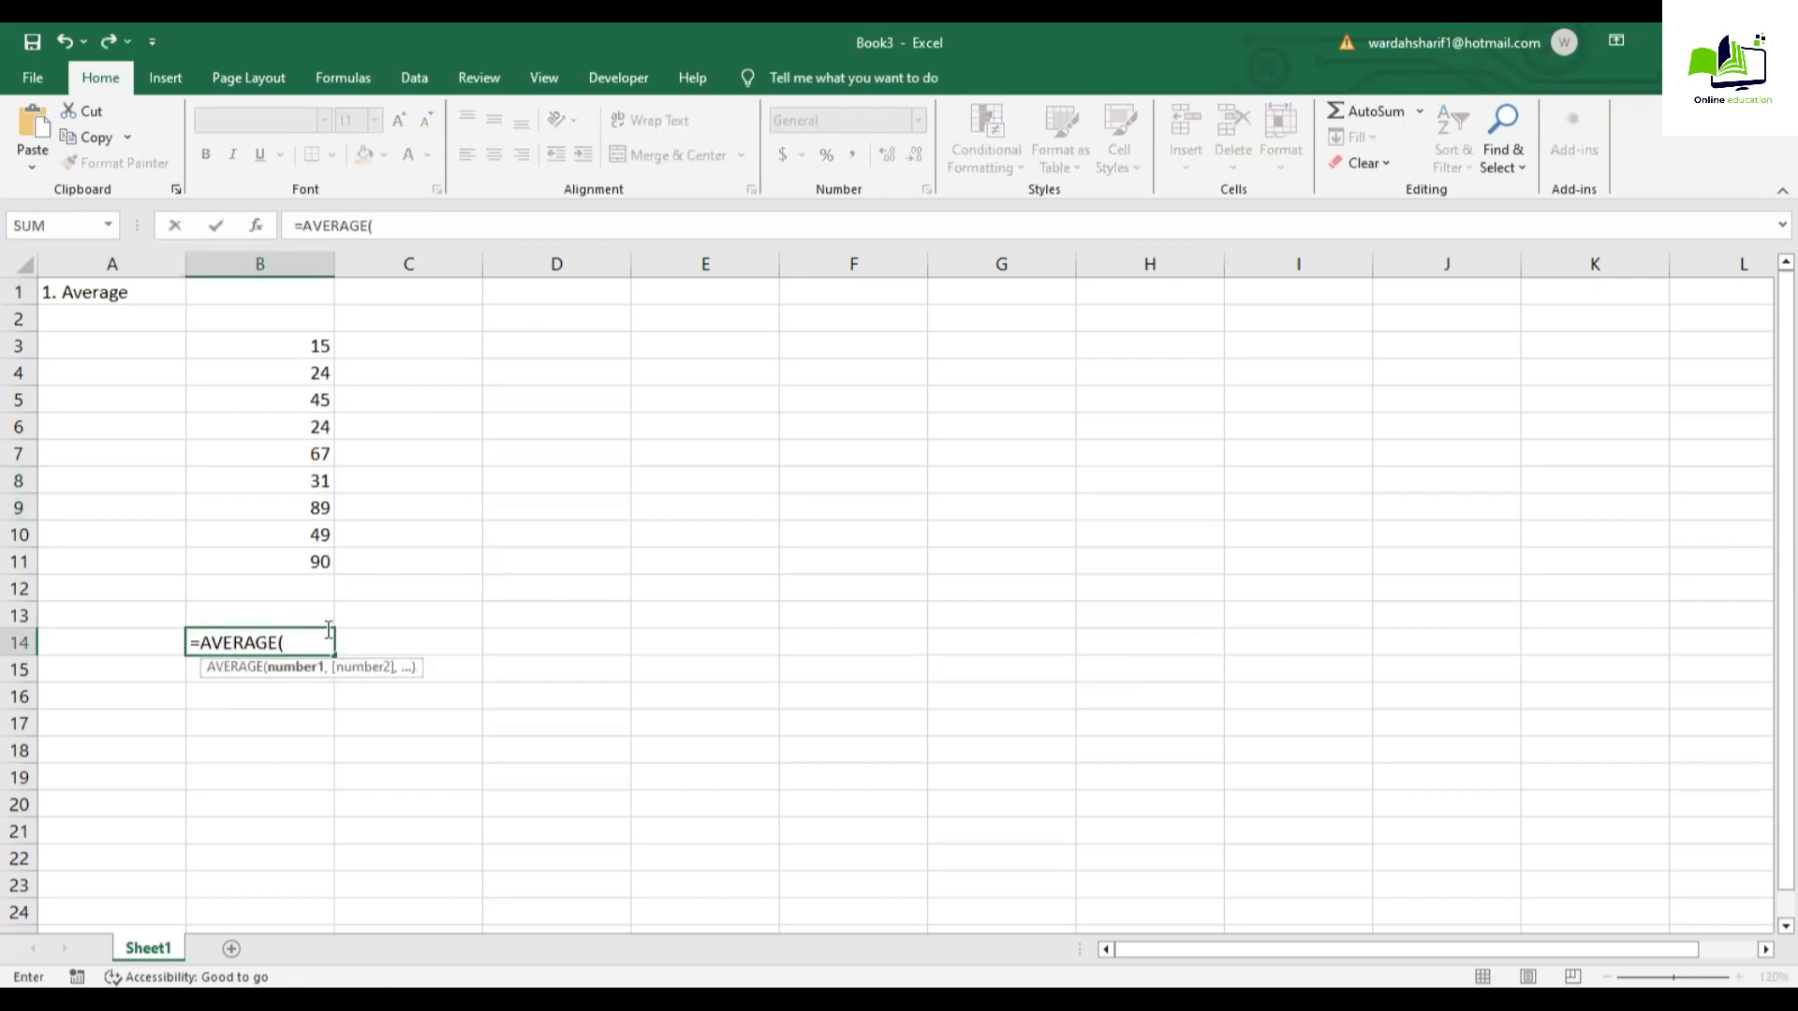
drag(309, 339, 316, 556)
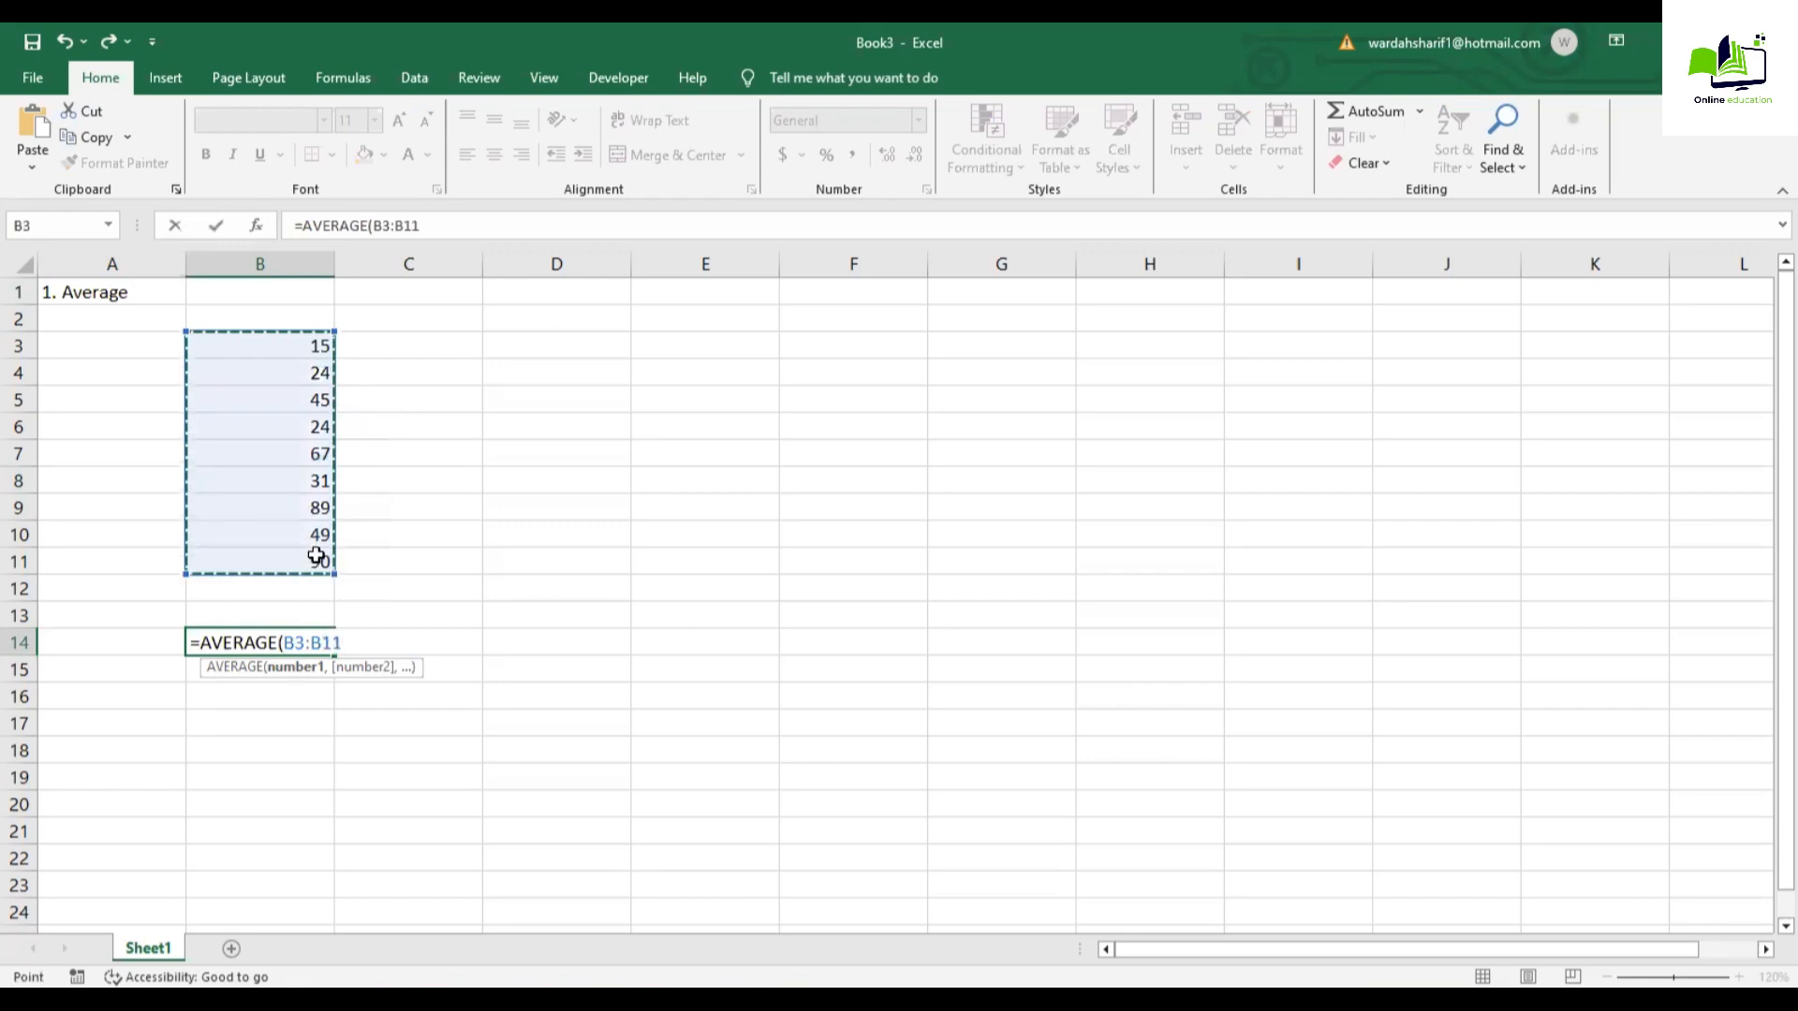
text())
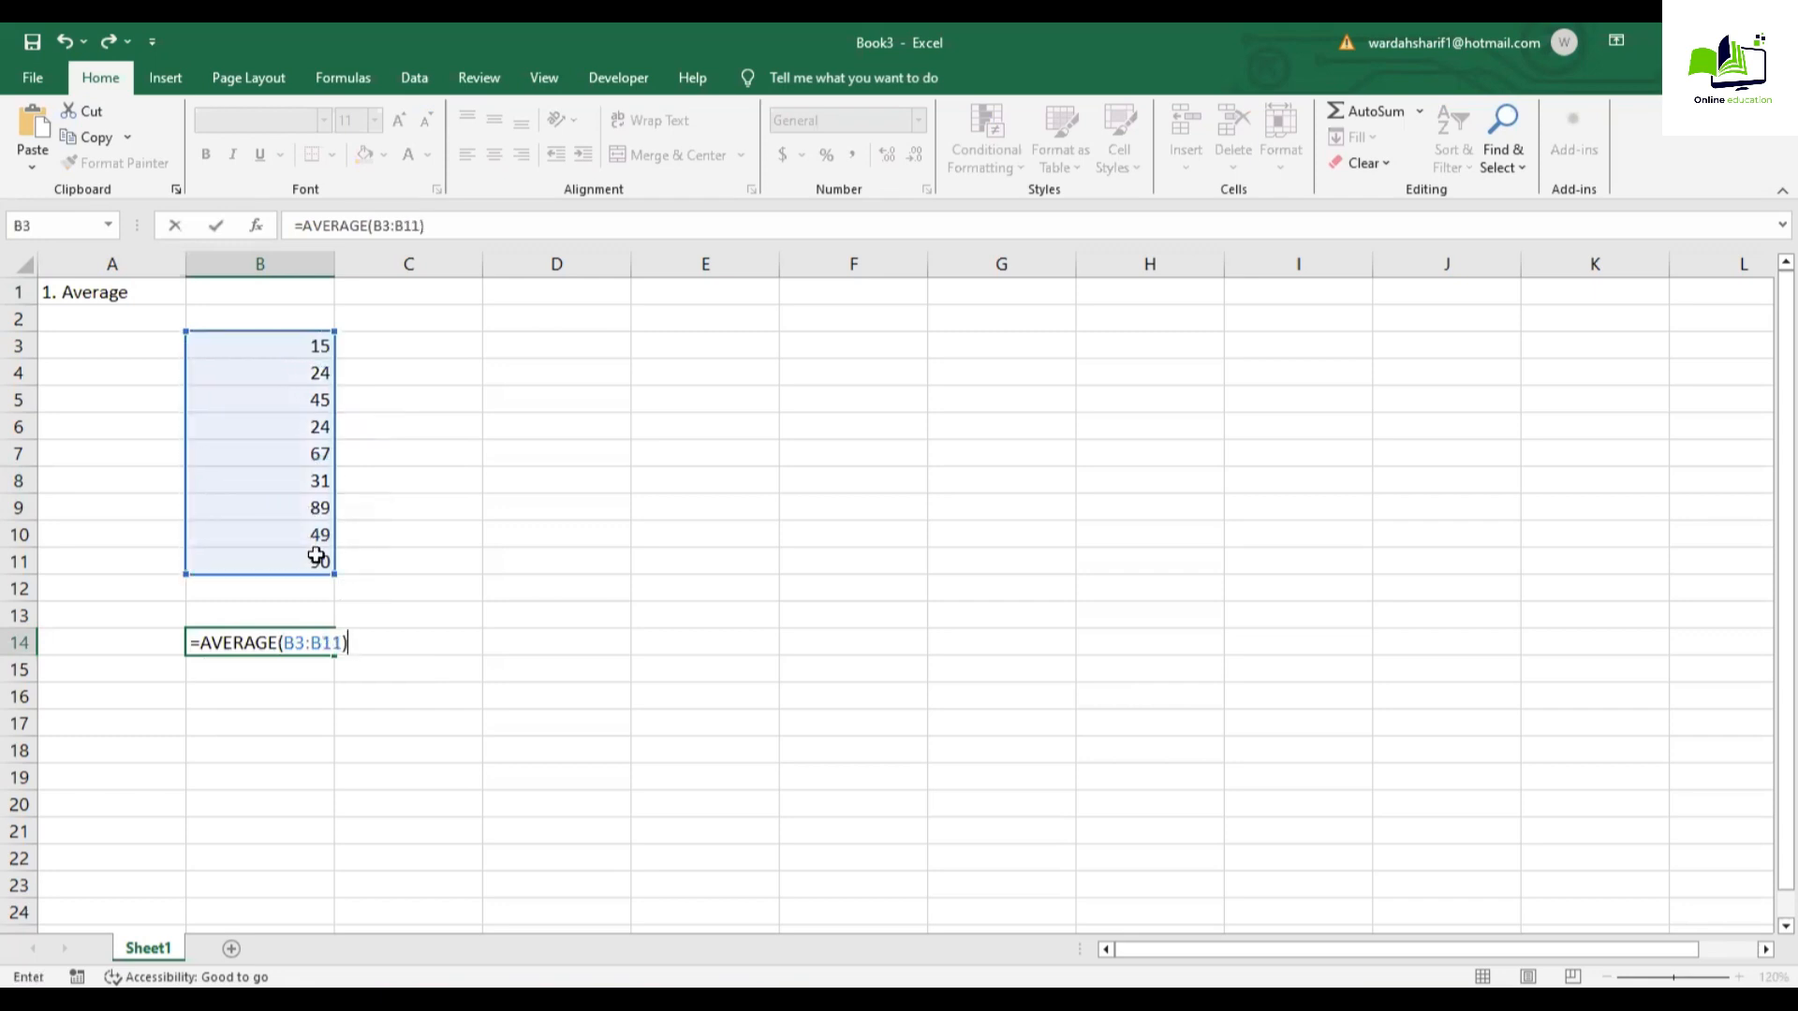
key(Return)
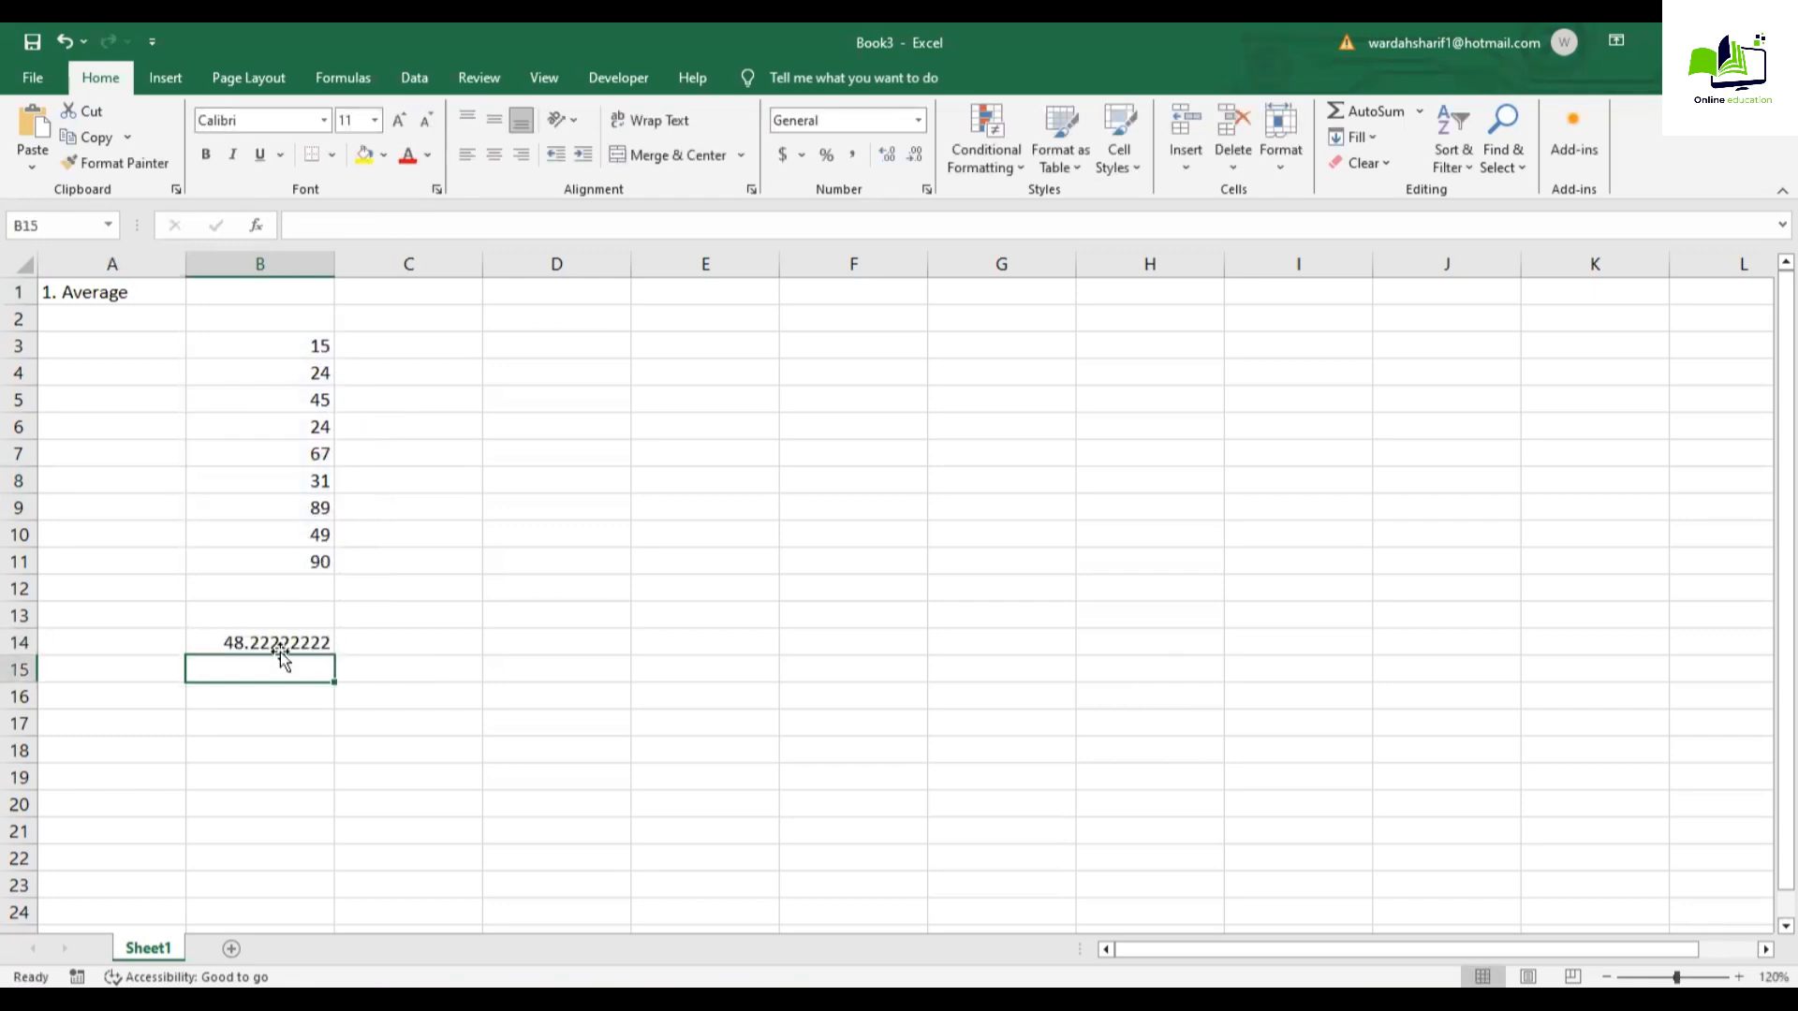
Step: Enter an AVERAGE formula in cell B16 that averages the typed numbers 50 and 100
click(256, 698)
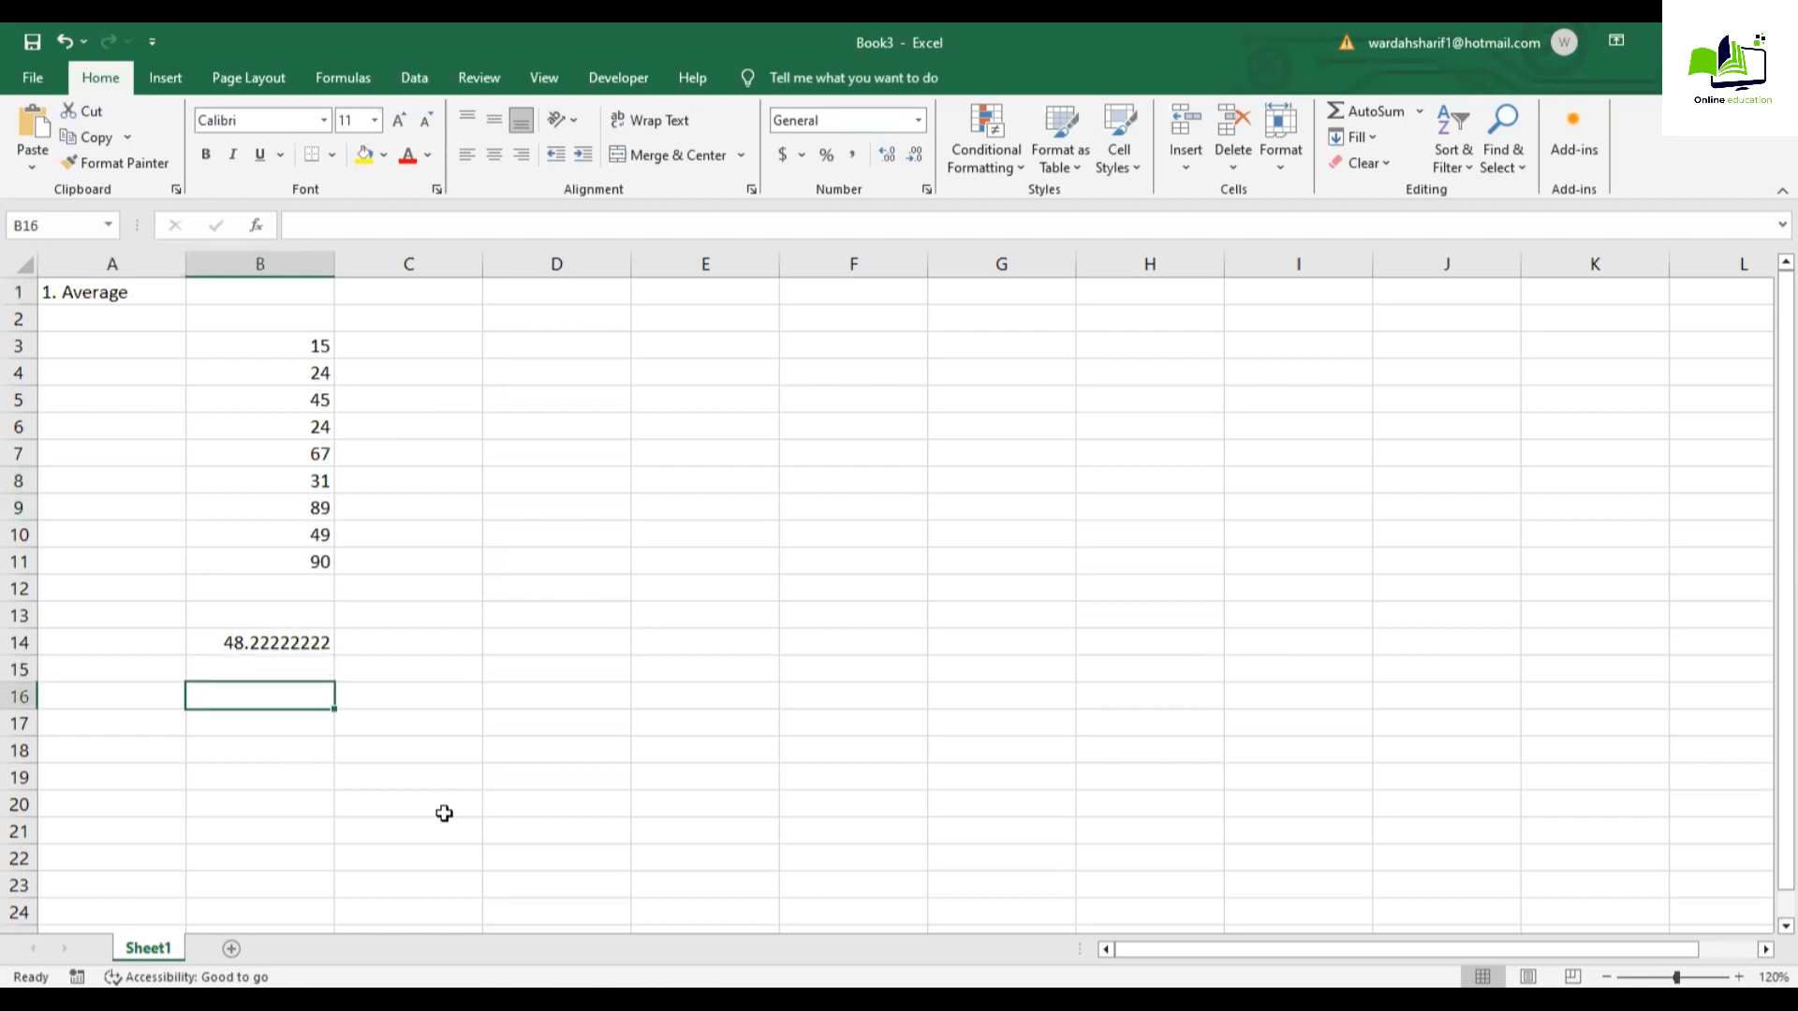
text(=)
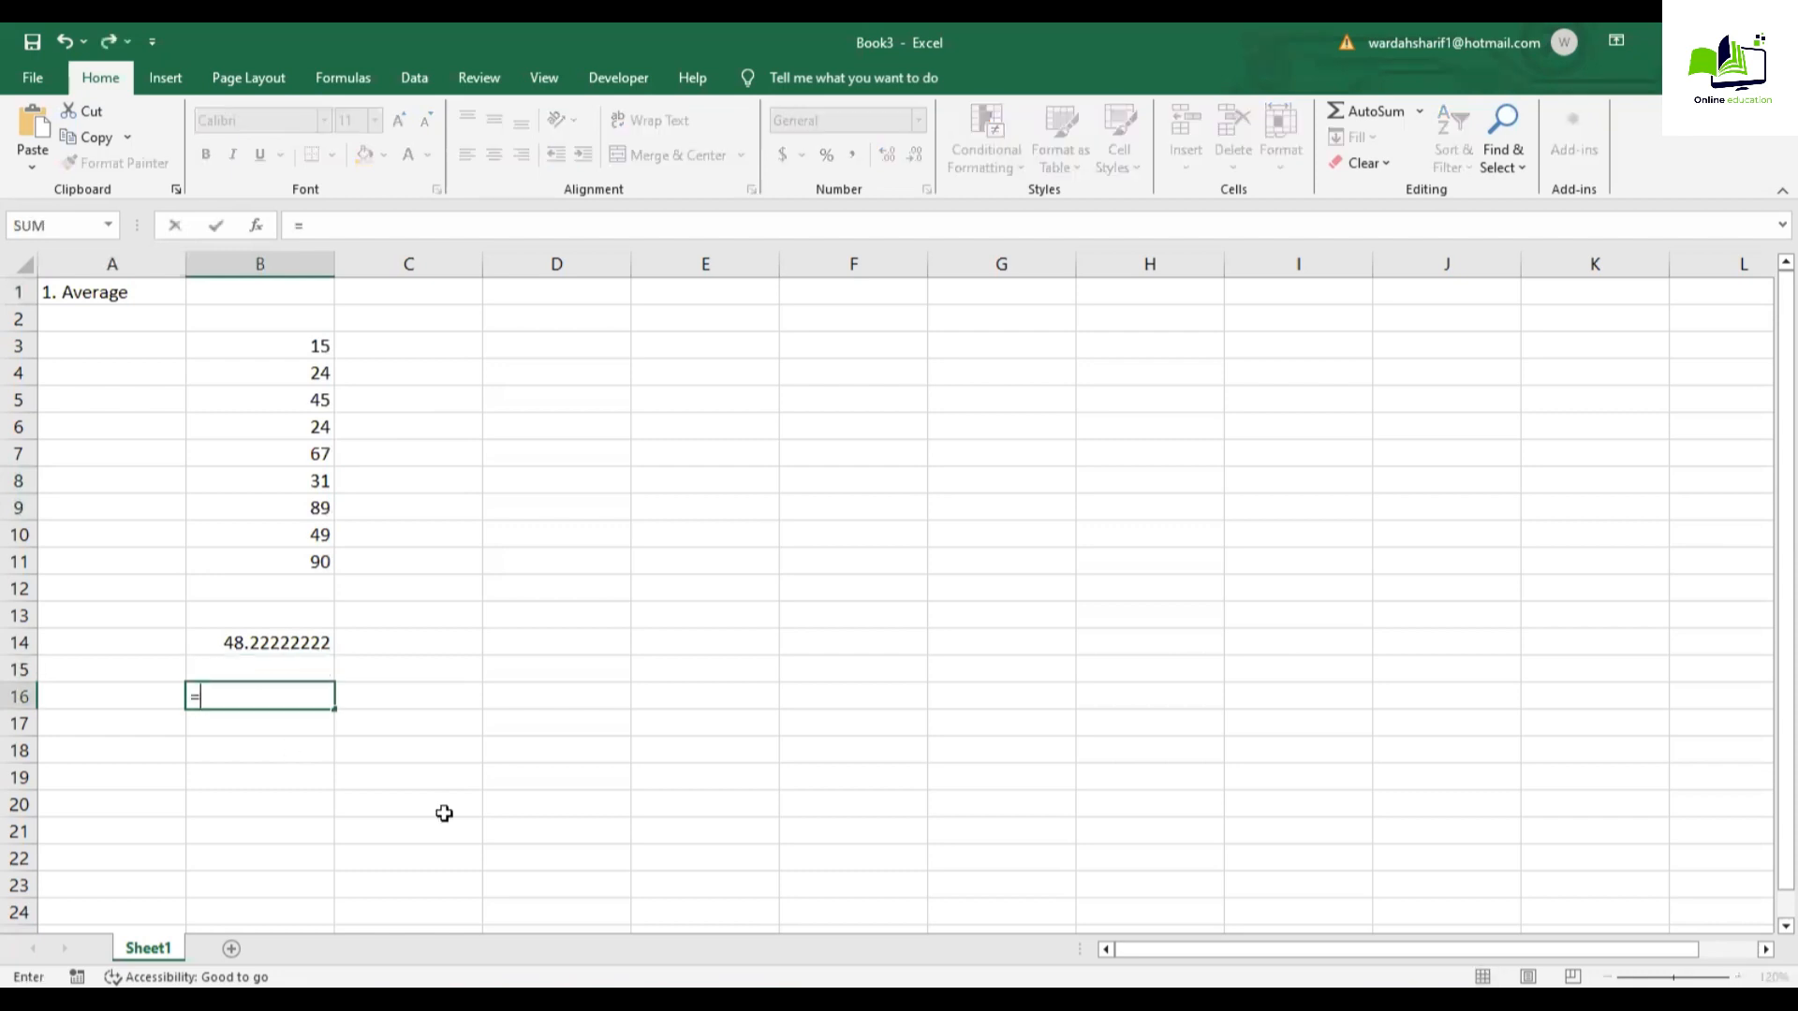
text(average)
key(Tab)
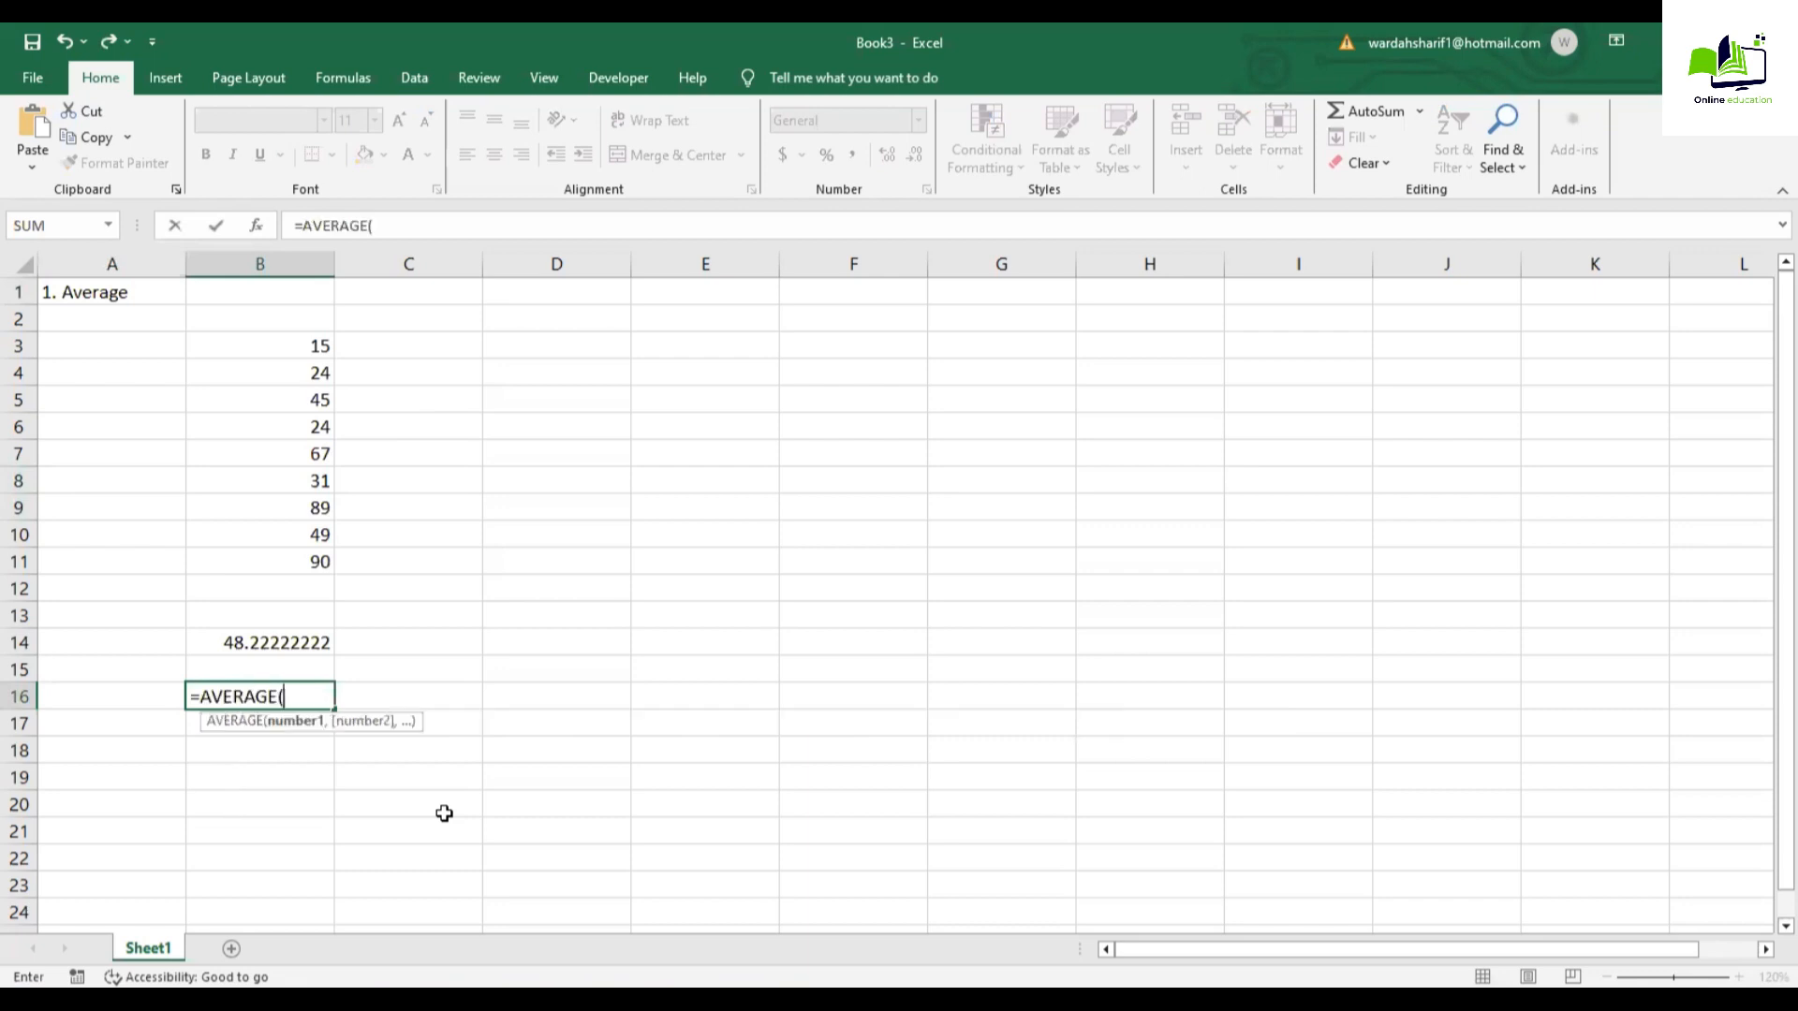
text(50,100)
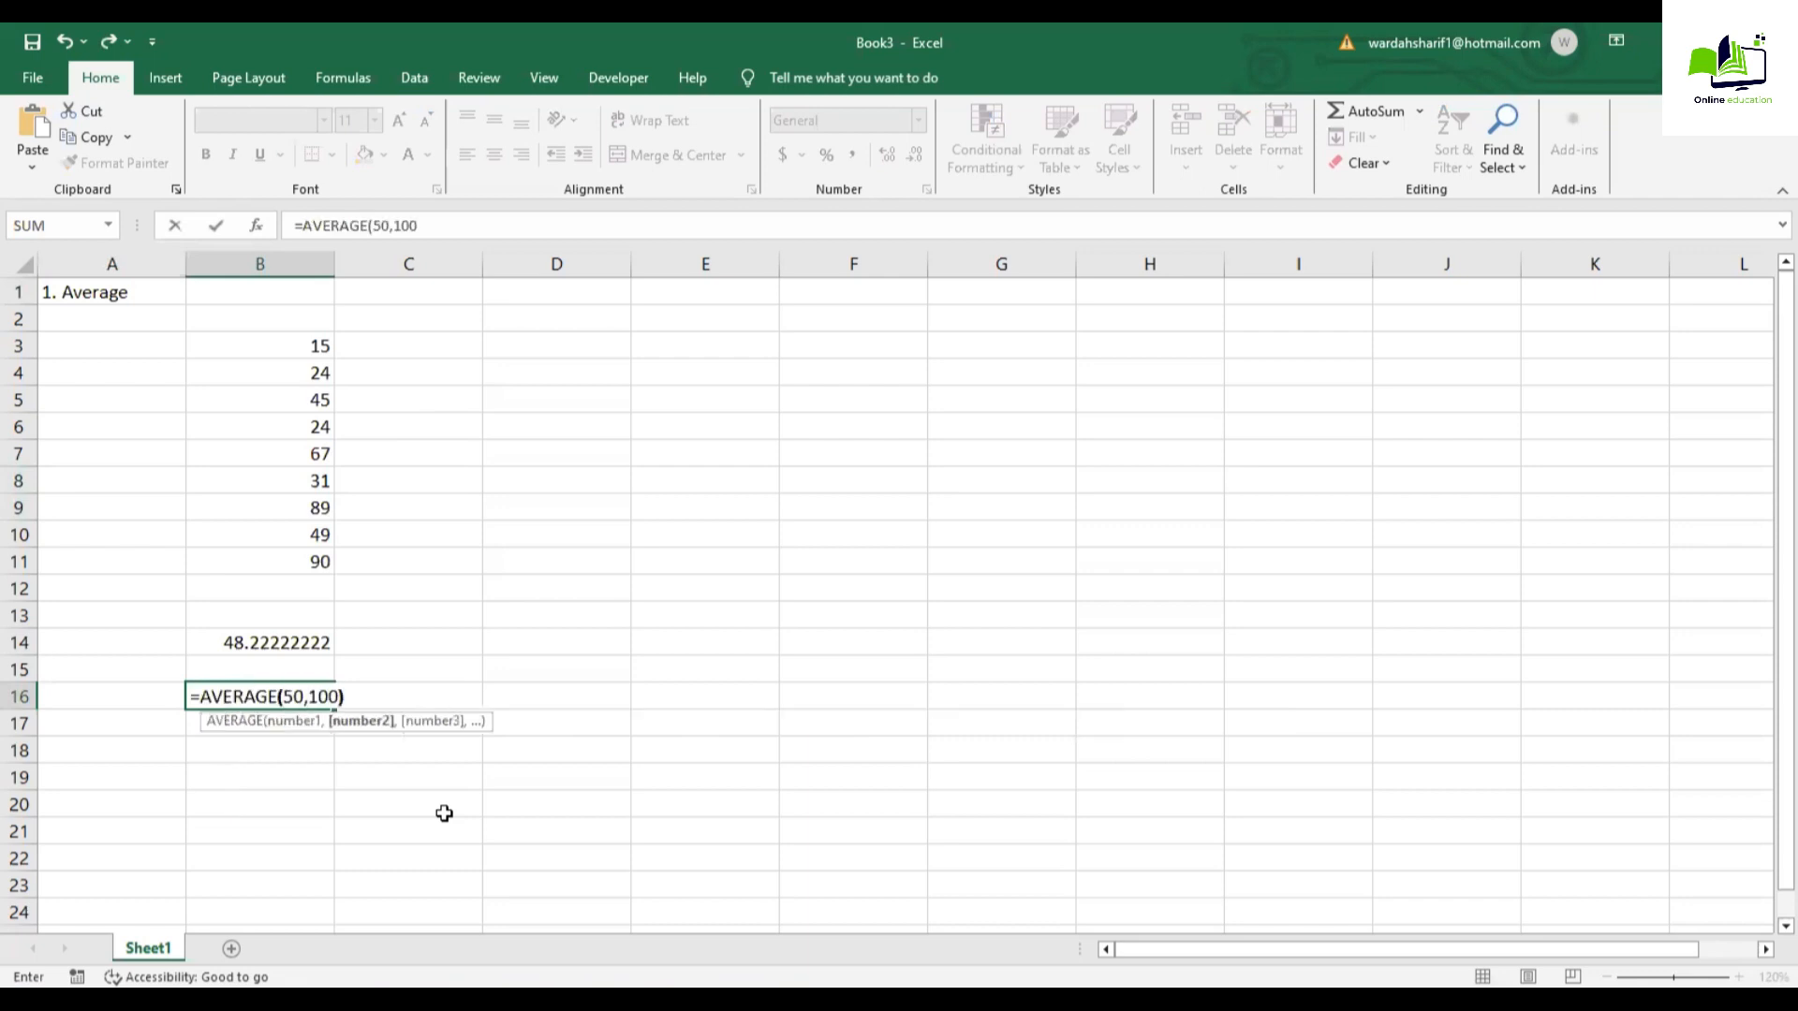
key(Return)
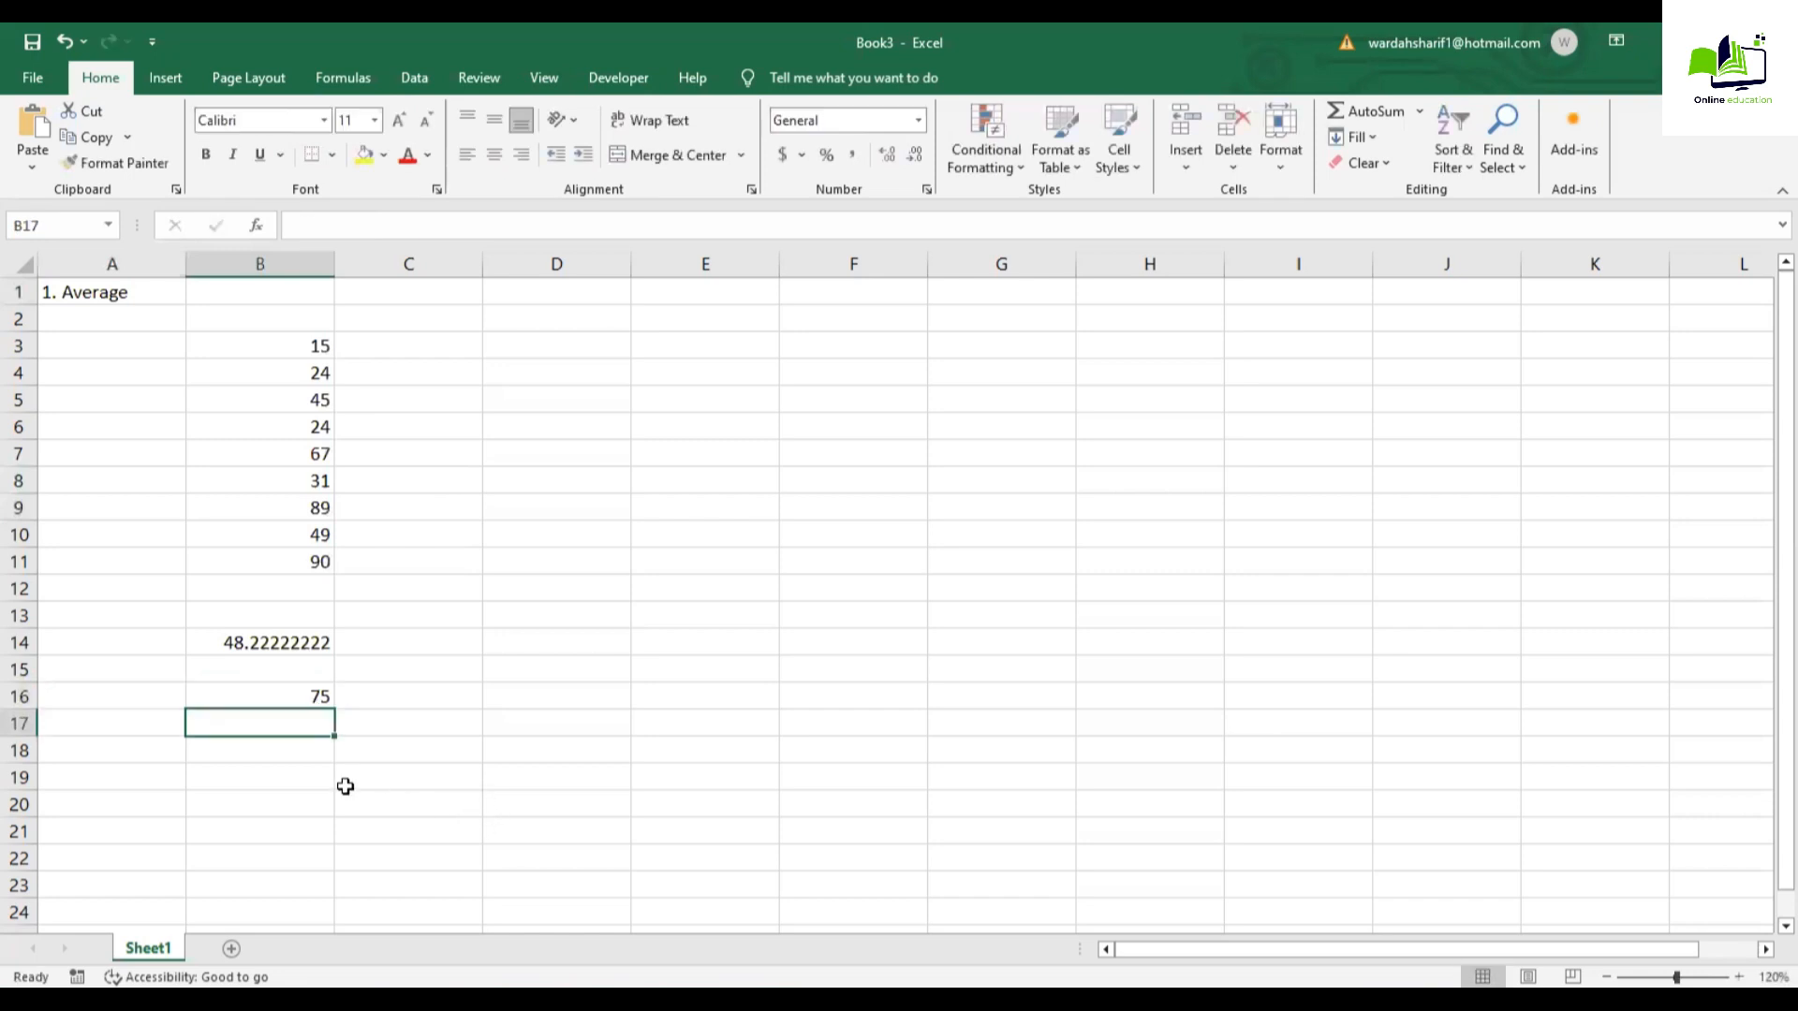
Step: Enter an AVERAGE formula in cell B18 for the three typed numbers 100, 200 and 300
click(262, 745)
text(=av)
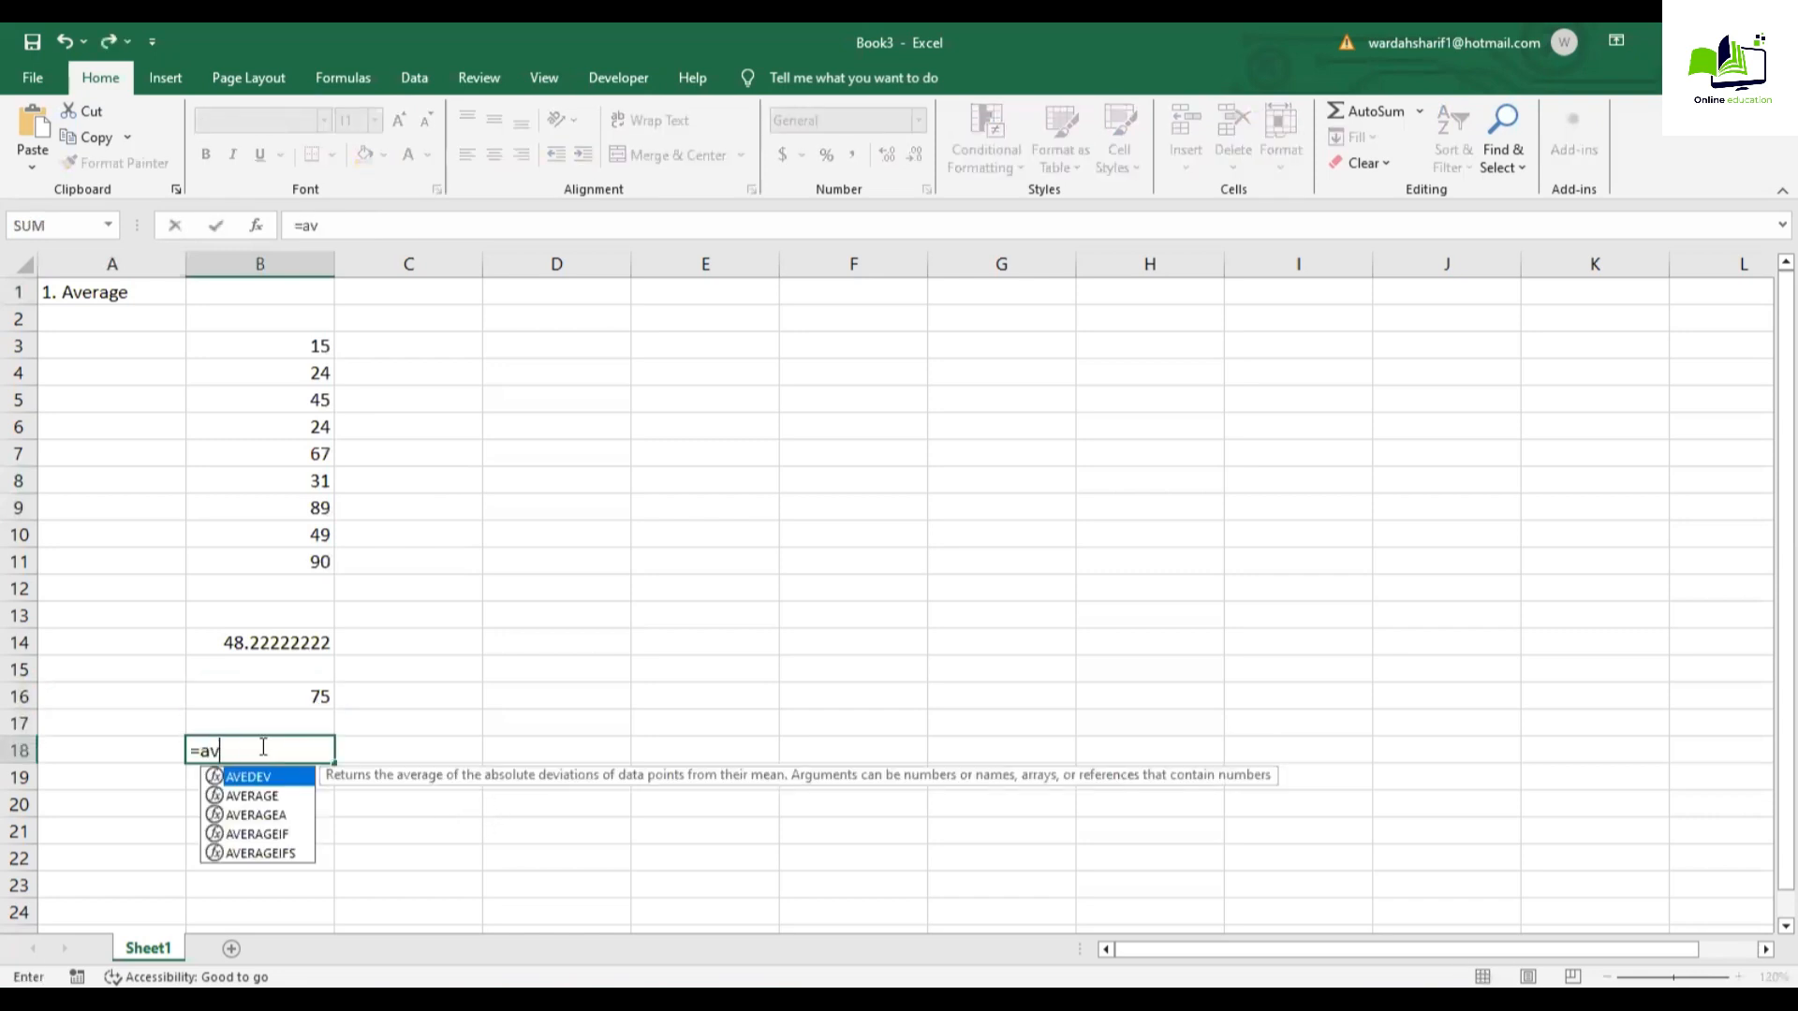
text(erage)
key(Tab)
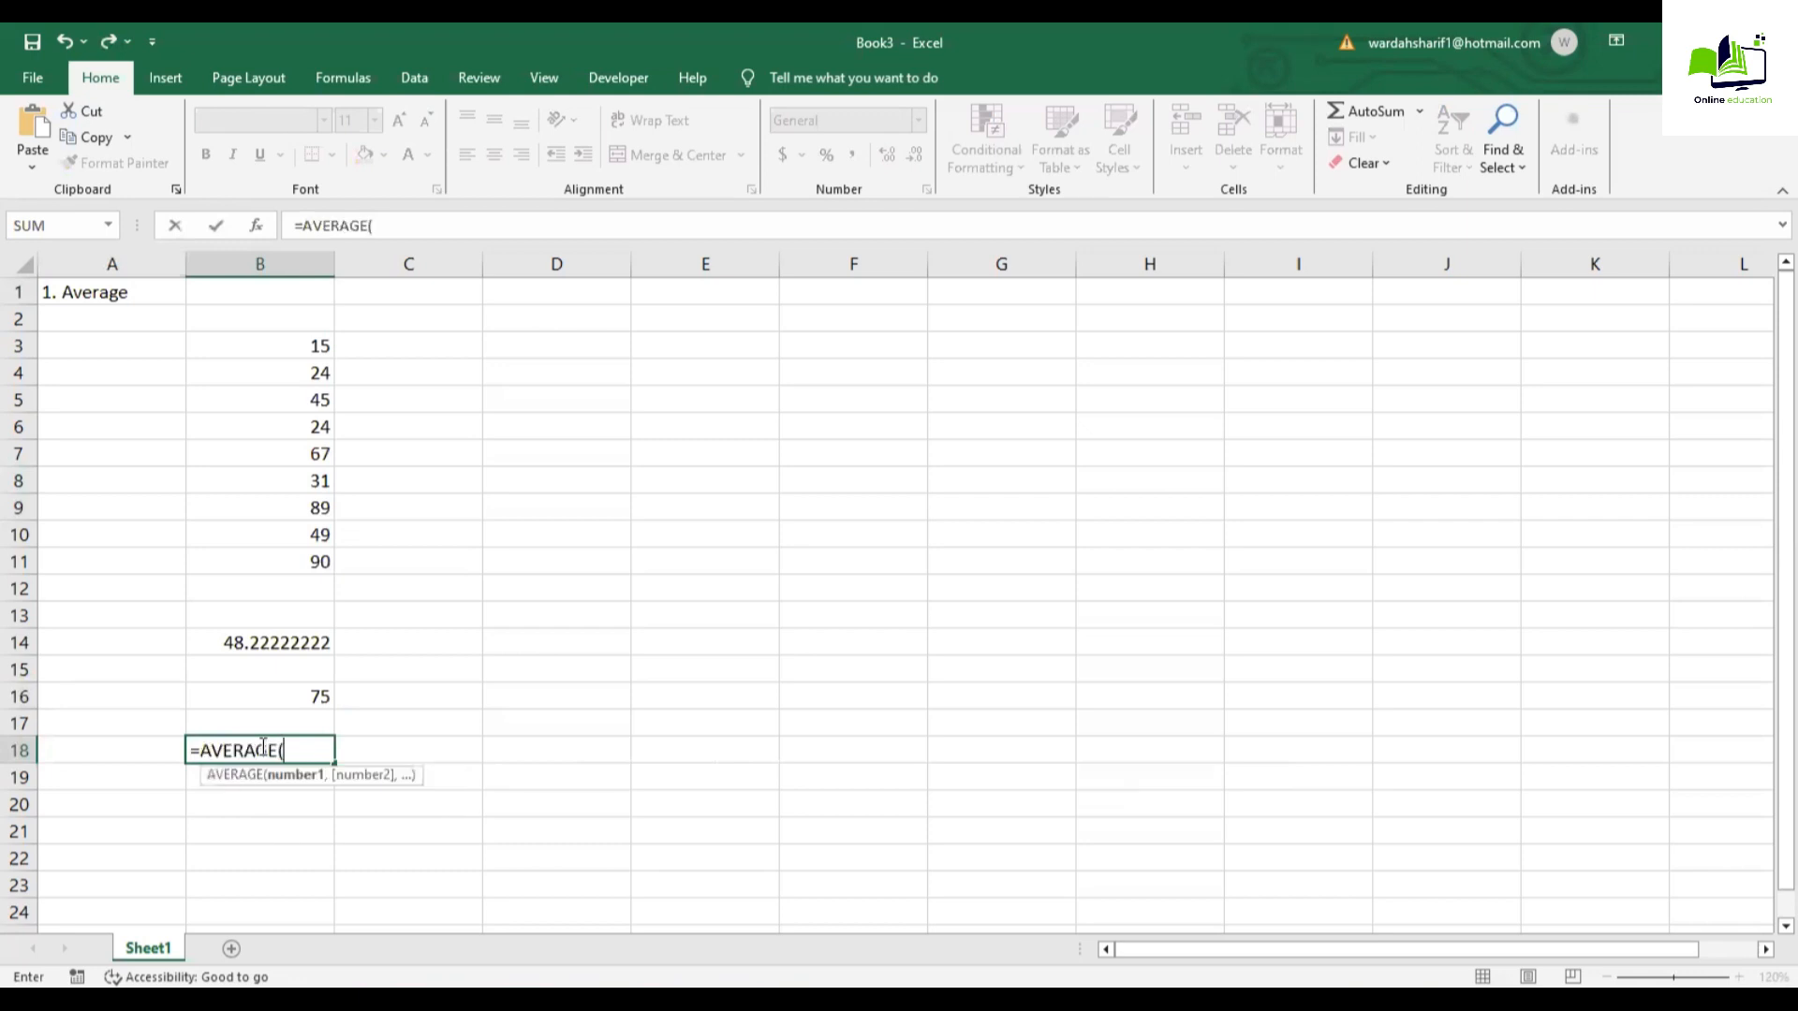
text(100,)
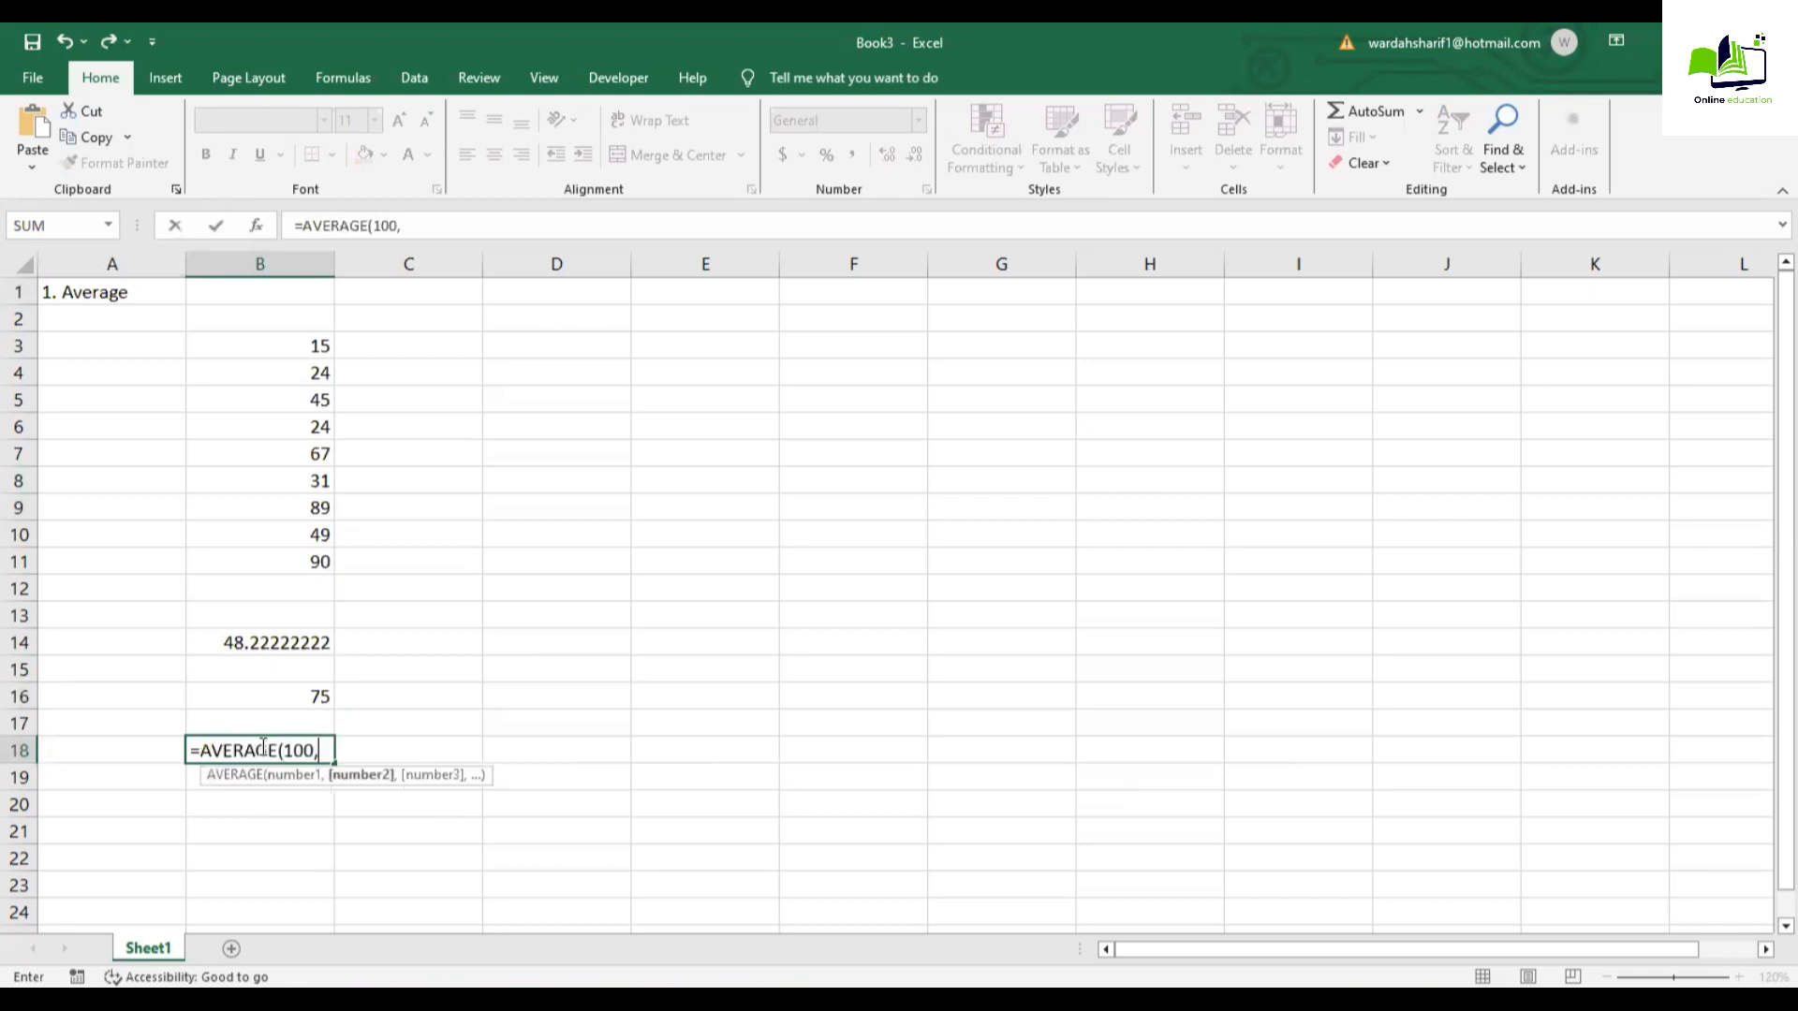
text(200,300))
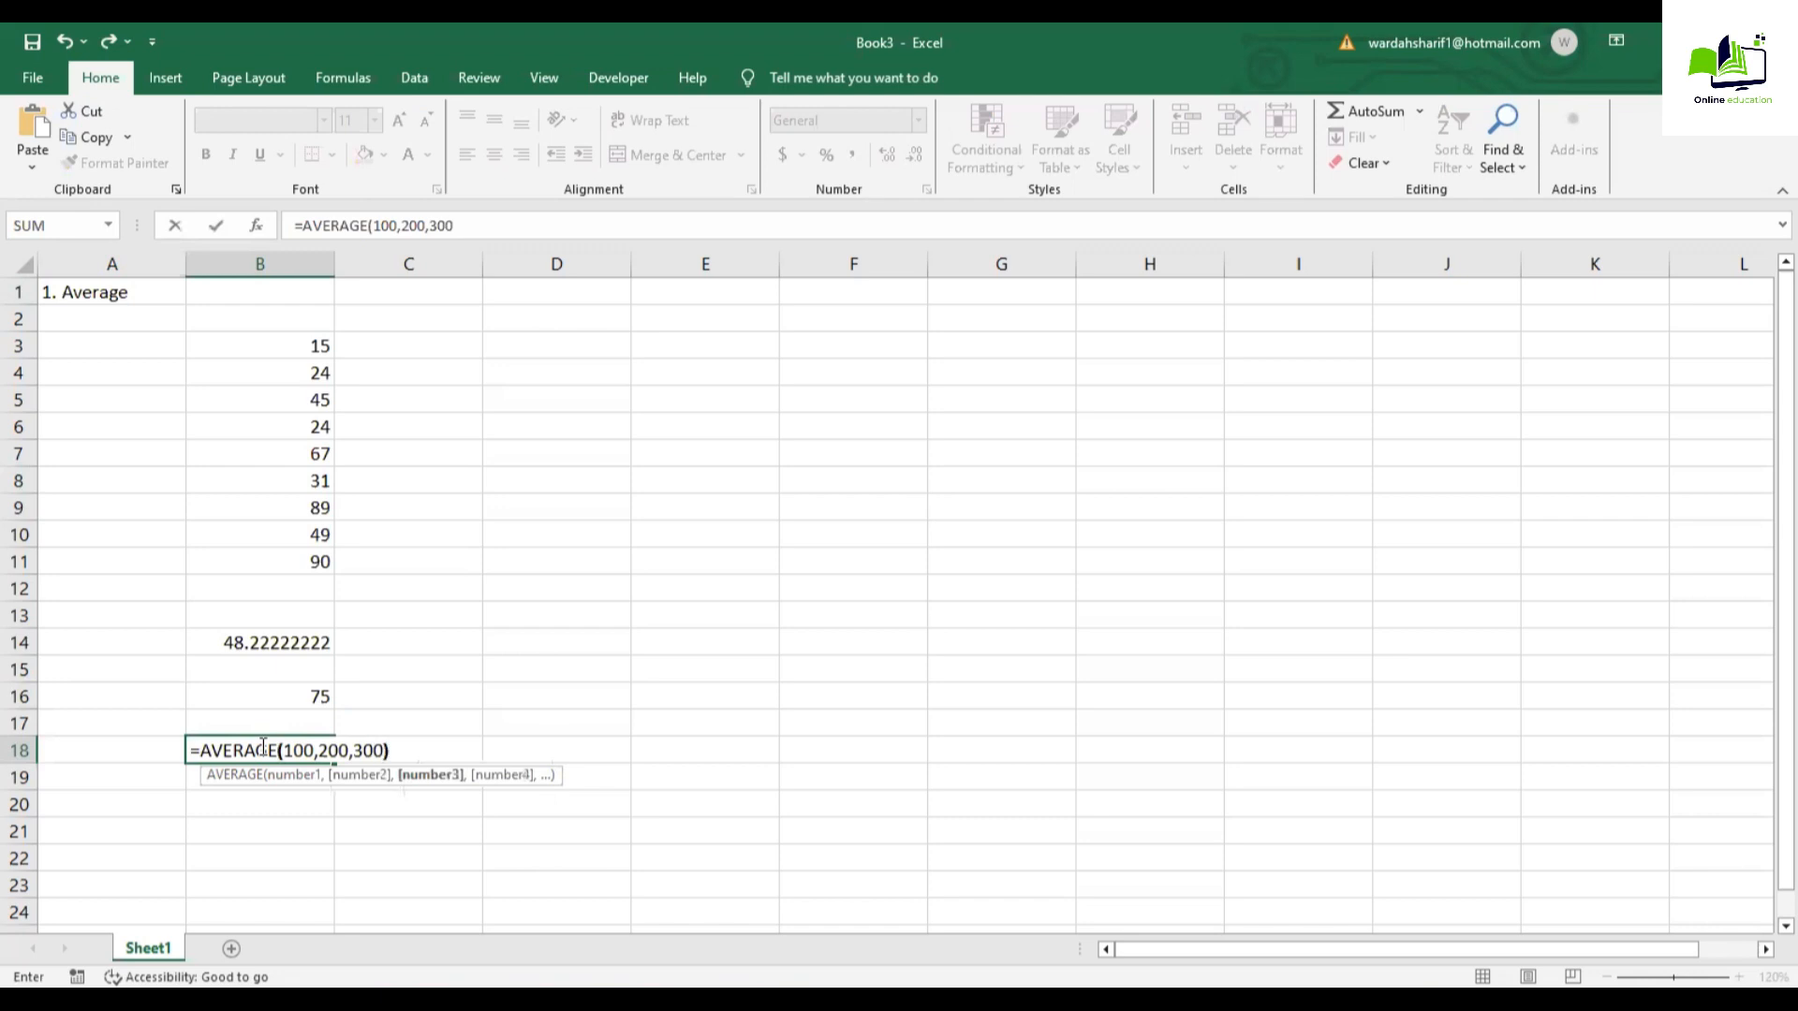
key(Return)
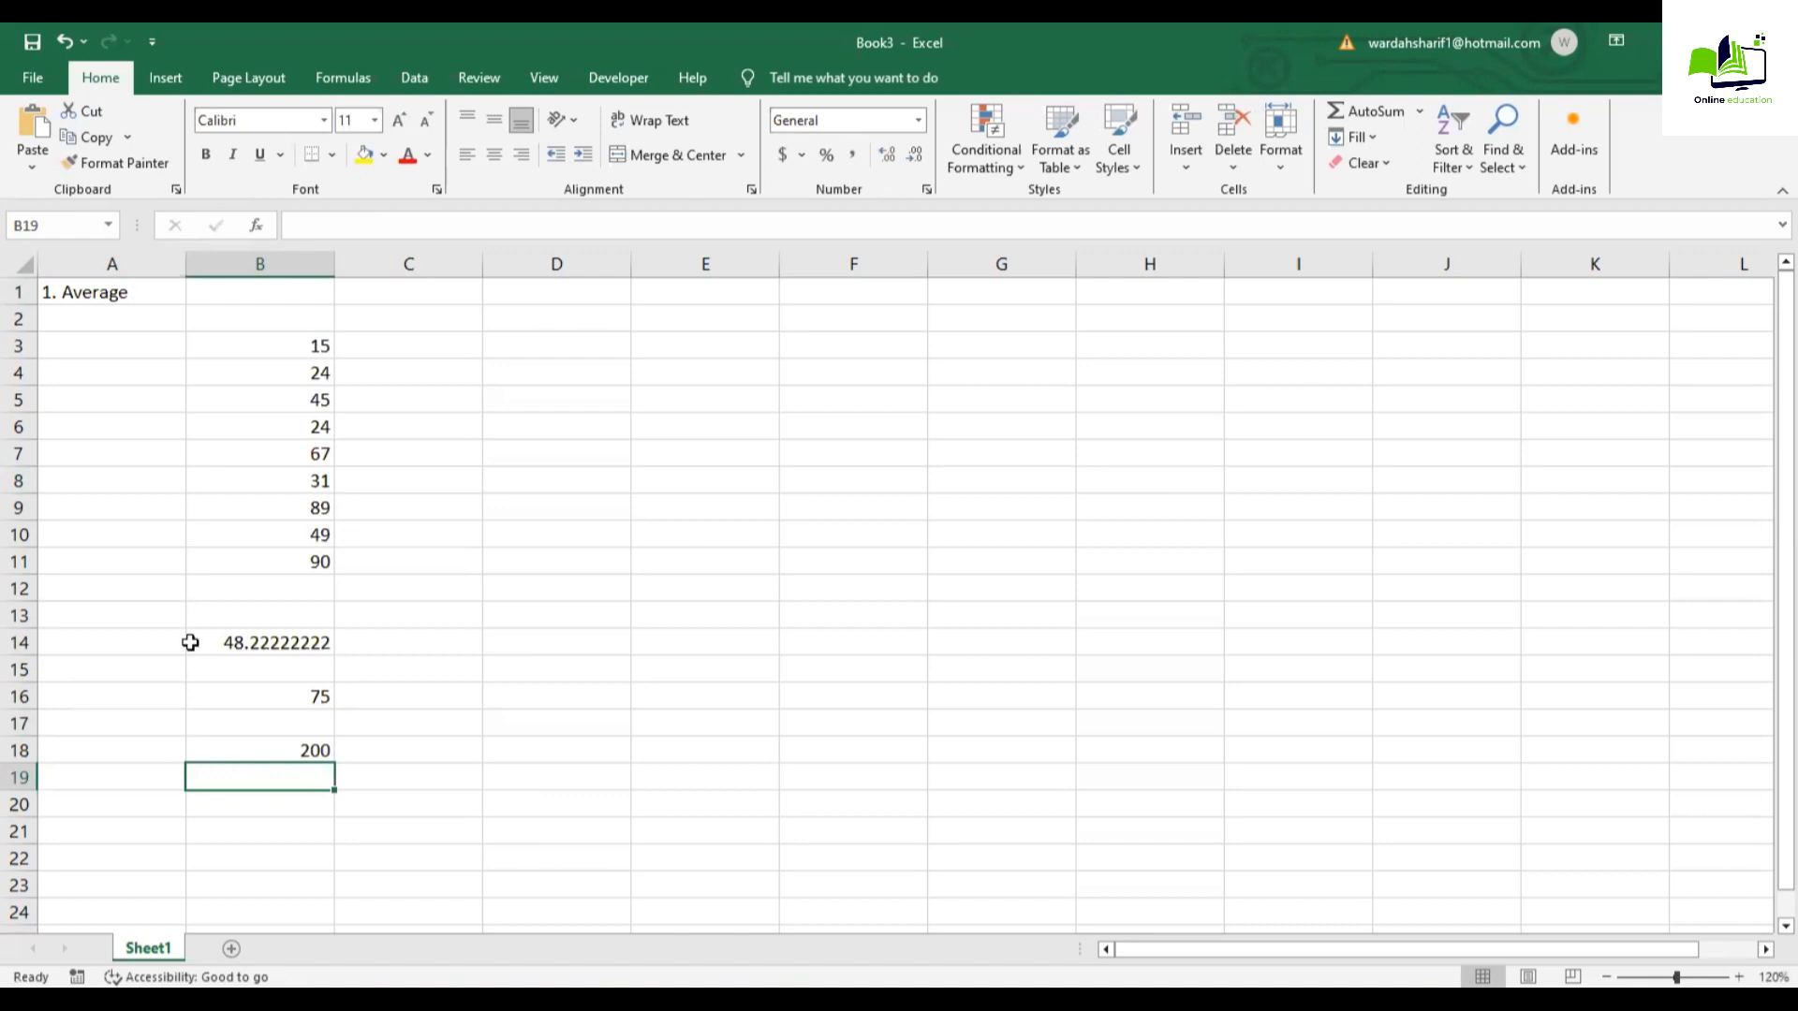
Step: Add the heading "2. Sum" in cell D1 for the second function example
click(527, 294)
text(2. SUM)
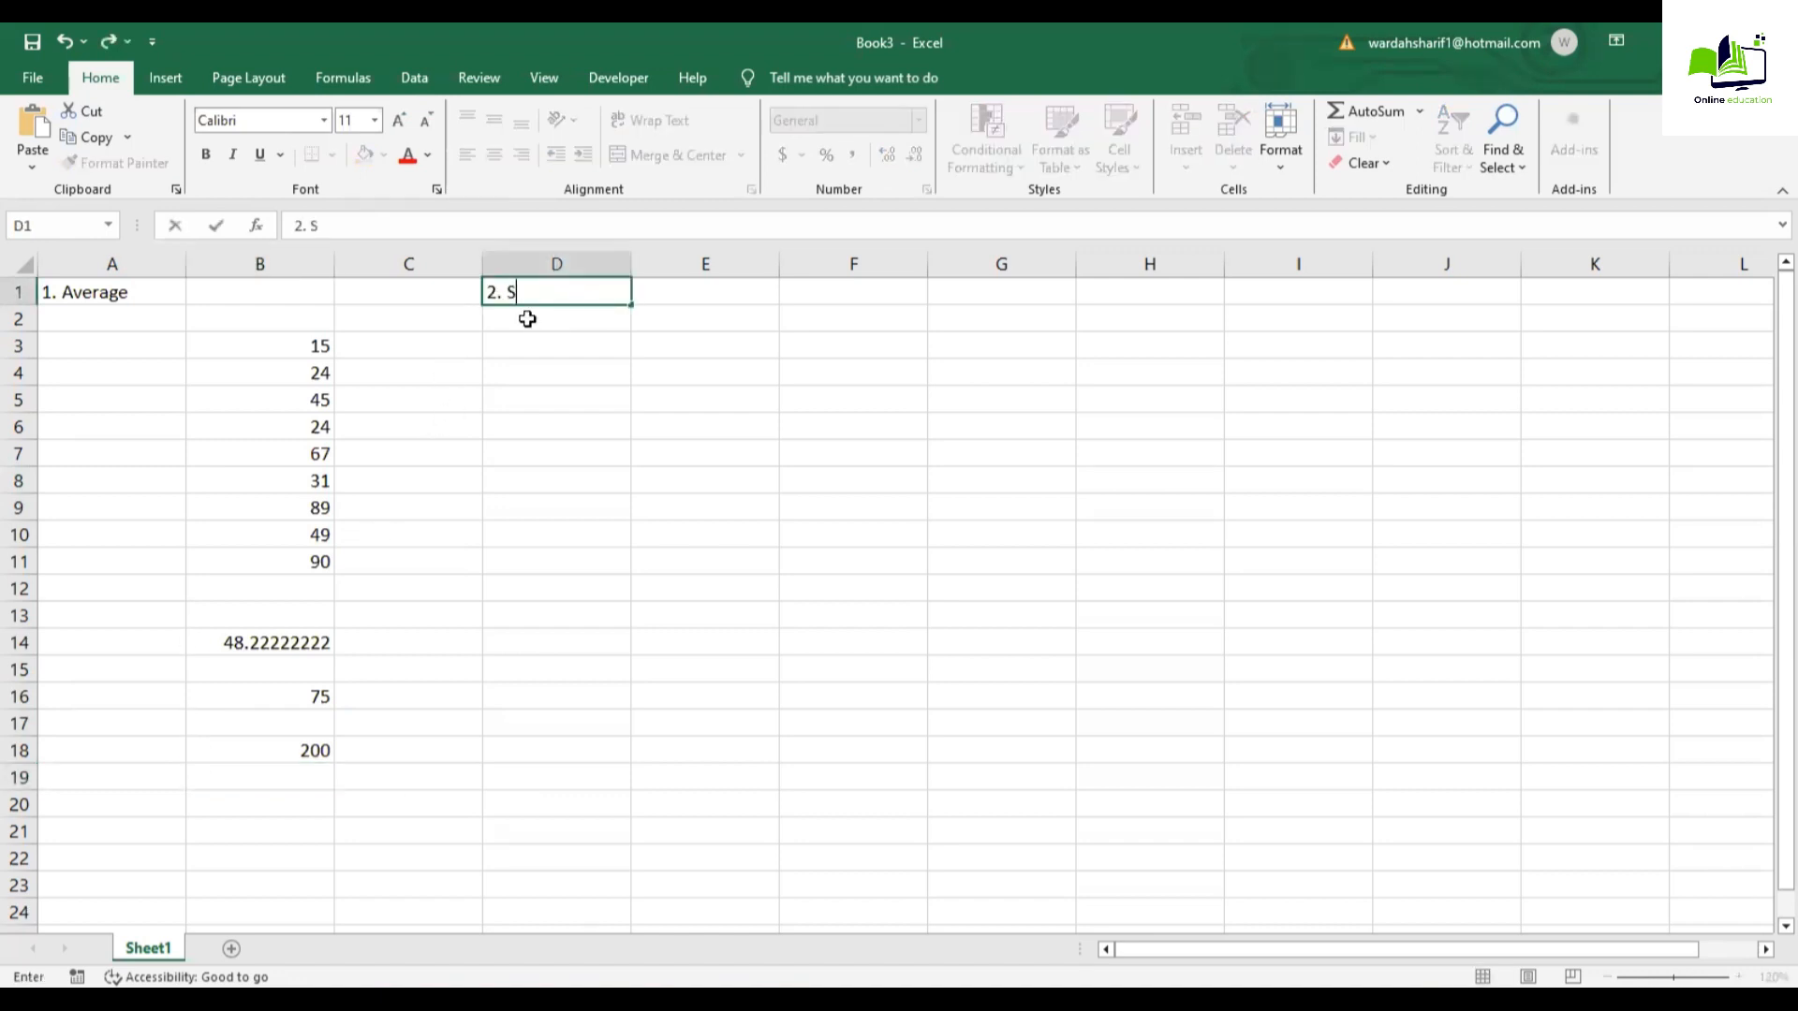
key(BackSpace)
key(BackSpace)
text(um)
key(Return)
Step: Copy the numbers in B3:B11 into column D, starting at cell D3
drag(317, 342, 328, 568)
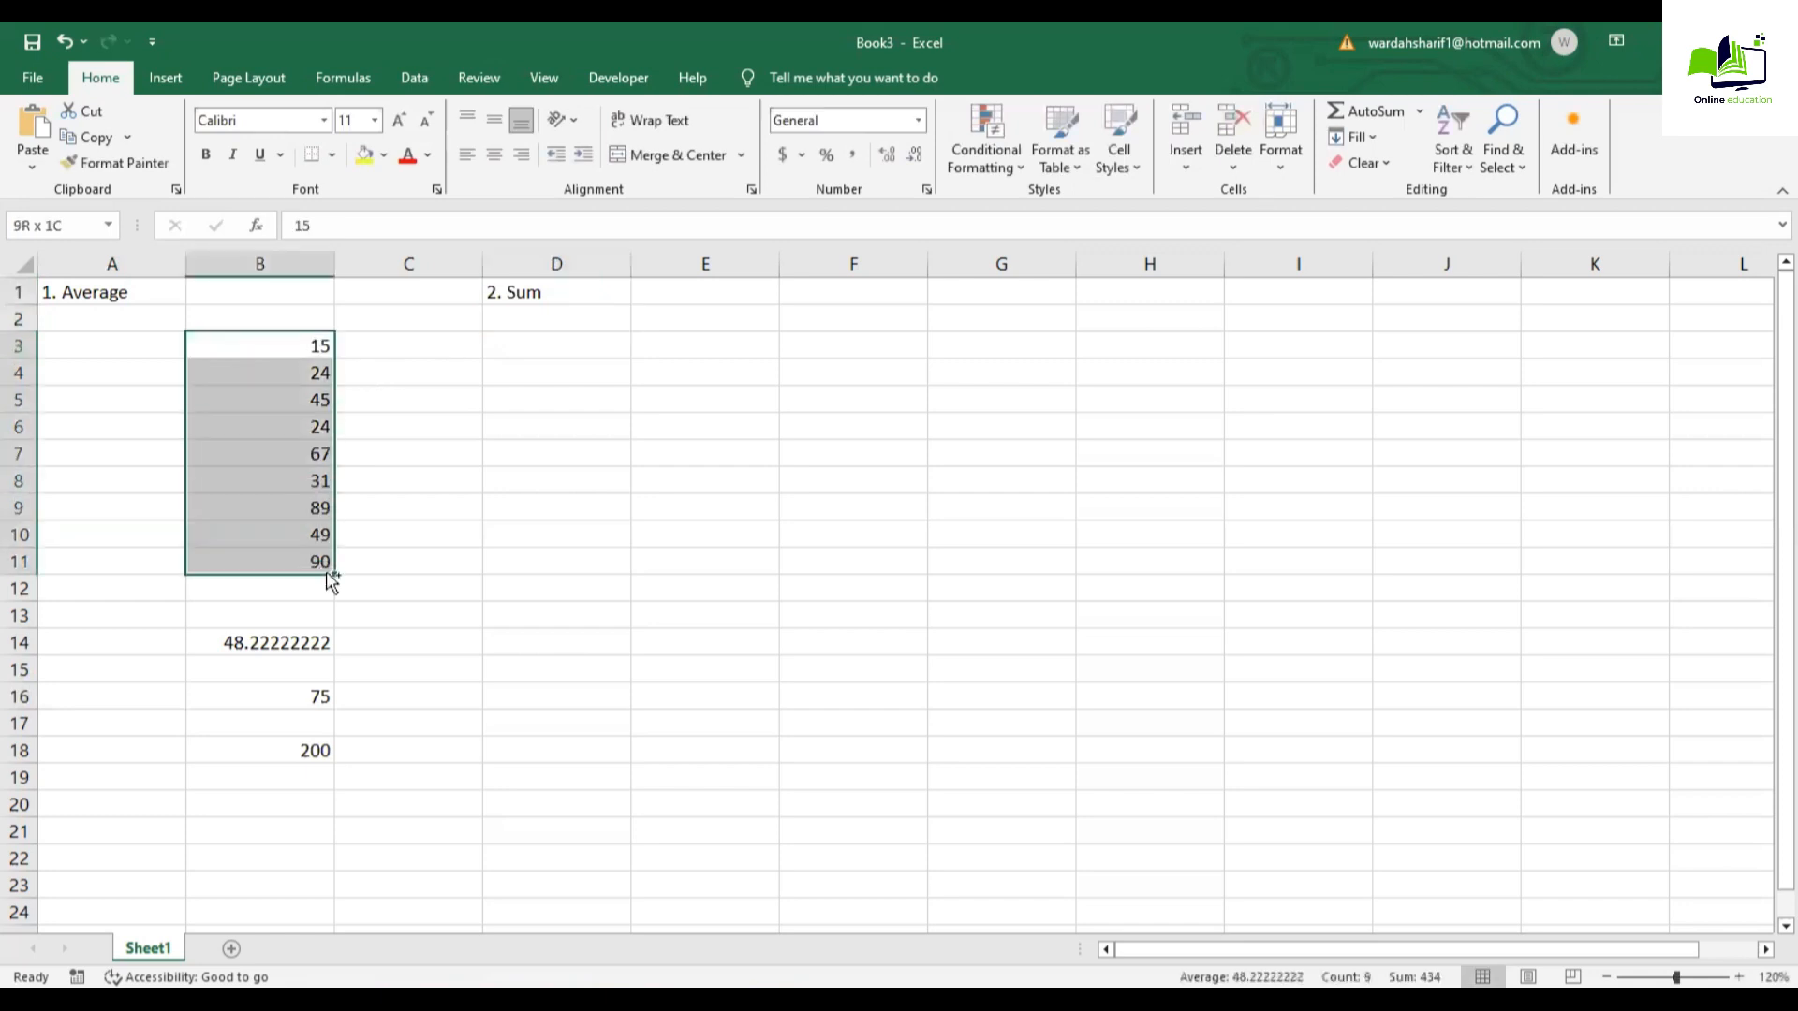
key(ctrl+c)
click(602, 351)
key(ctrl+v)
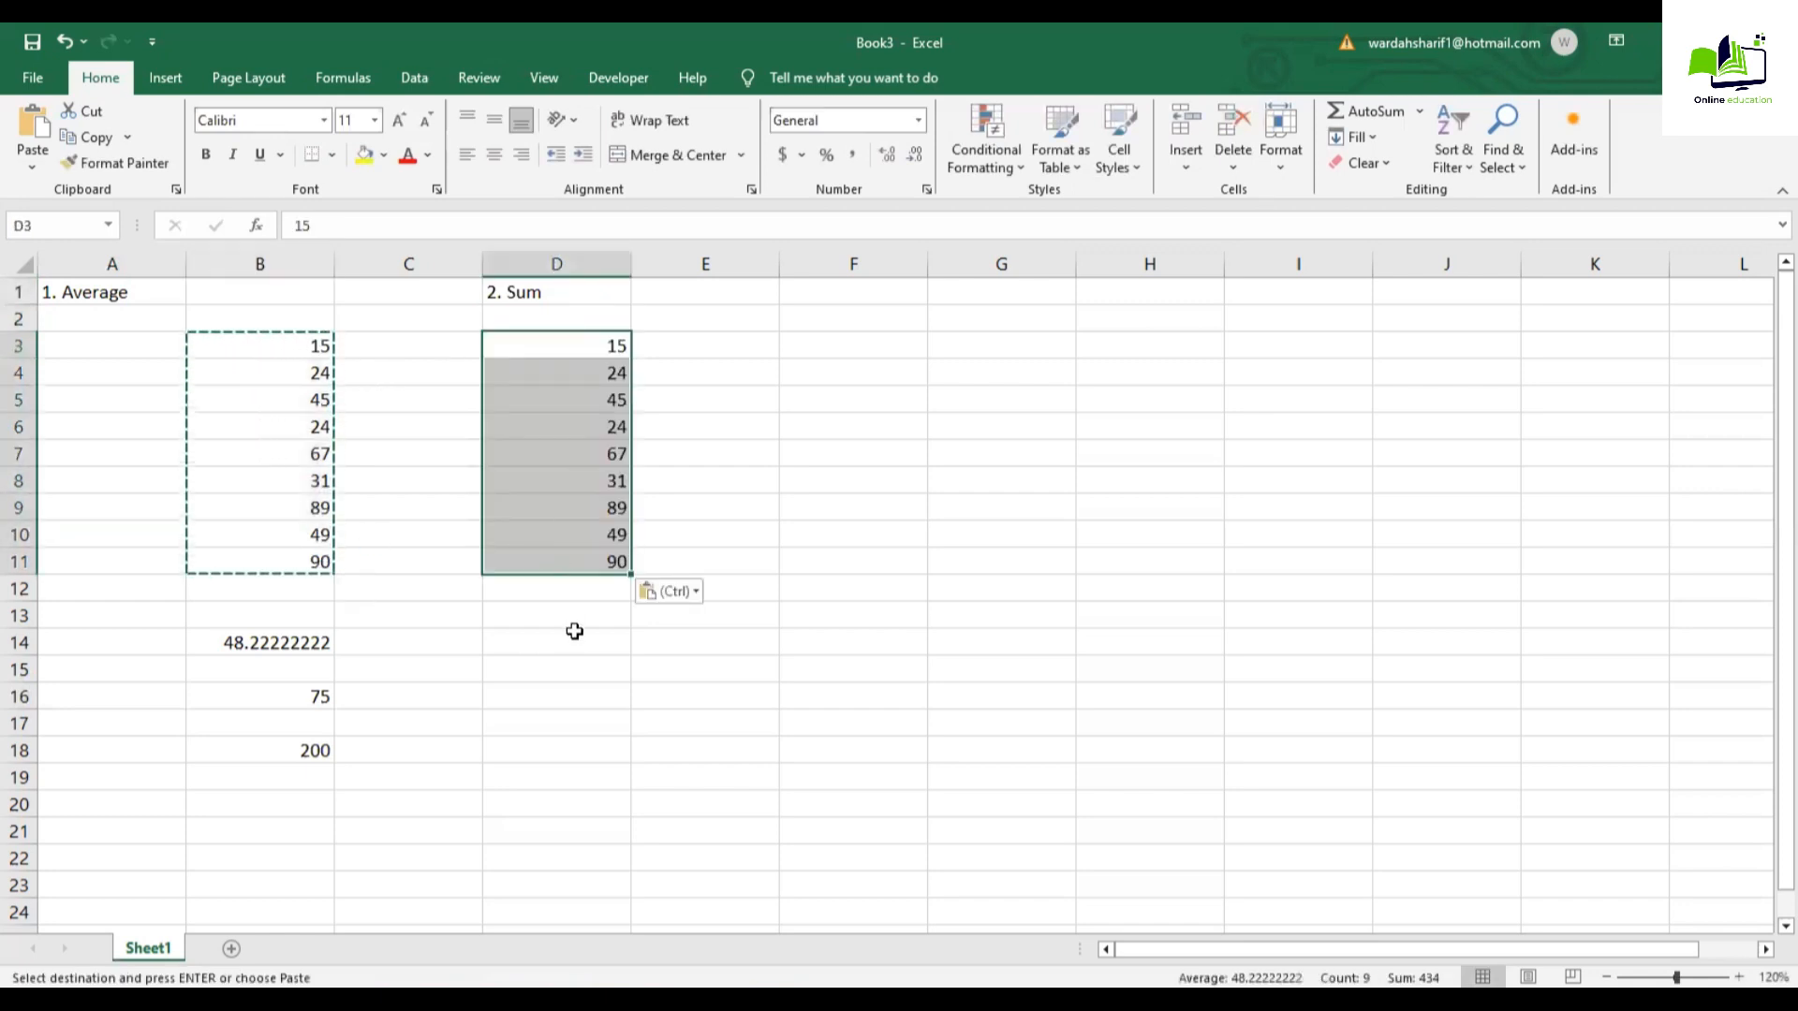
Step: Total the numbers in D3:D11 in cell D14 with the SUM function
click(583, 643)
text(=)
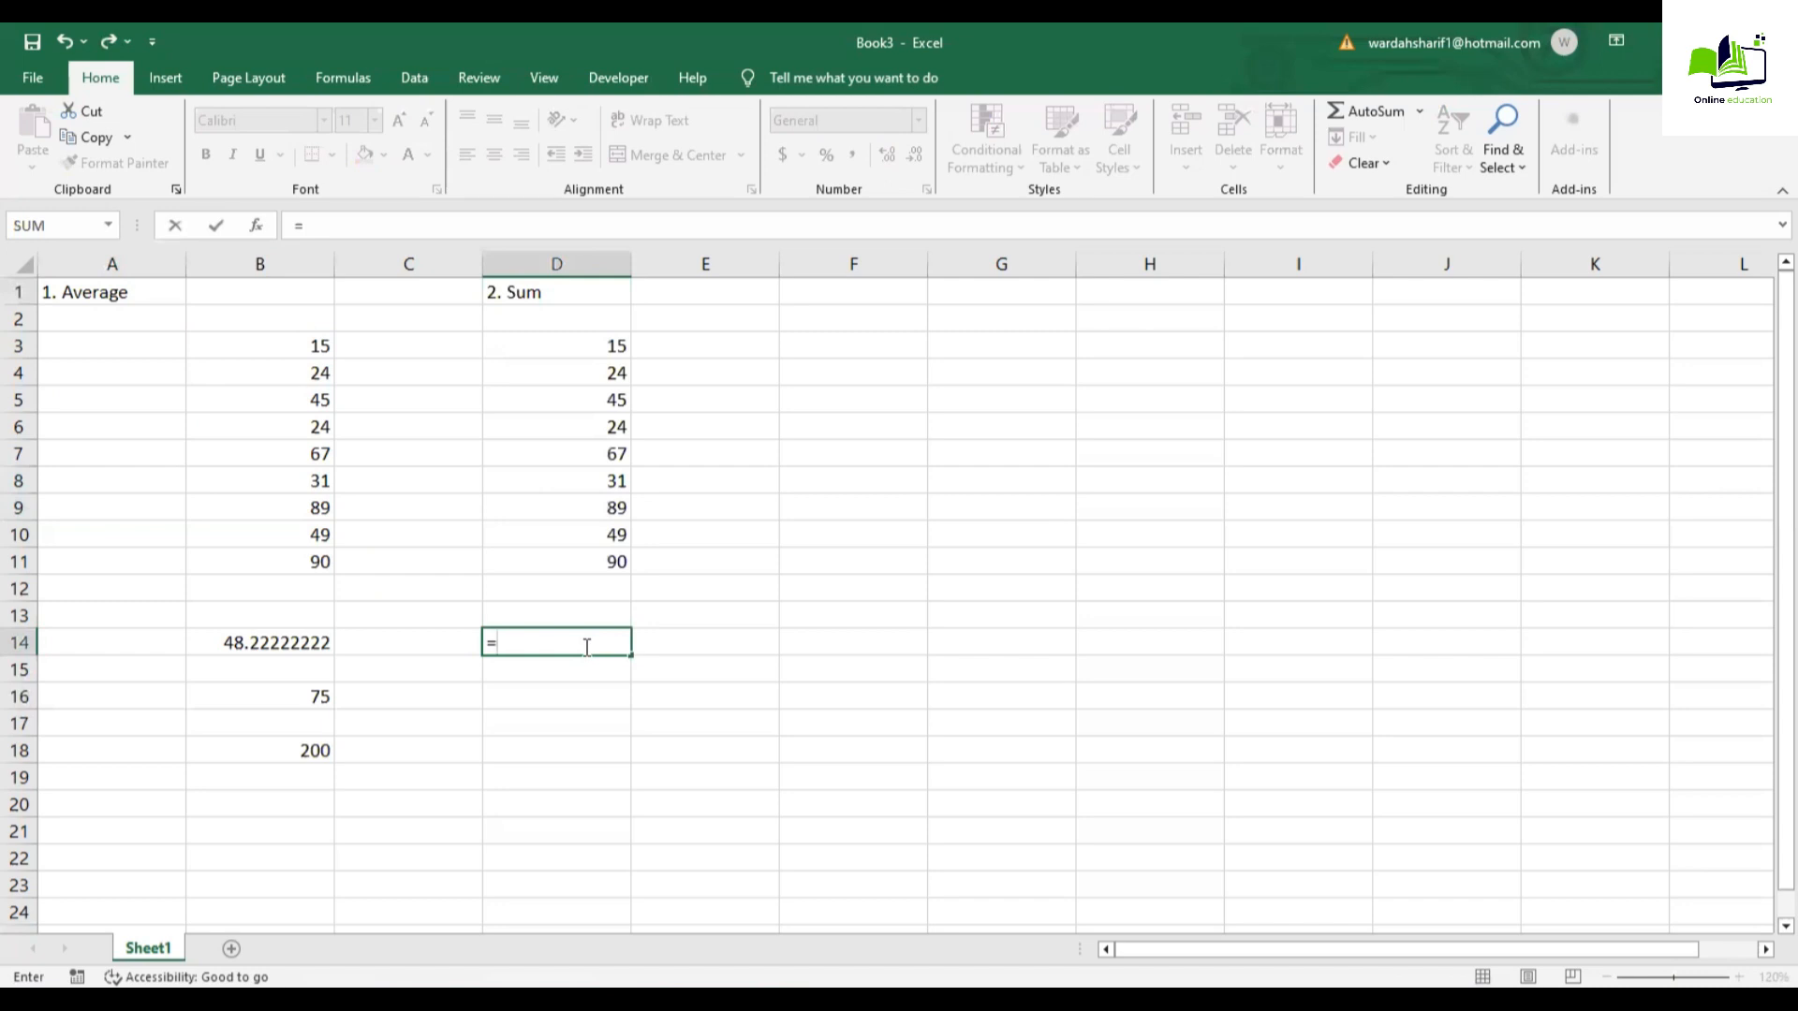
text(sum)
key(Tab)
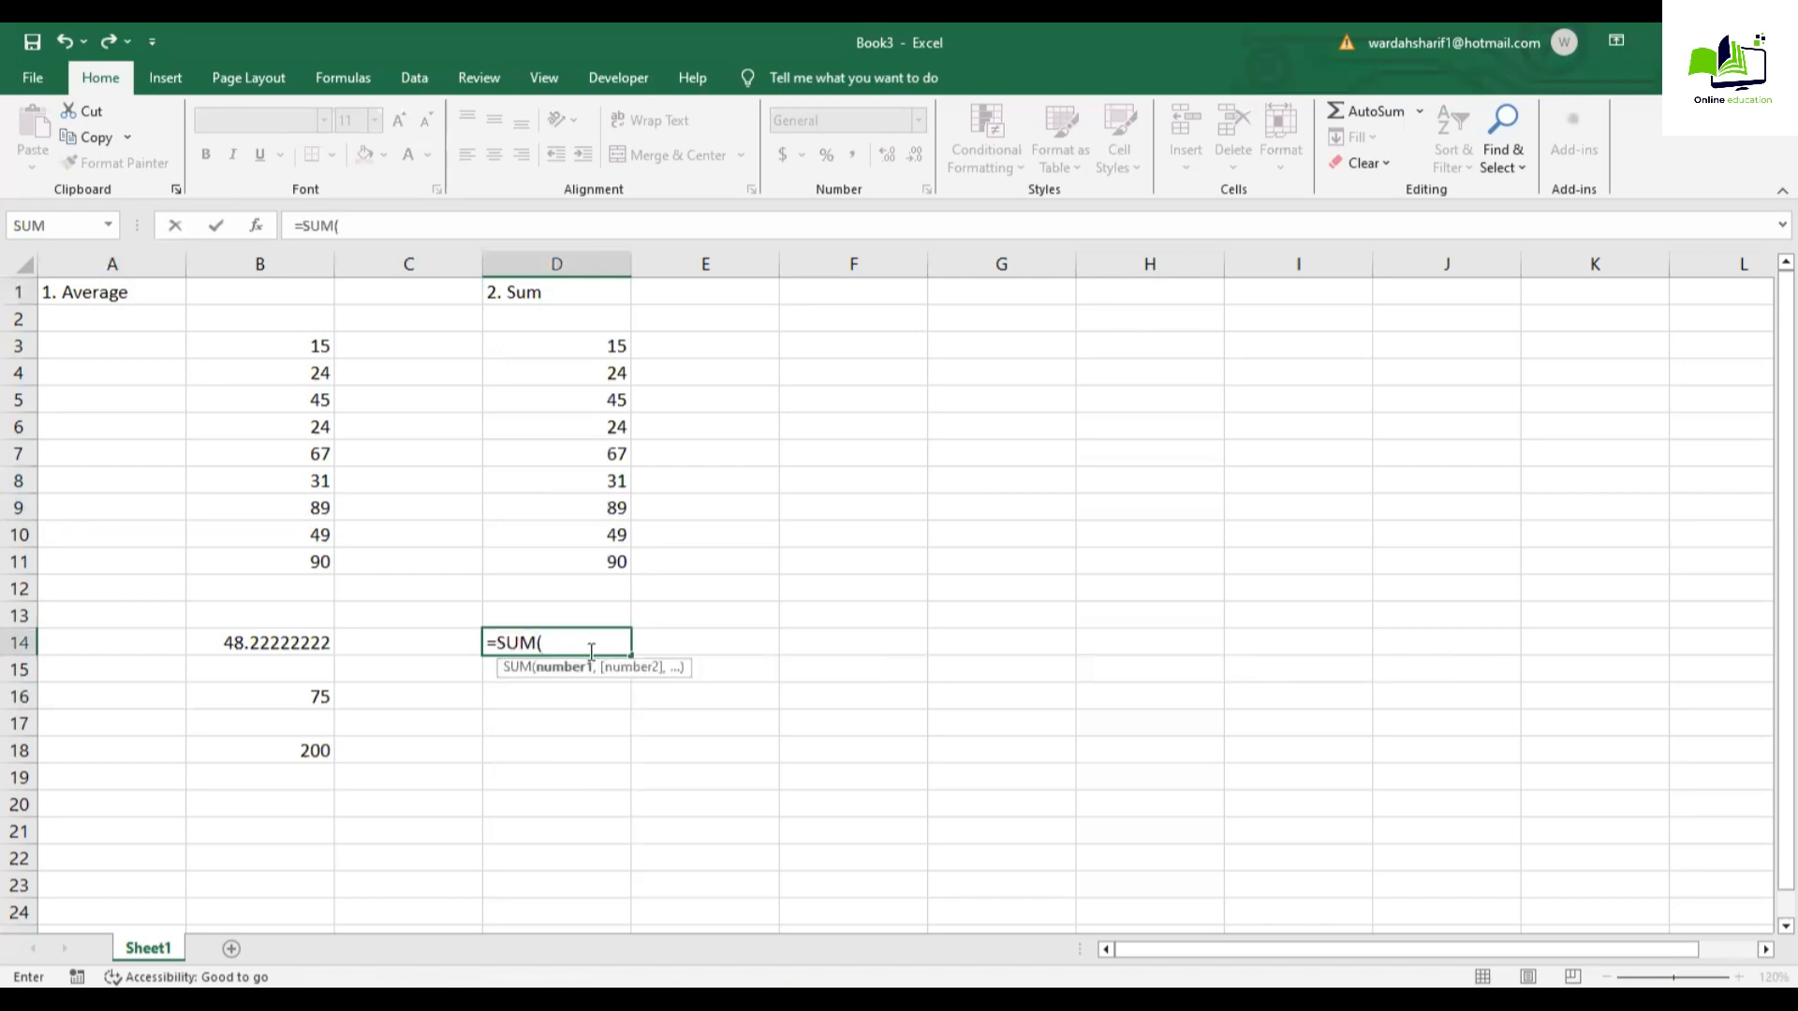
drag(566, 346, 570, 565)
text())
key(Return)
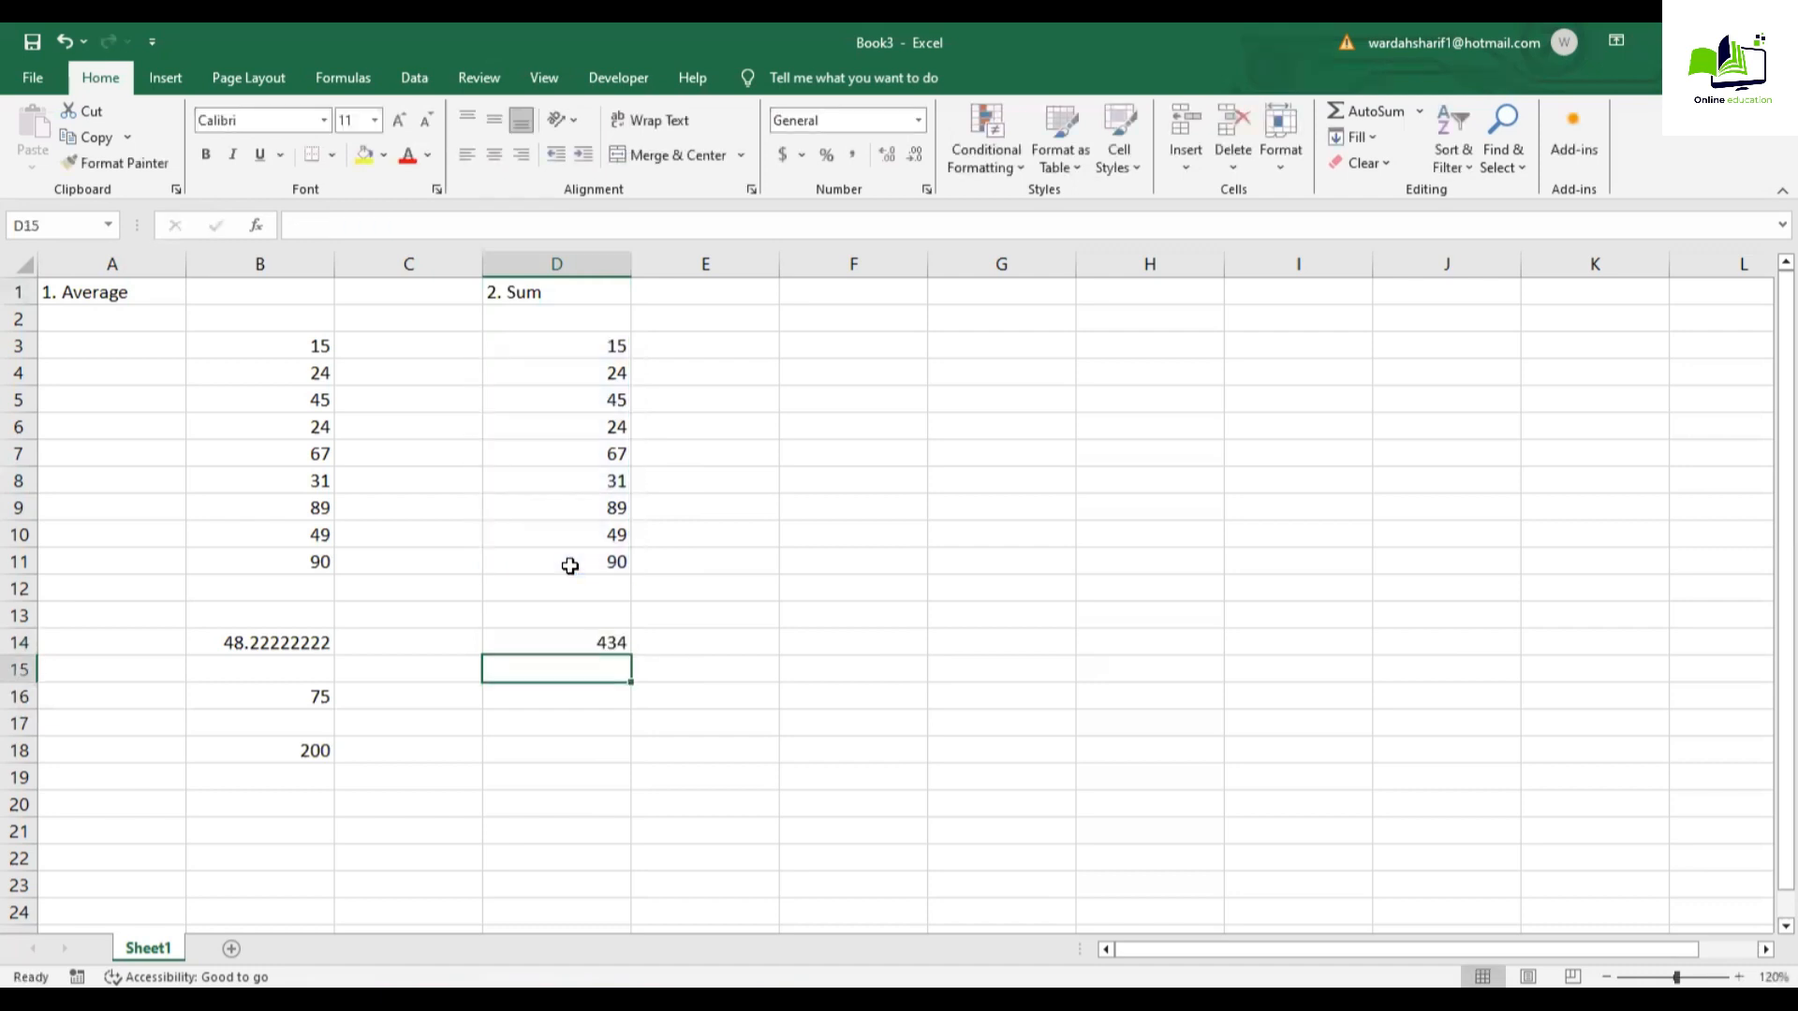
Step: Enter a SUM formula in cell D16 that adds the typed numbers 50 and 100
click(604, 691)
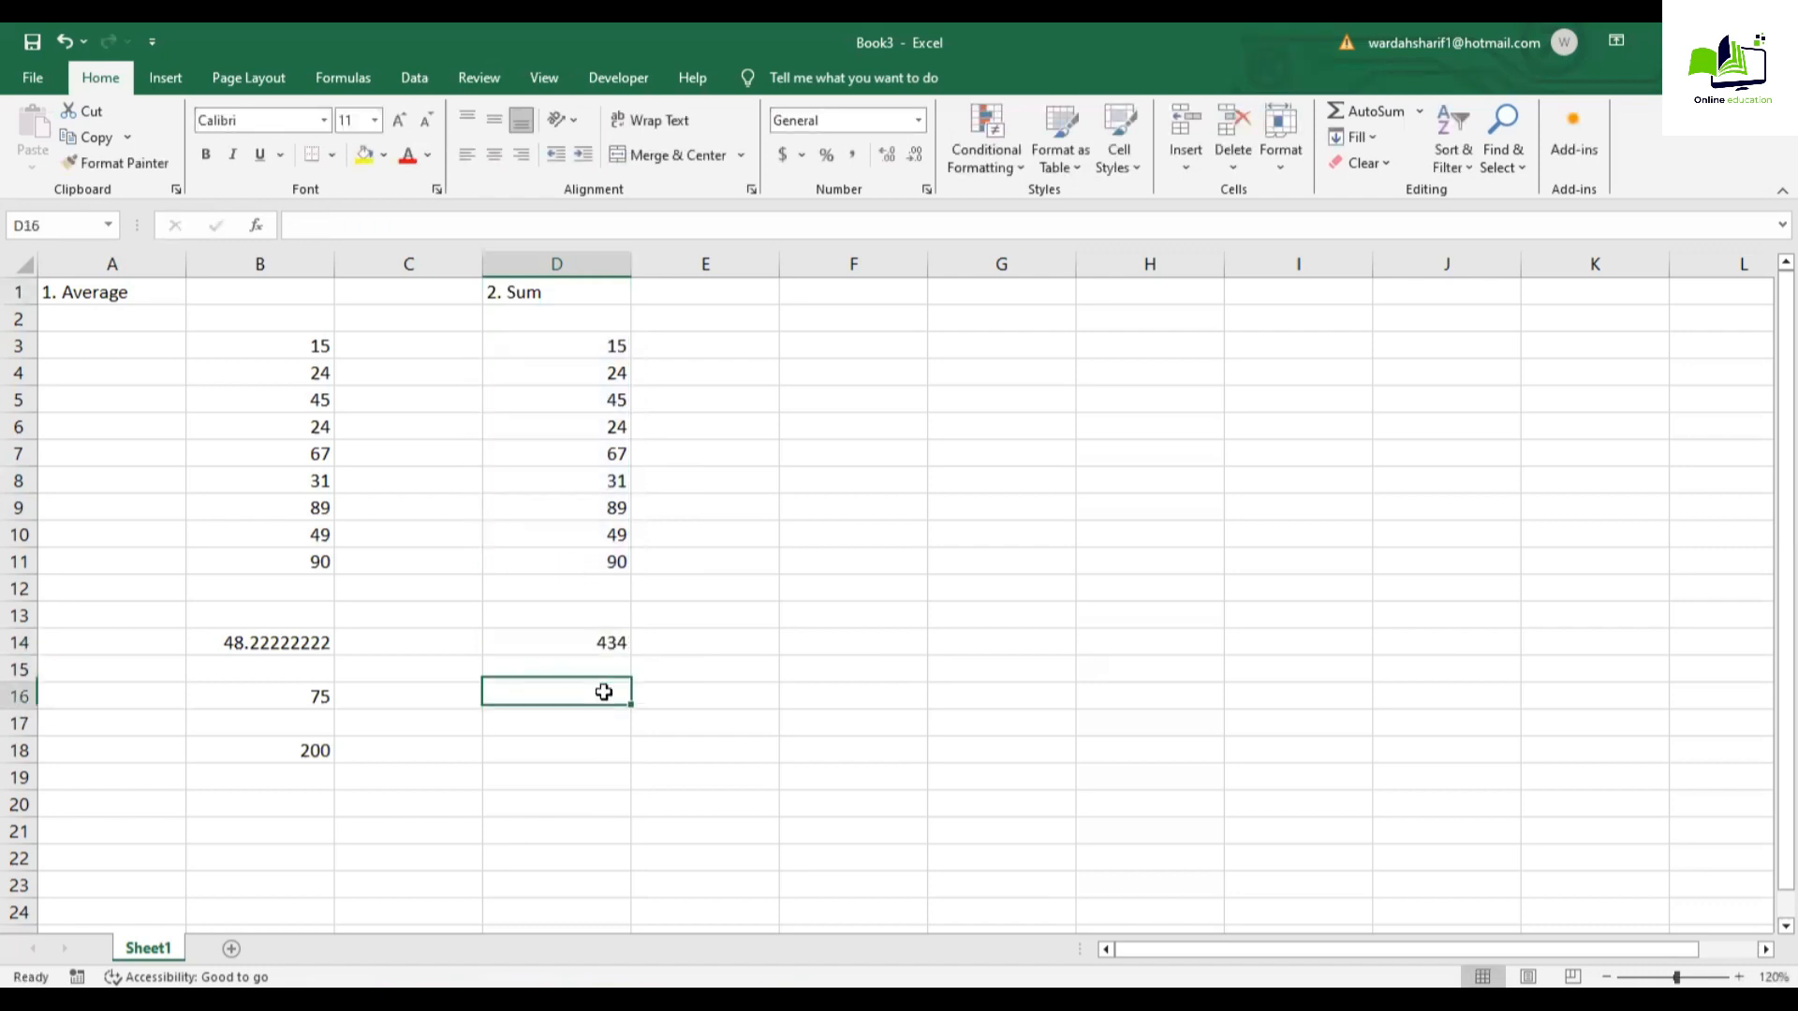
text(=sum)
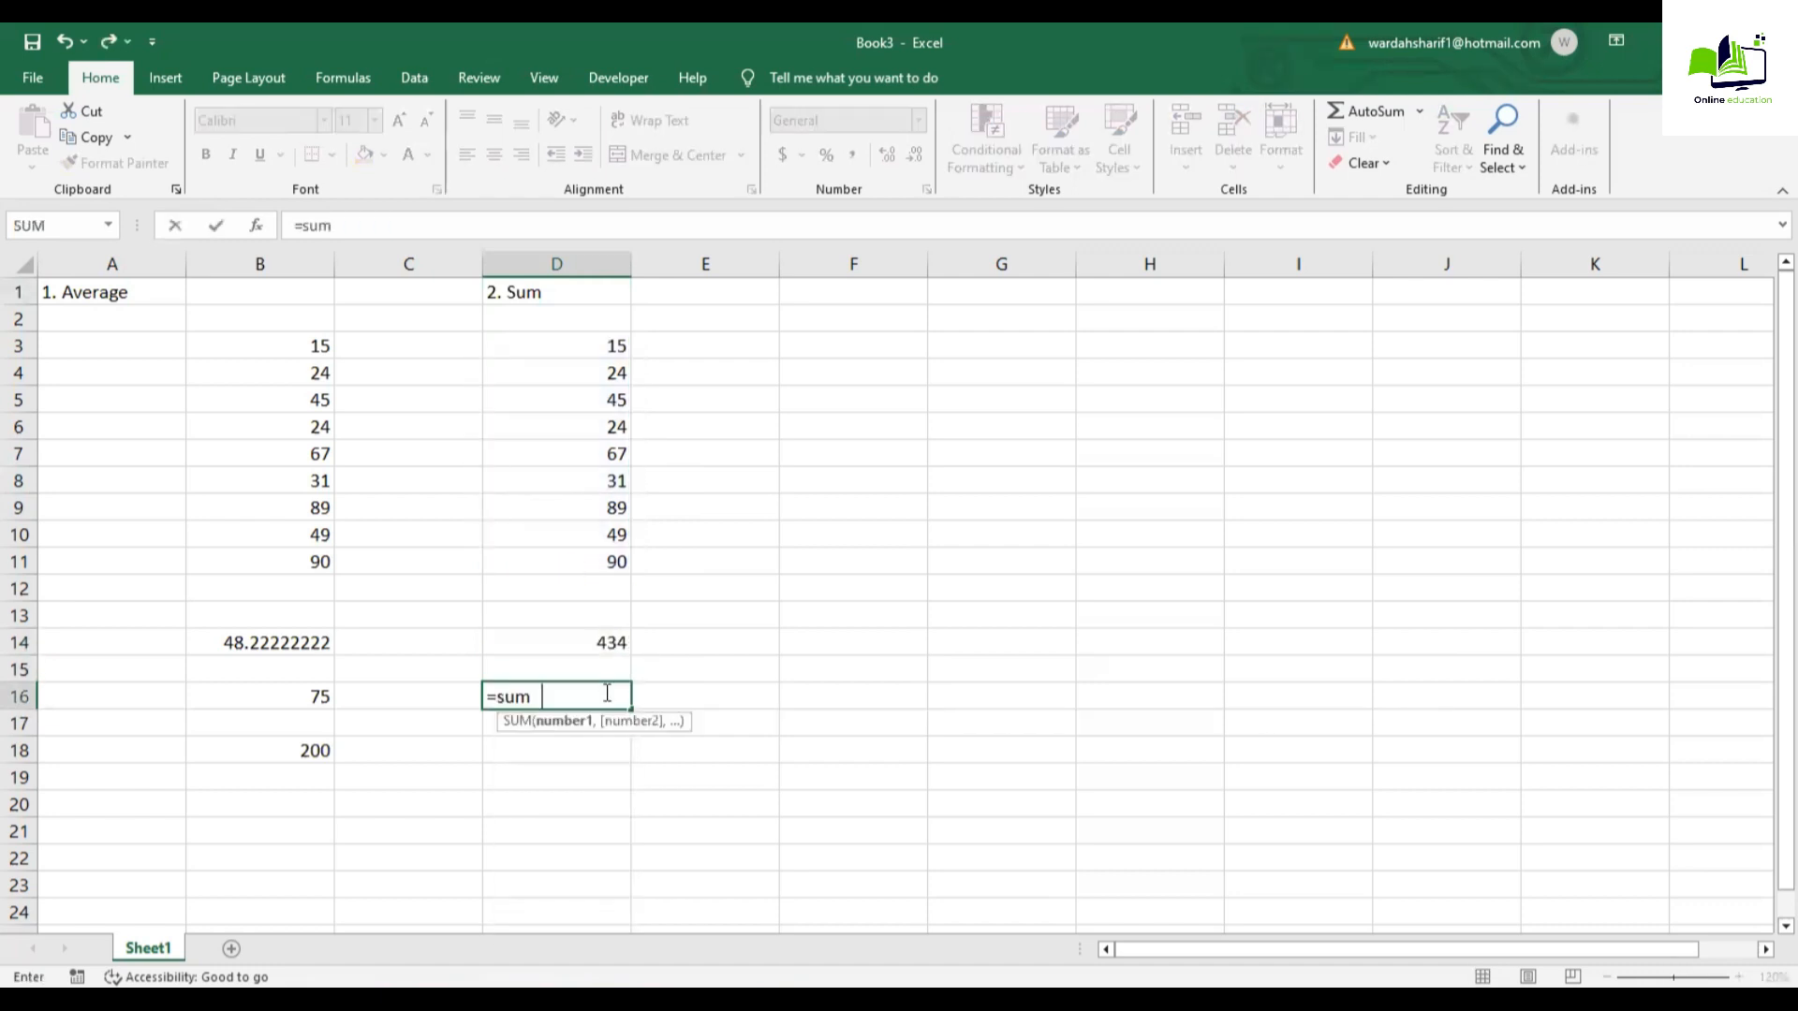
key(Tab)
text(50,100))
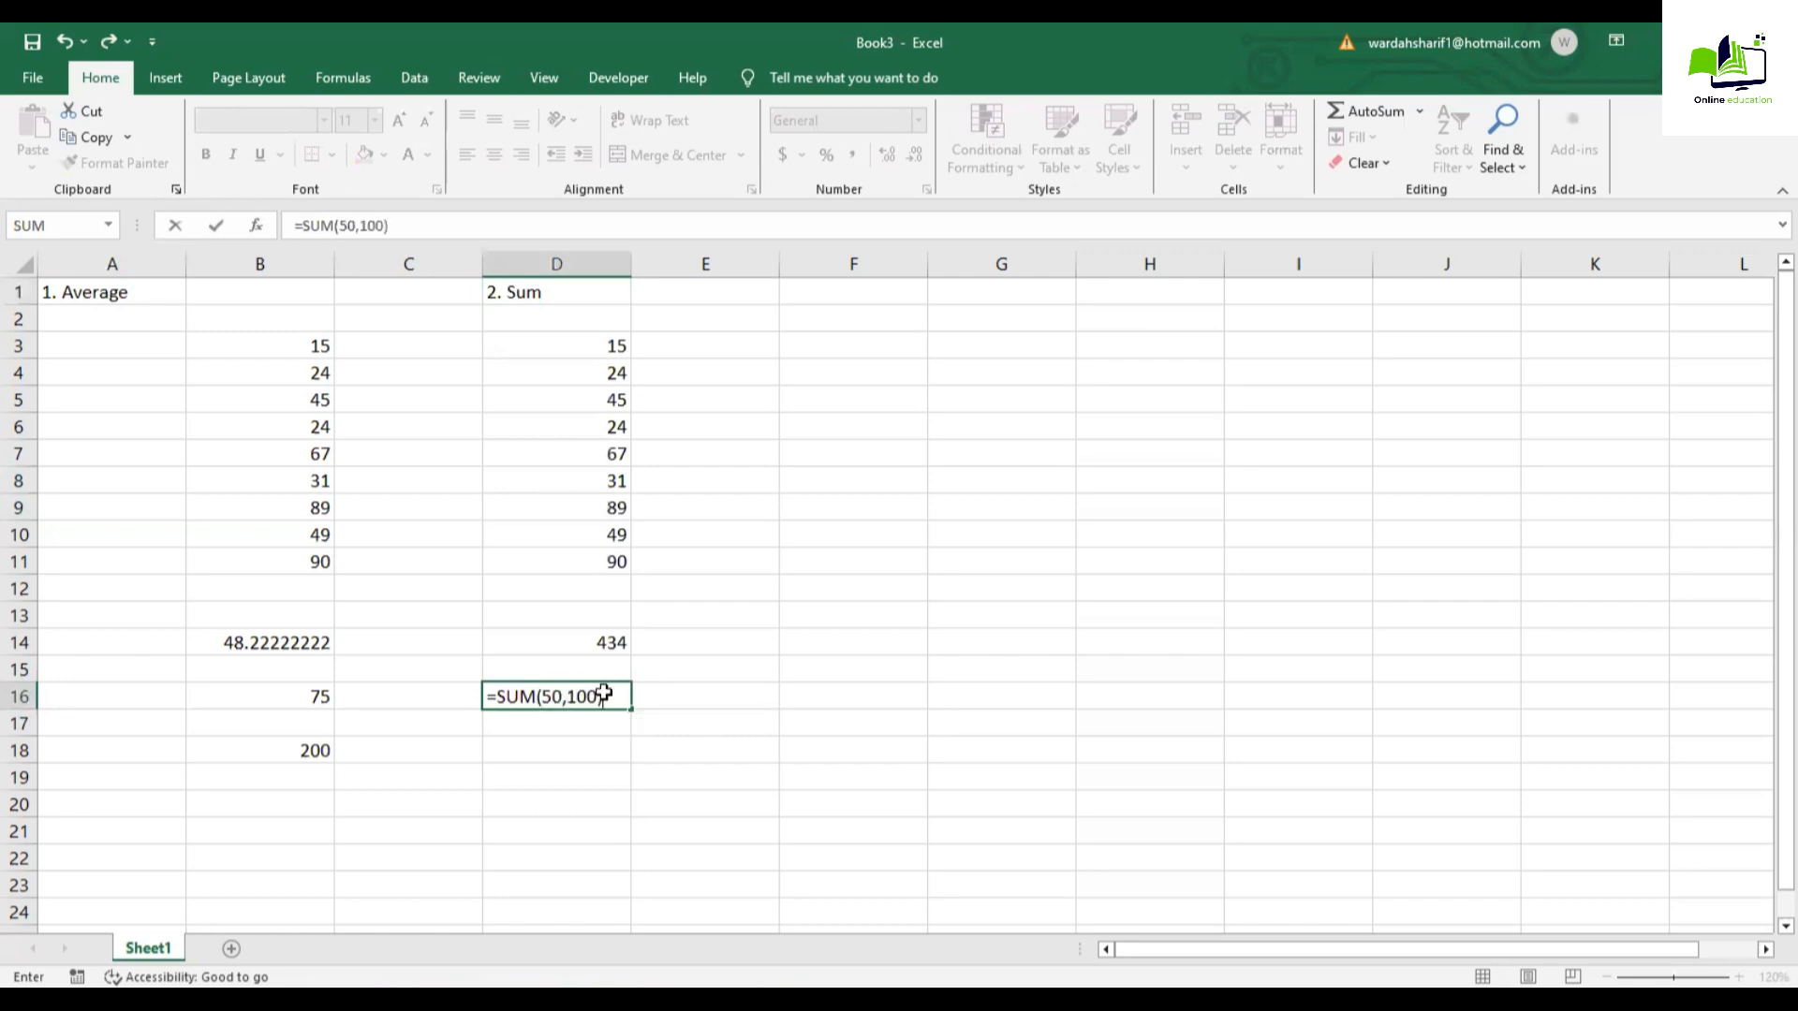
key(Return)
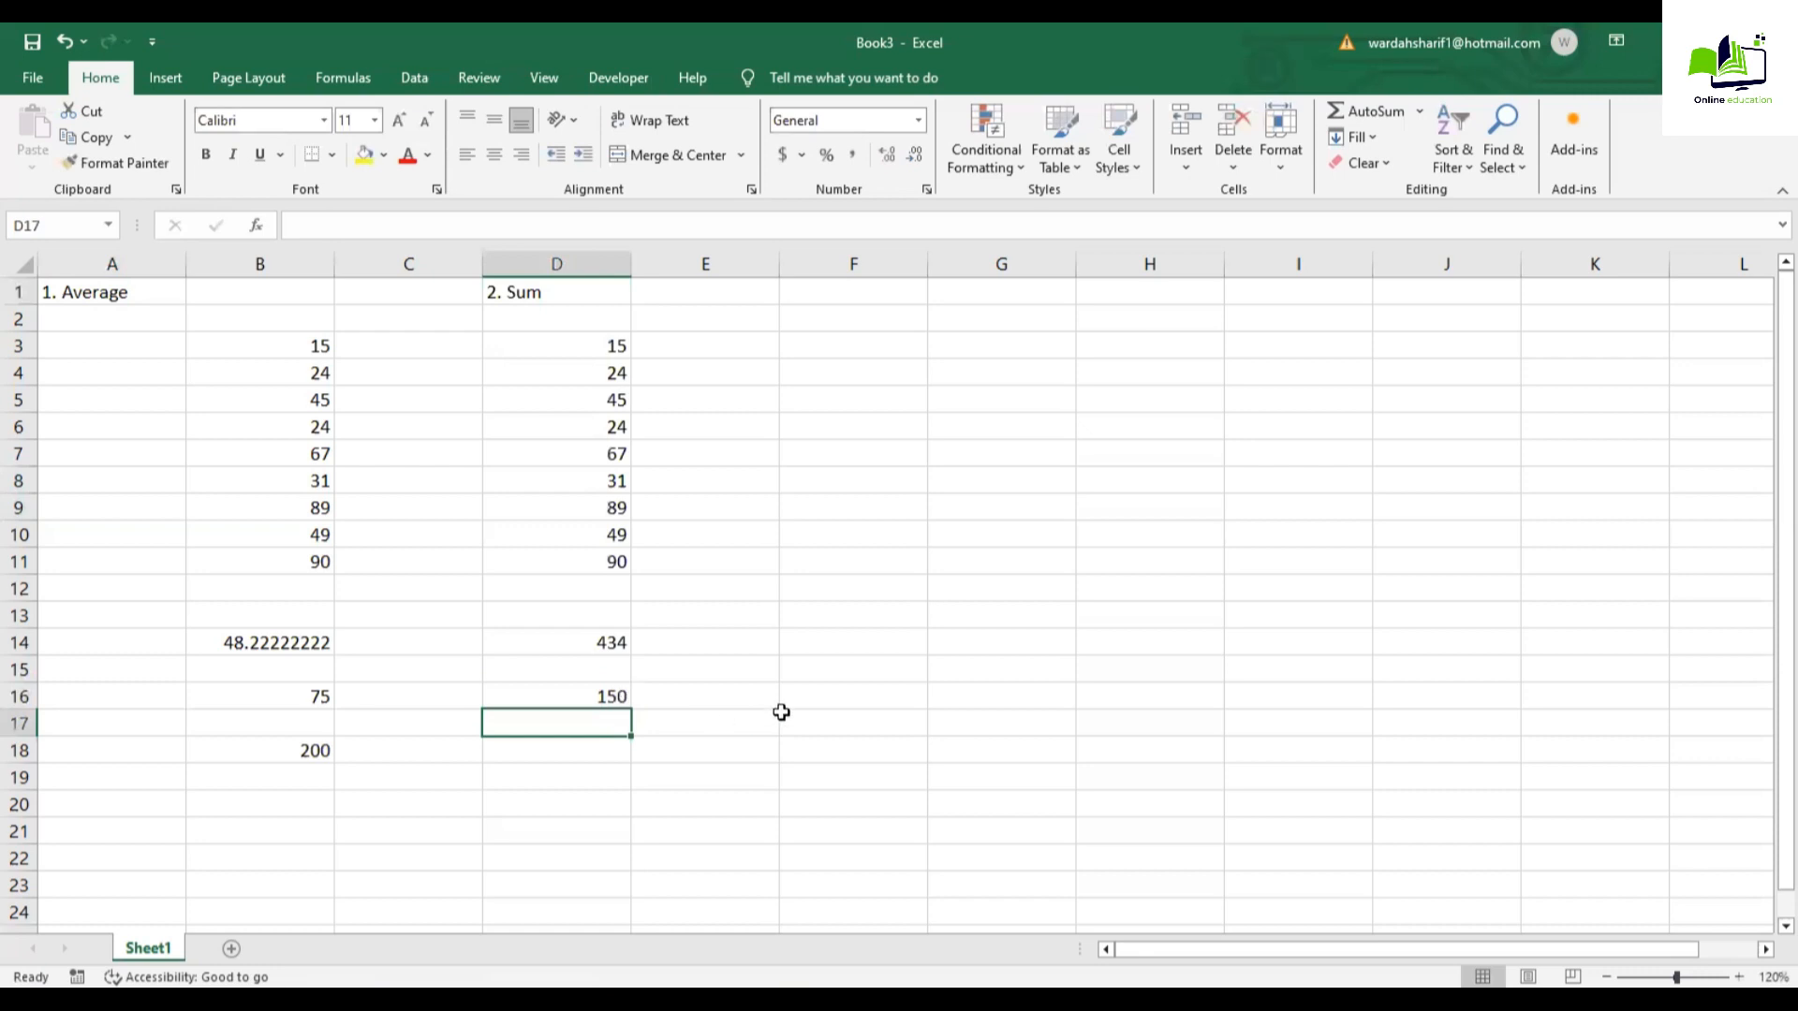
Step: Add 50 and 100 in cell D17 using the plus operator instead of a function
text(=50)
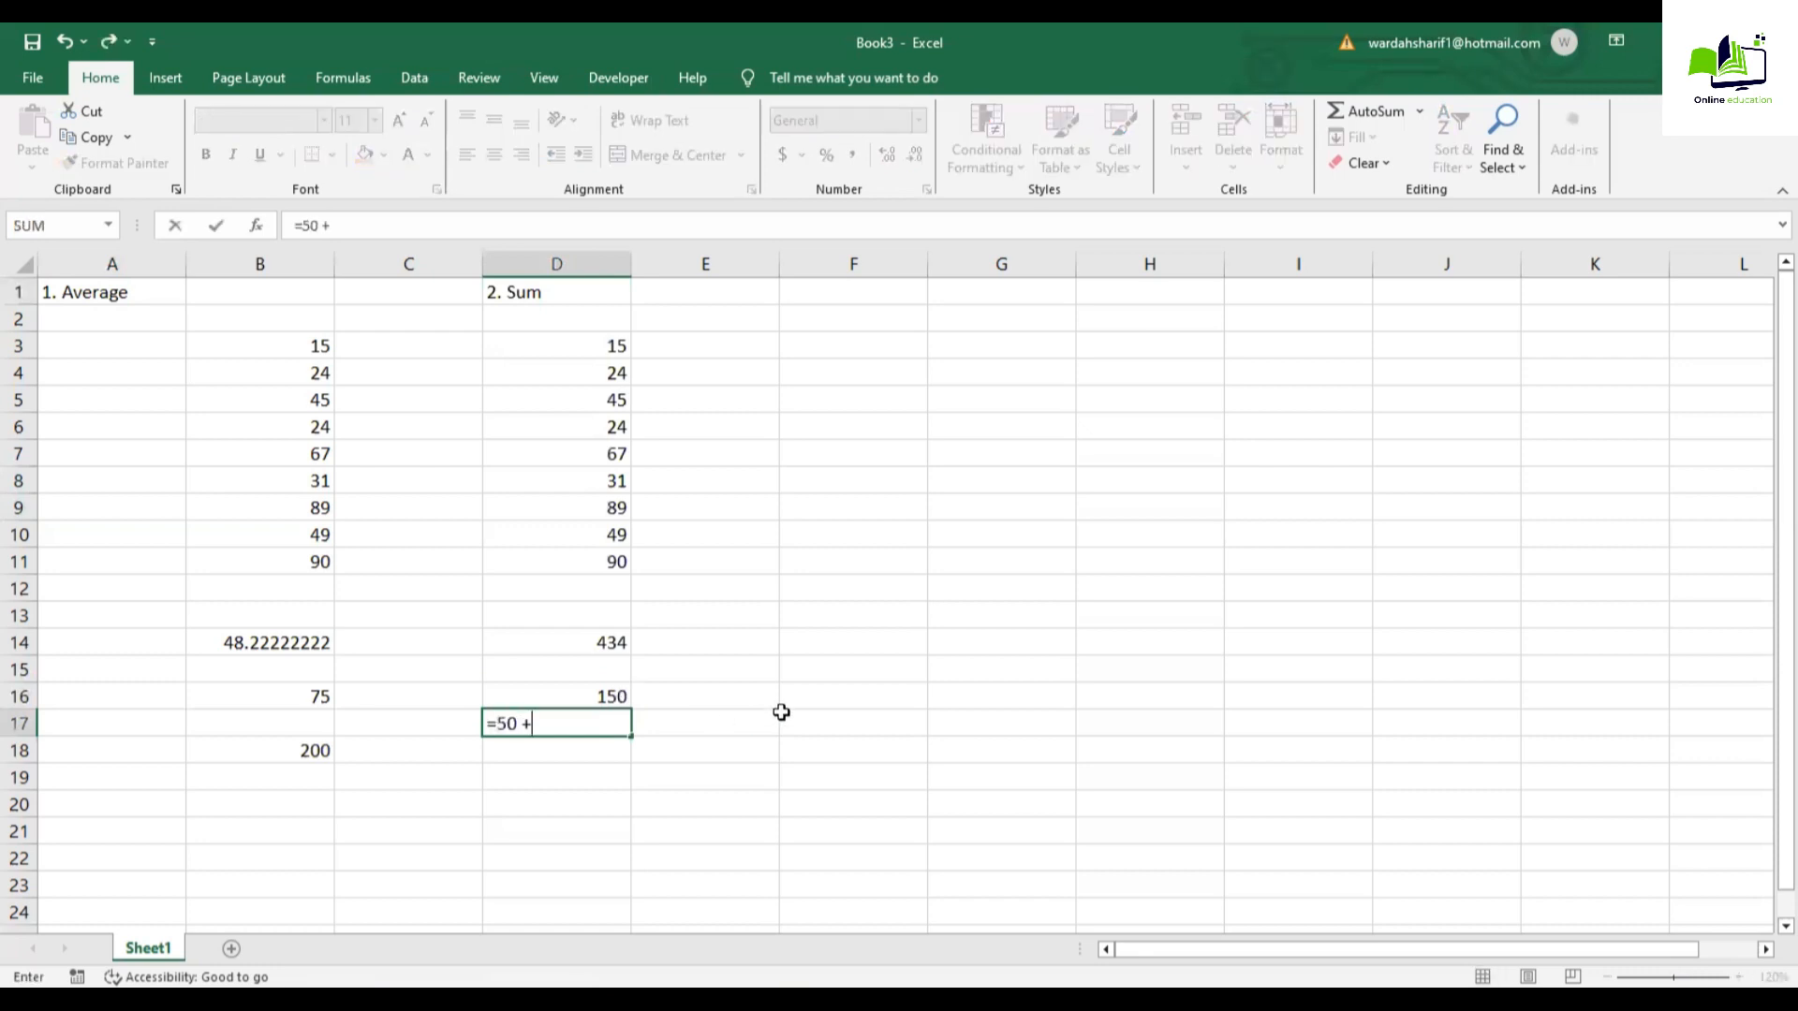
text( + 100)
key(Return)
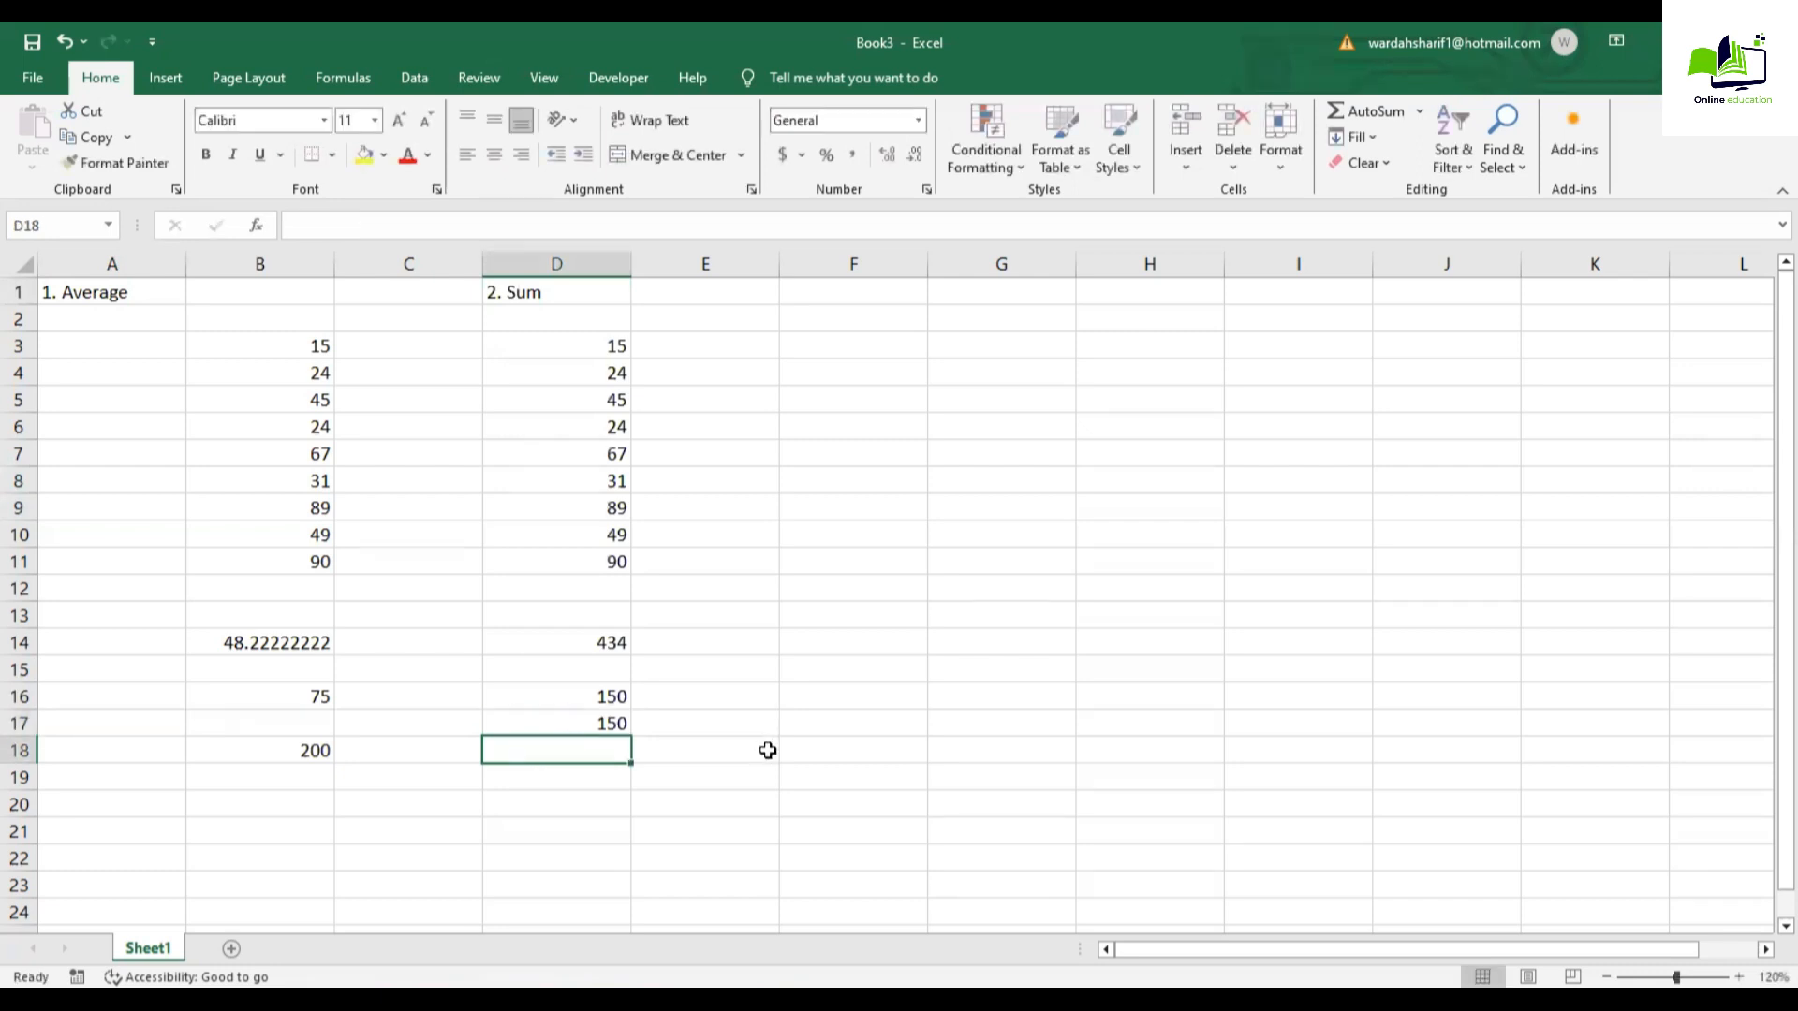
Step: Enter a SUM formula in cell D19 that adds the typed numbers 50, 60 and 70
click(604, 782)
text(=)
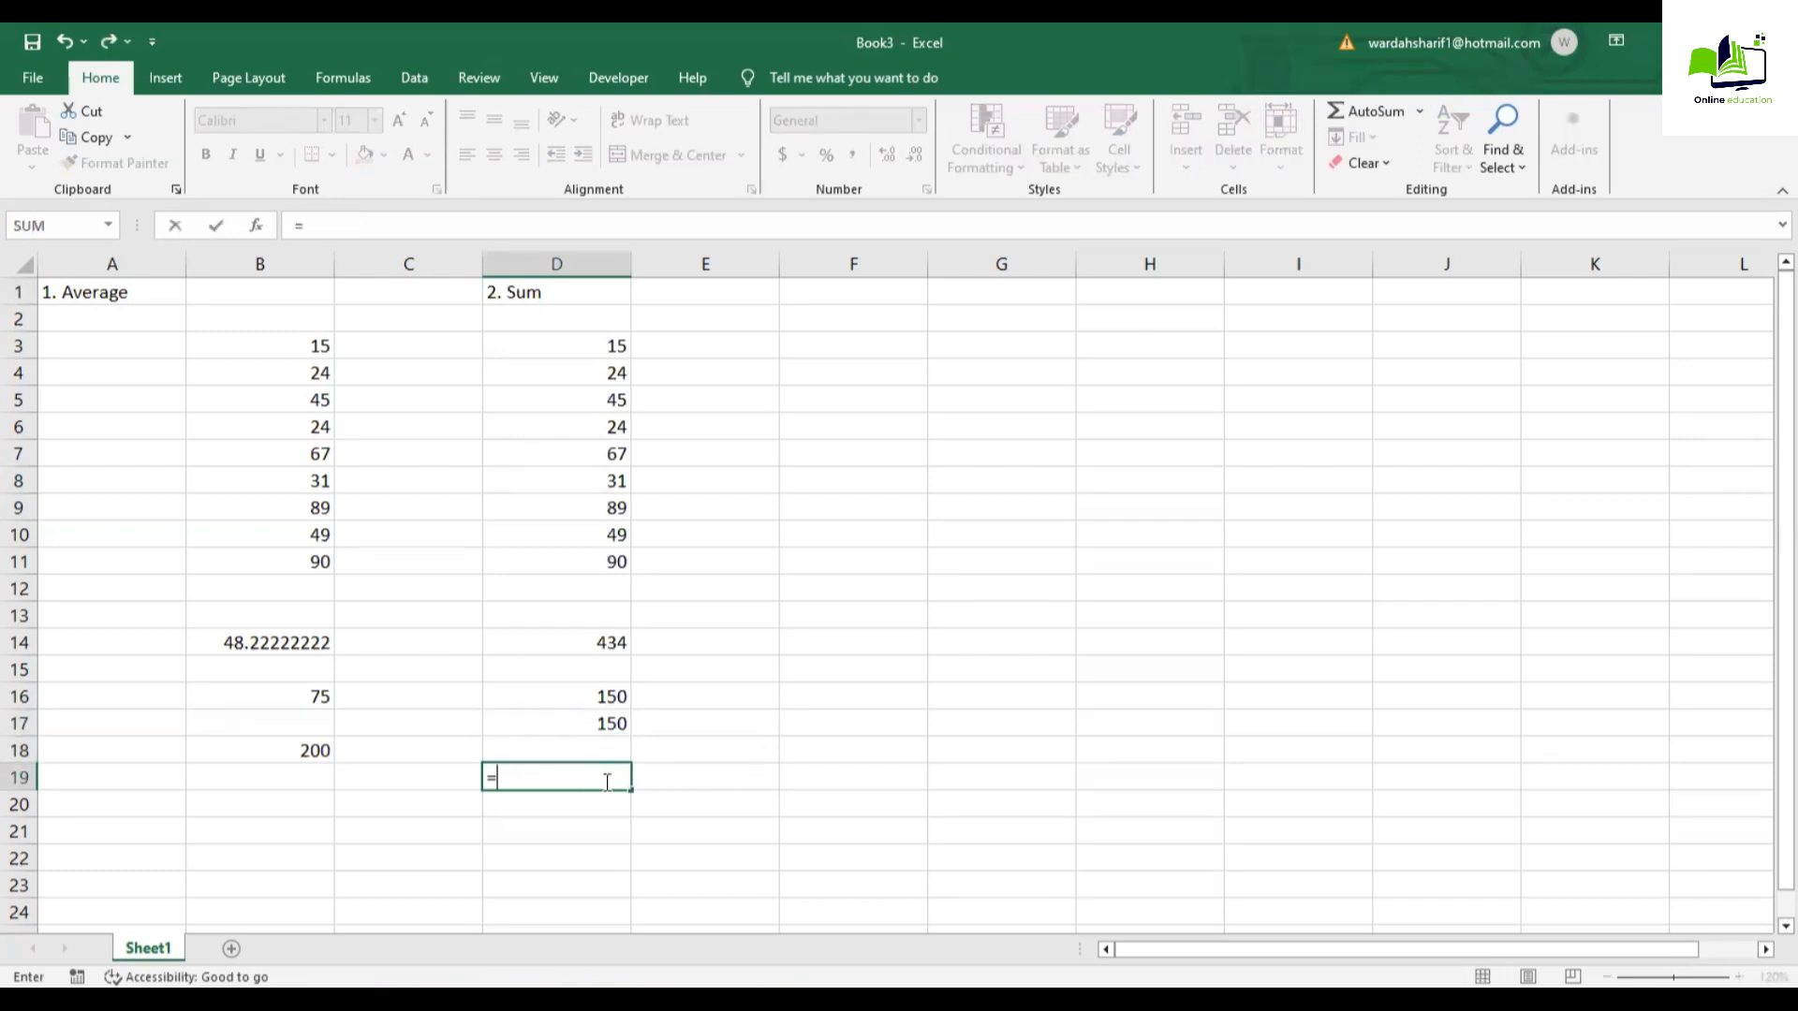
text(su)
key(Tab)
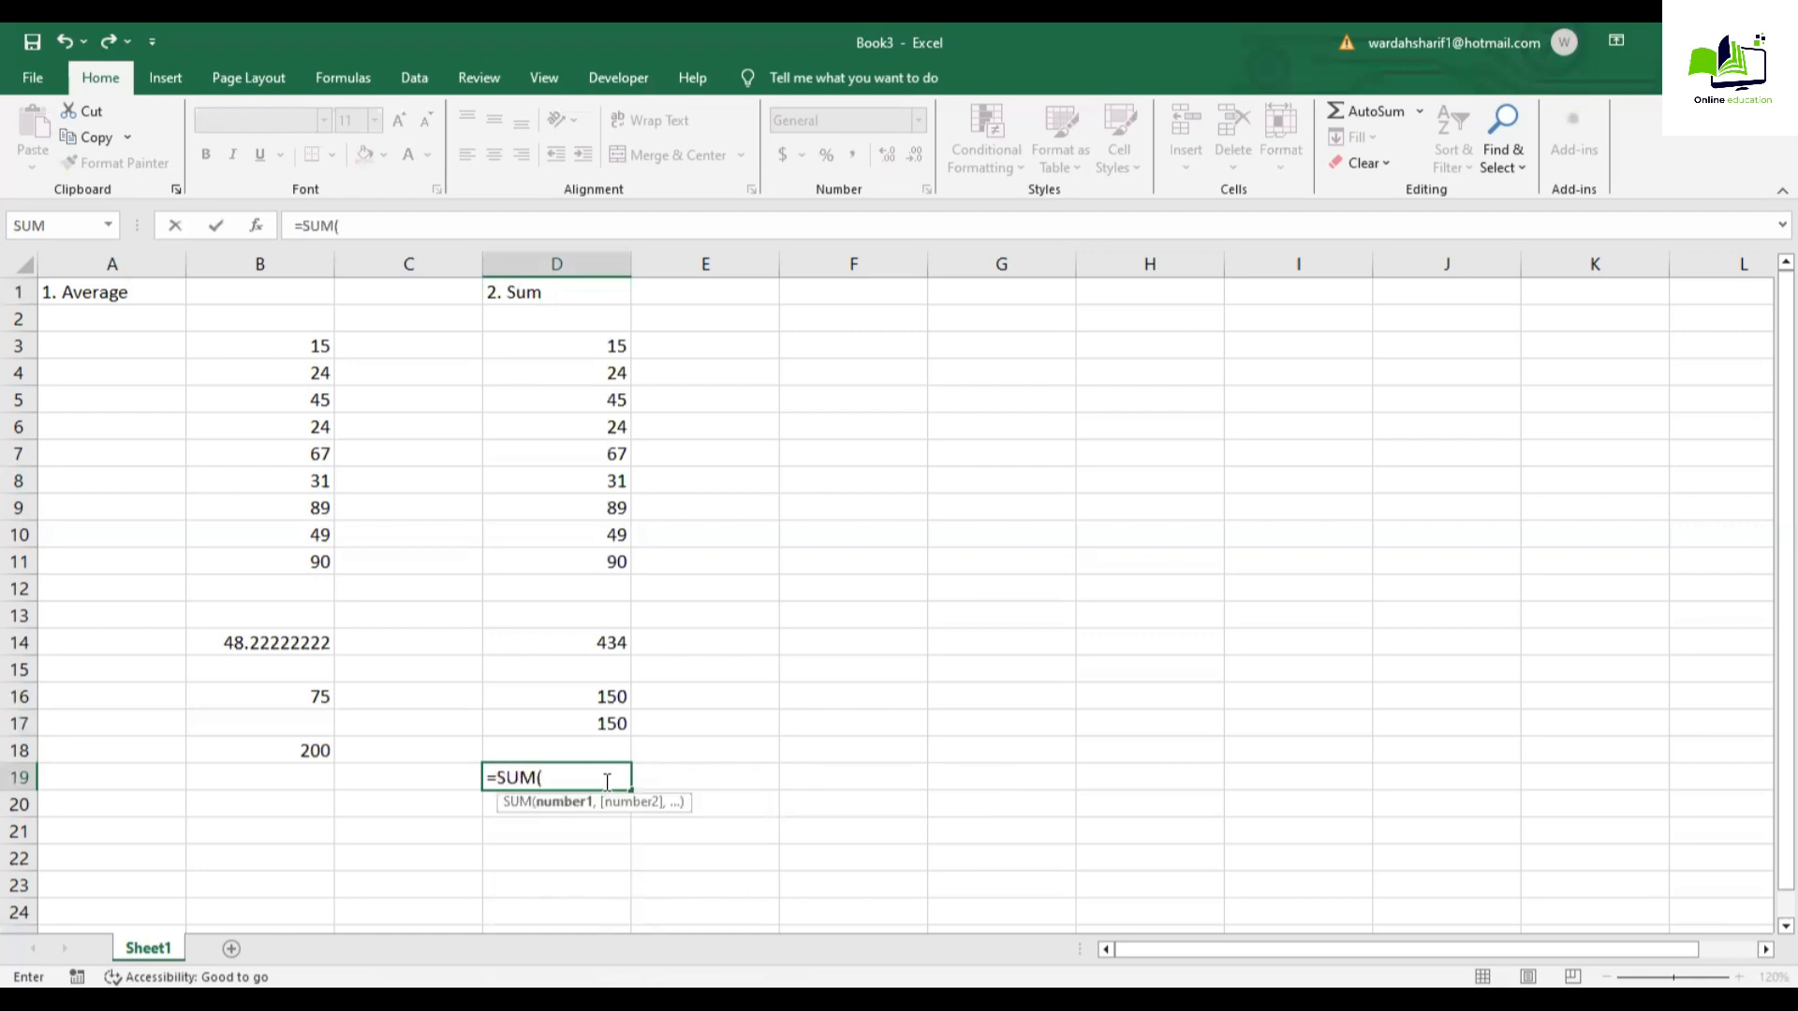
text(50,60)
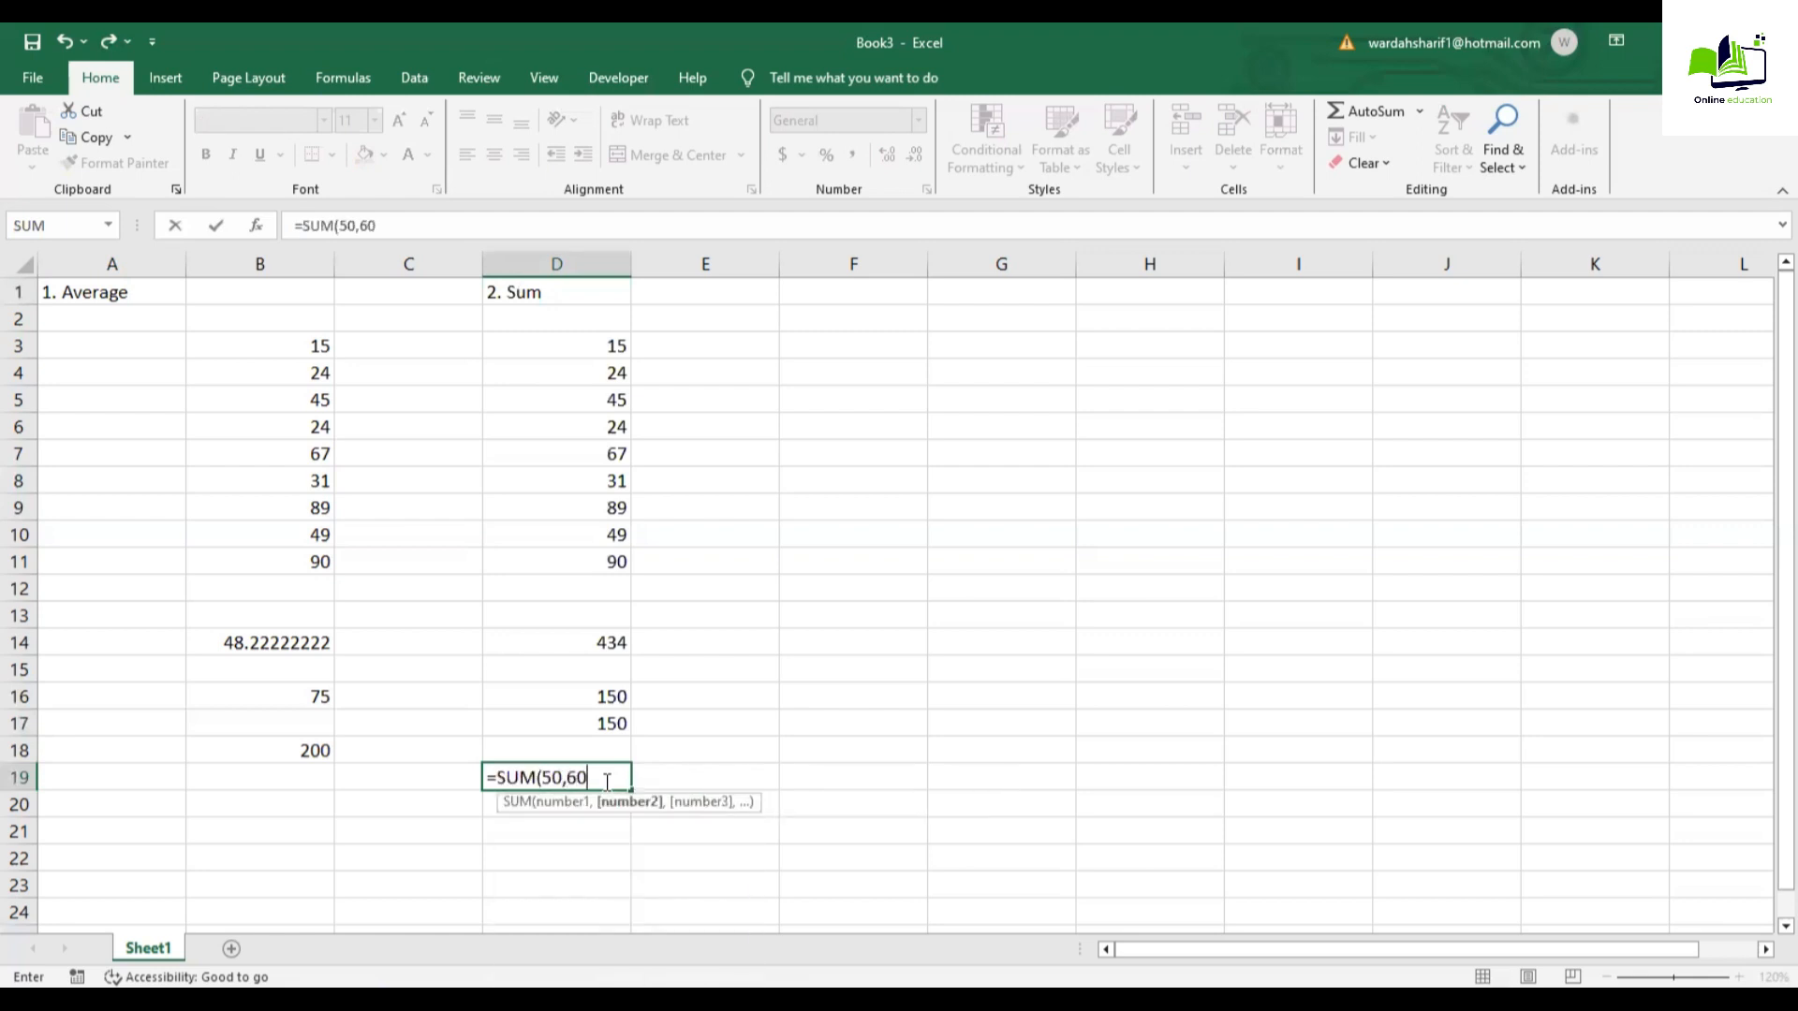
text(,70))
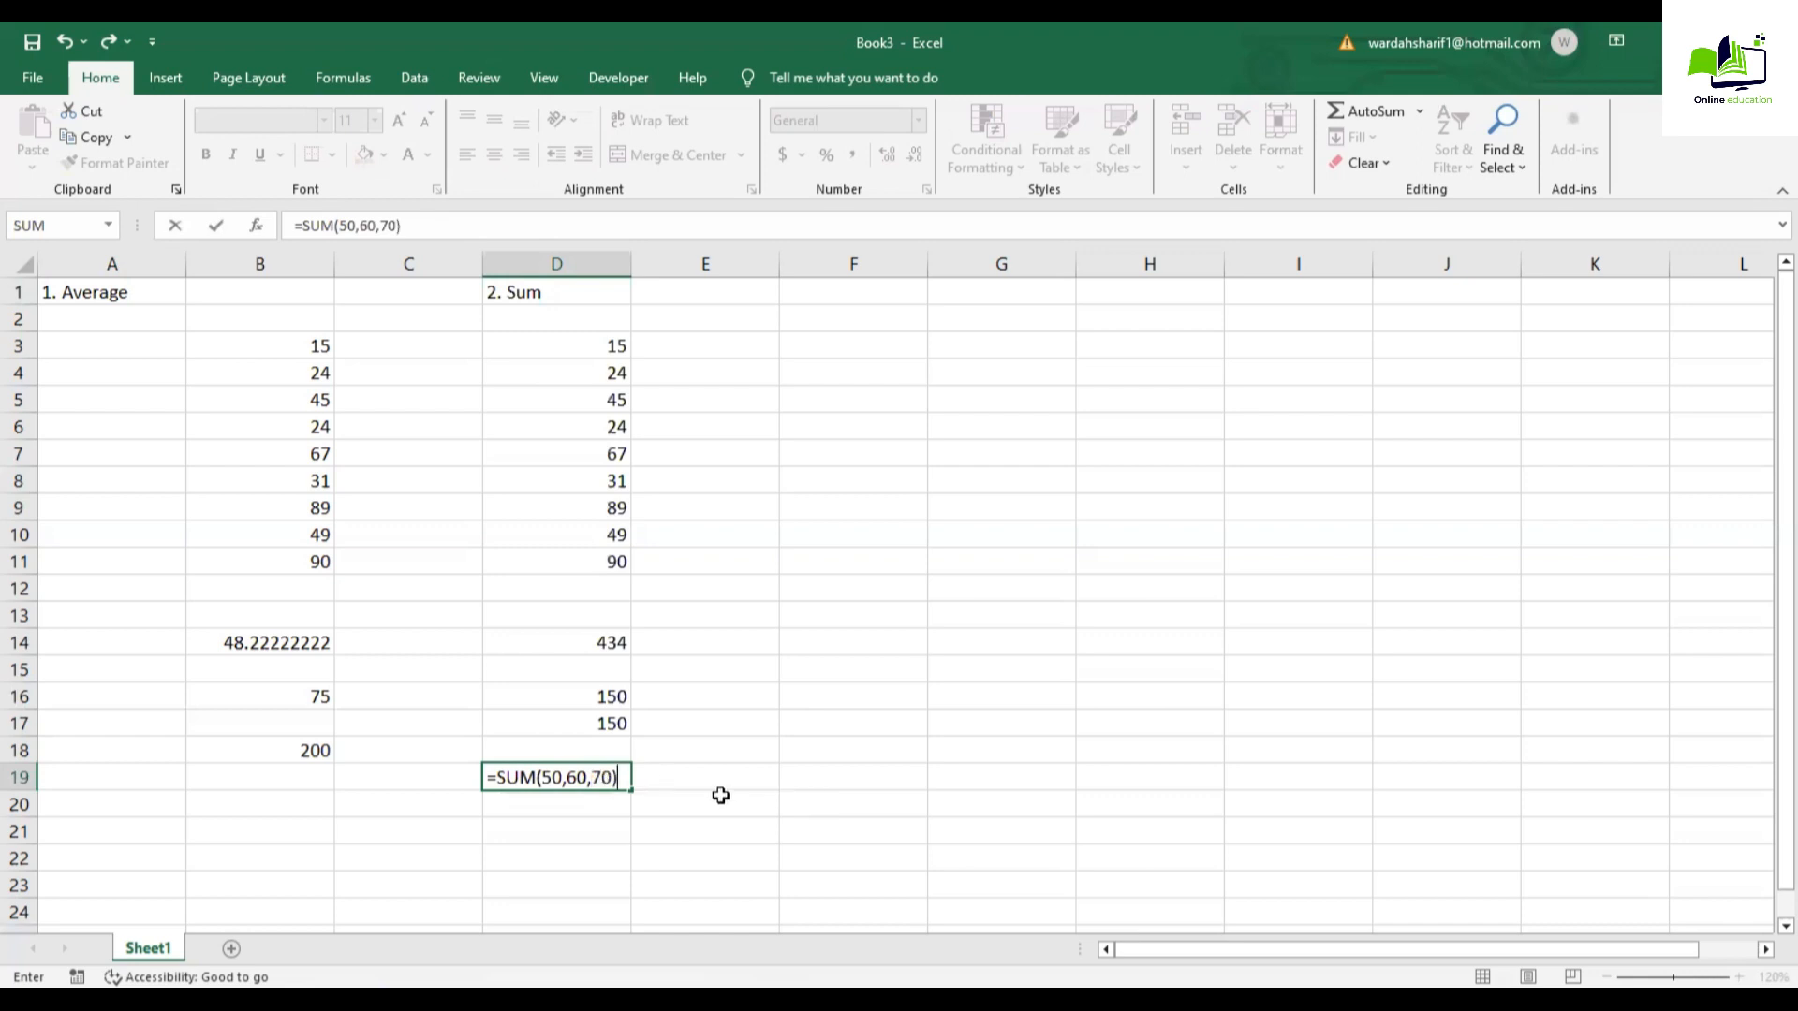
key(Return)
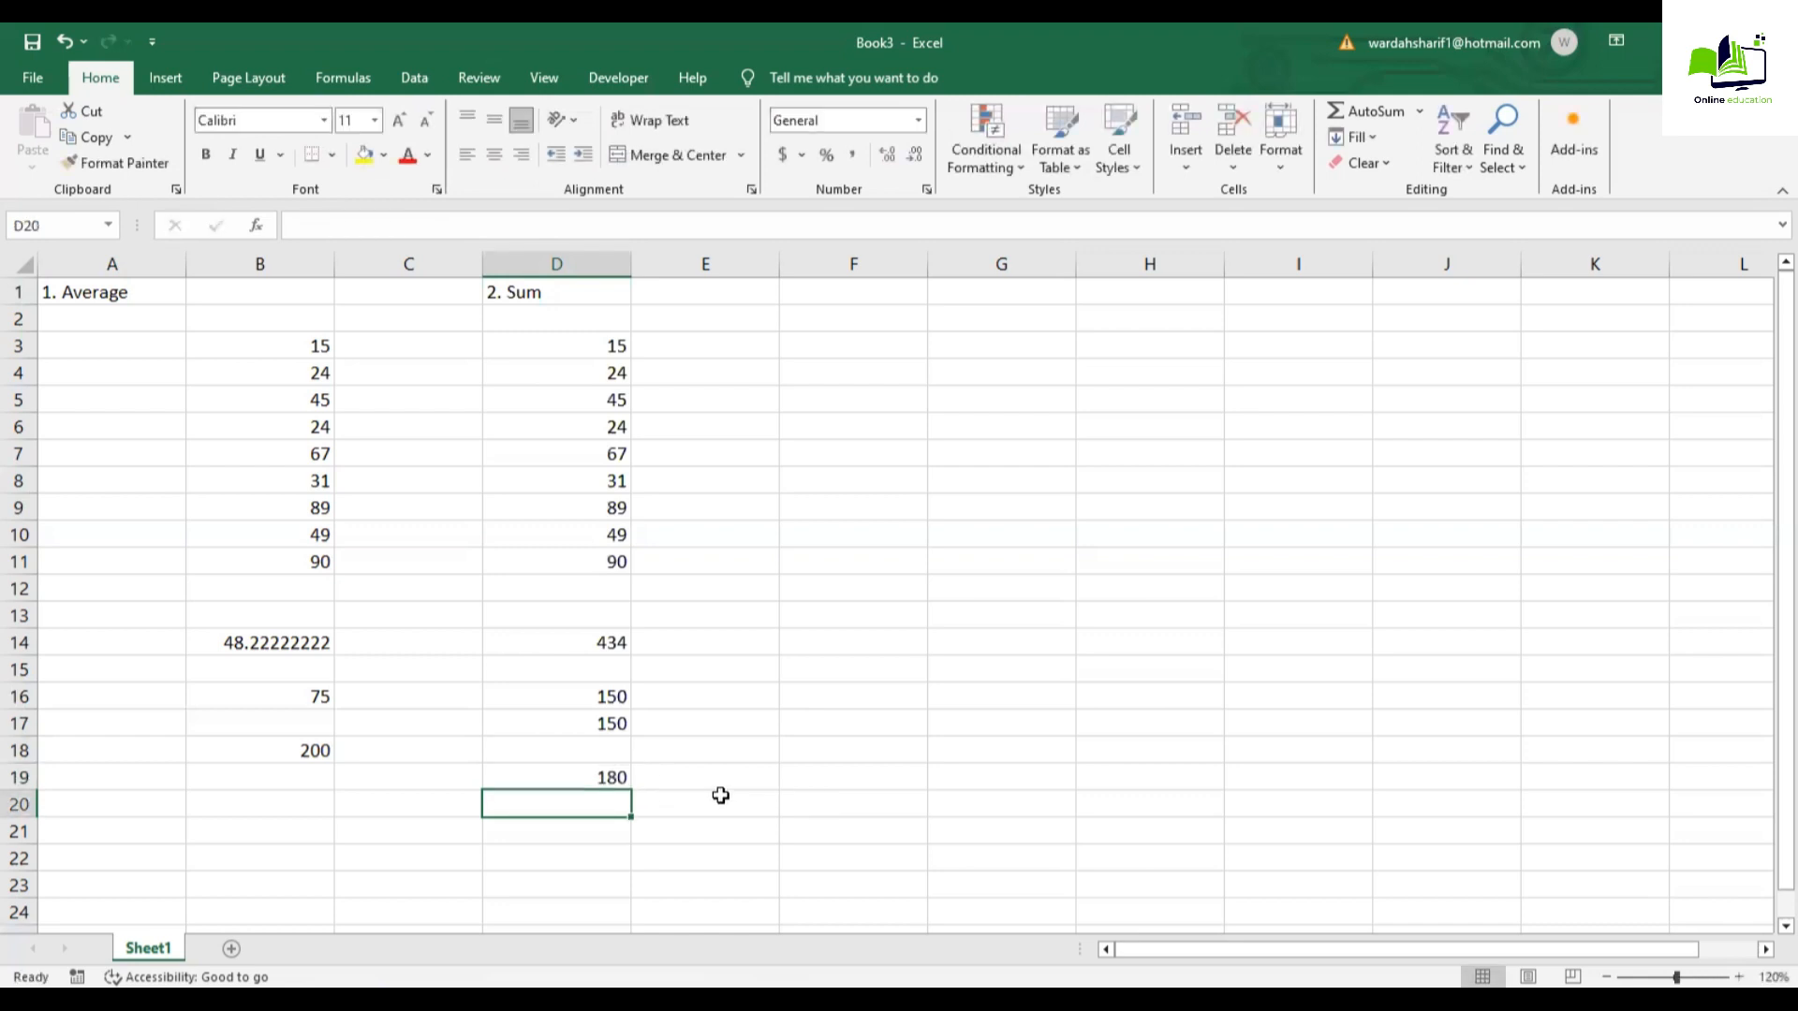
Step: Add 50, 60 and 70 in cell D20 using plus operators instead of a function
text(=s)
key(BackSpace)
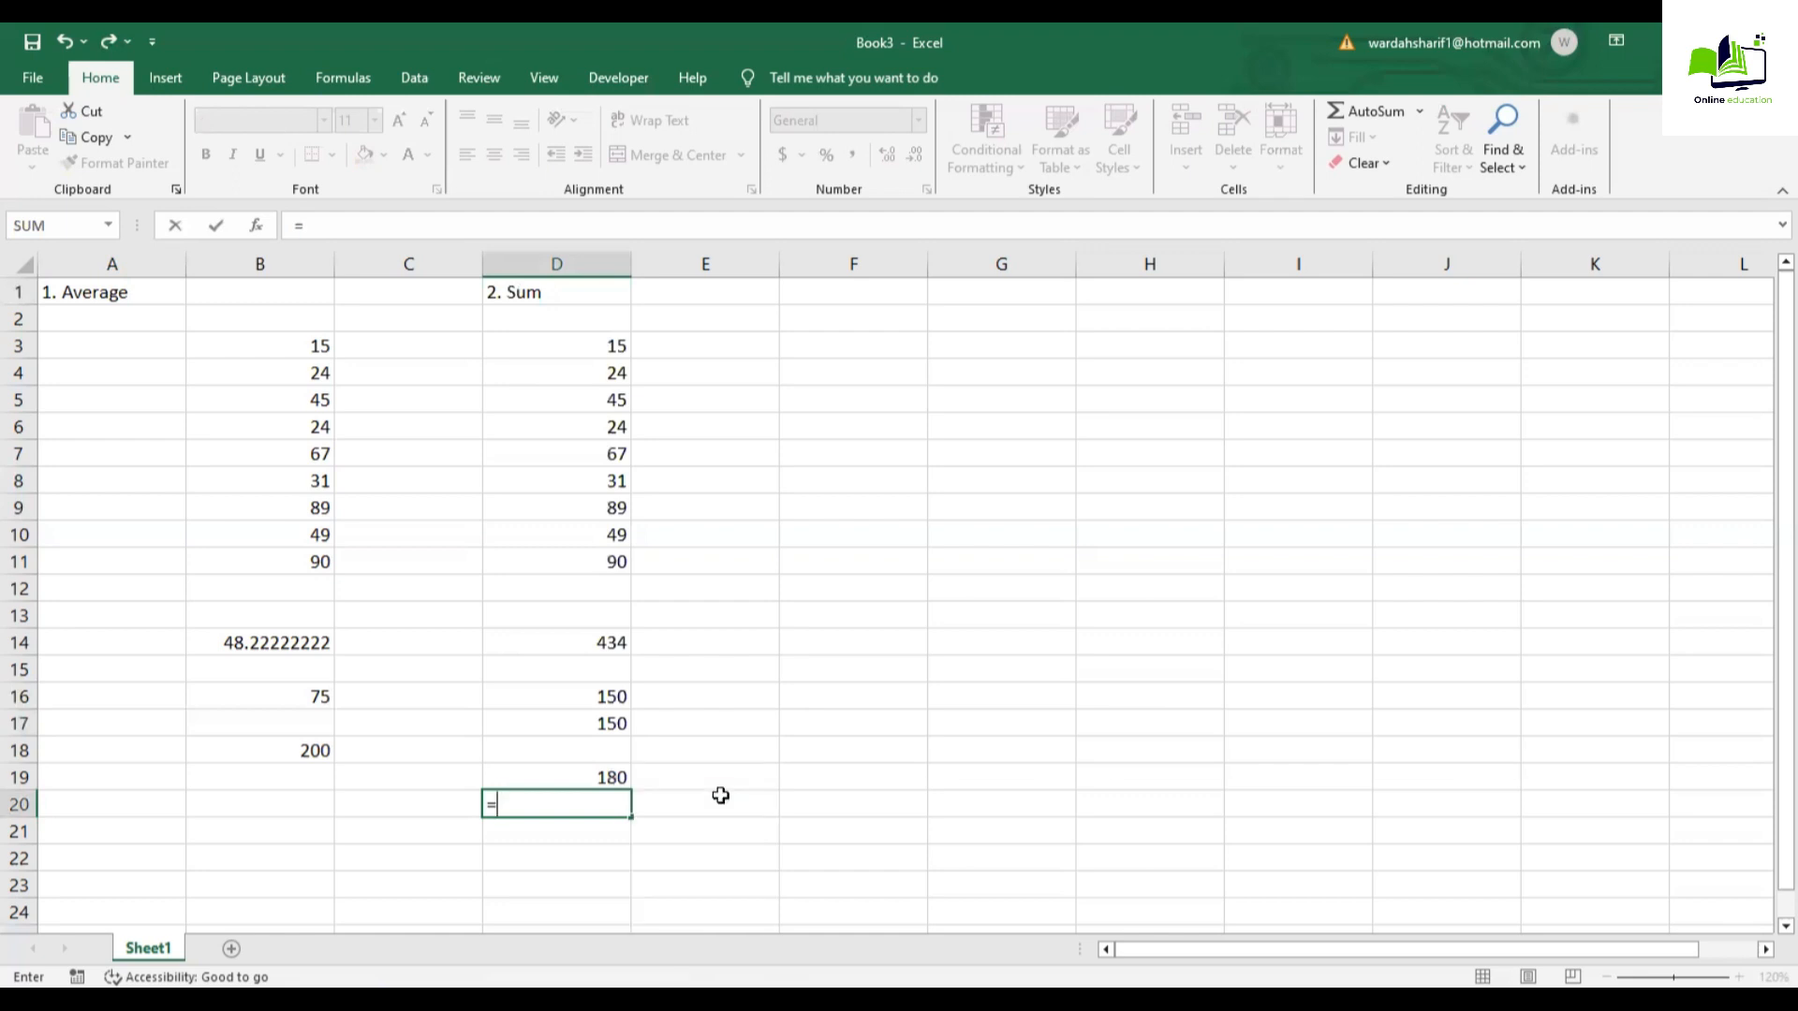
text(50 + 60 + 70)
key(Return)
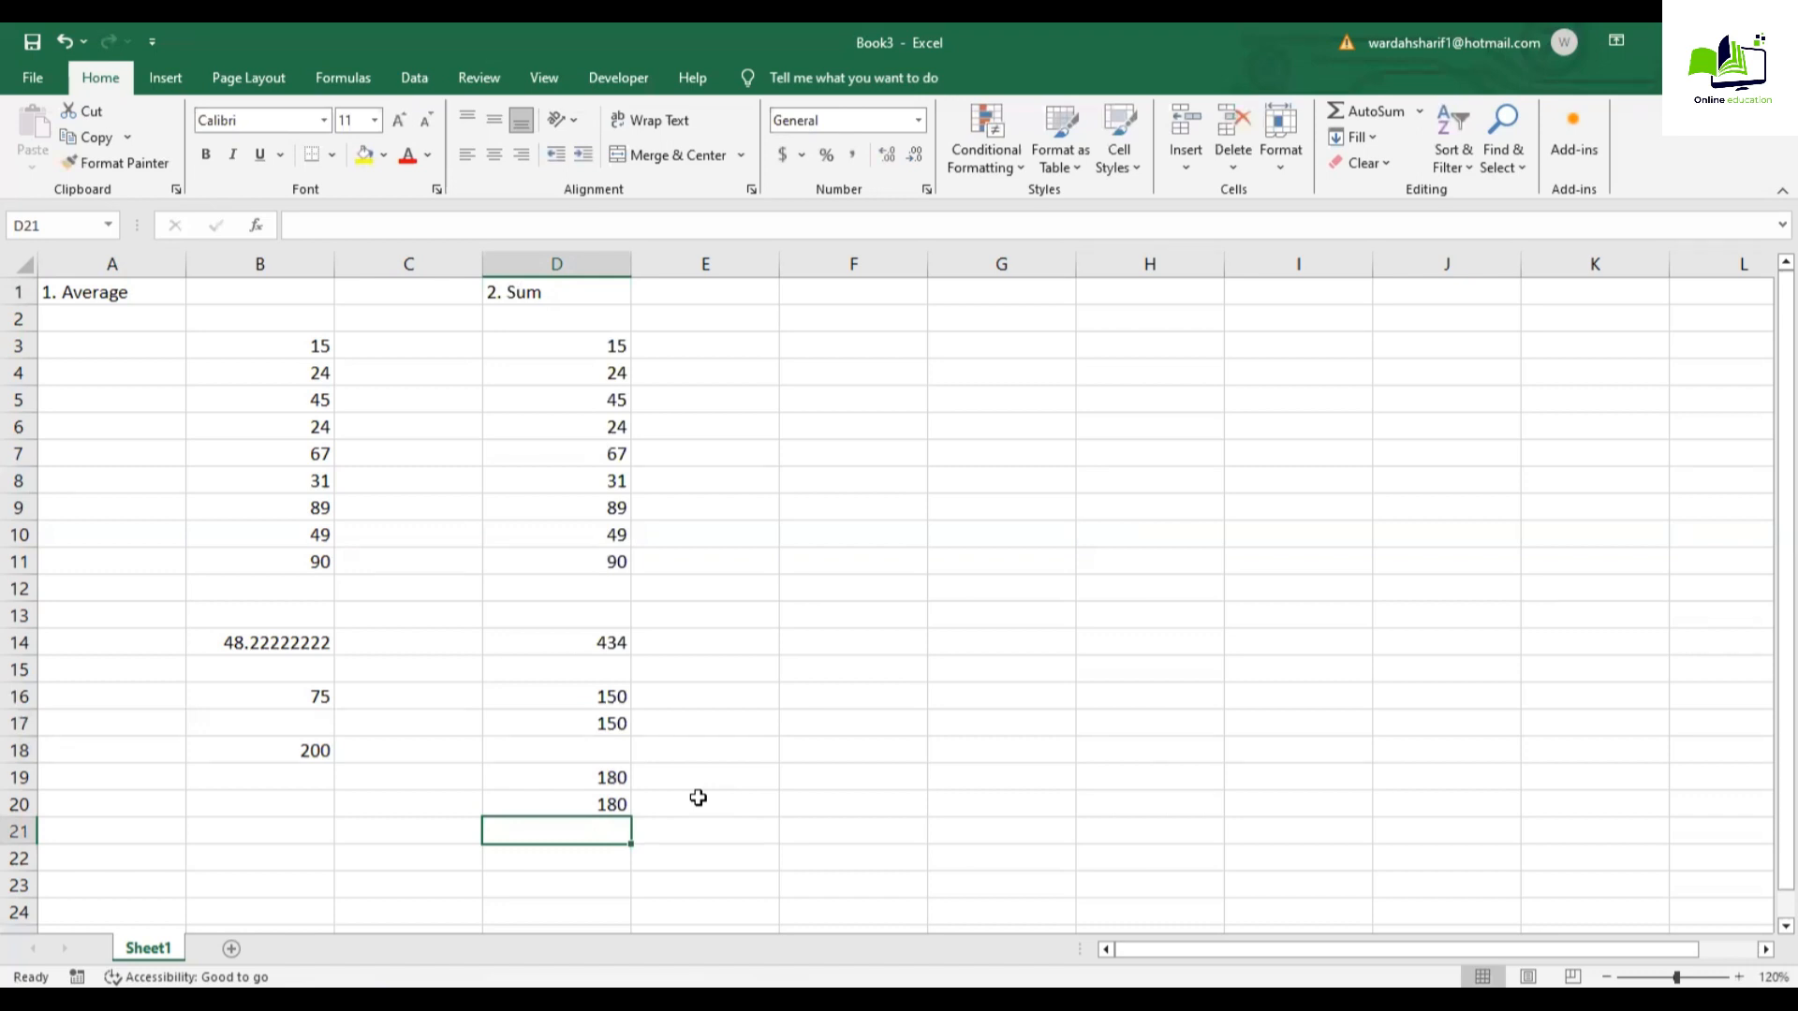
Step: Enter the heading "3. Sum IF" in cell F1
click(899, 294)
text(3)
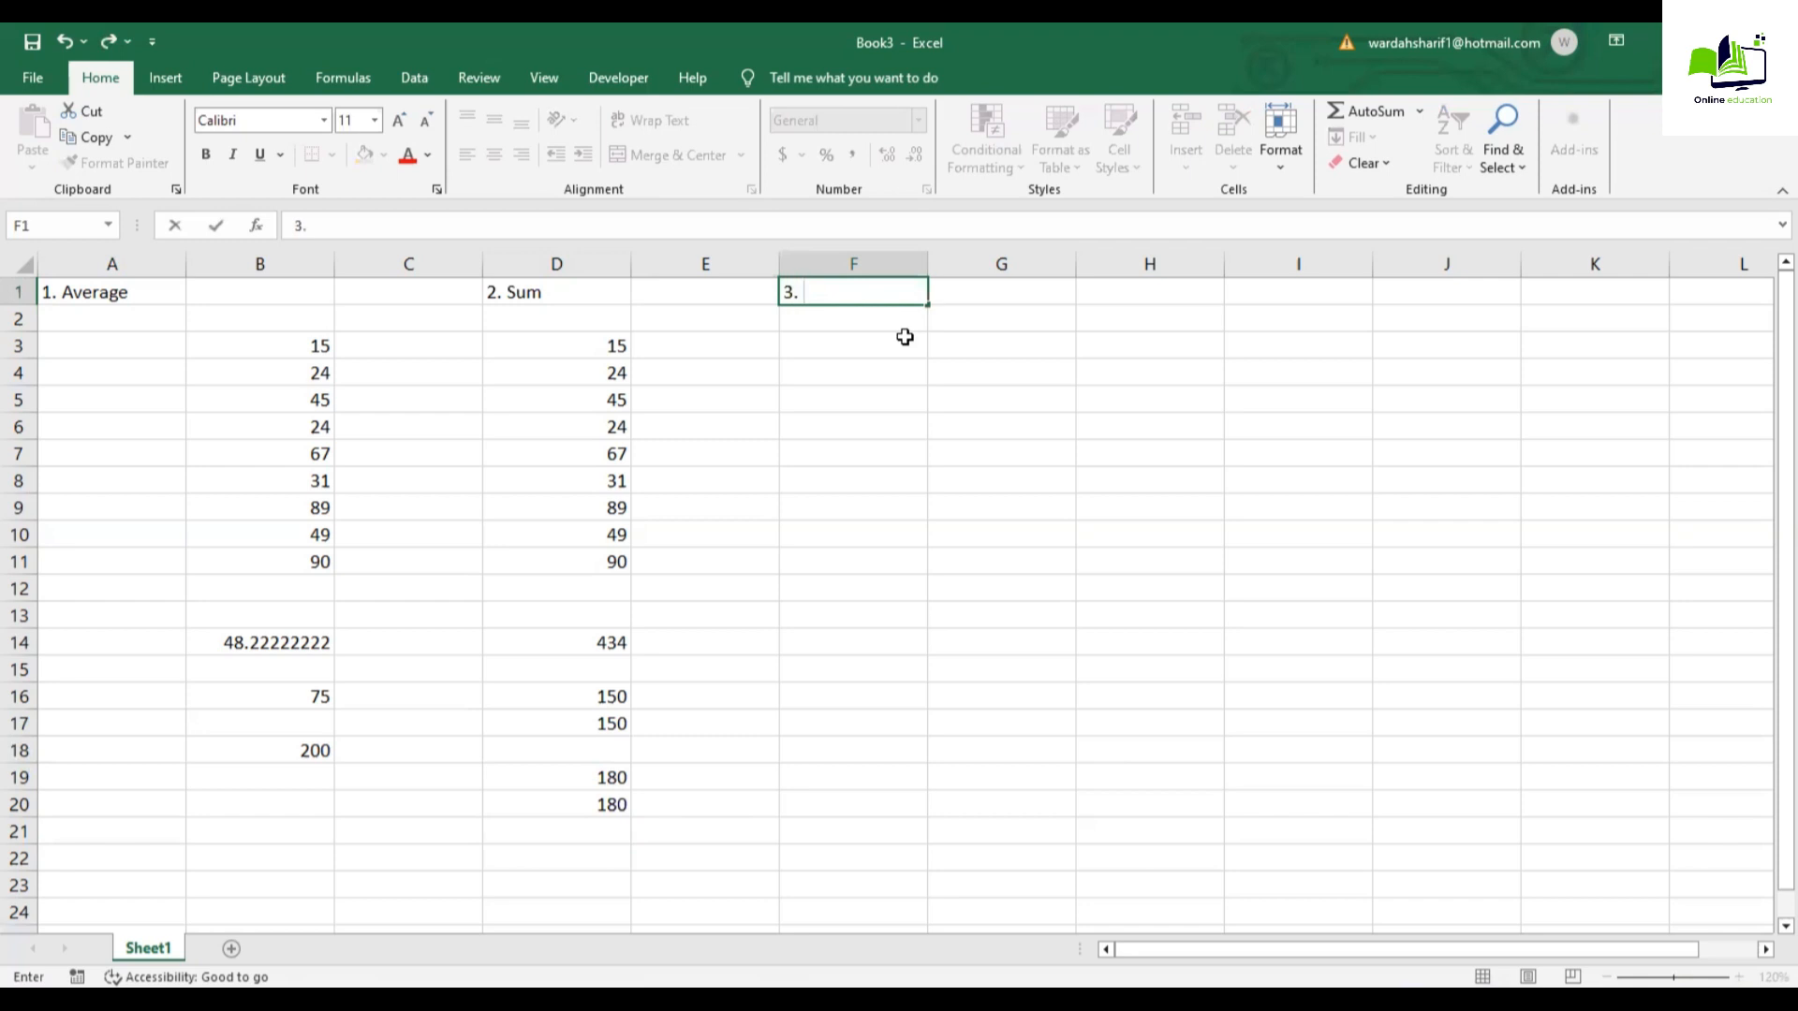
text(. Sum IF)
key(Return)
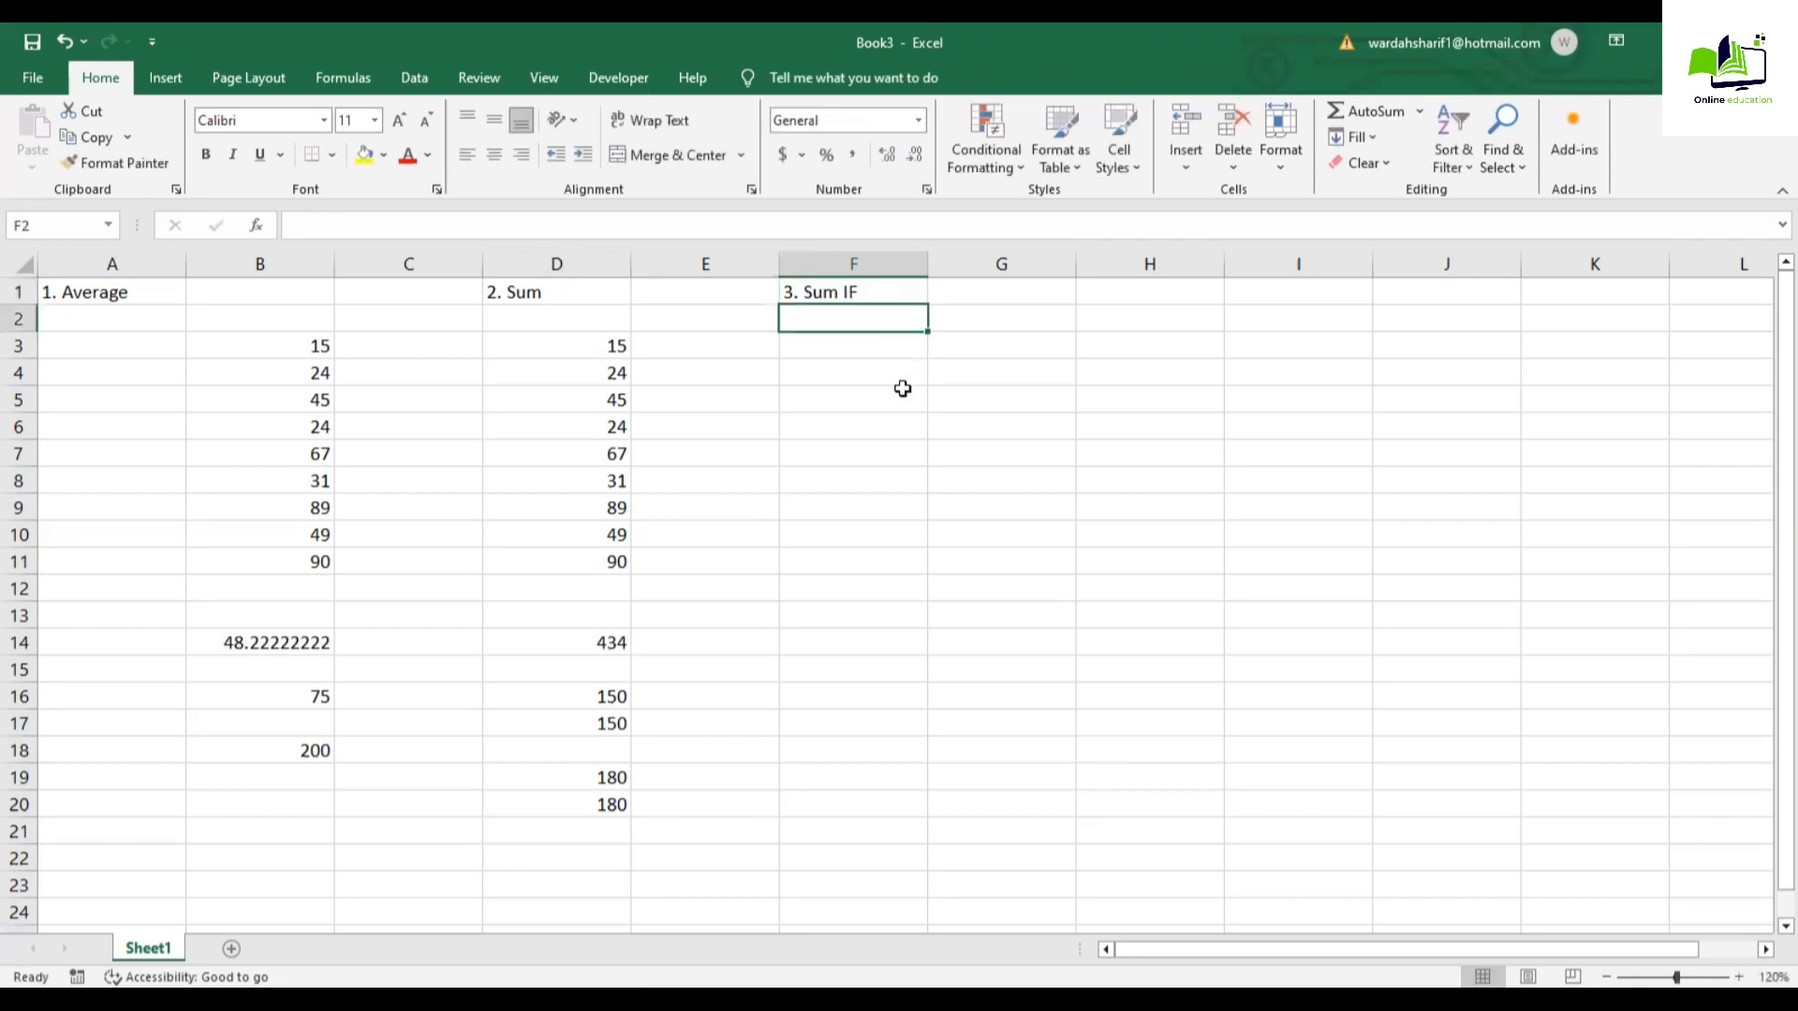
Step: Paste the copied States and Number table starting at cell G2 and fill its header cells G2:H2 with yellow
click(959, 321)
text(States	Number Mexico	150 Texas	171 Virginia	739 Texas	74 Ohio	573 Virginia	90 Mexico	133 Ohio	129 Texas	172 Virginia	820 Mexico	358 Ohio	405 Mexico	59 Virginia	303 Ohio	155 Mexico	77 Virginia	285)
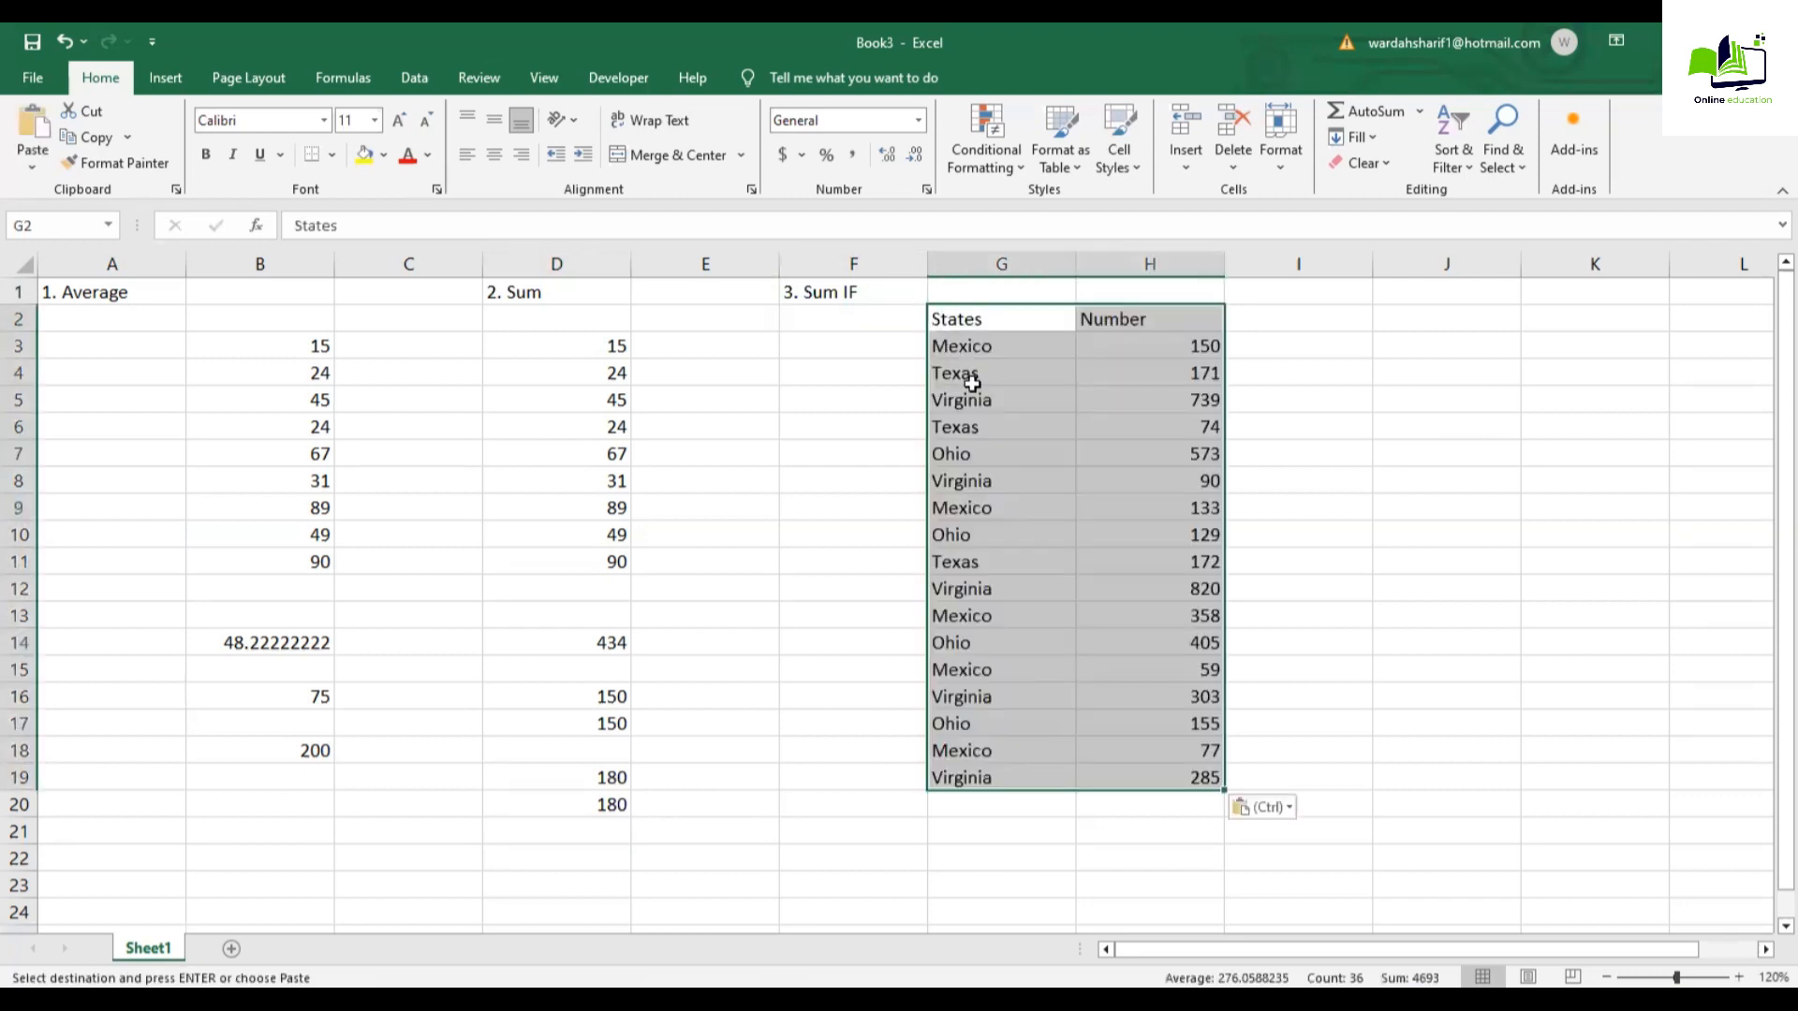
click(1007, 344)
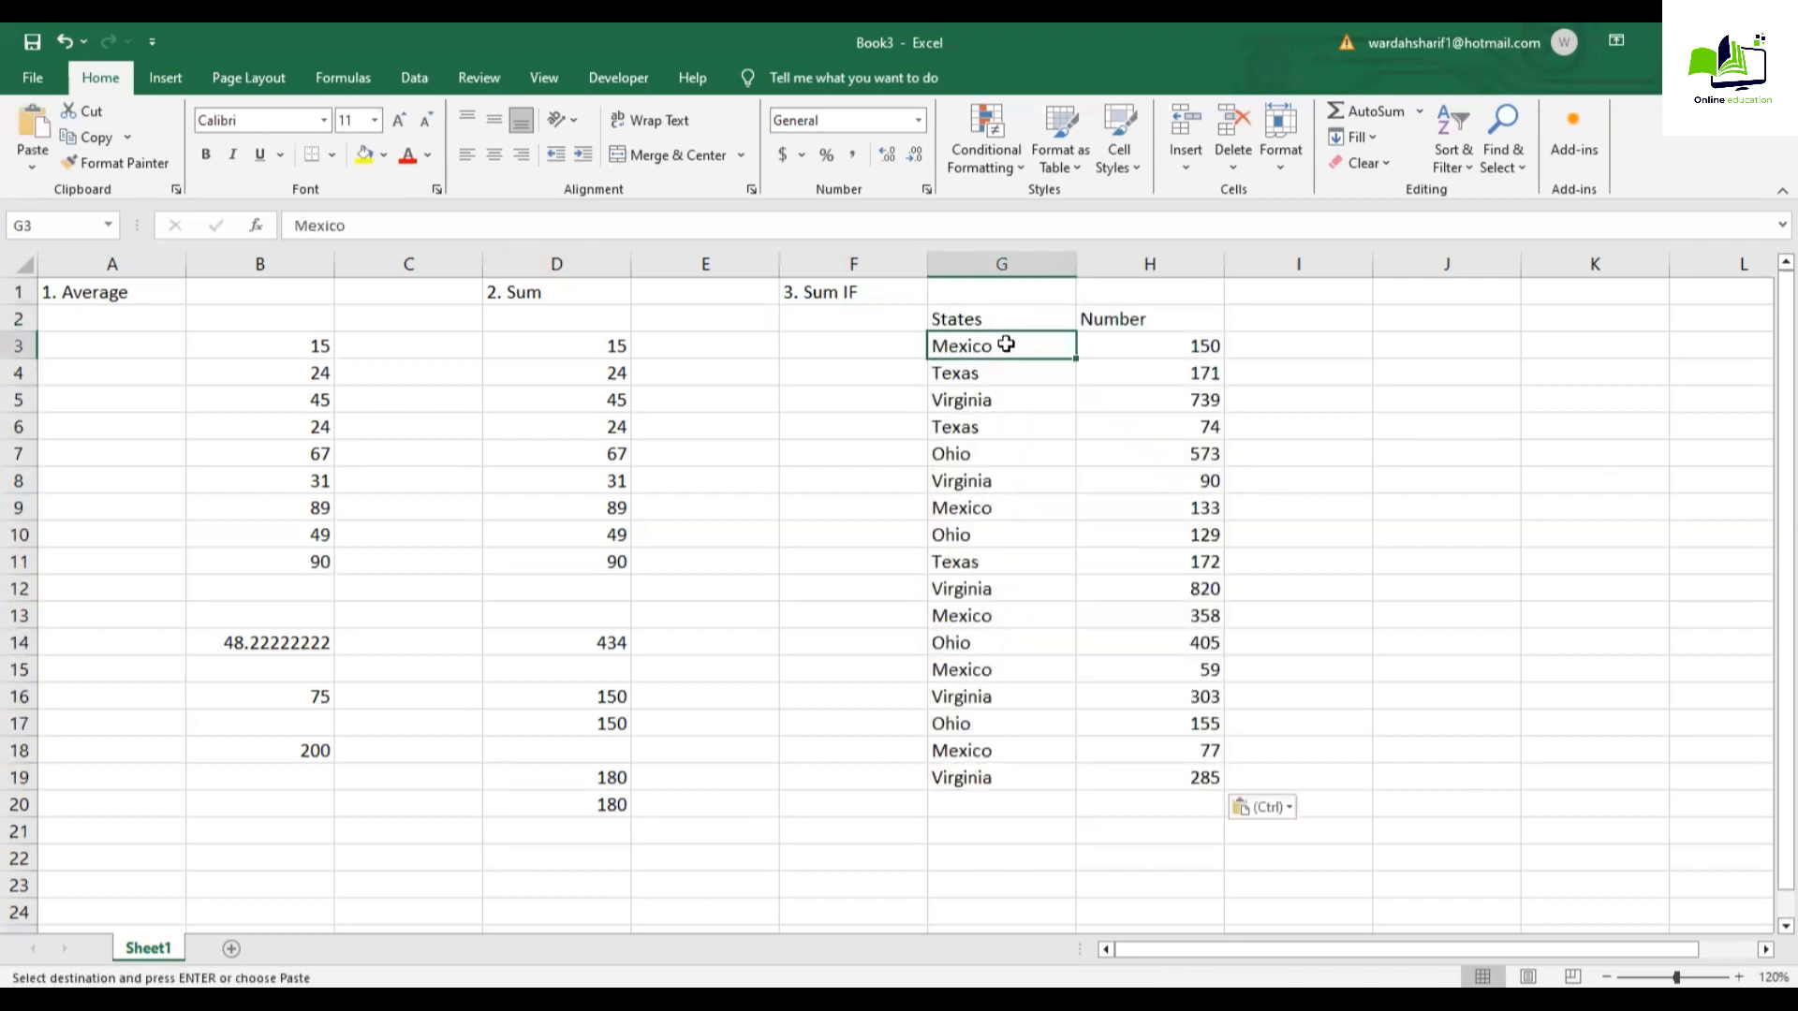
click(1024, 855)
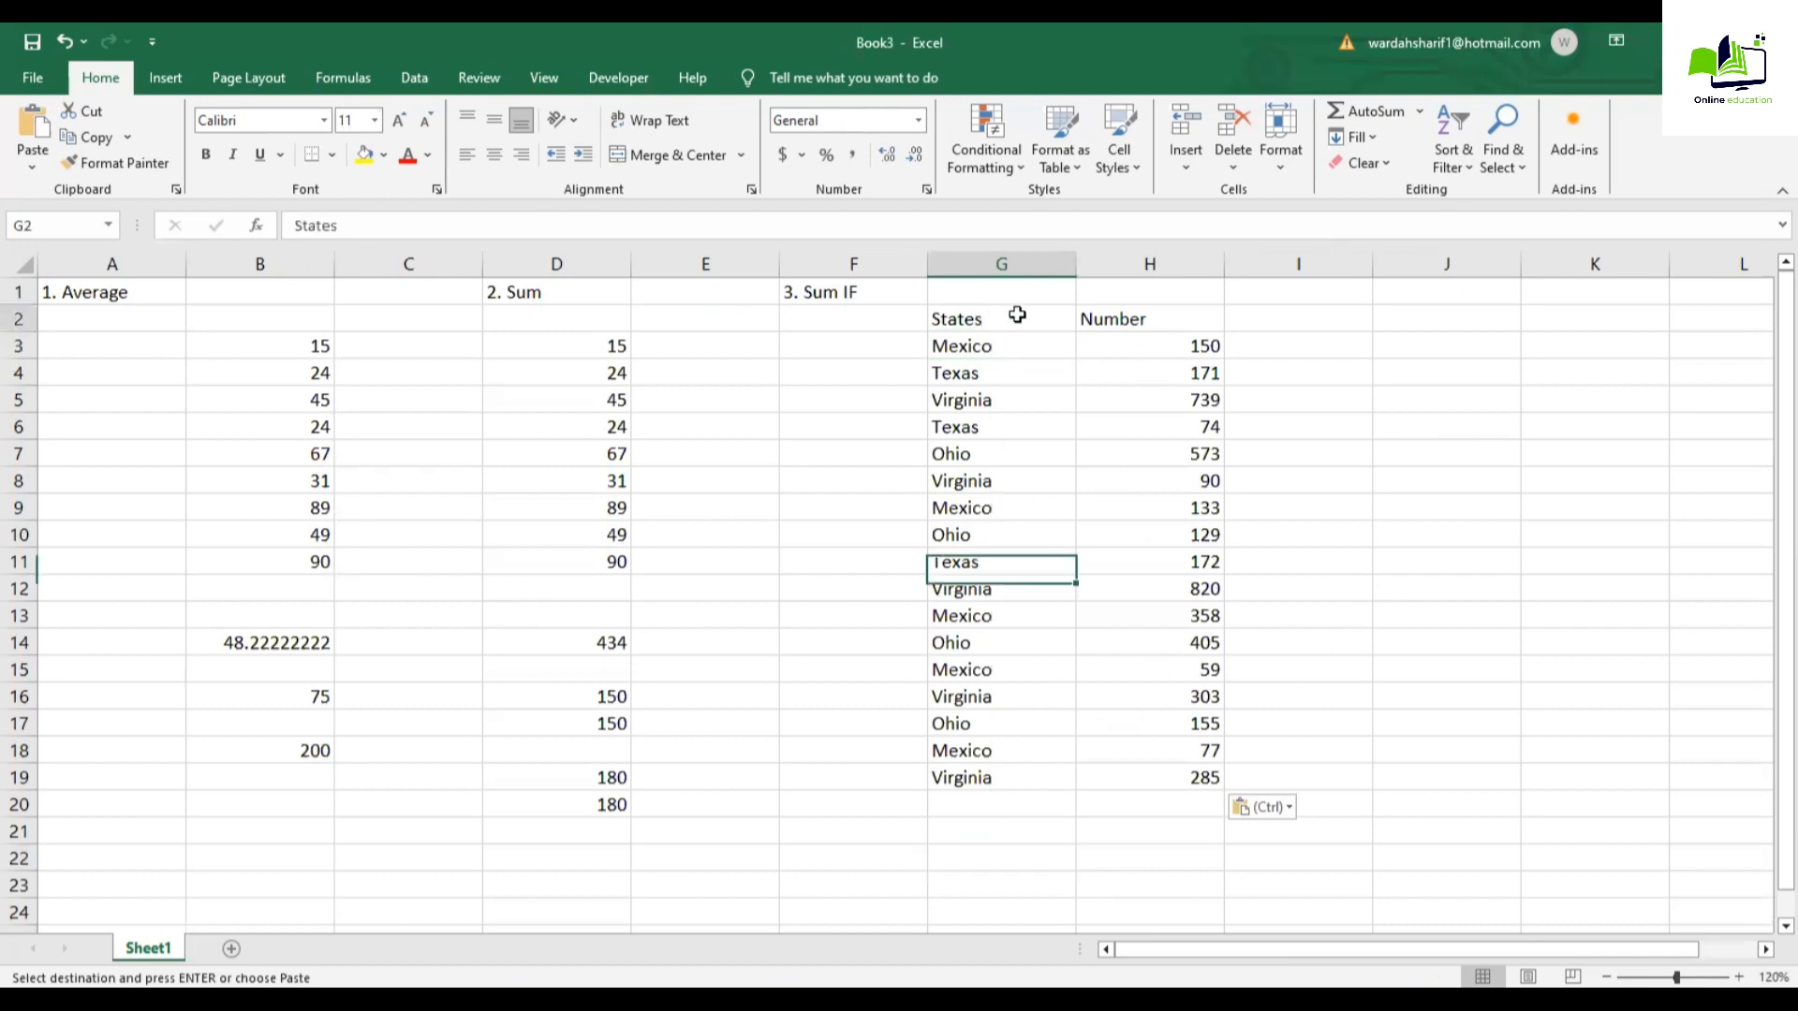
drag(1015, 313, 1162, 319)
click(379, 156)
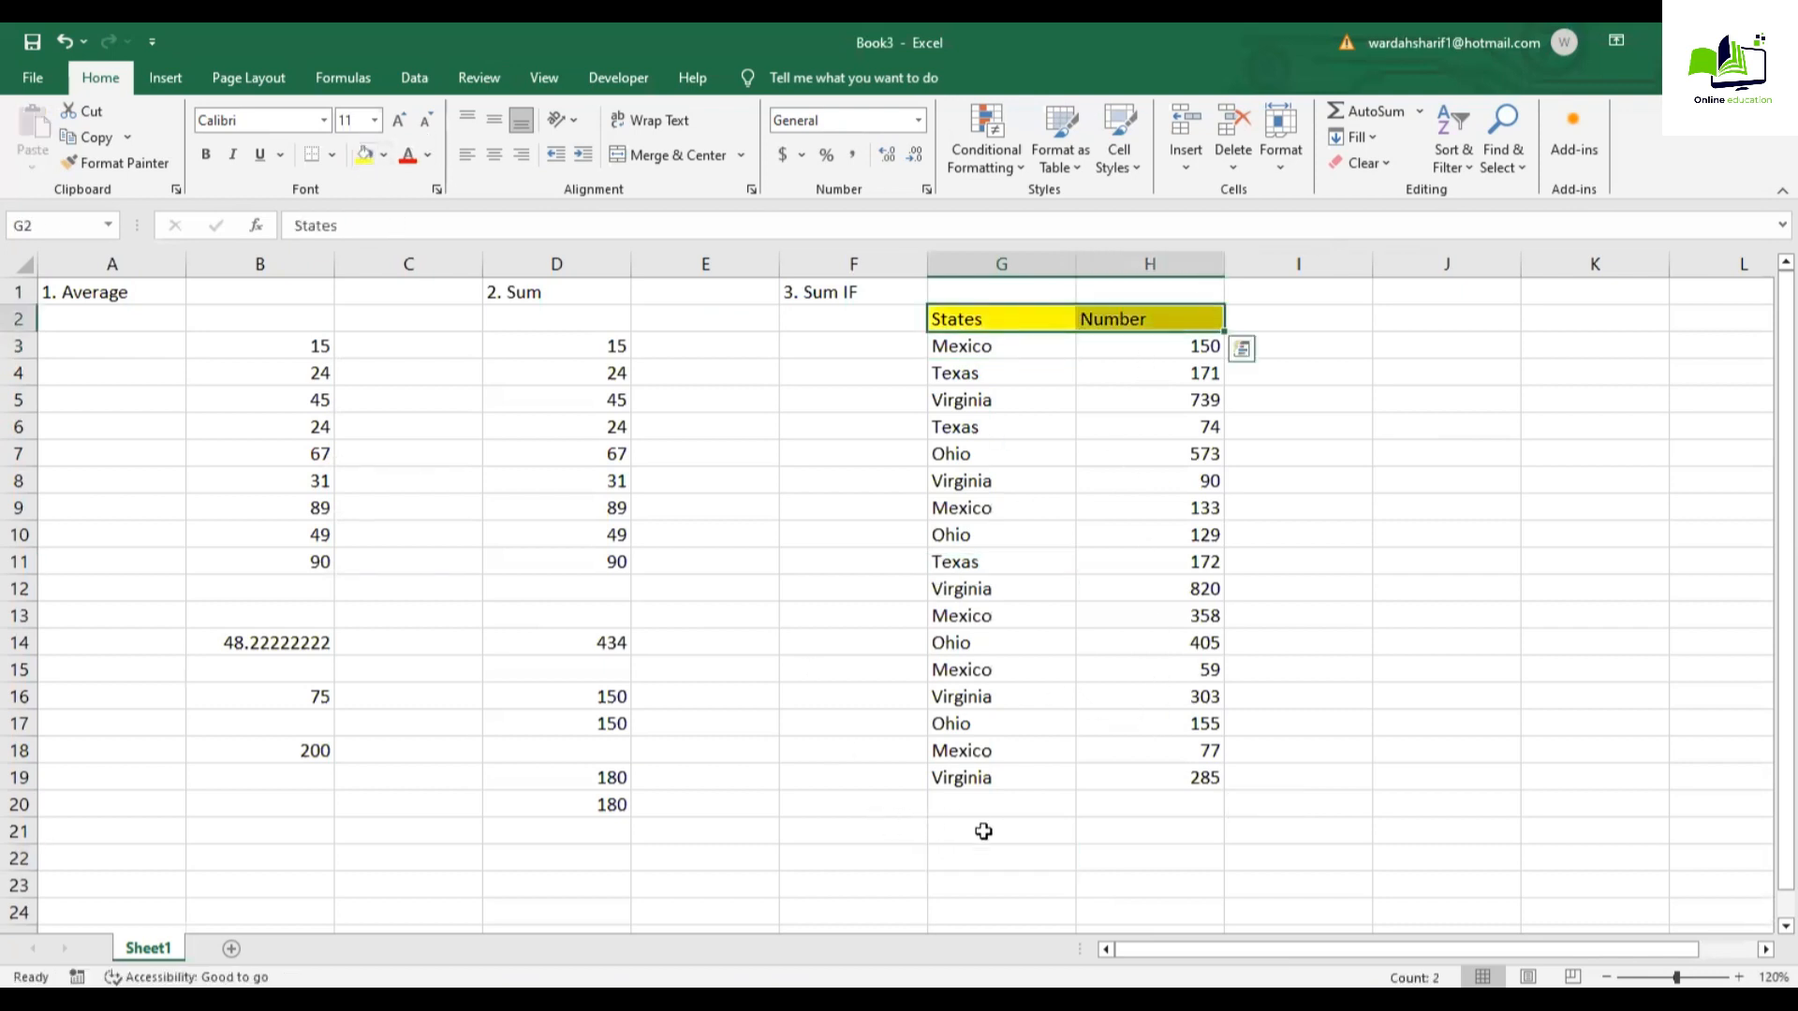
Step: Label cells G22 and H22 "State" and "SUM IF", and enter Texas as the criterion in G23
click(986, 849)
text(State)
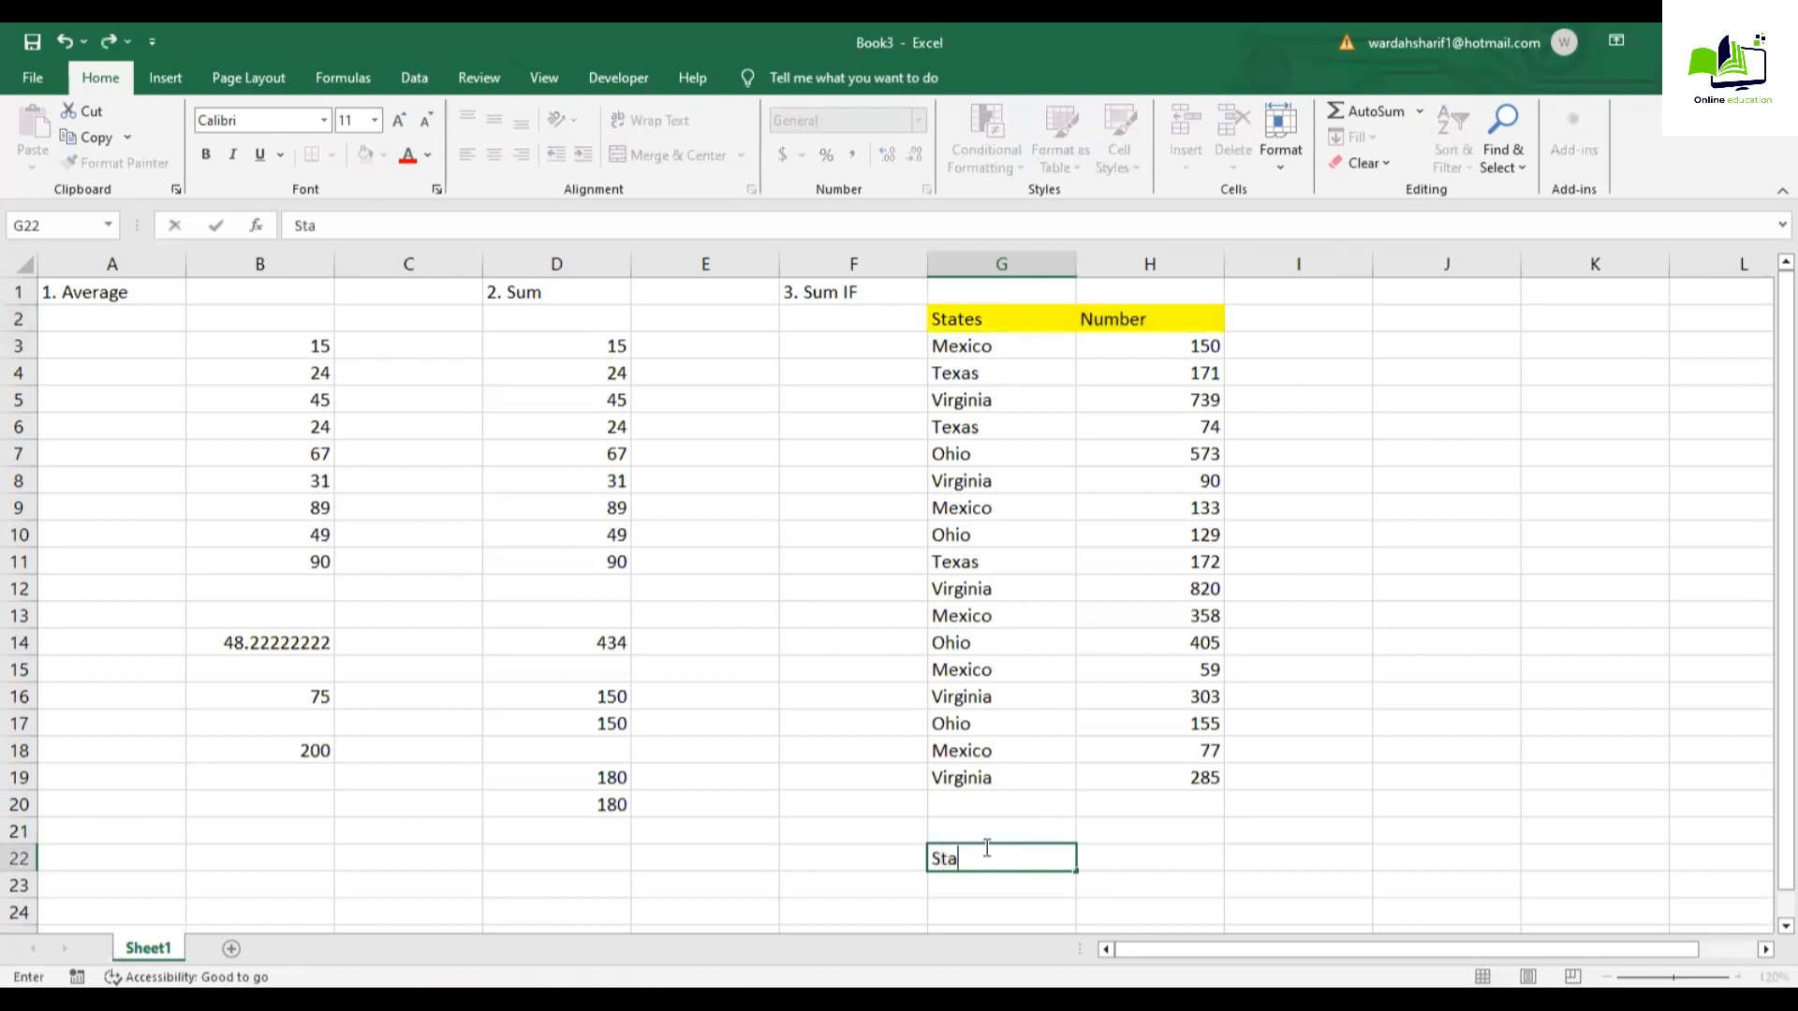
key(Tab)
text(S)
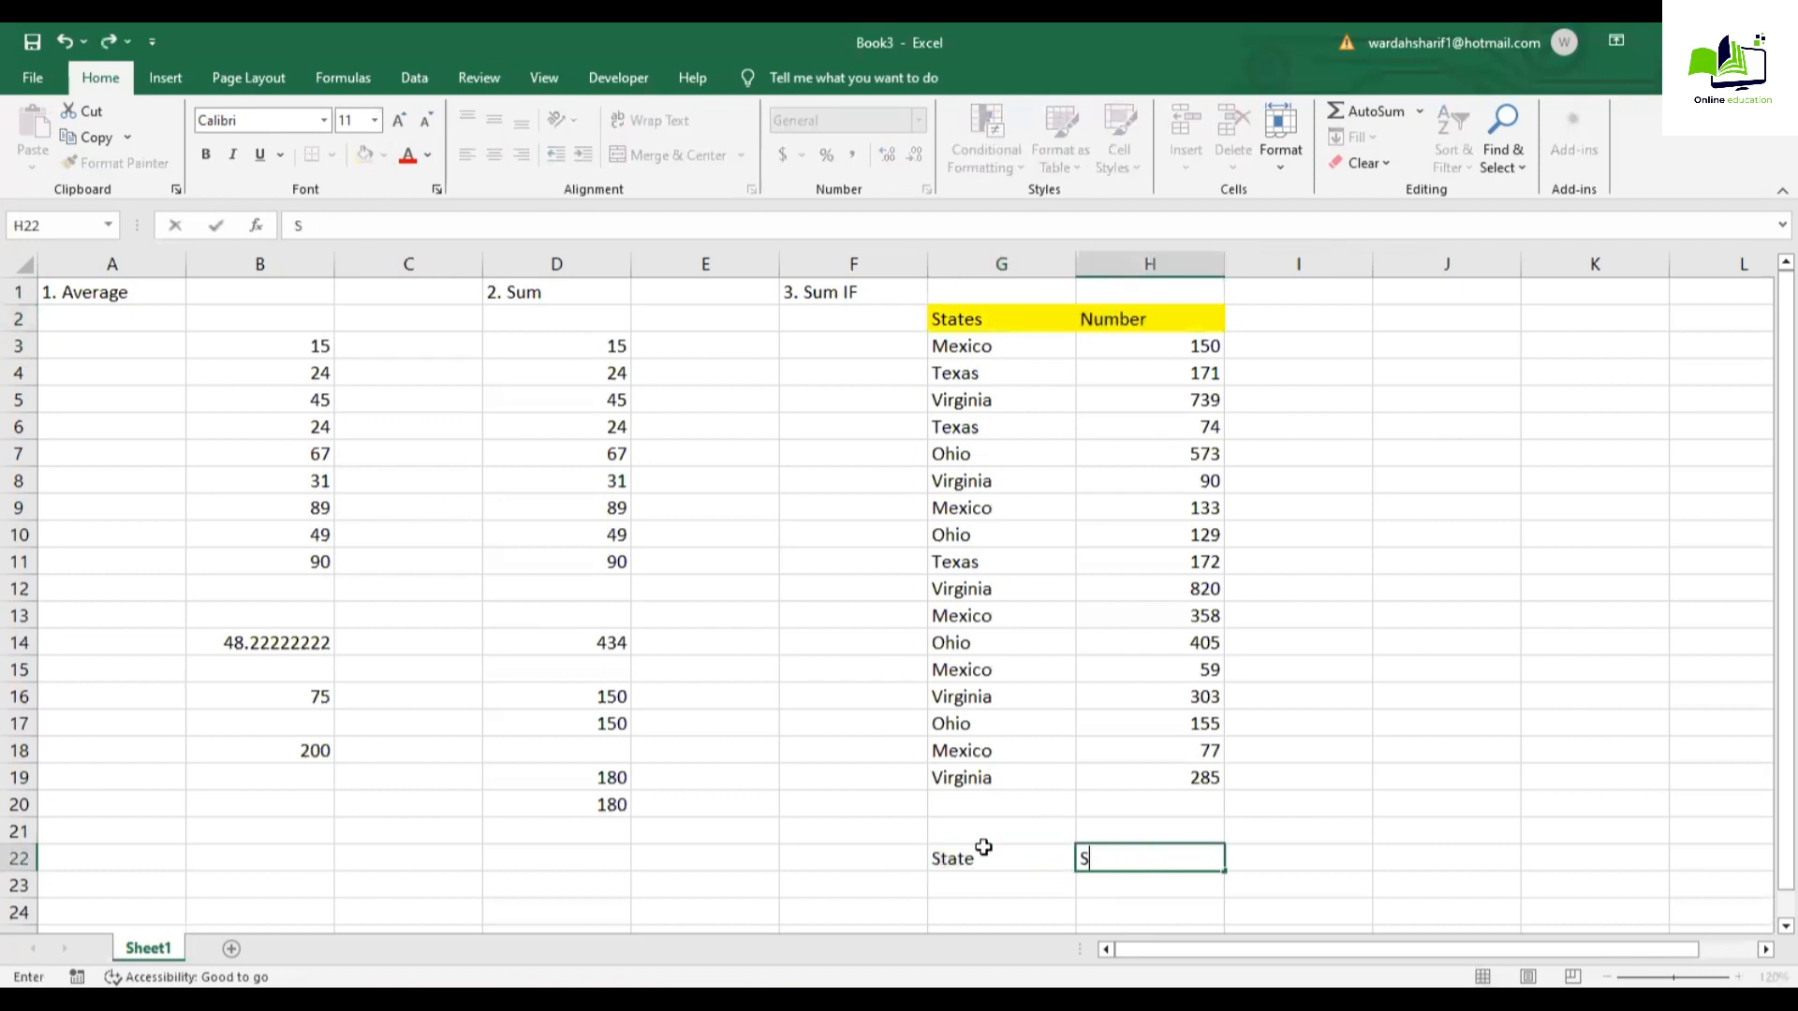
text(UM IF)
key(Return)
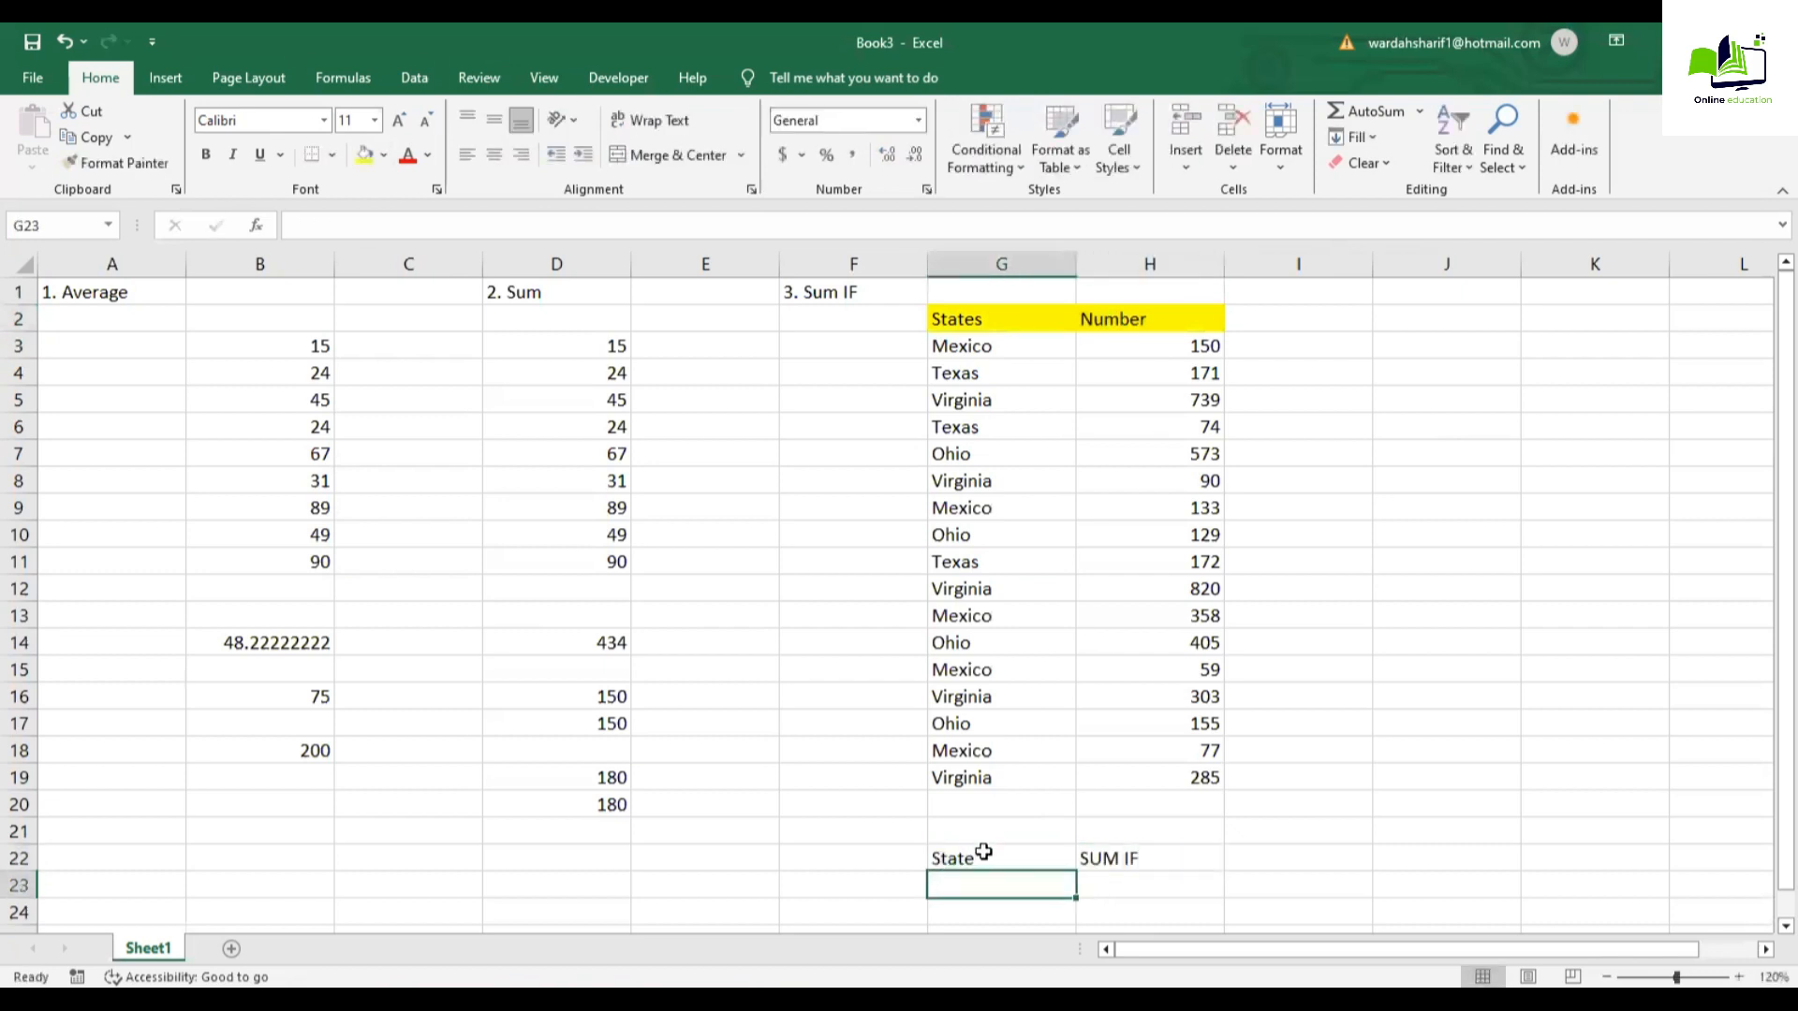
text(Texas)
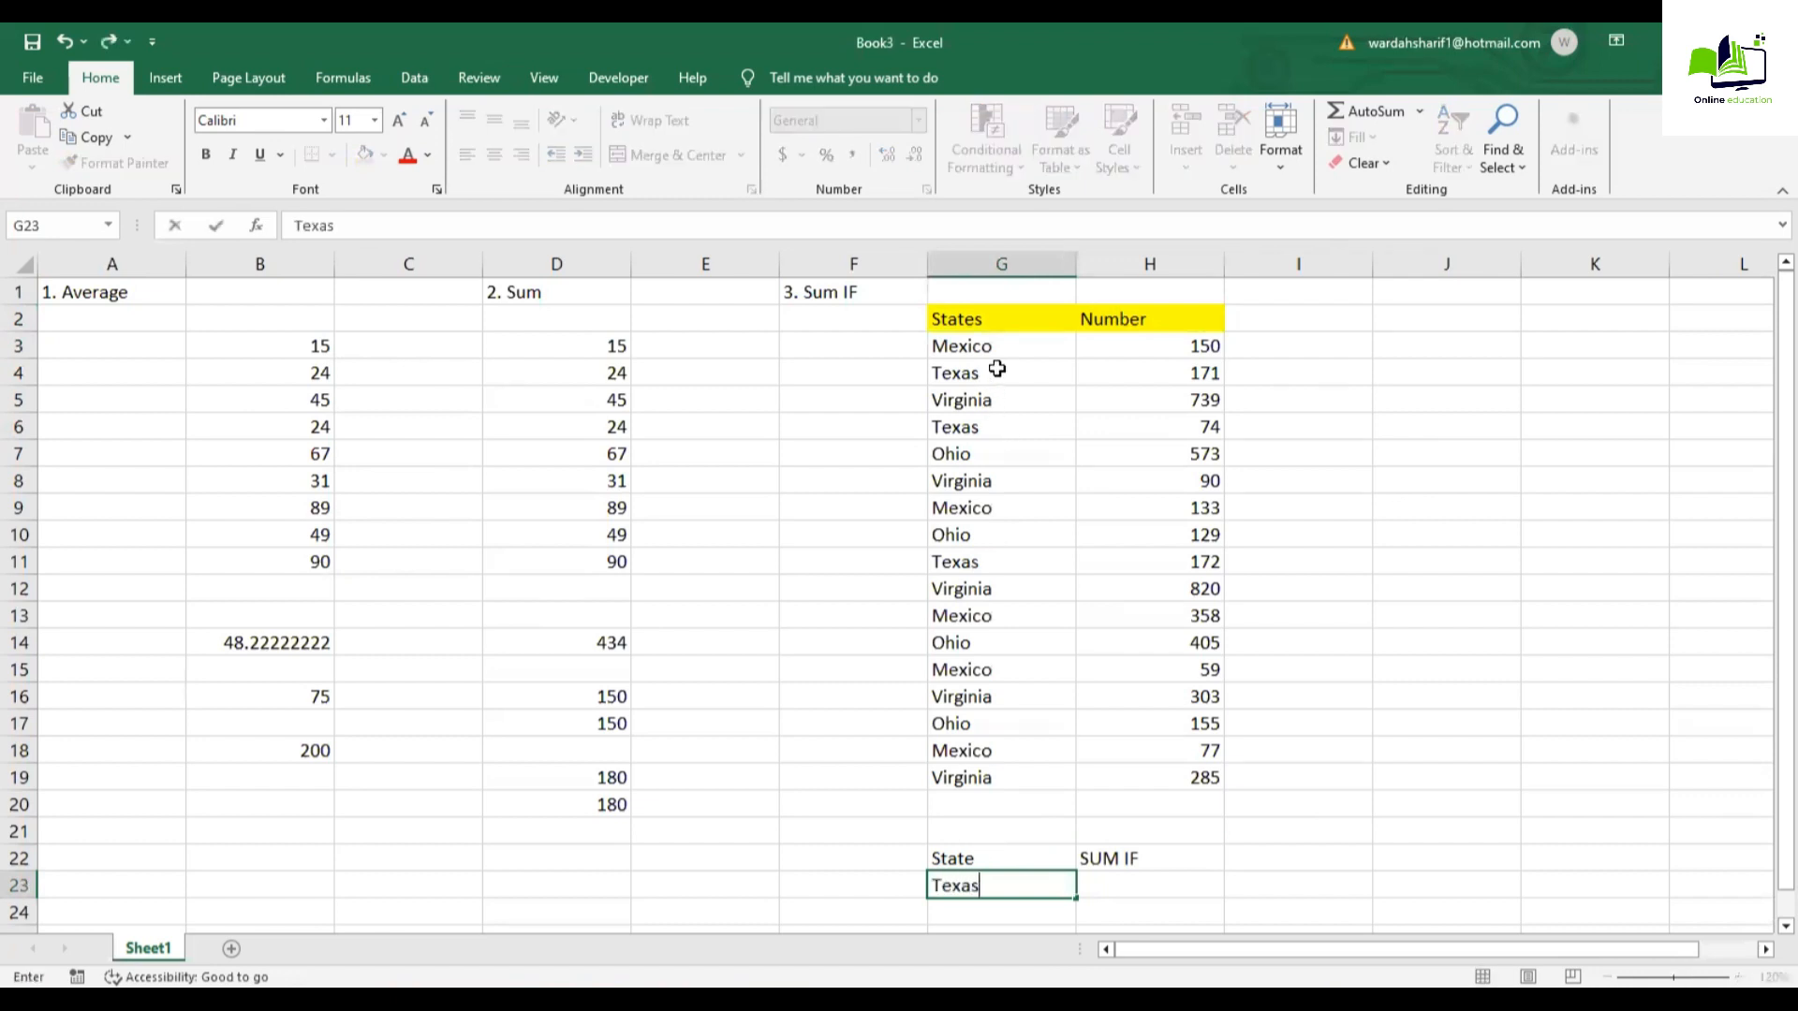
key(Tab)
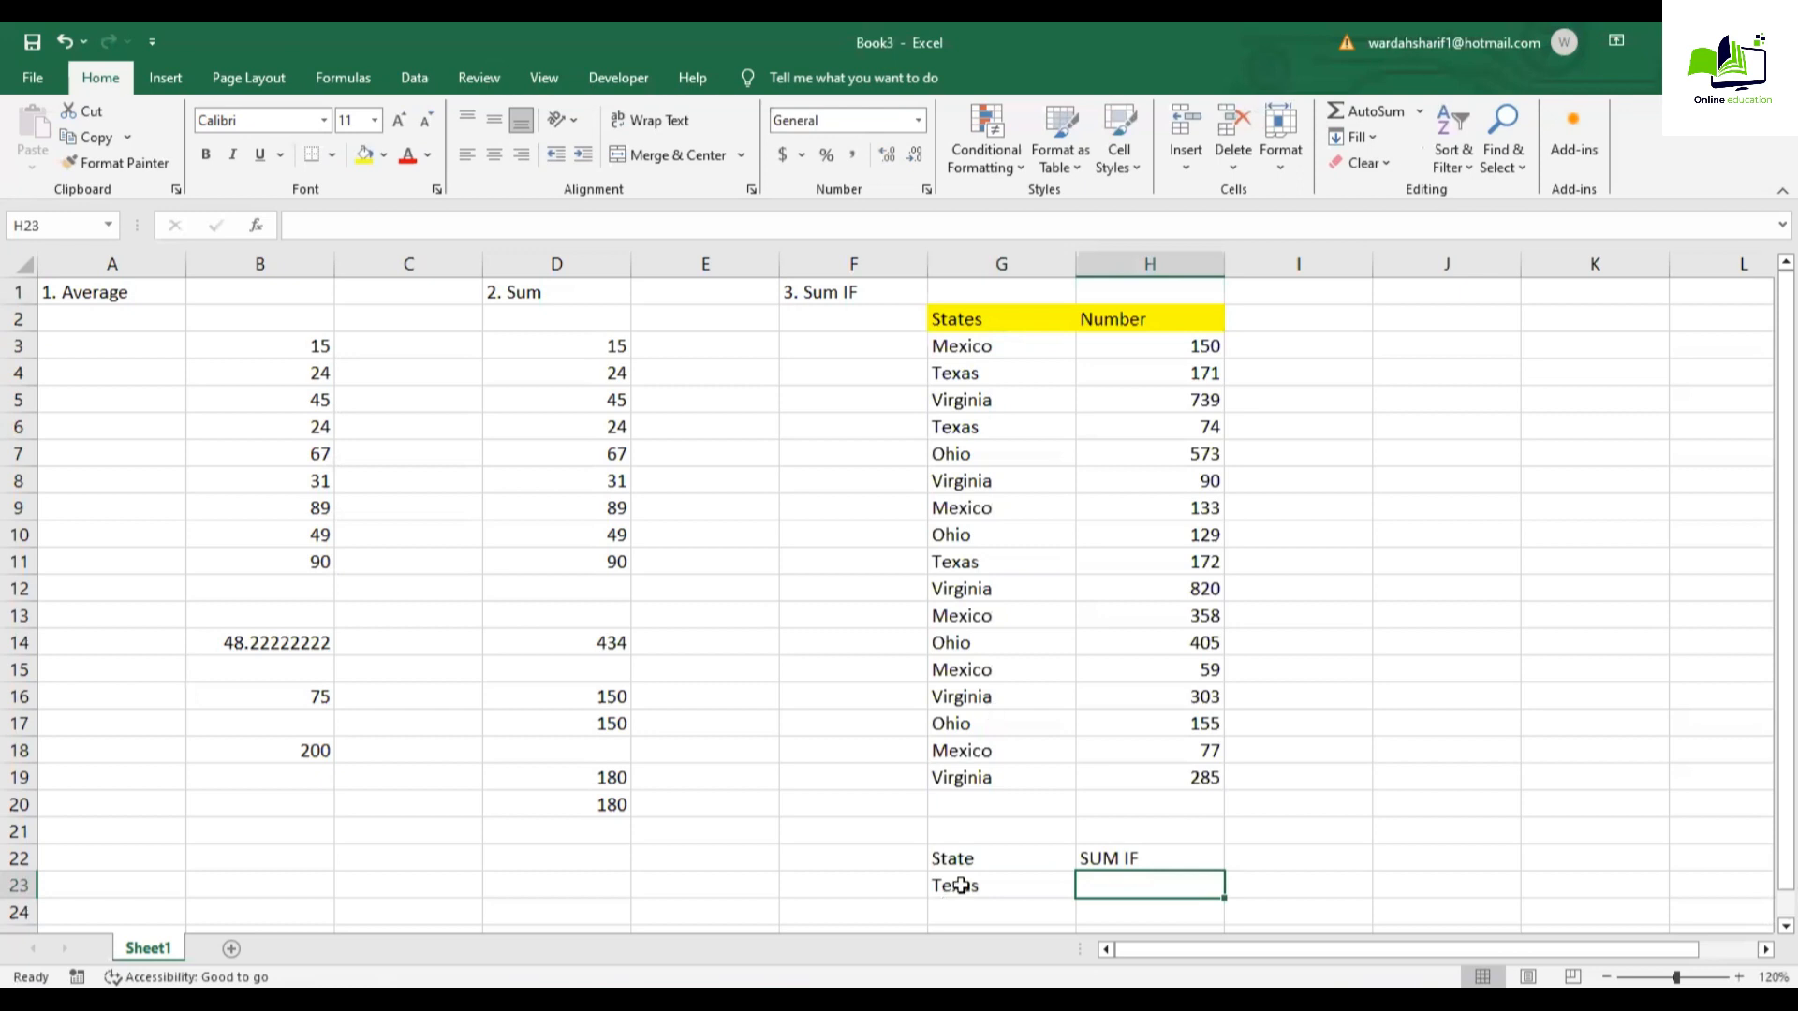
Step: Enter a SUMIF formula in H23 with range G3:G19, criterion G23 and sum range H3:H19
text(=sumif)
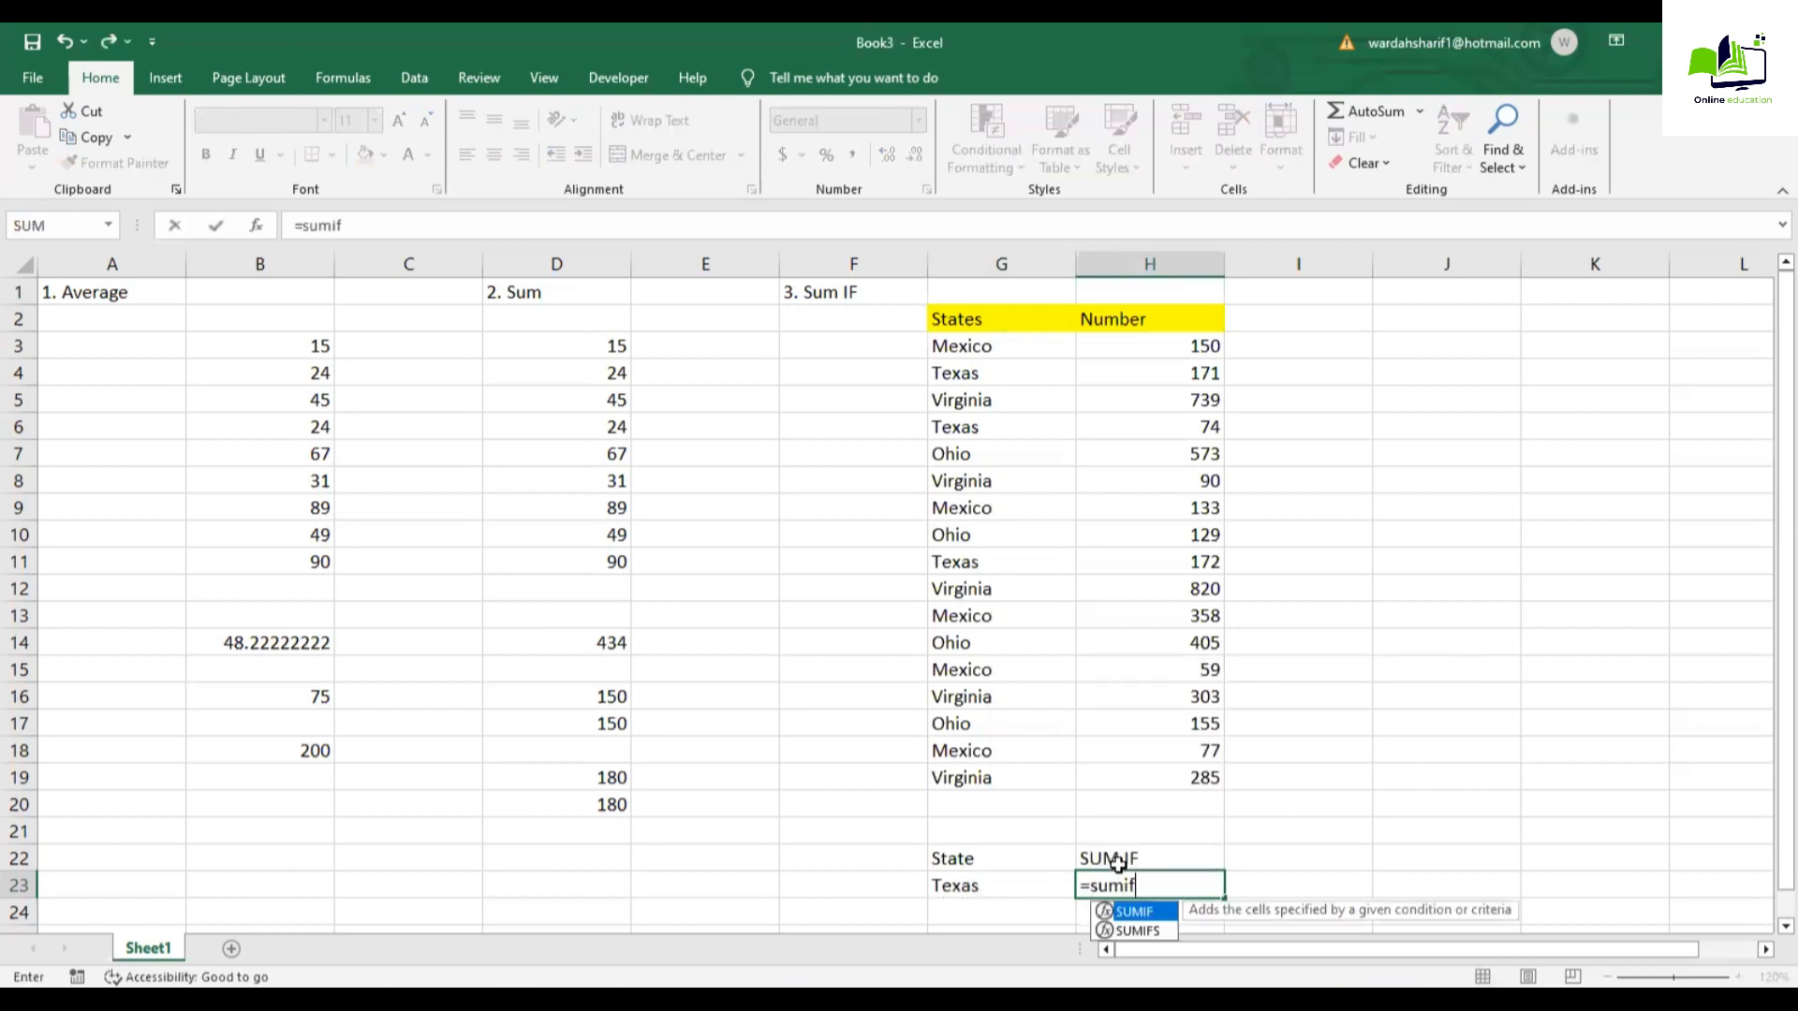
key(Tab)
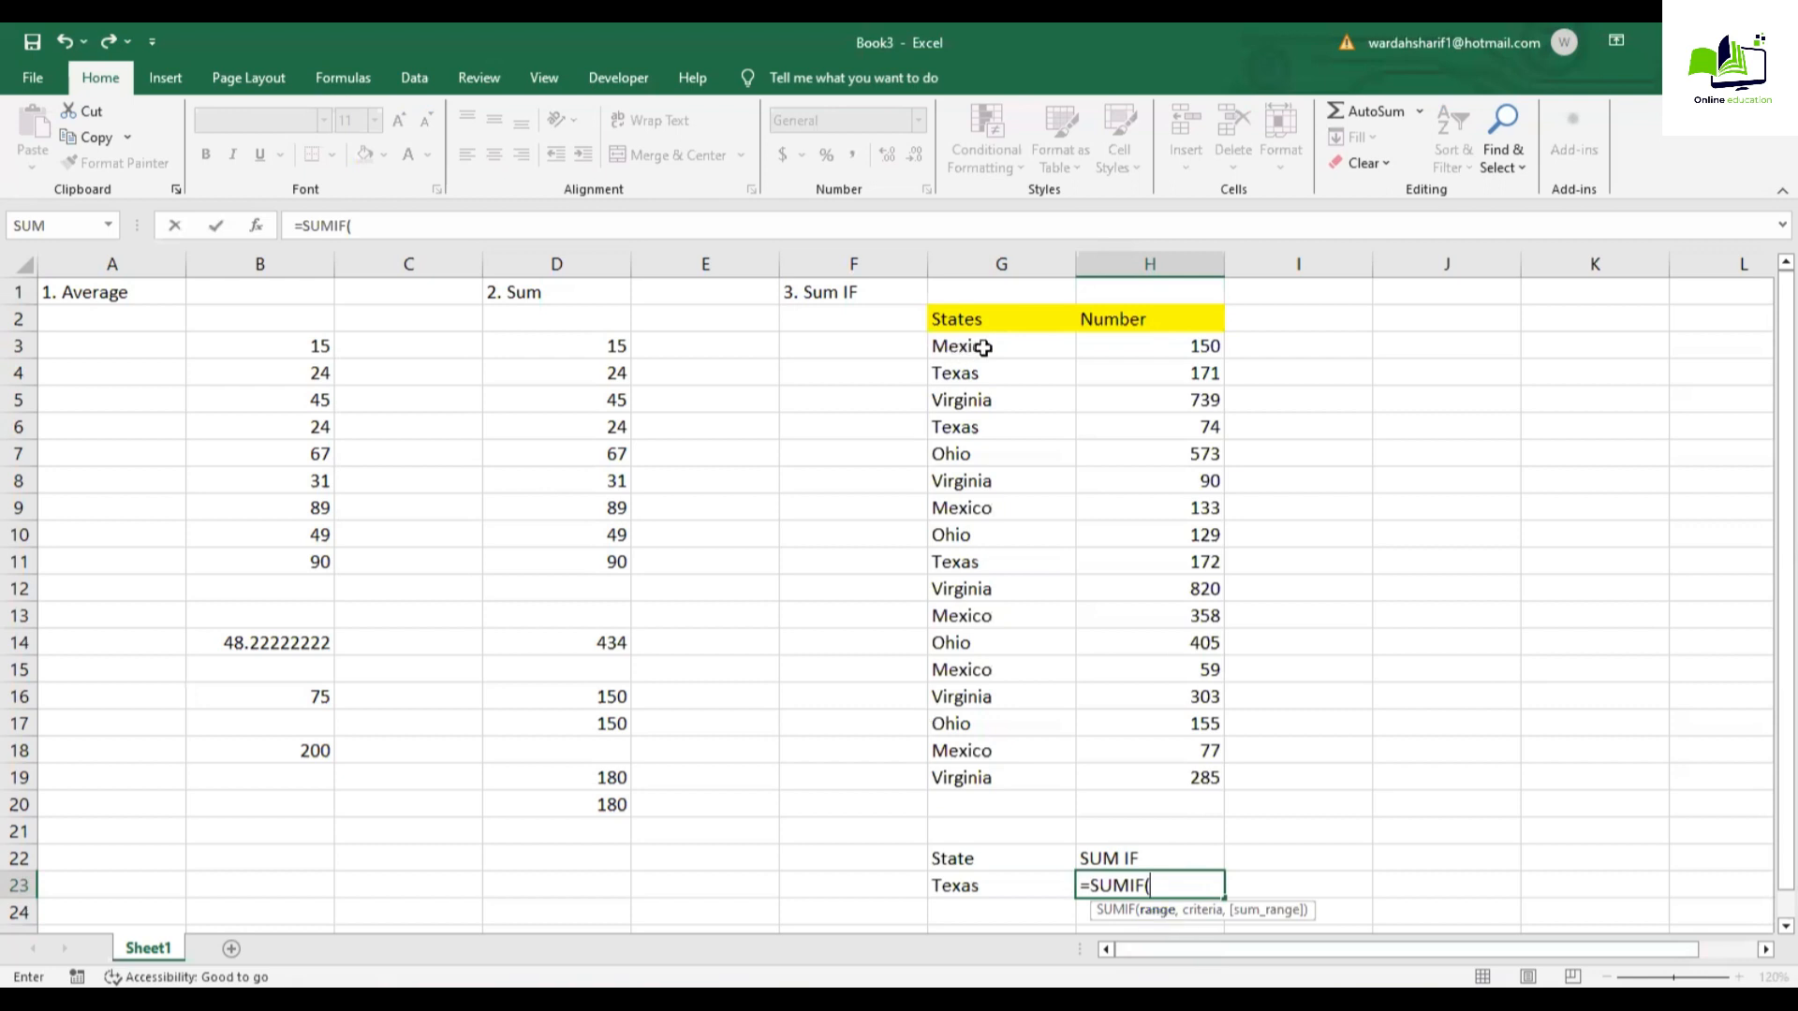
drag(982, 347, 1031, 766)
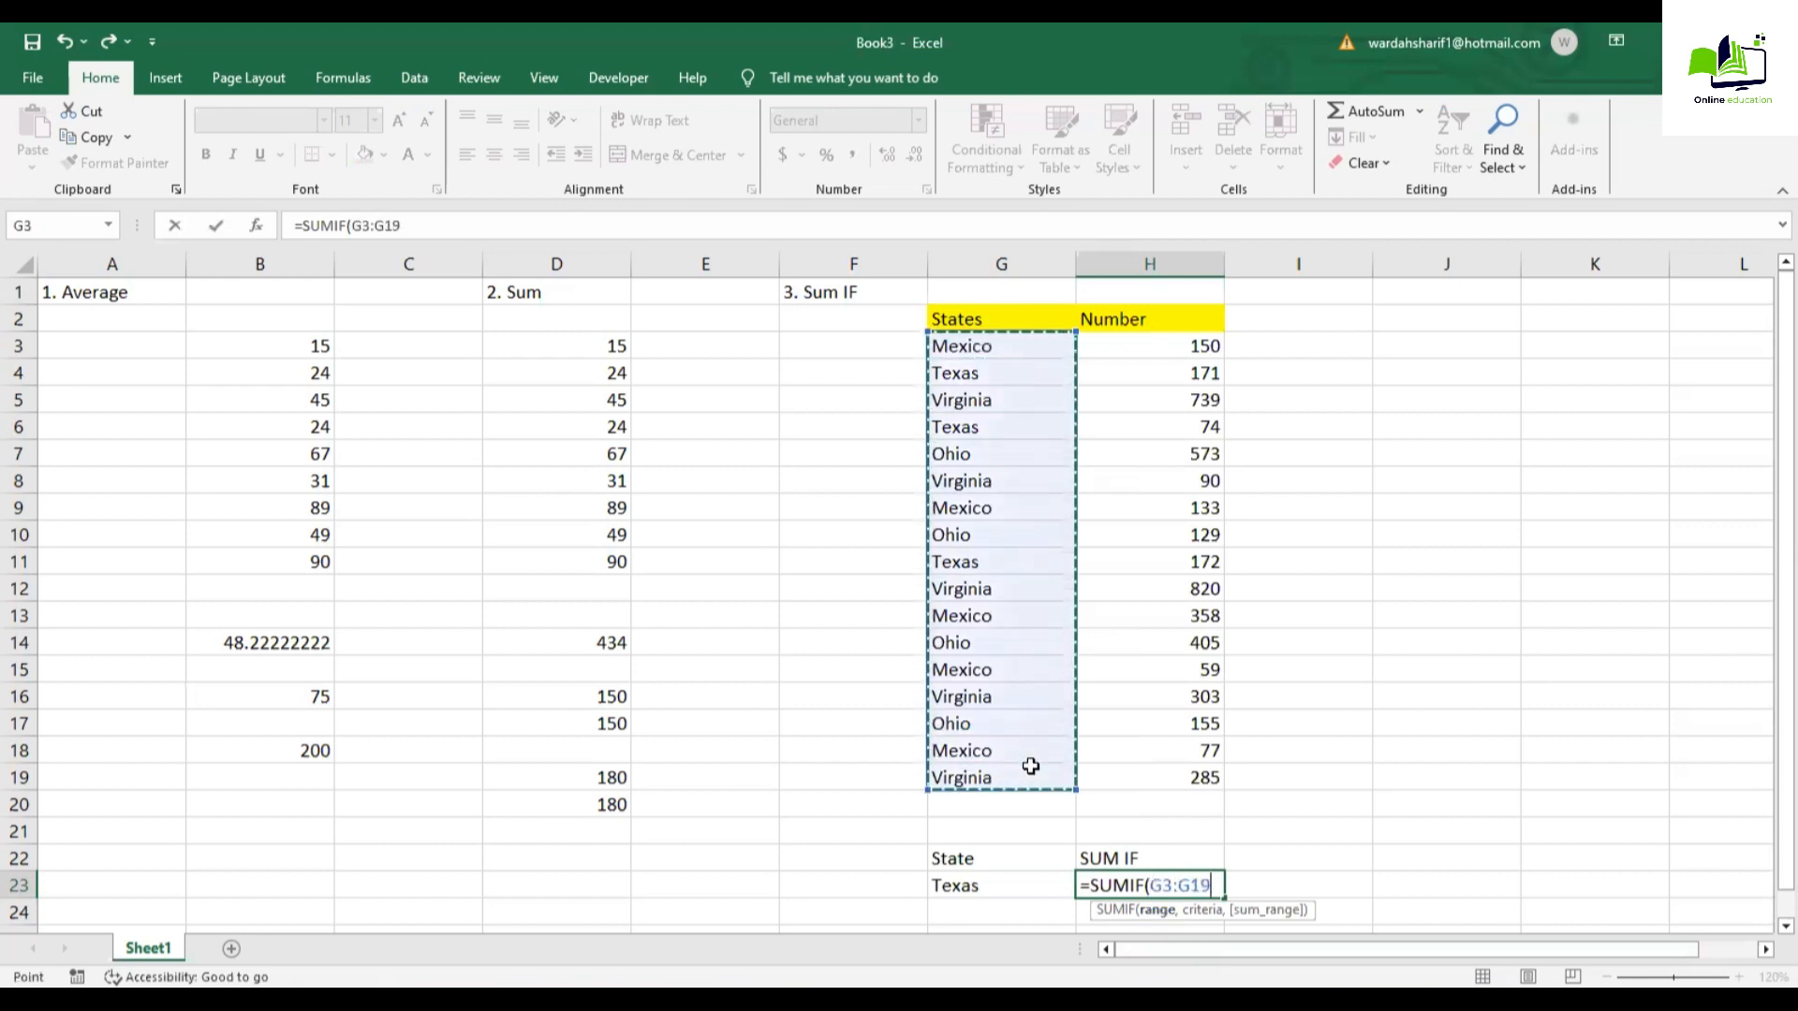
text(,)
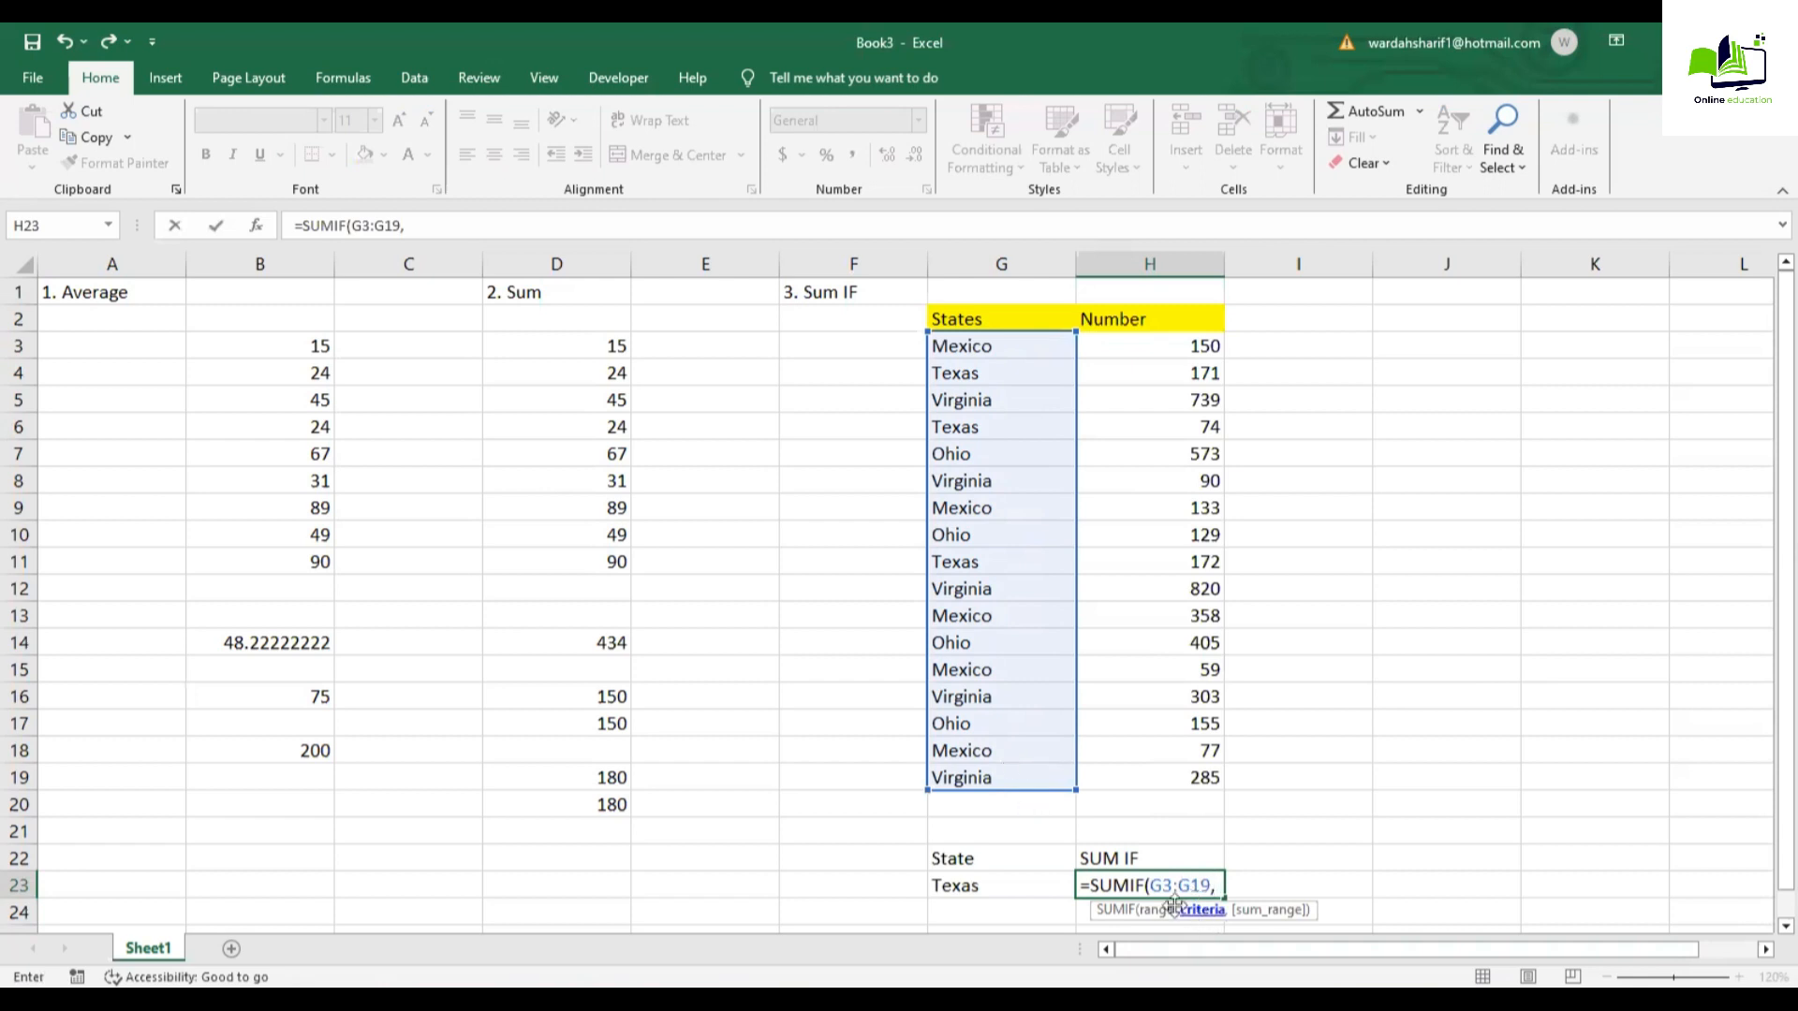
click(999, 887)
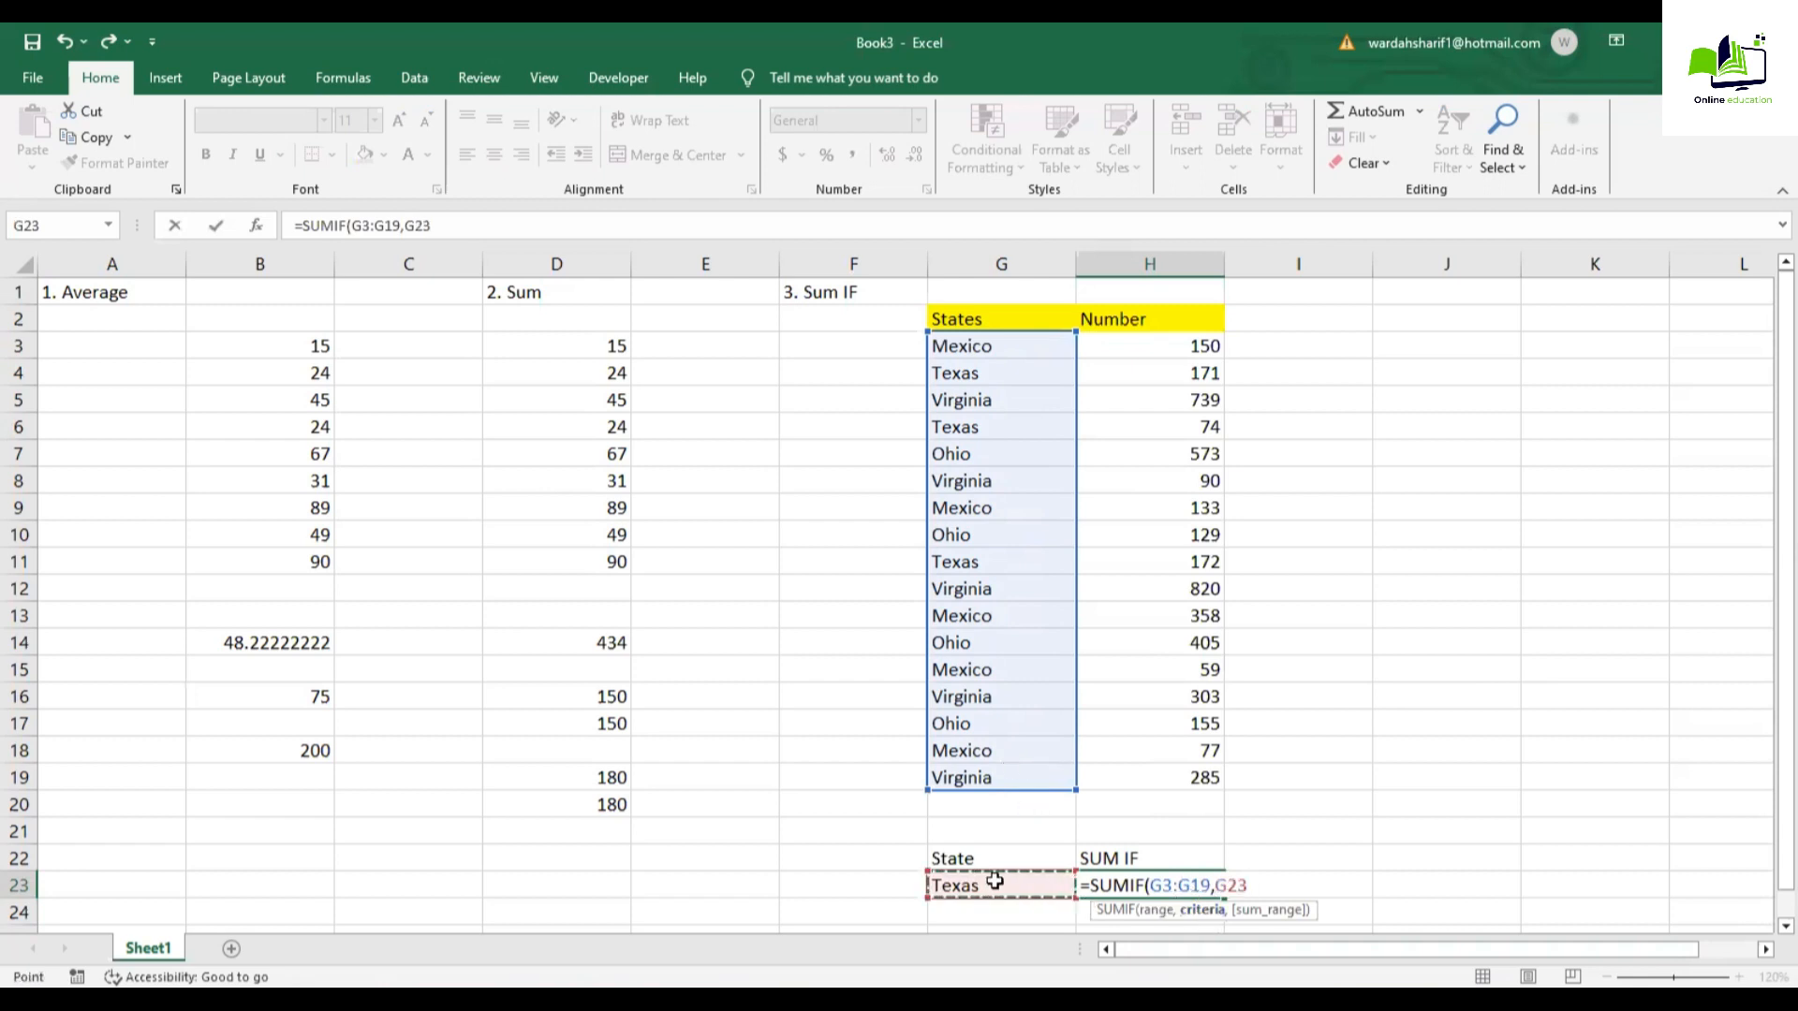
text(,)
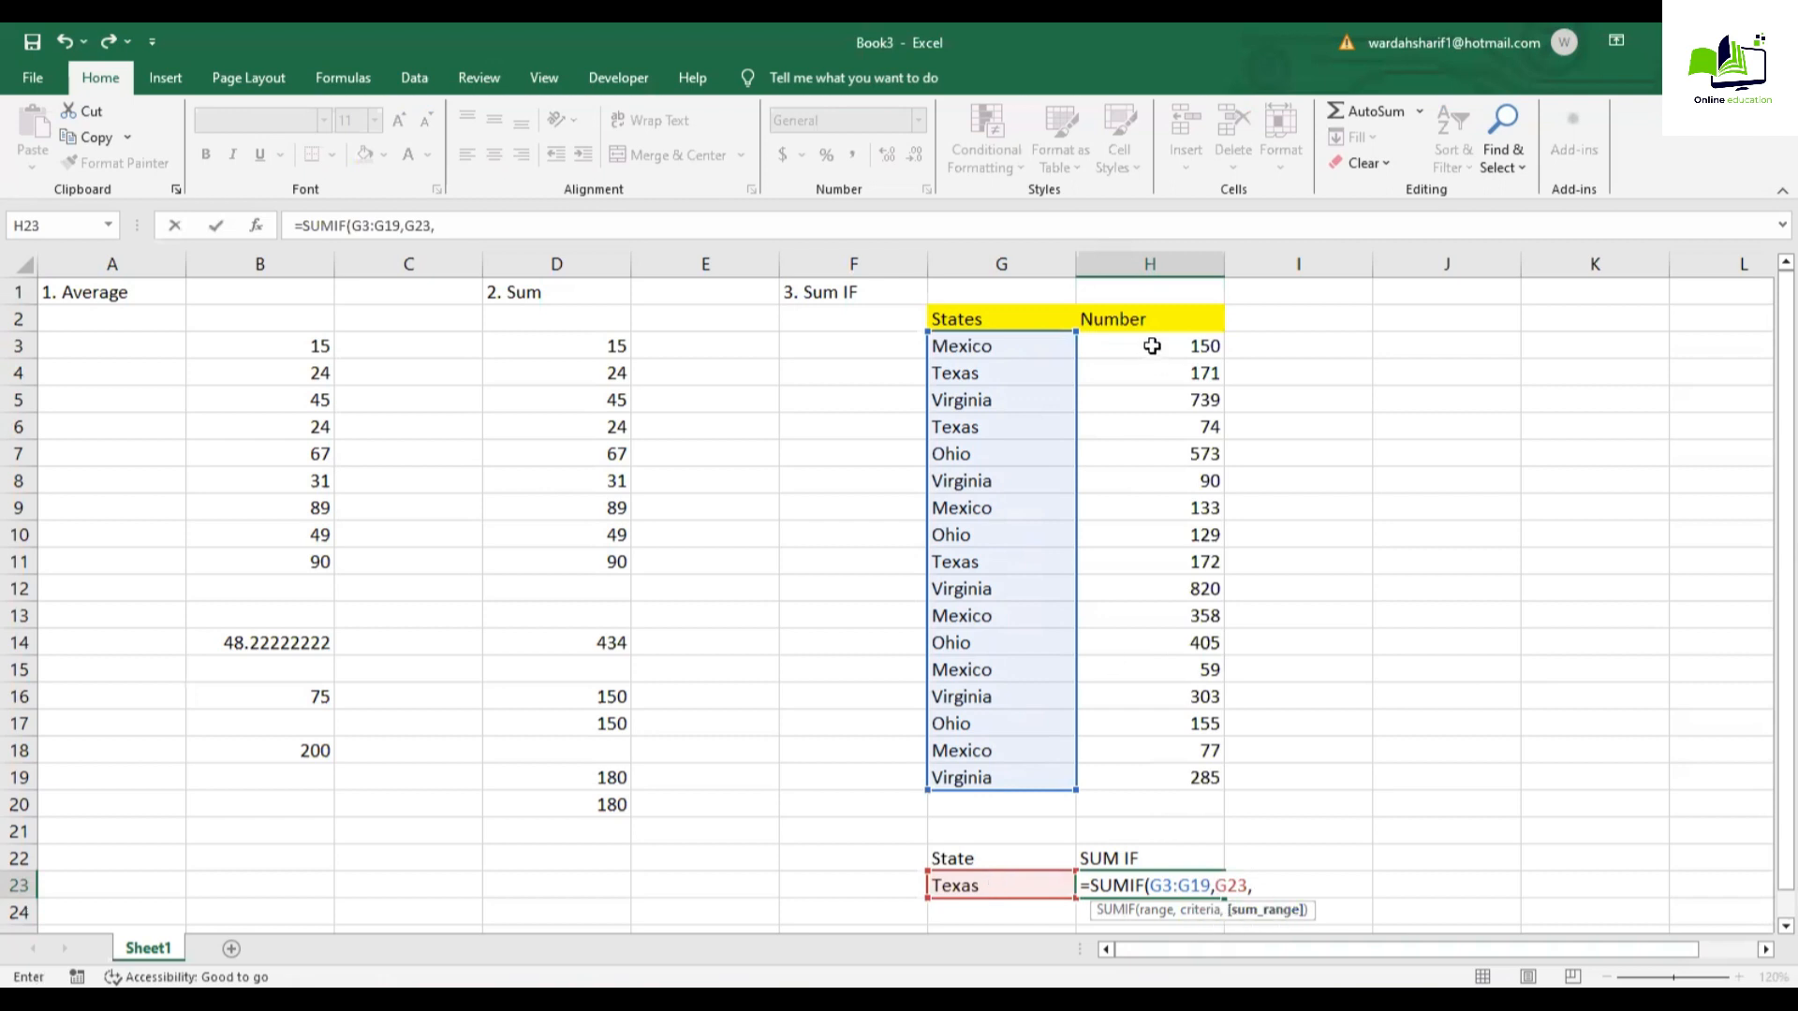
drag(1143, 345, 1168, 768)
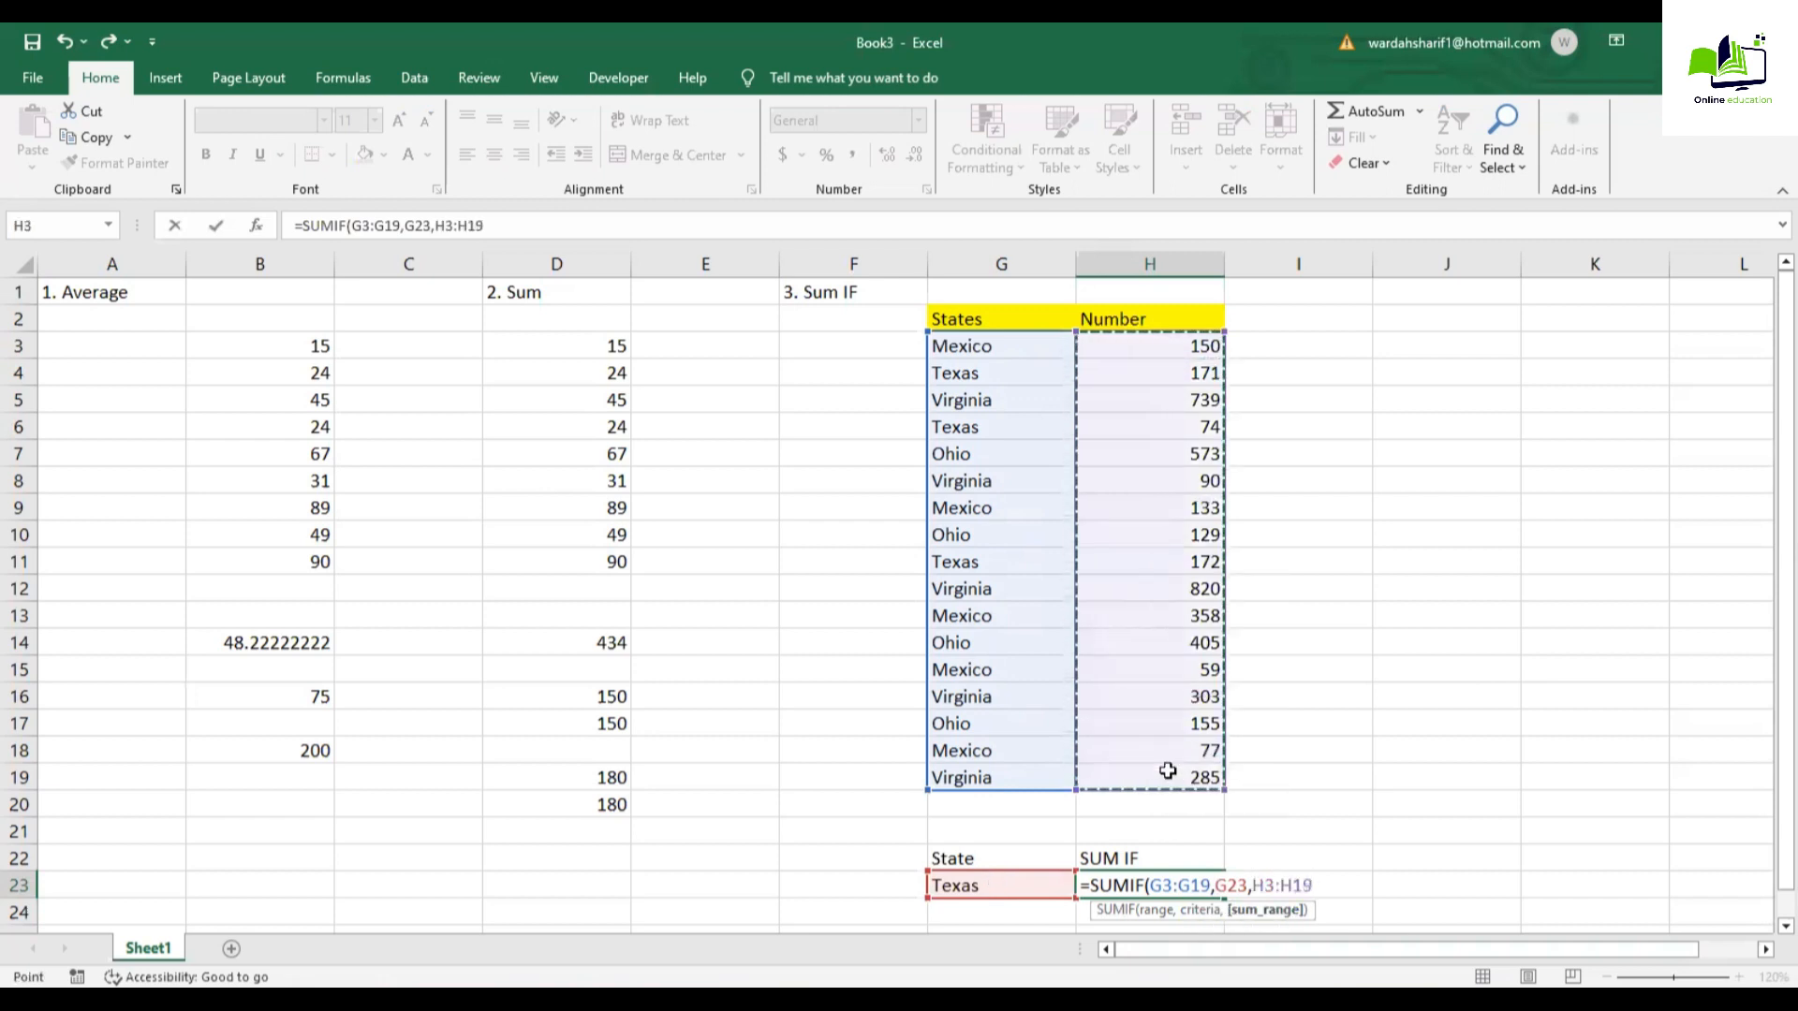
text())
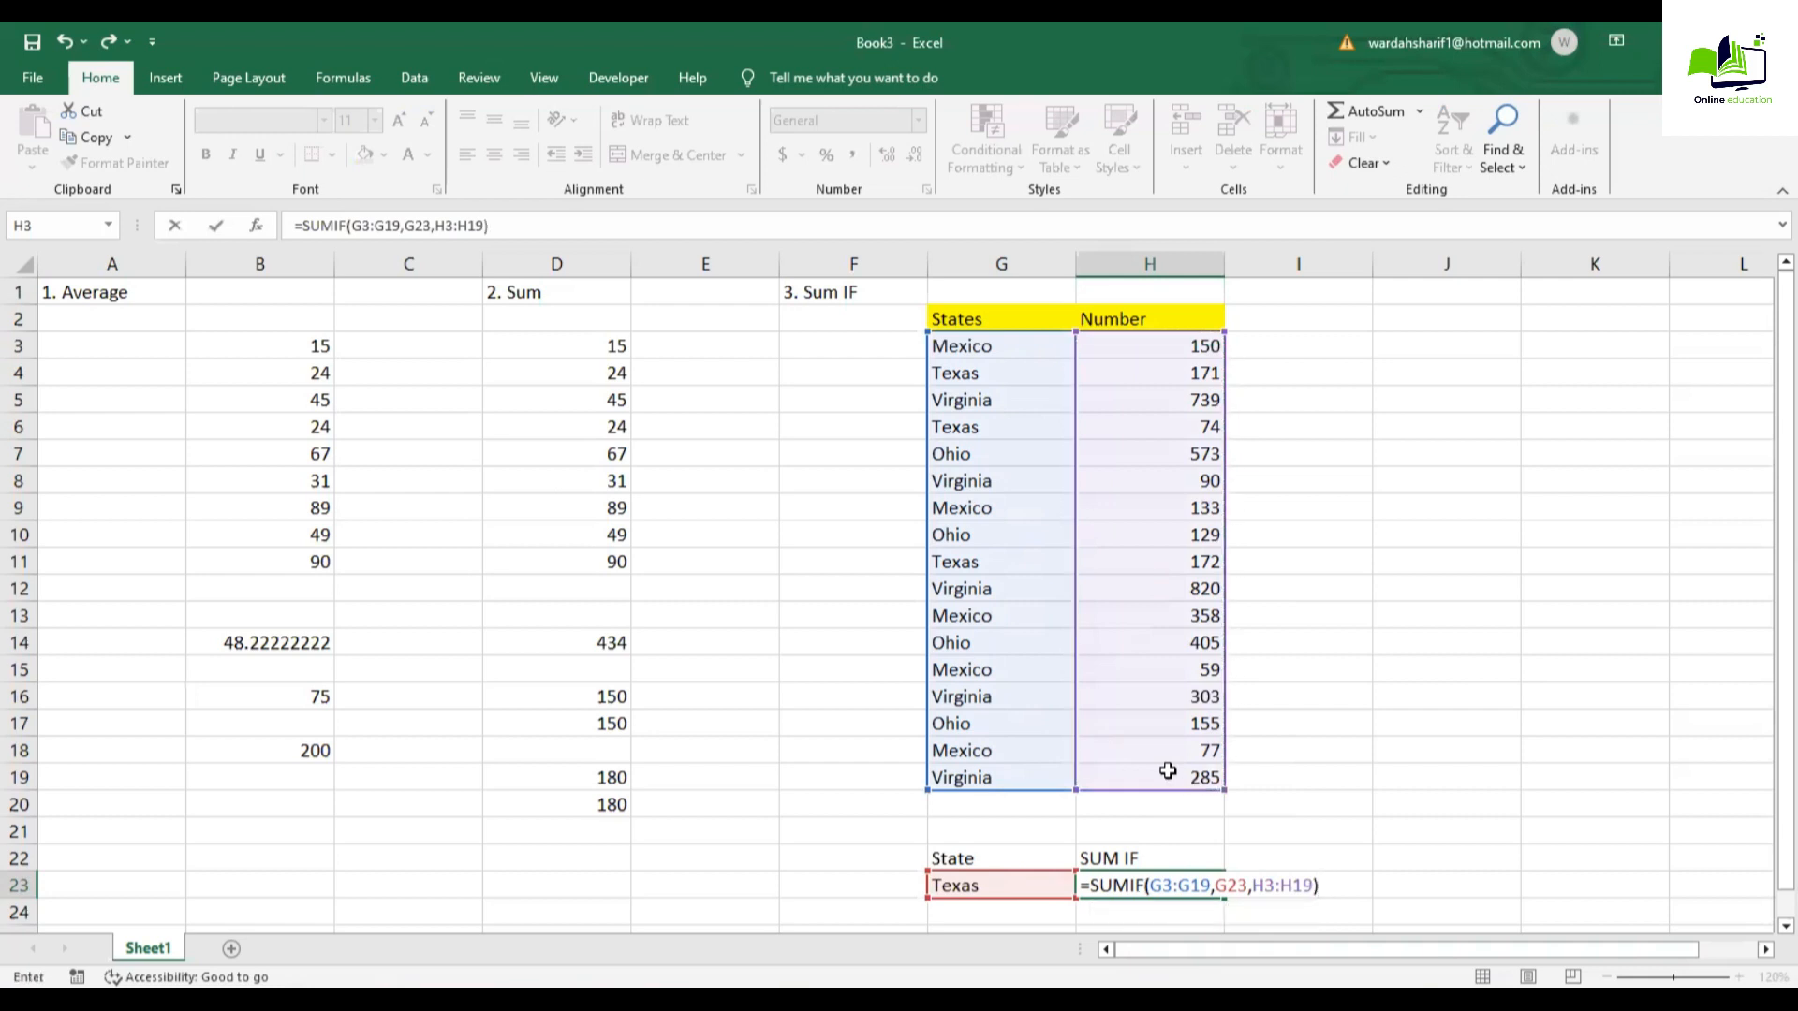
key(Return)
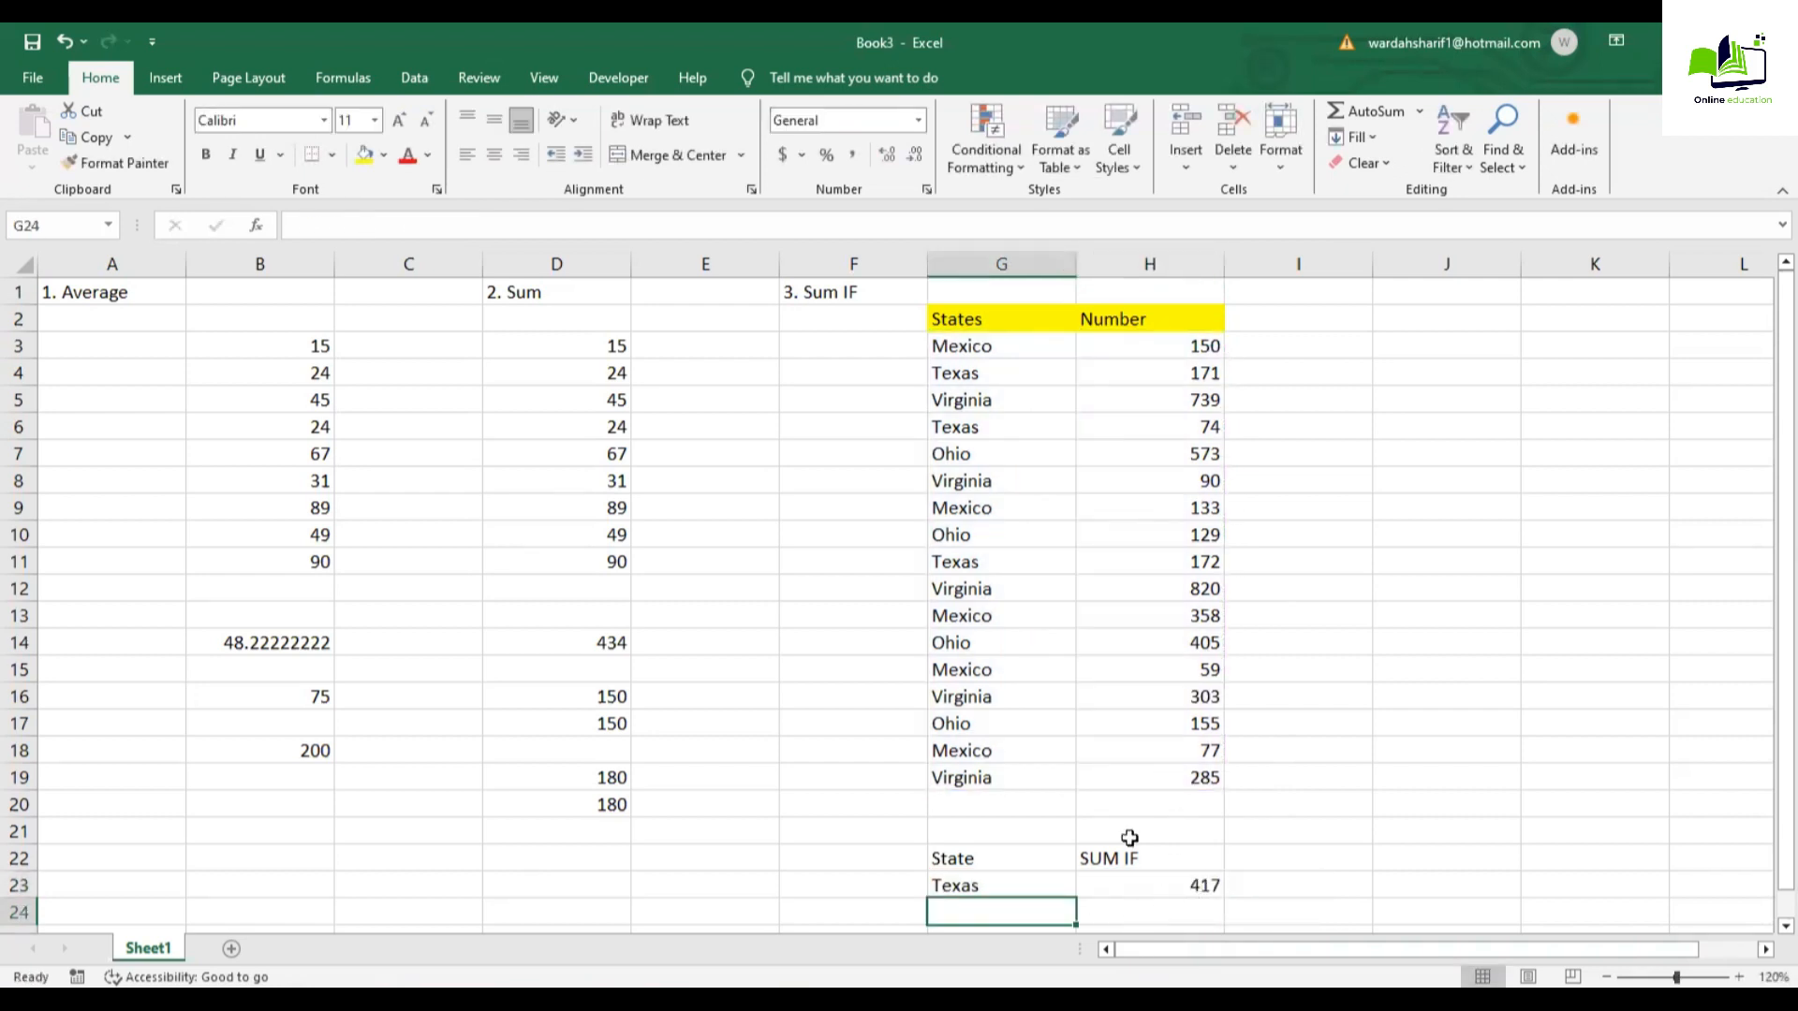
Step: Change the state criterion in cell G23 to Ohio
click(1031, 880)
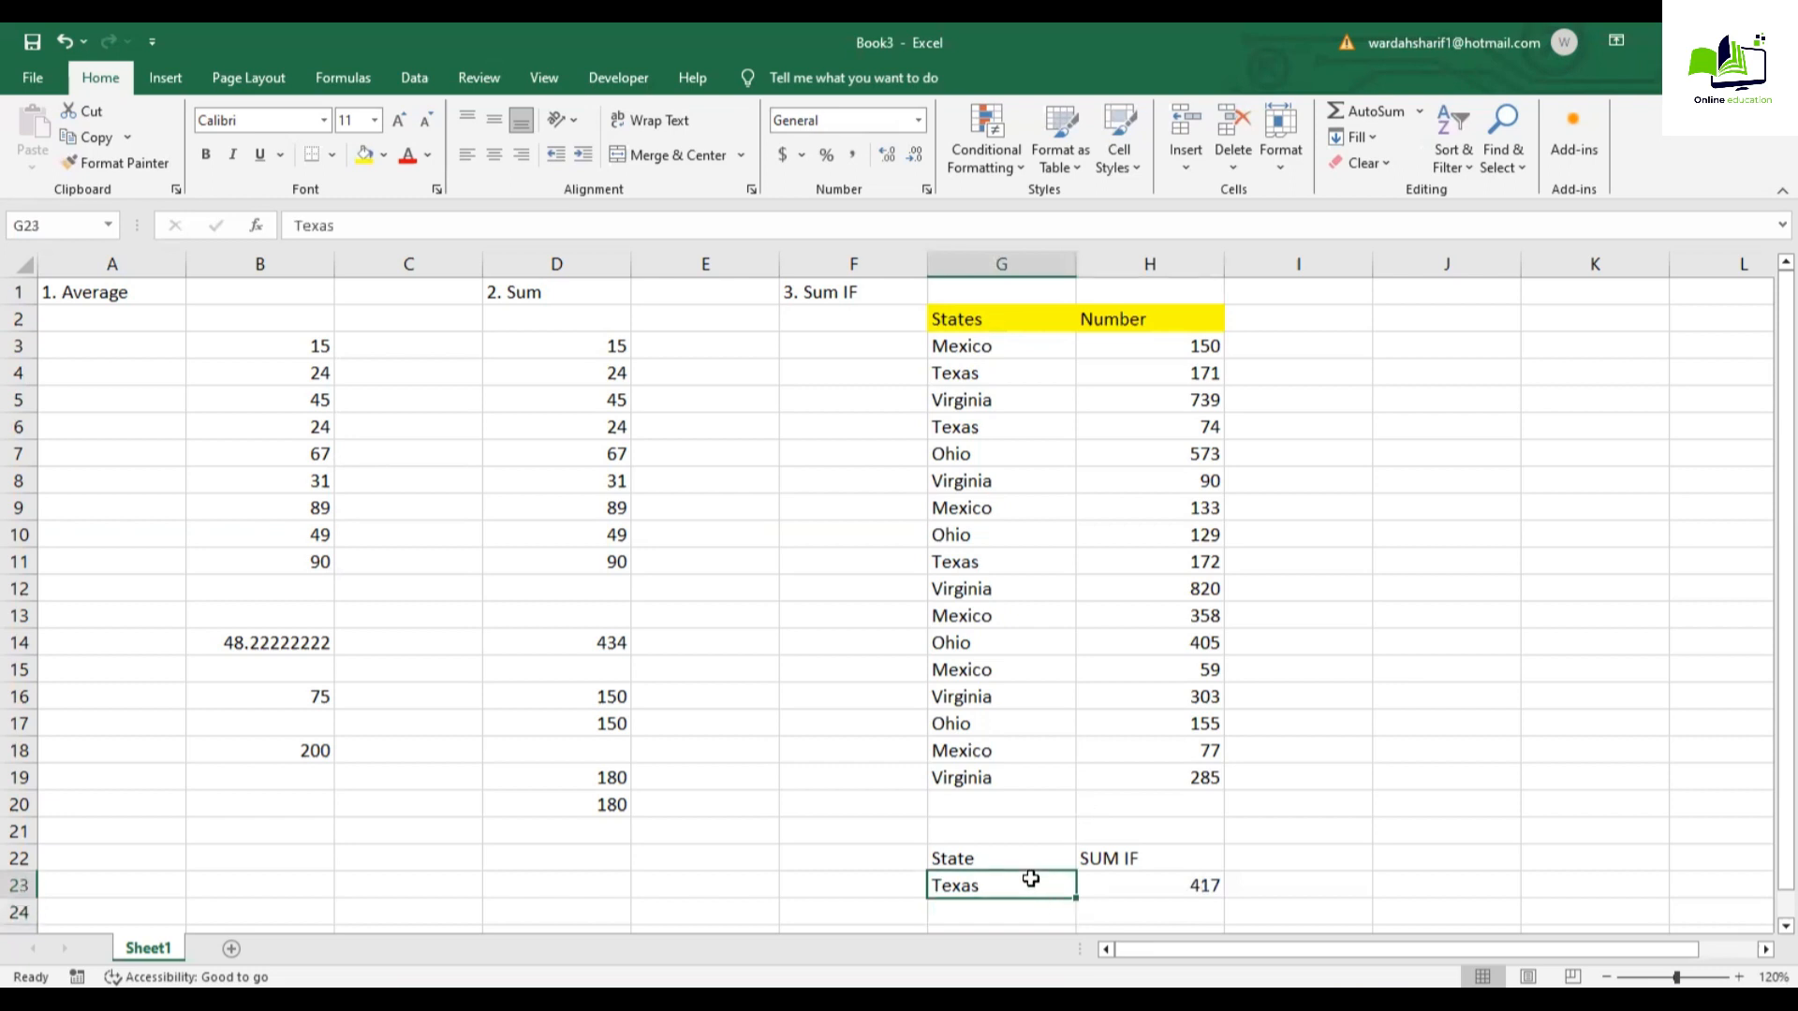
text(Ohio)
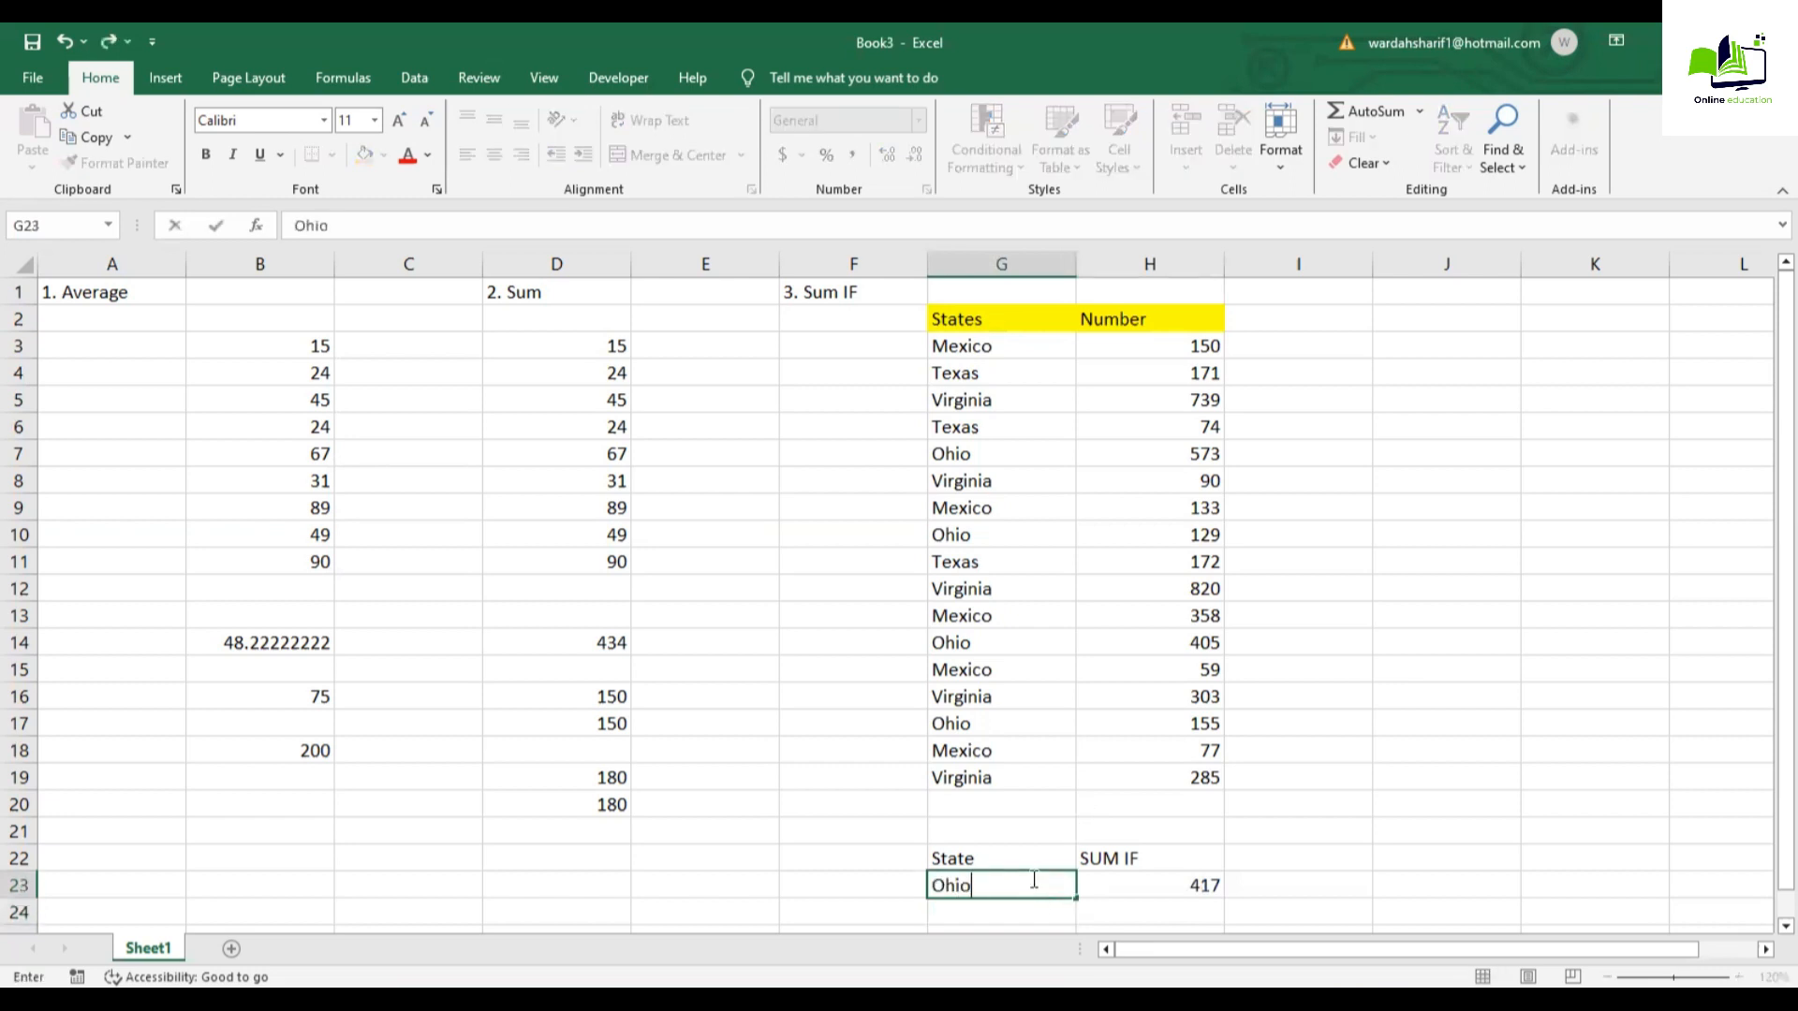
key(Return)
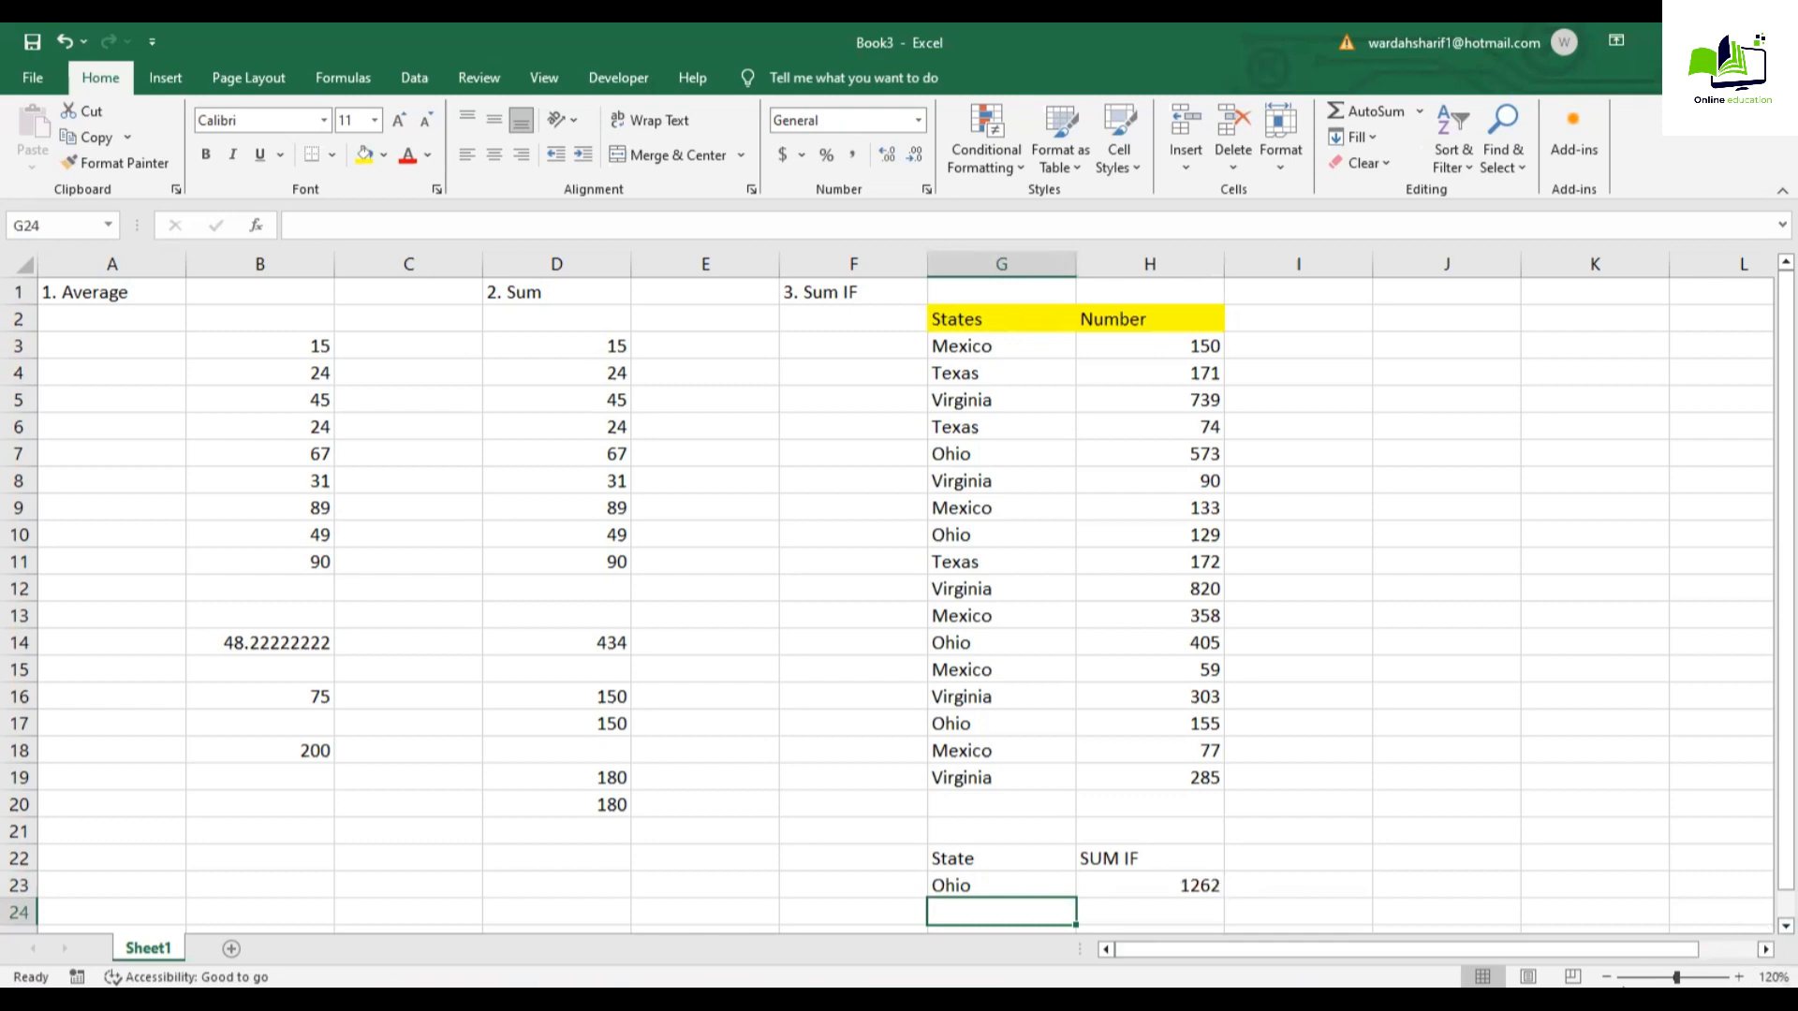
Step: Set the state criterion in cell G23 to Mexico
click(1606, 977)
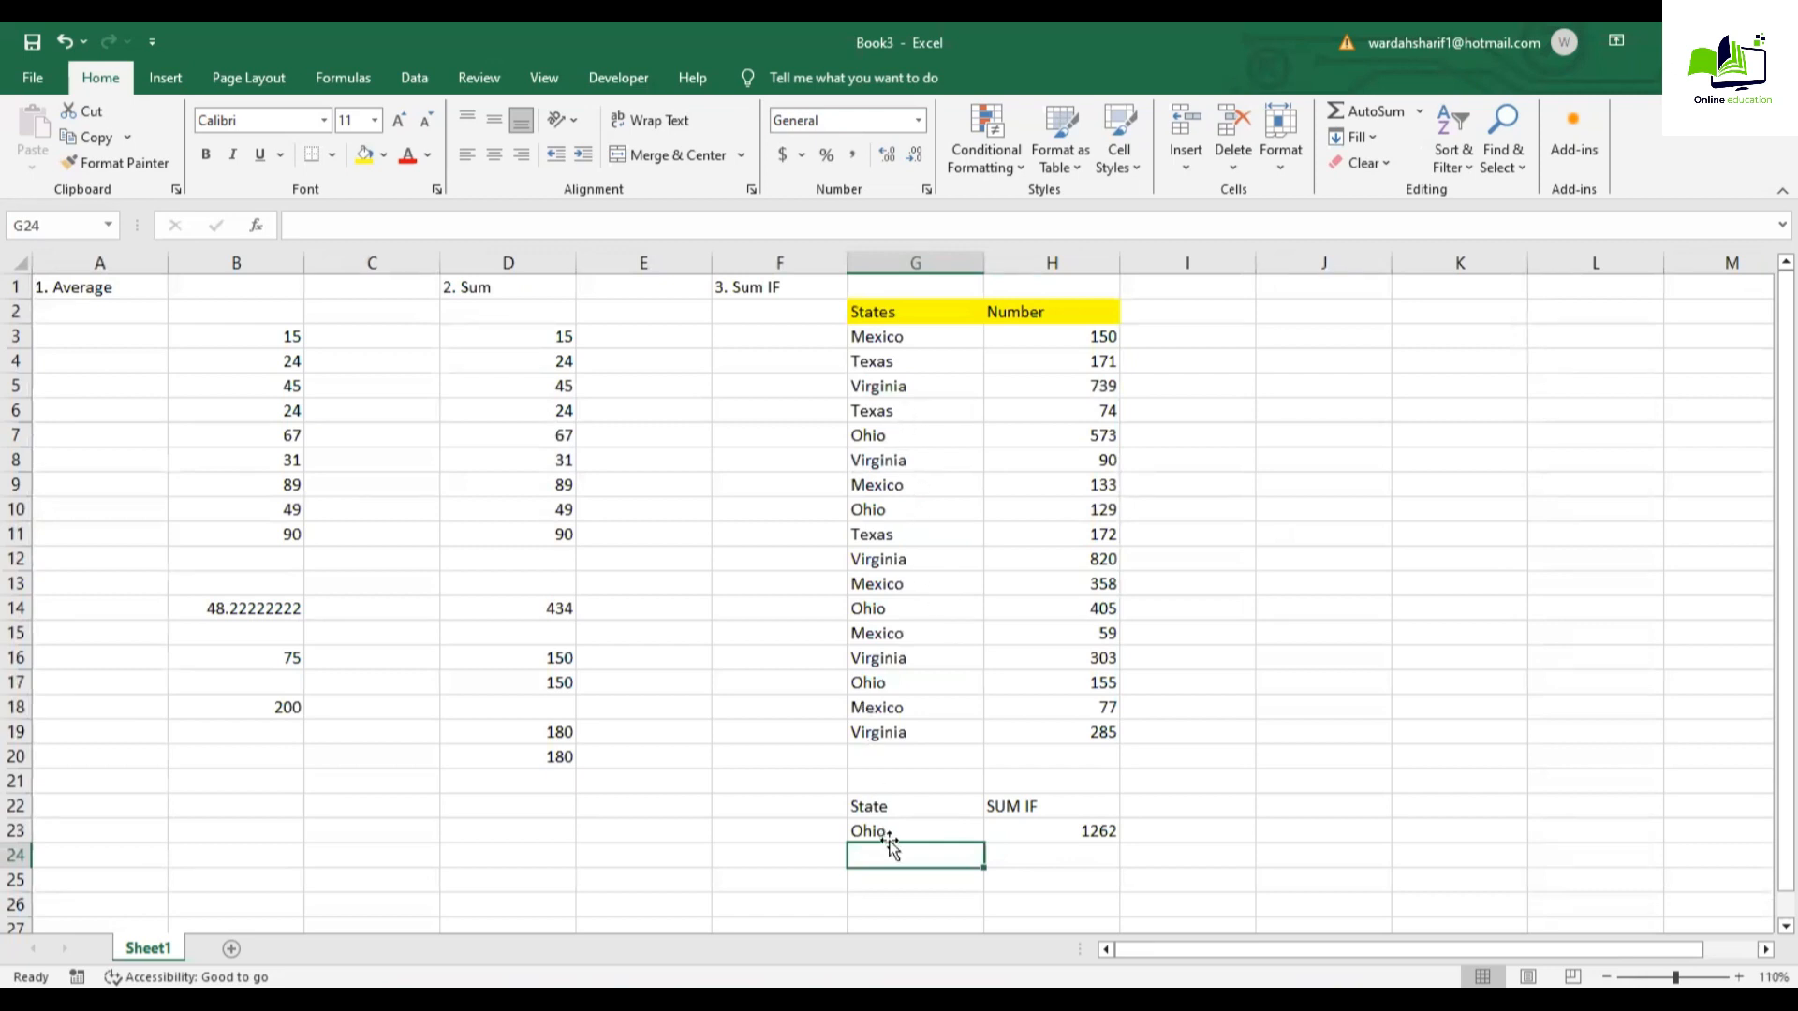
click(931, 823)
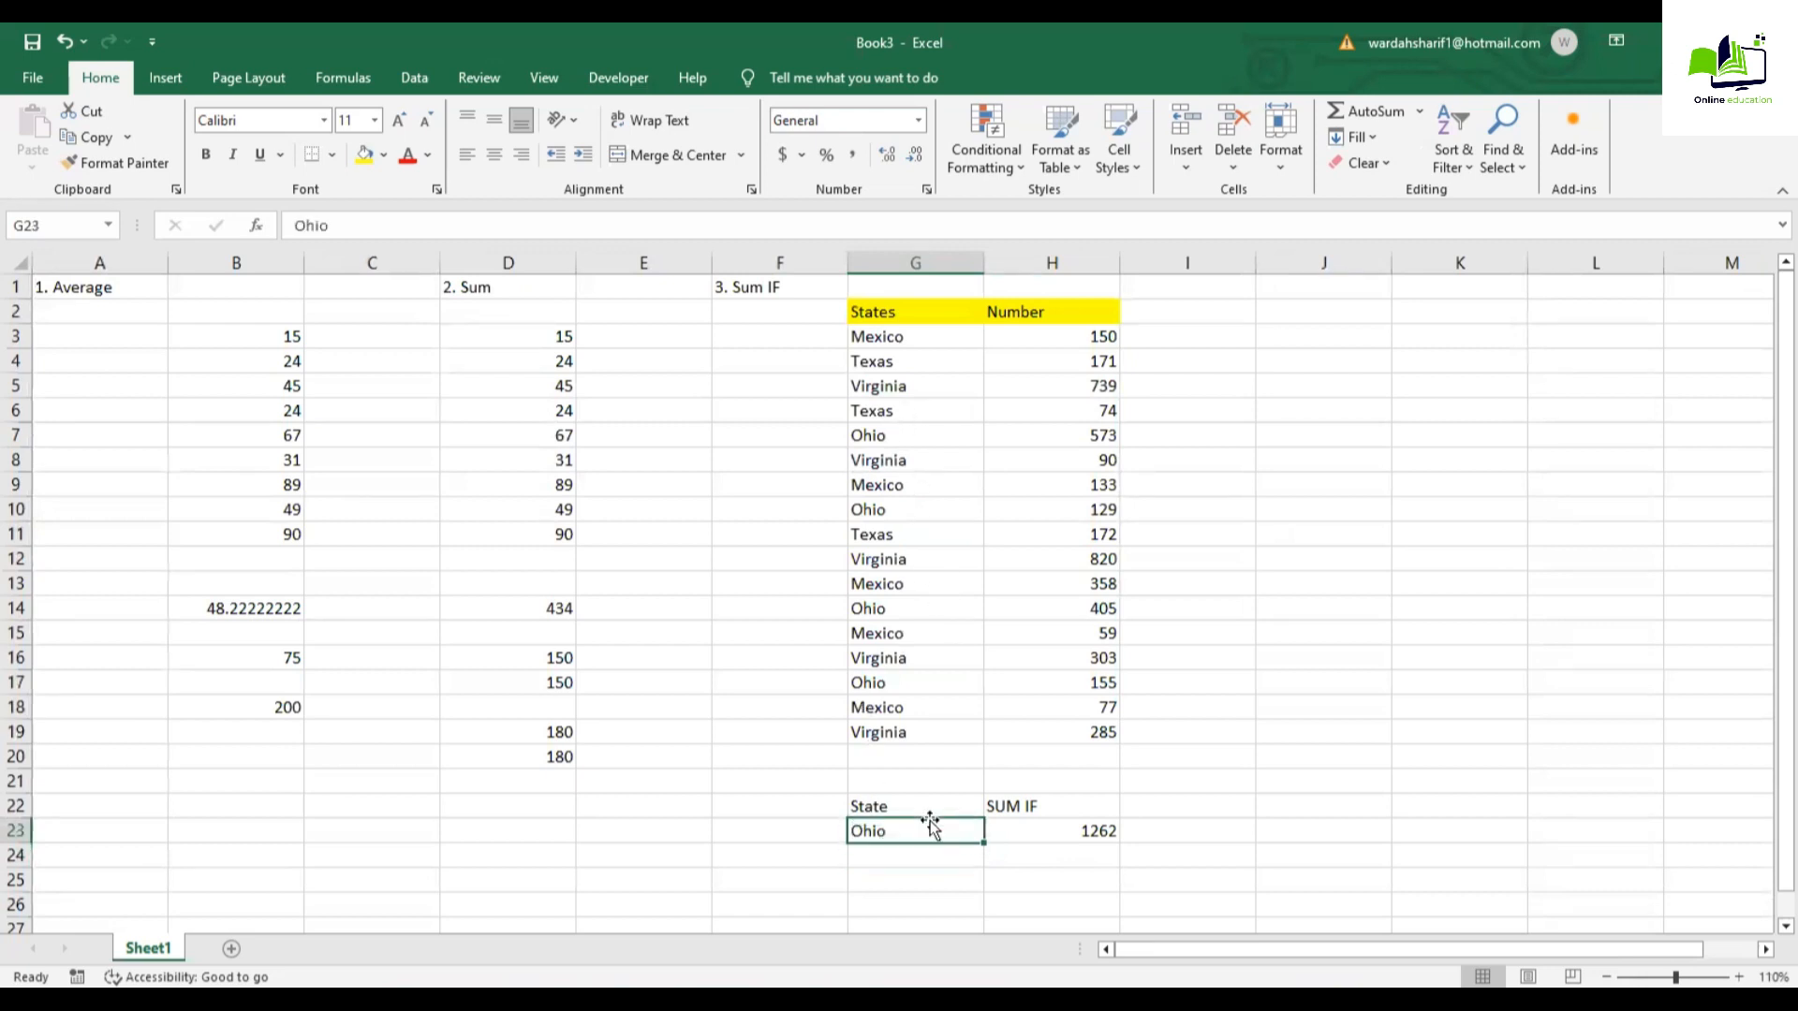
text(Mexi)
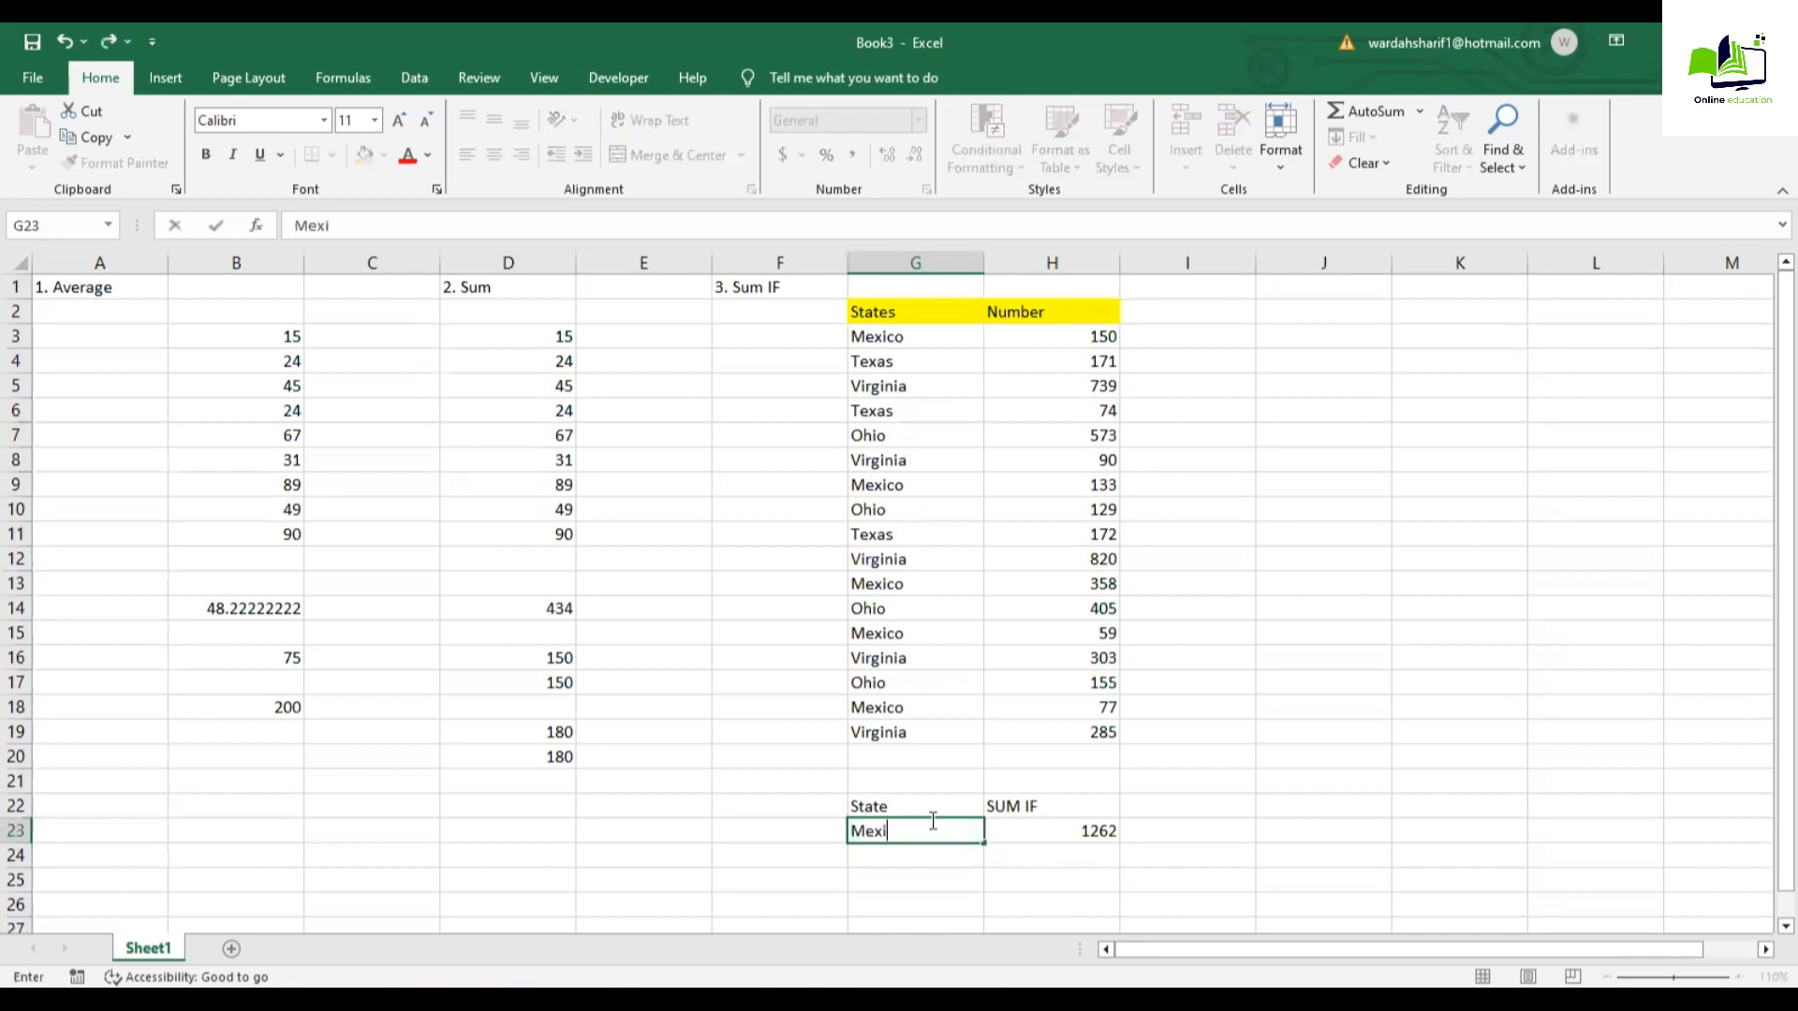
text(co)
key(Return)
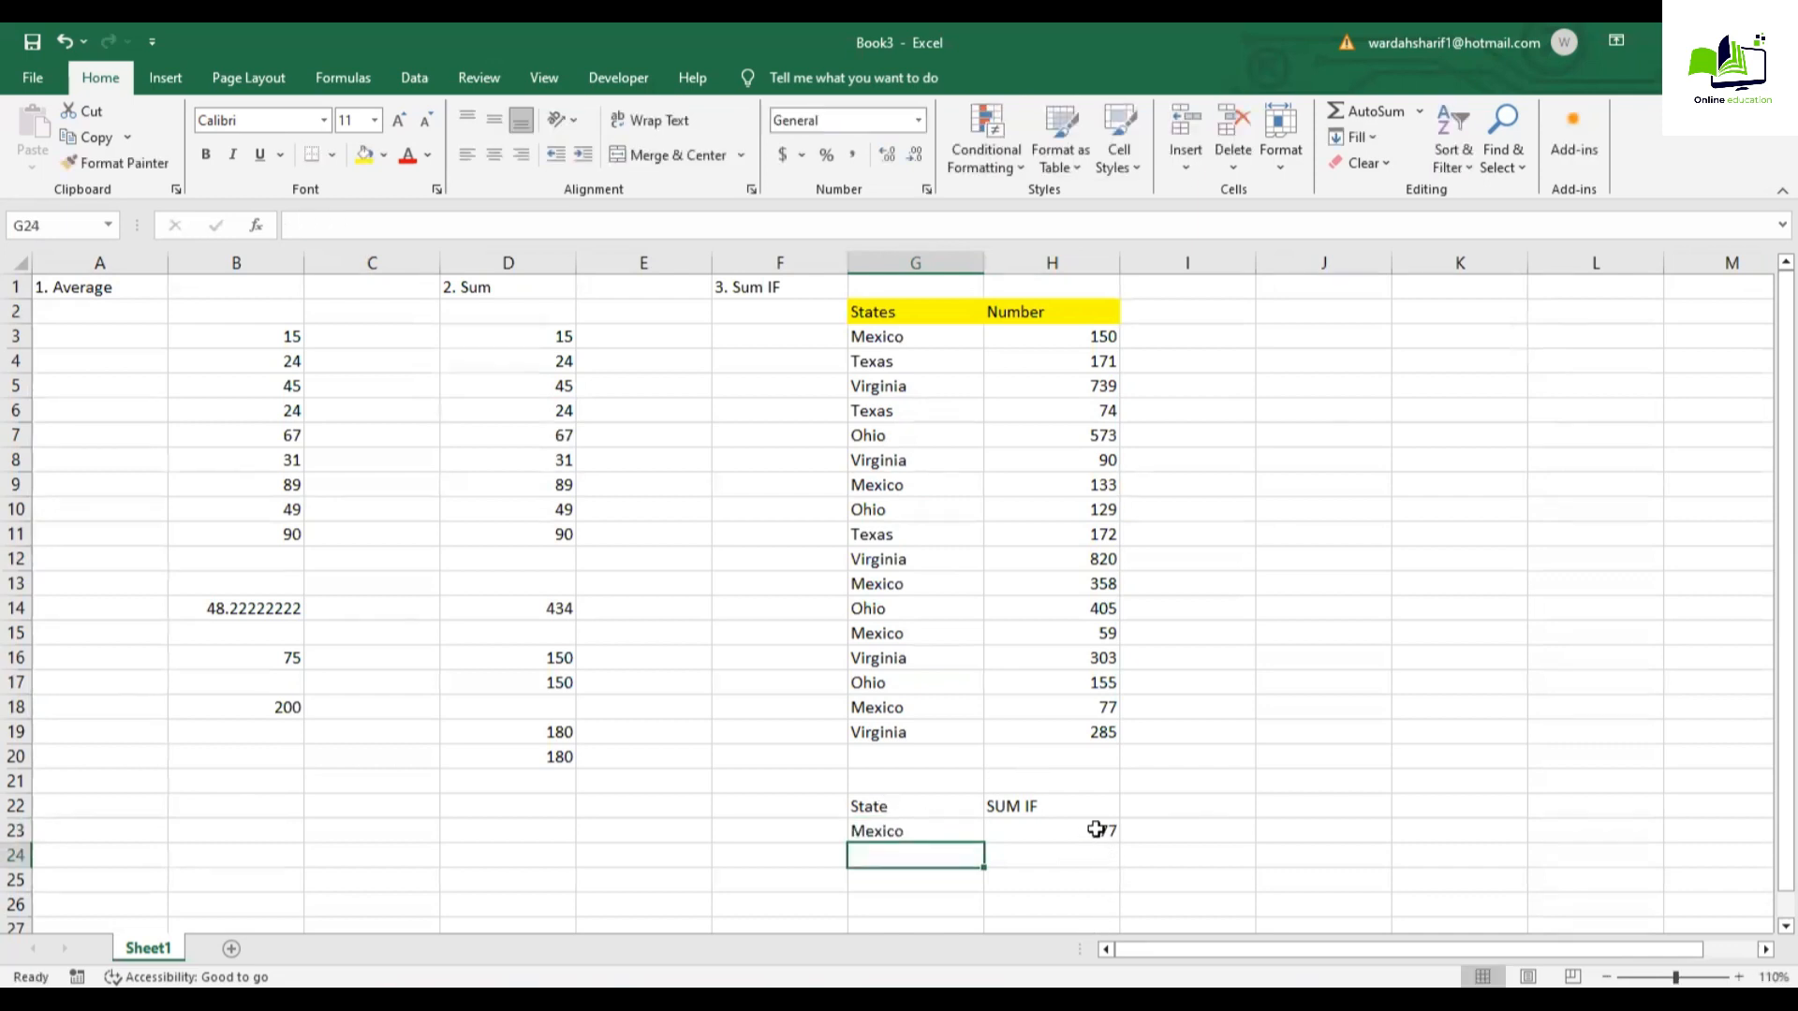
click(970, 878)
click(1033, 874)
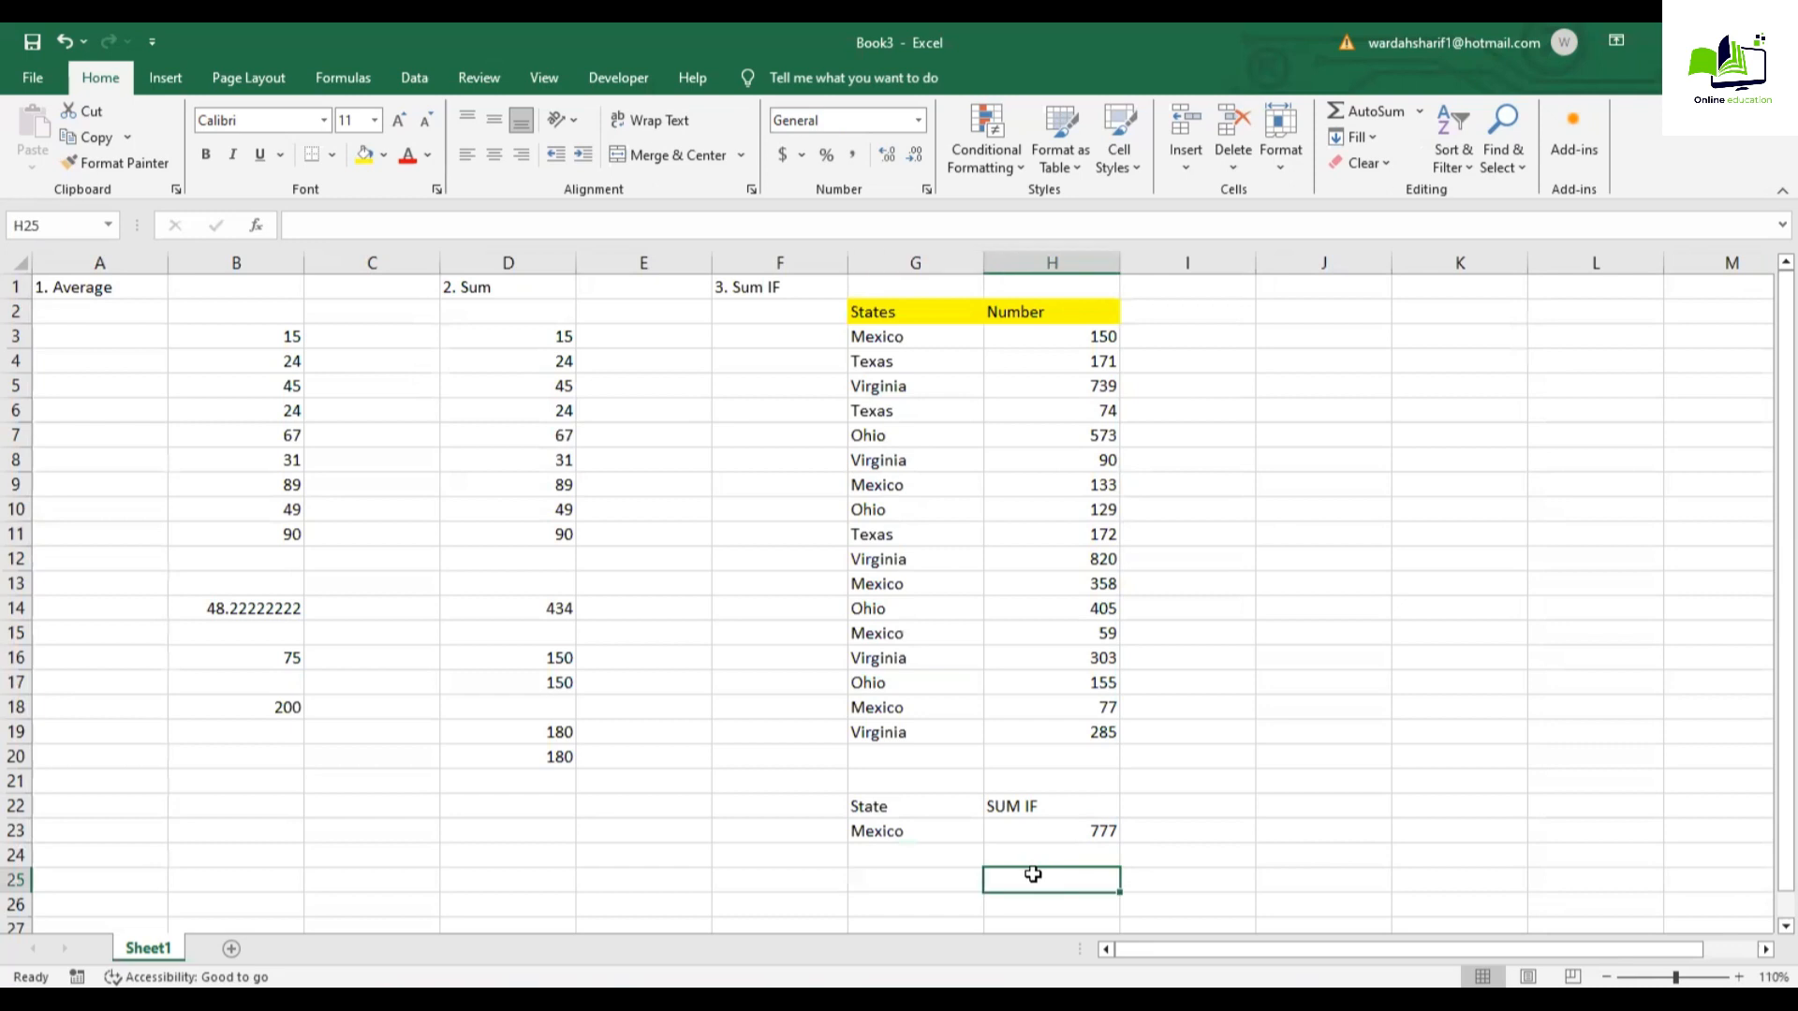
Step: Enter the manual sum =150+133+358+59+77 in cell H25 to check the Mexico SUMIF formula in H23
text(=)
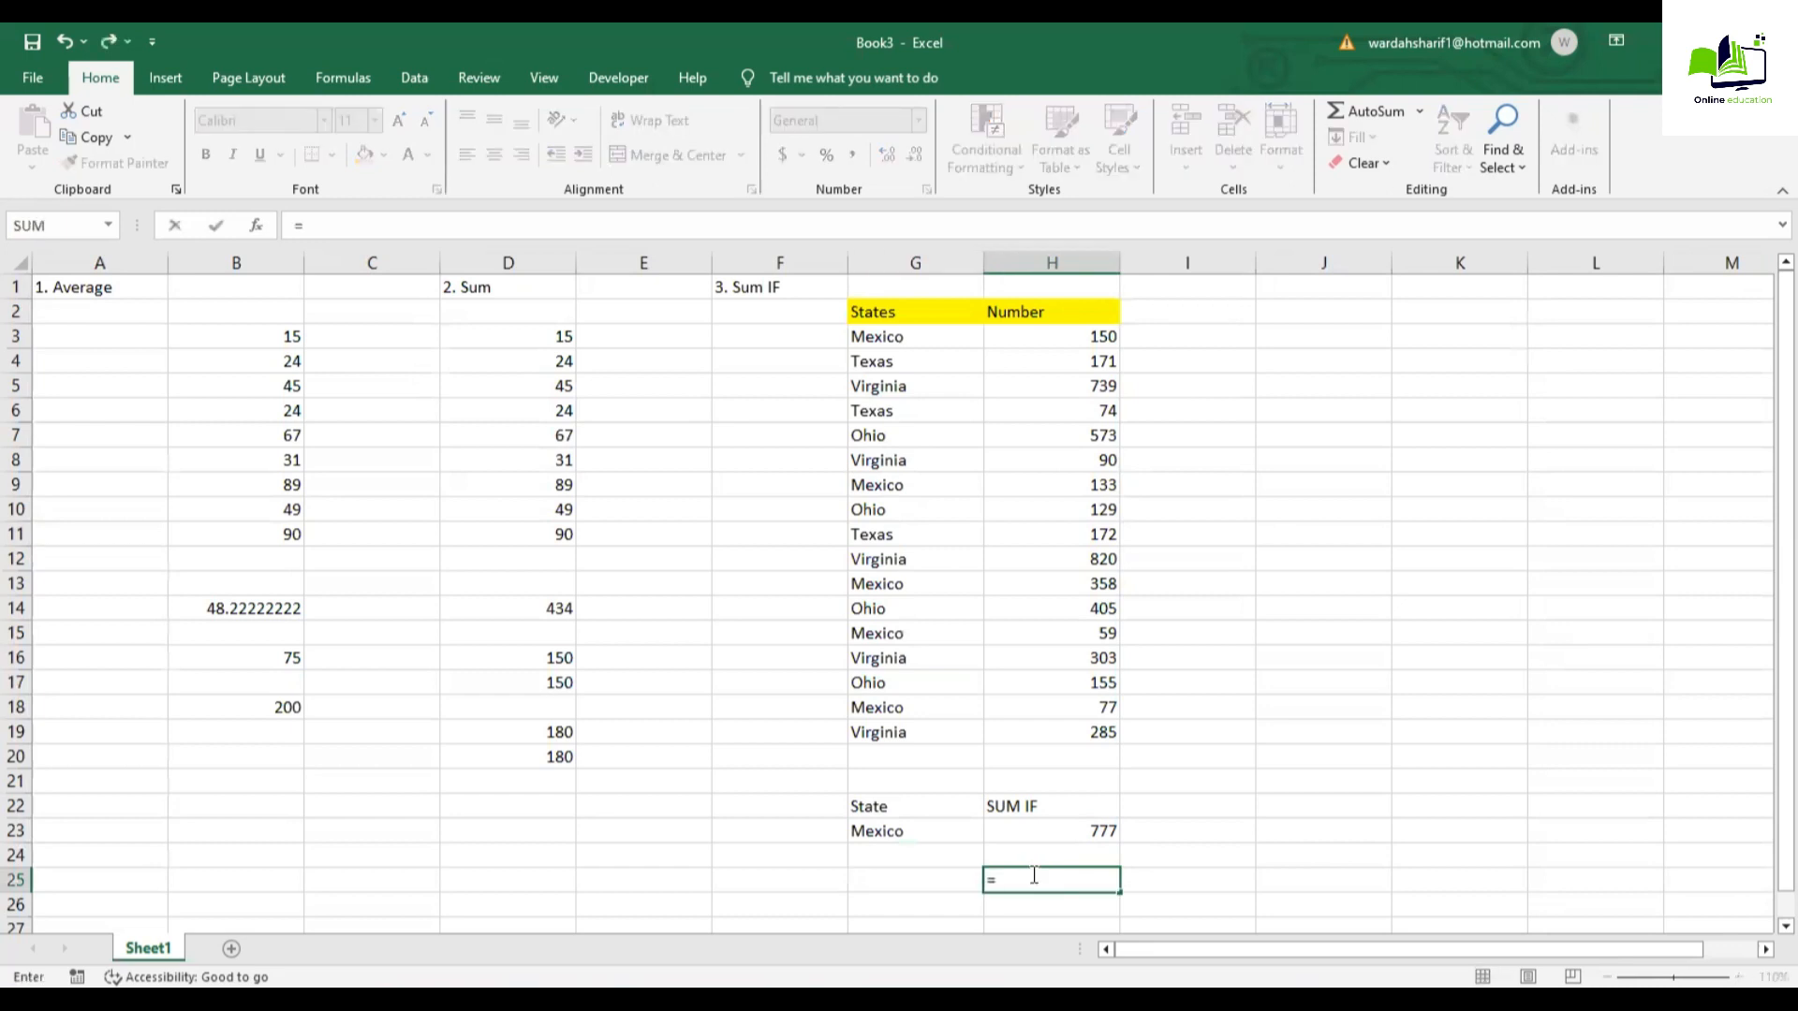
text(150+133+358+59+)
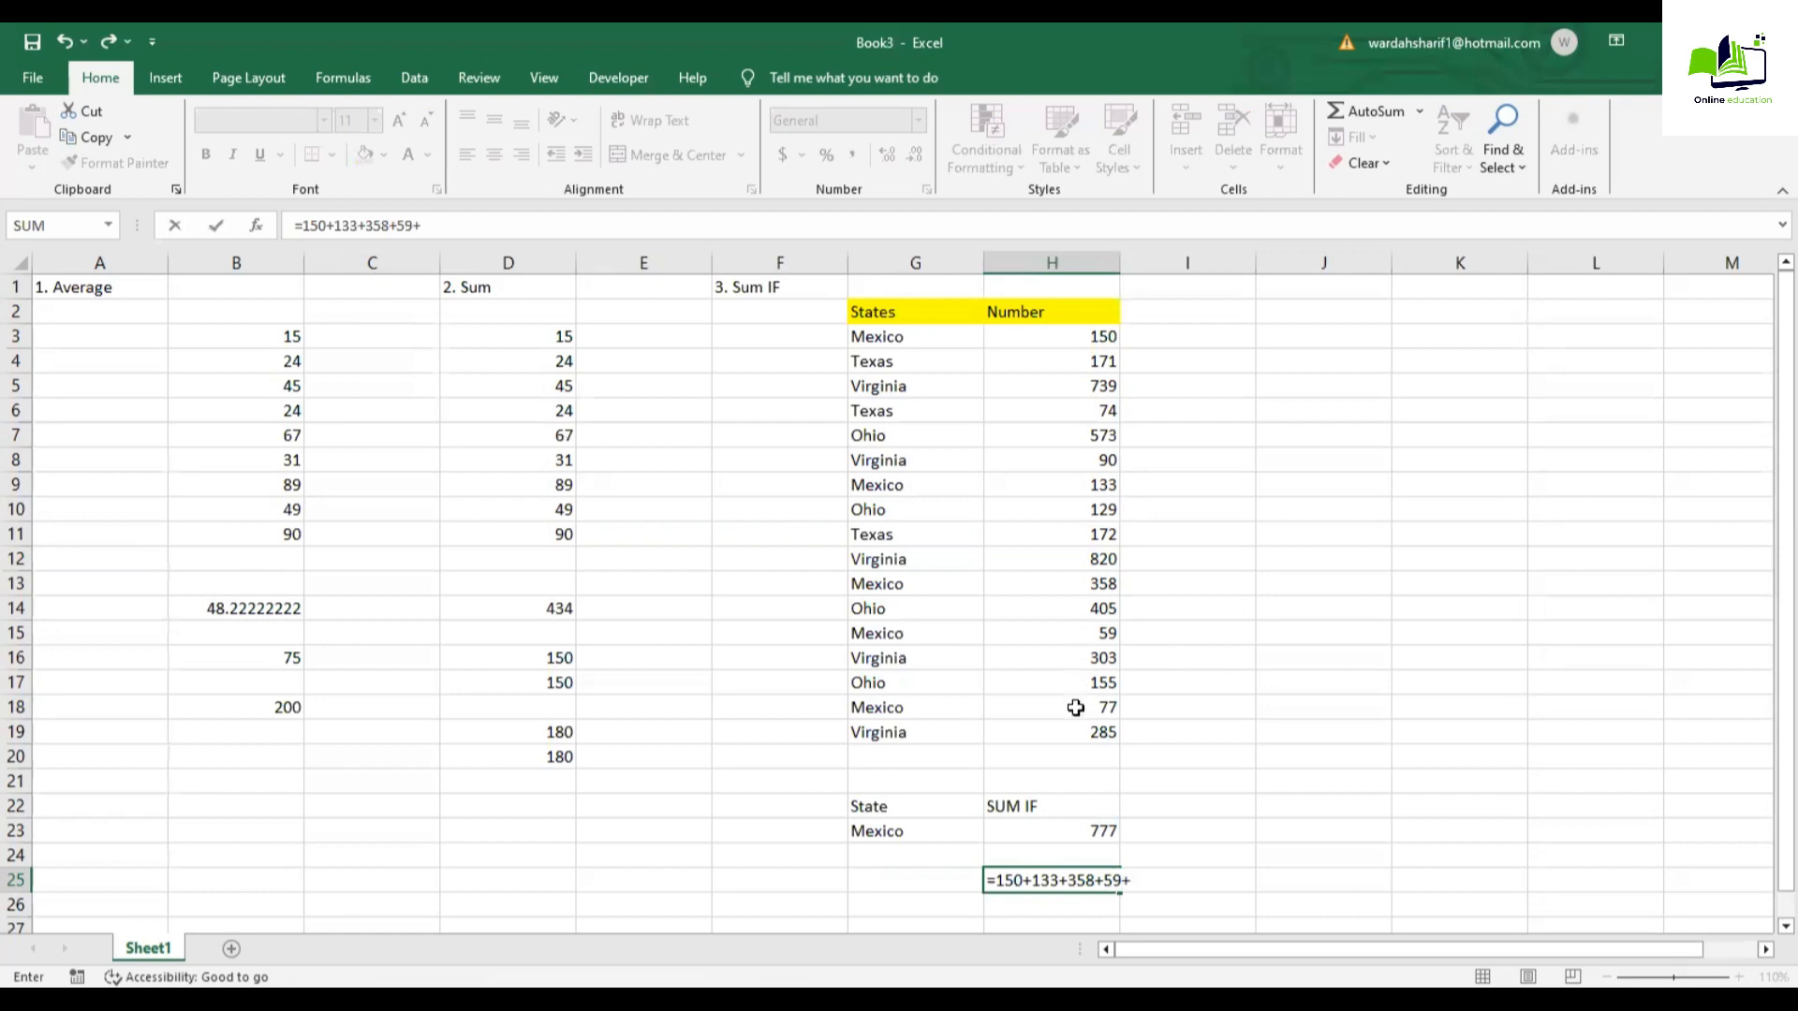
text(77)
click(1045, 226)
key(Return)
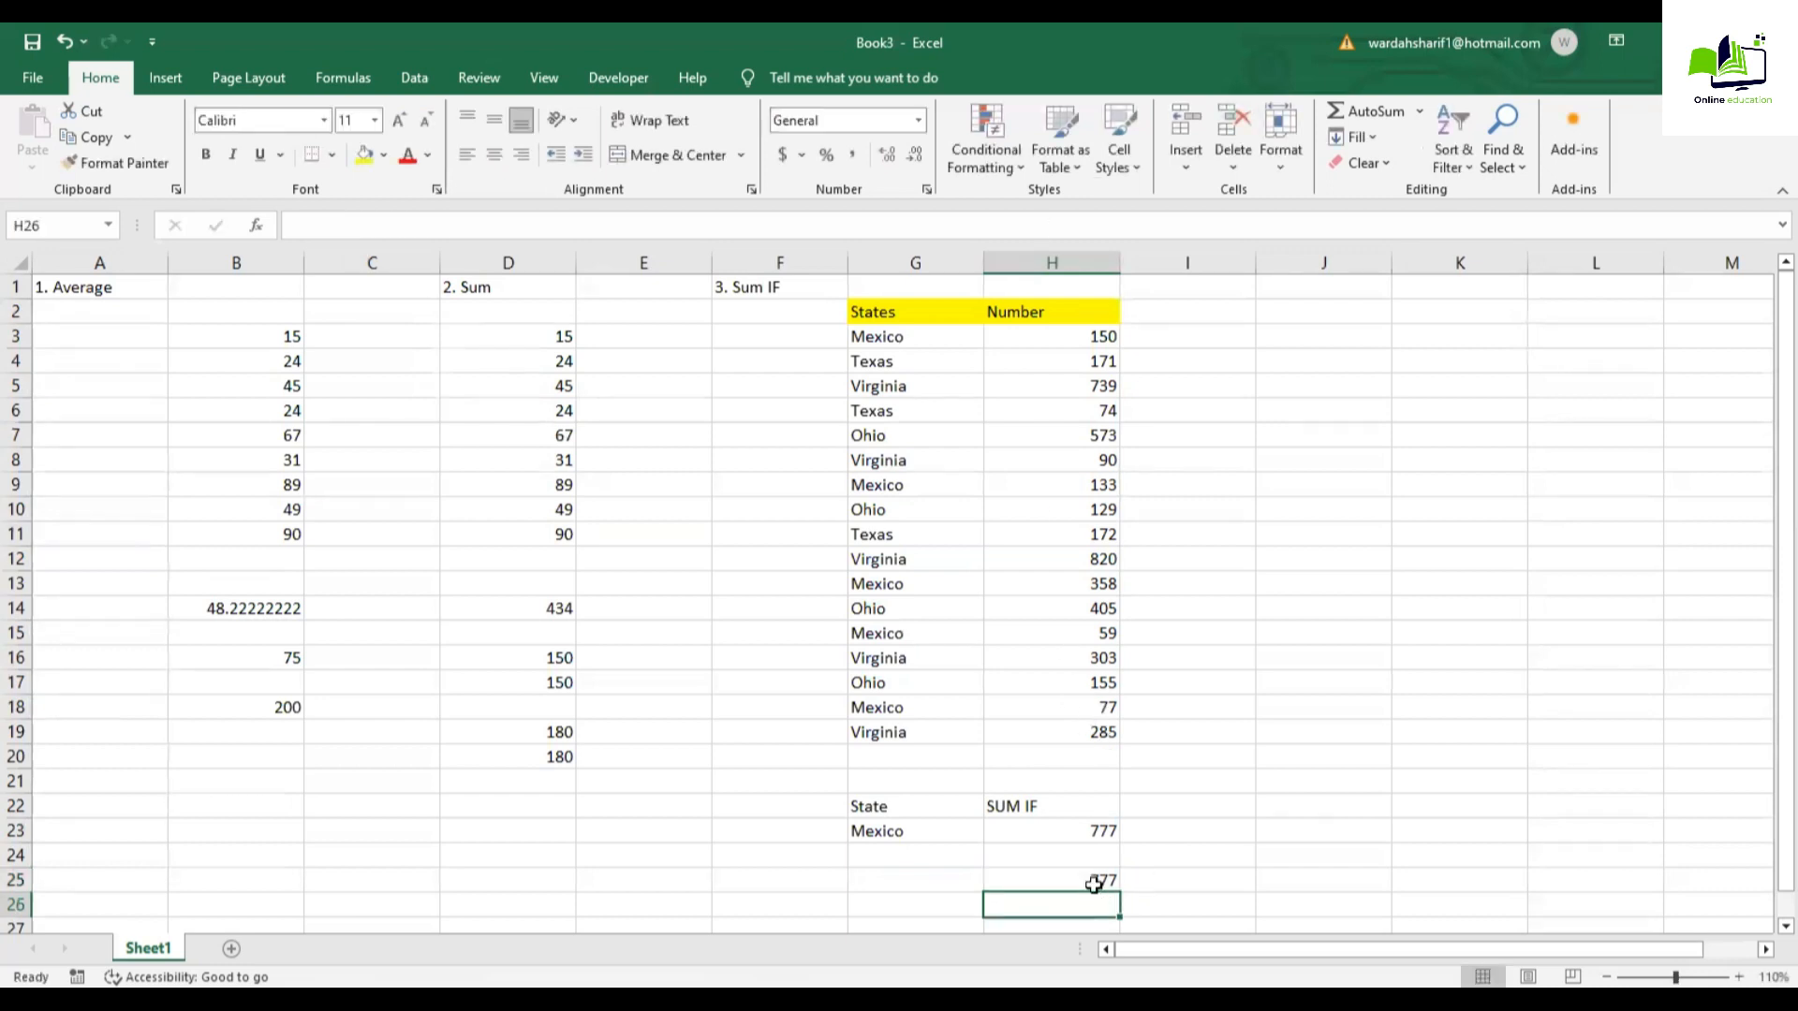
click(1094, 831)
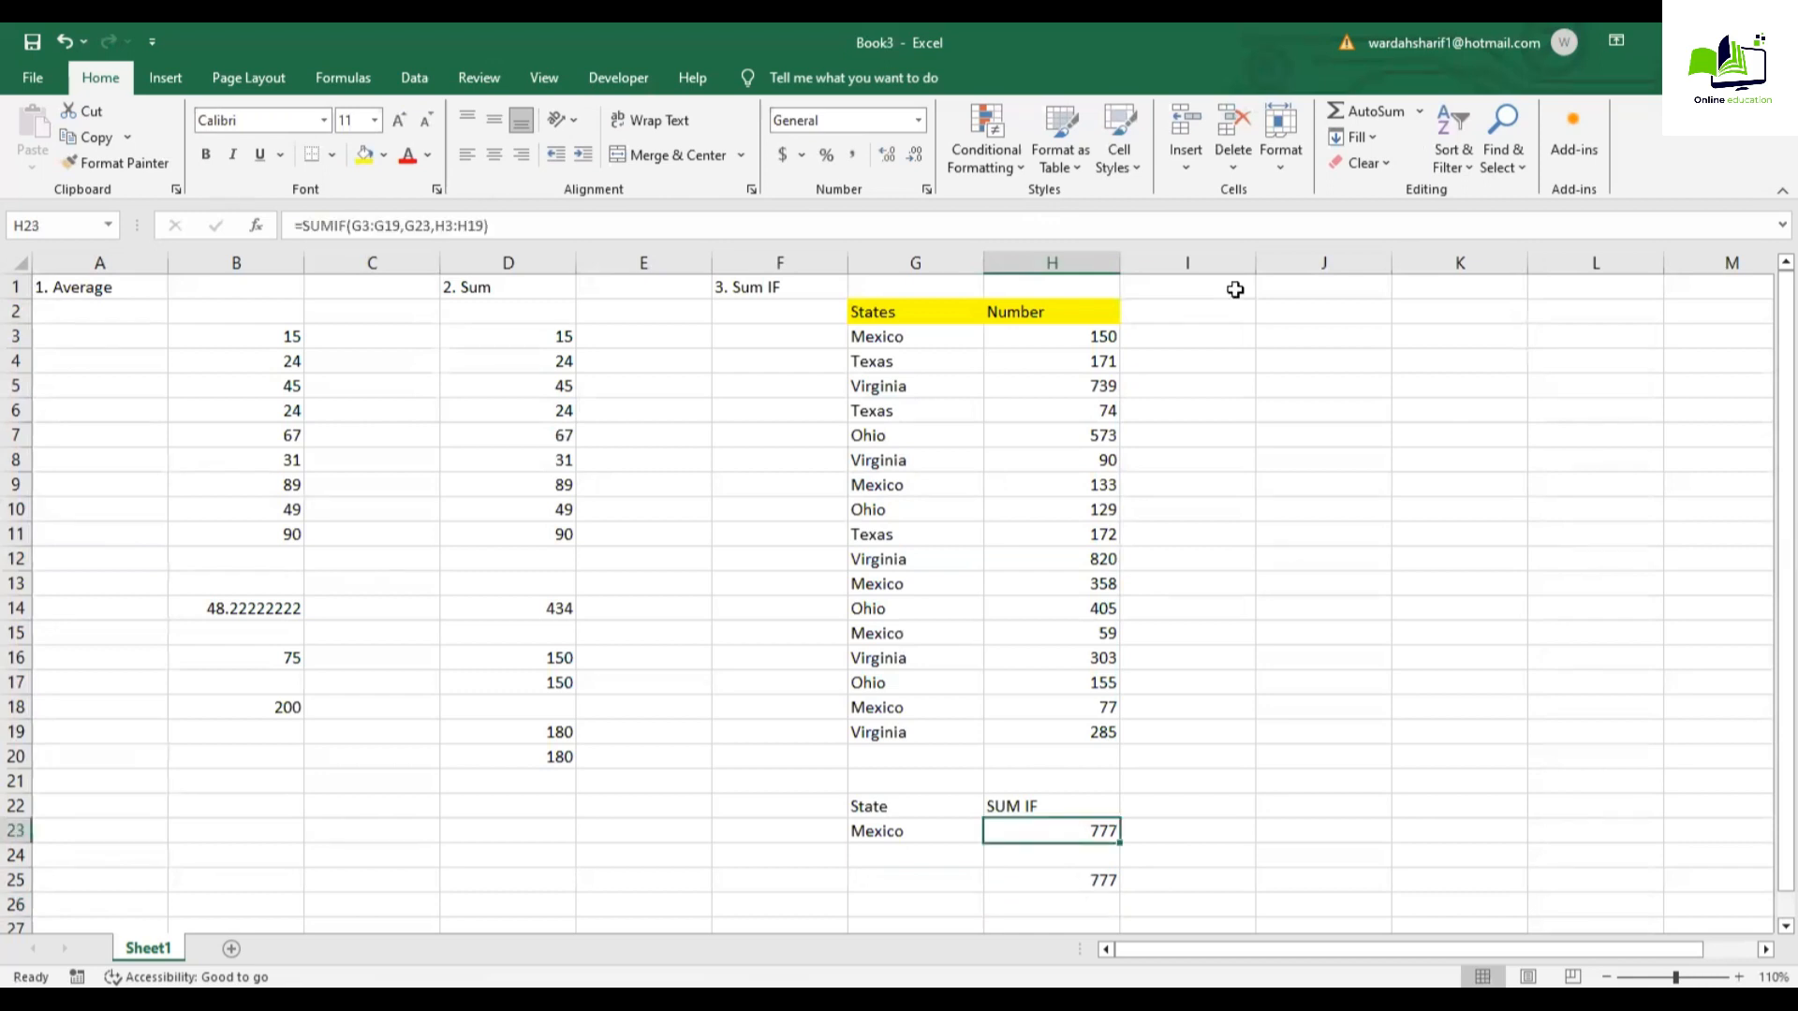
Step: Add the section heading "4. Count" in cell J1
click(1268, 289)
text(4)
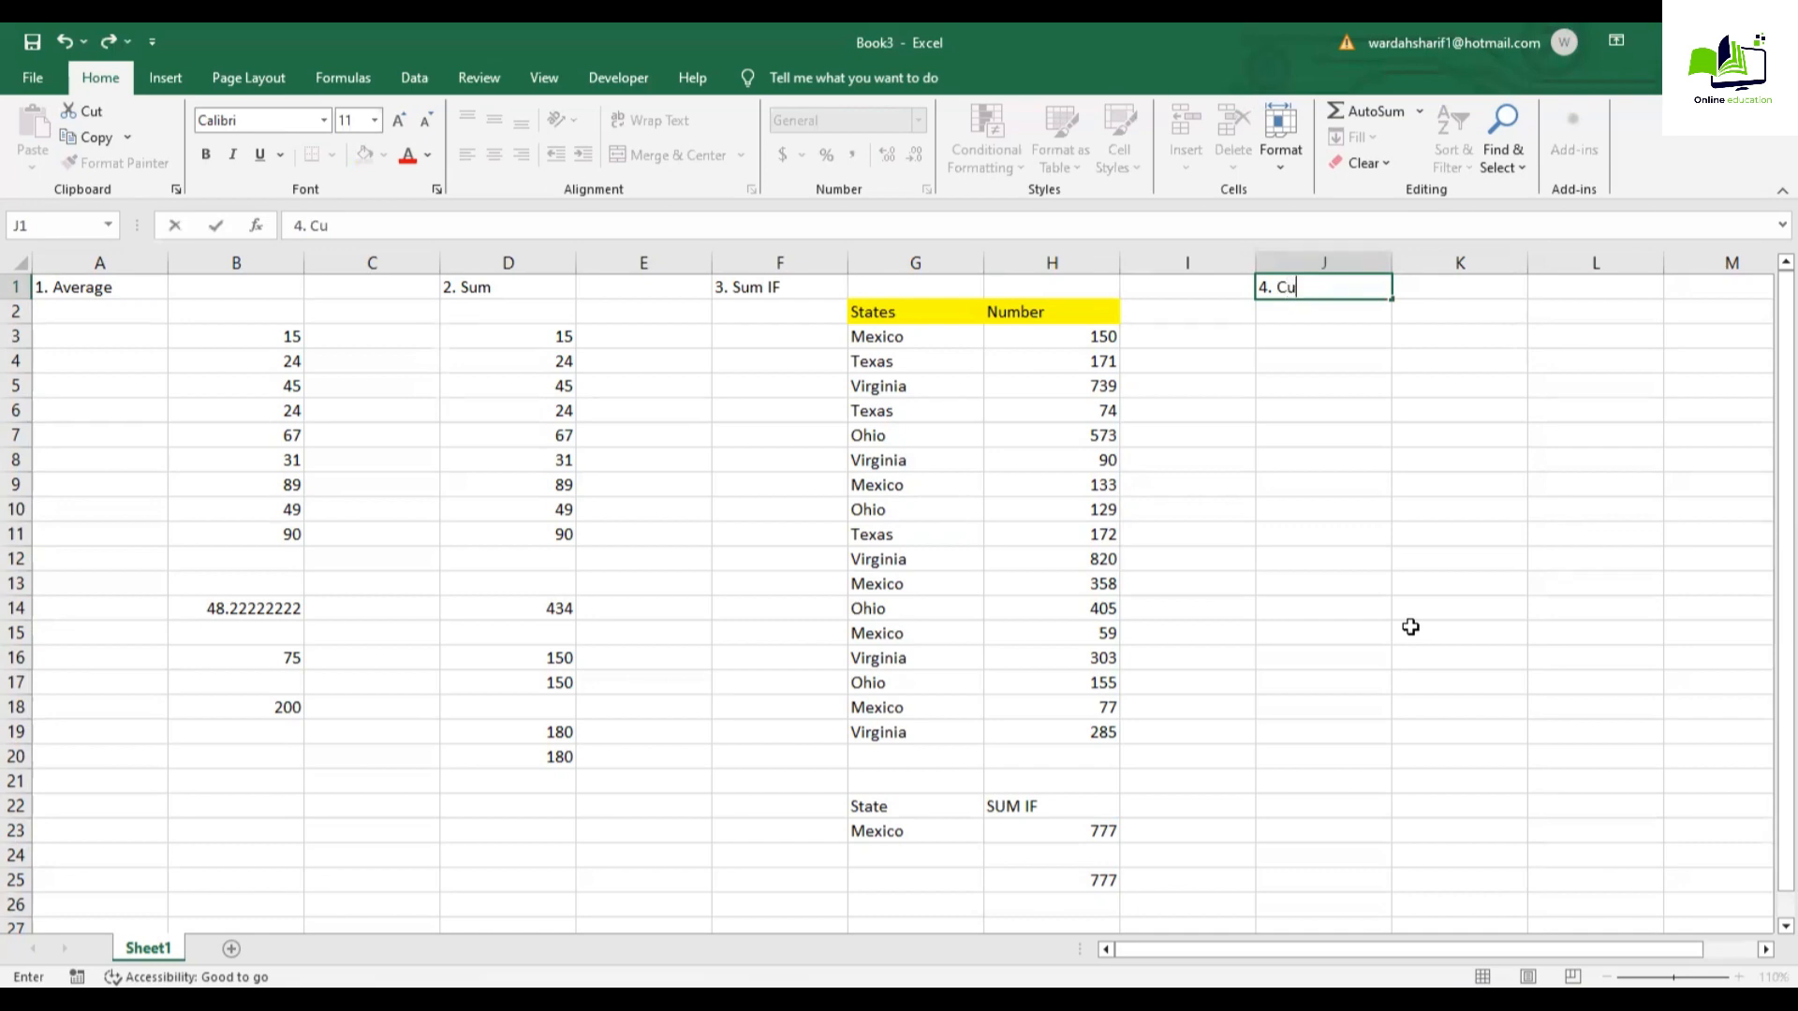
text(. Count)
key(Return)
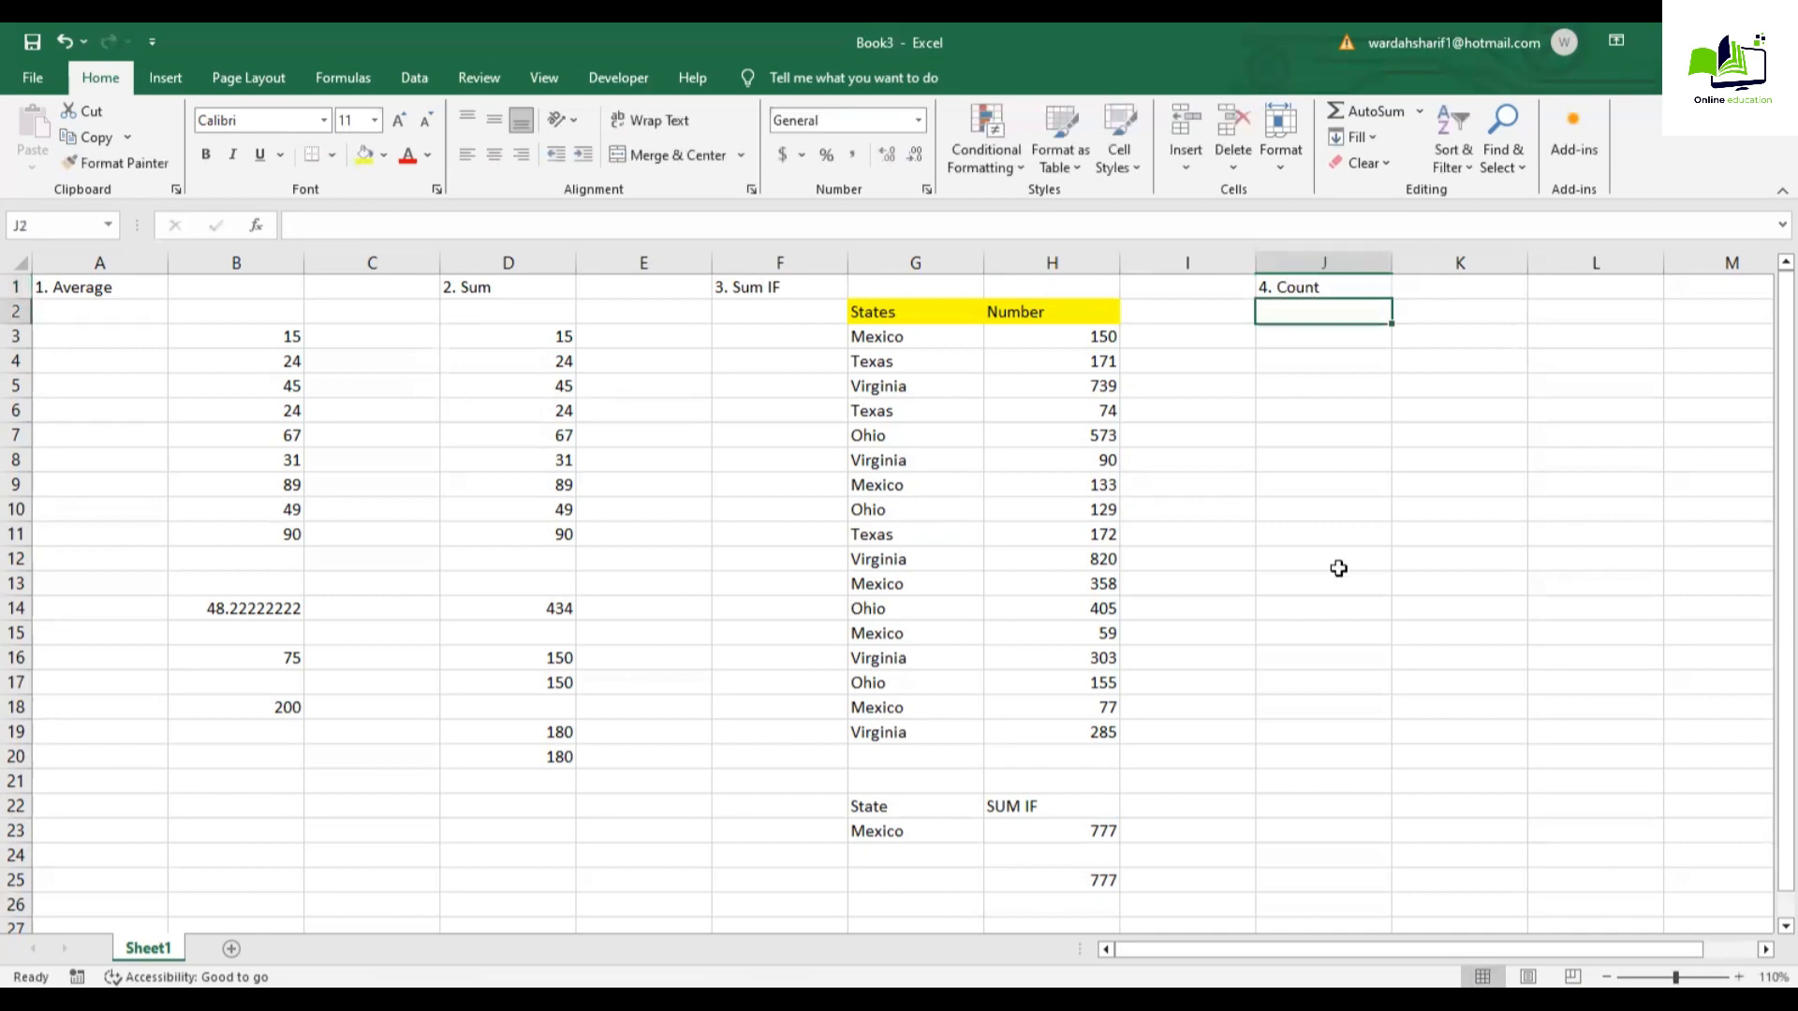
Step: Enter a COUNT formula in cell J2 over the Number column range H3:H19
drag(936, 337, 932, 734)
click(1077, 335)
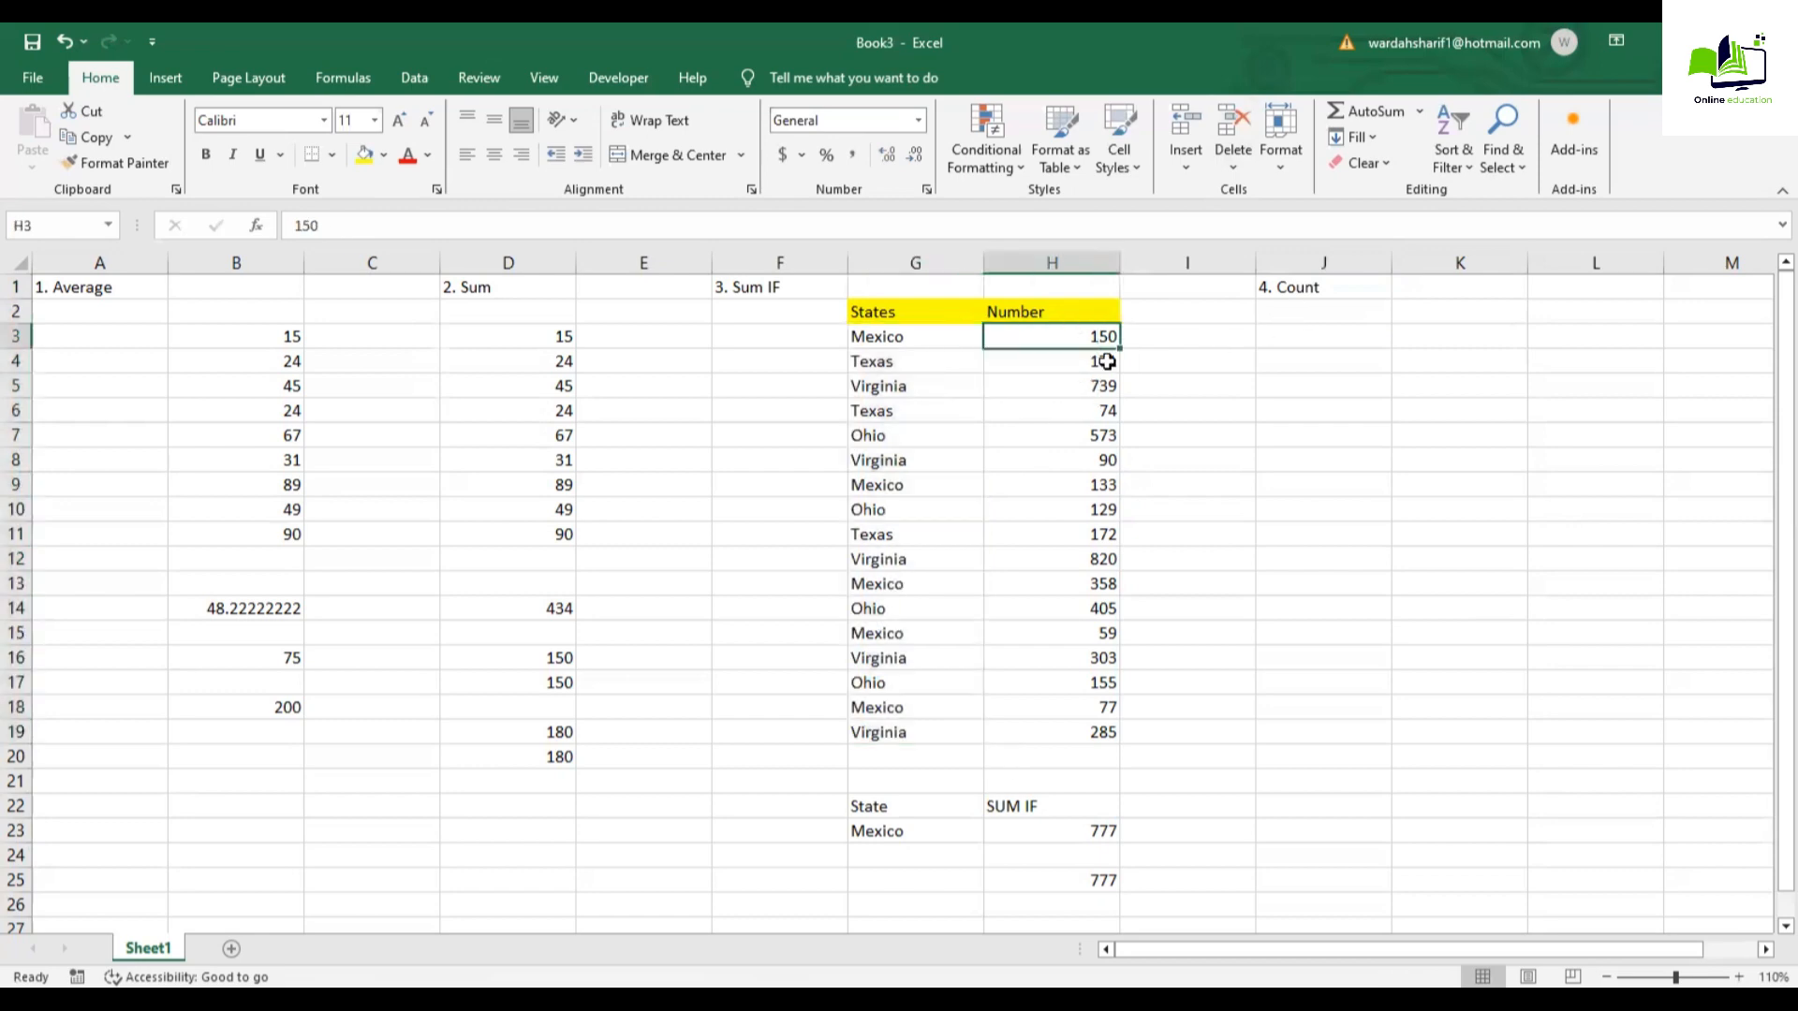
drag(1084, 336, 1128, 735)
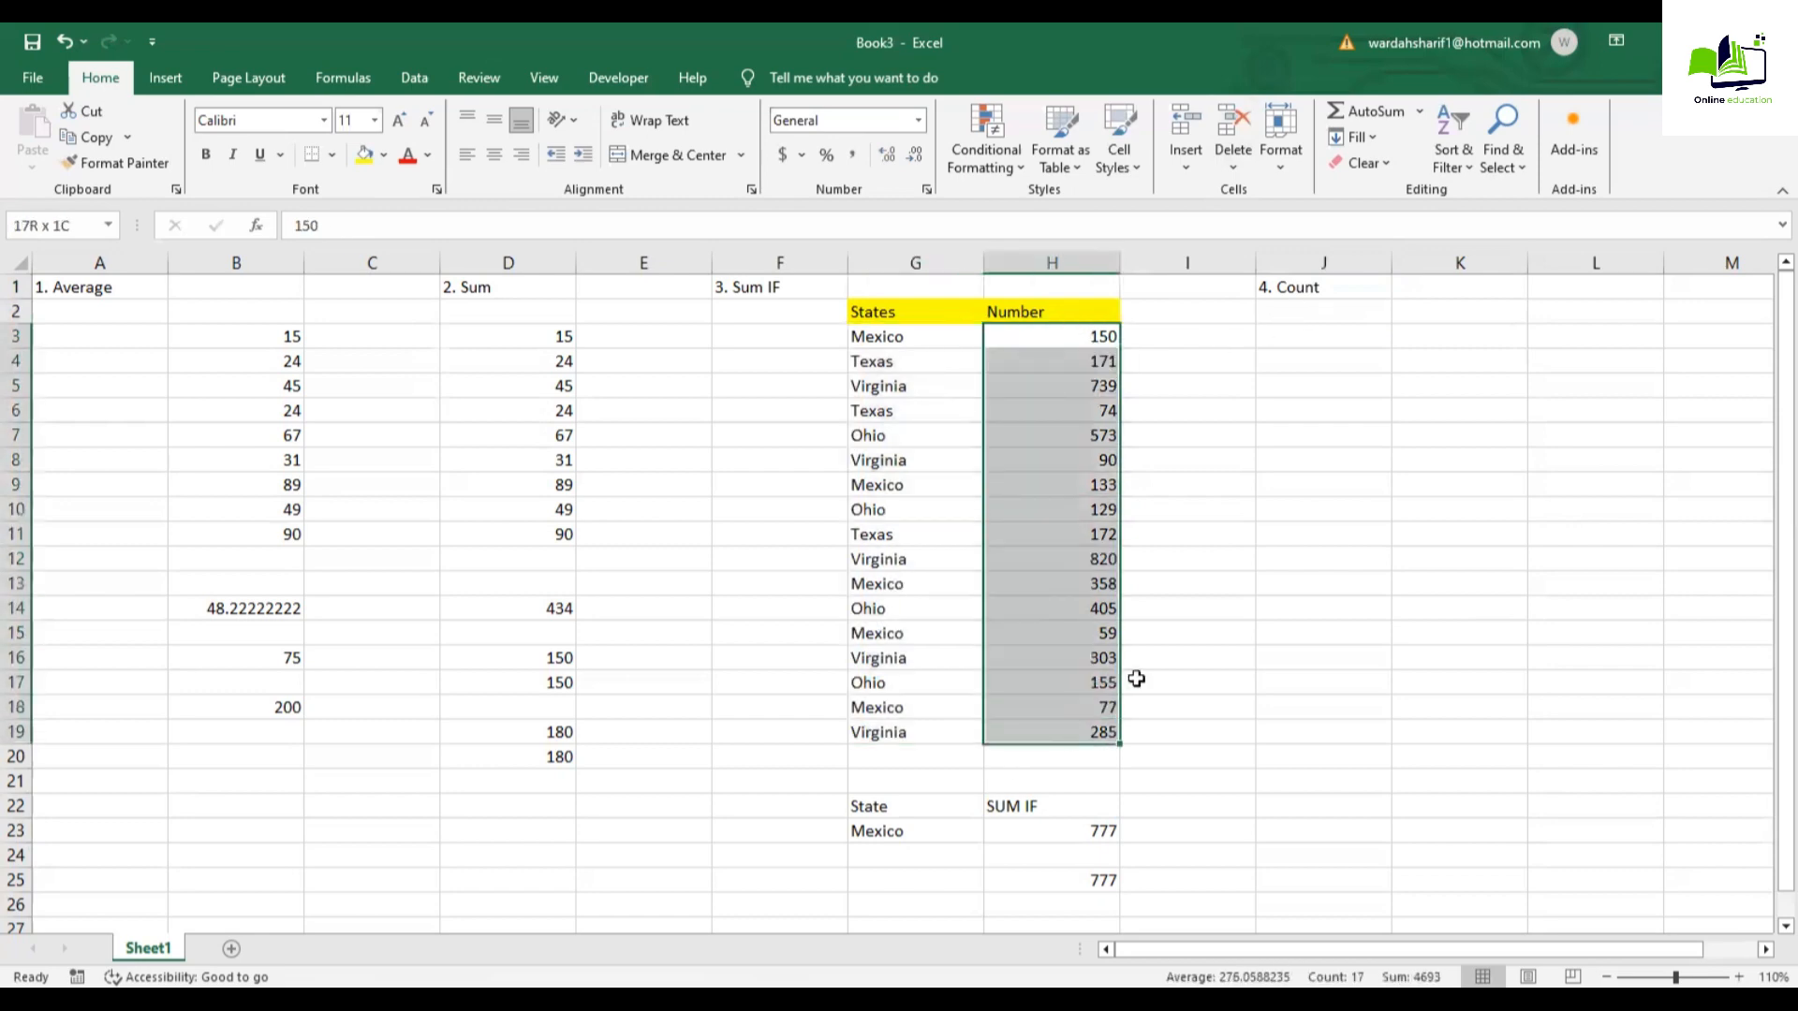
click(1295, 309)
text(=count)
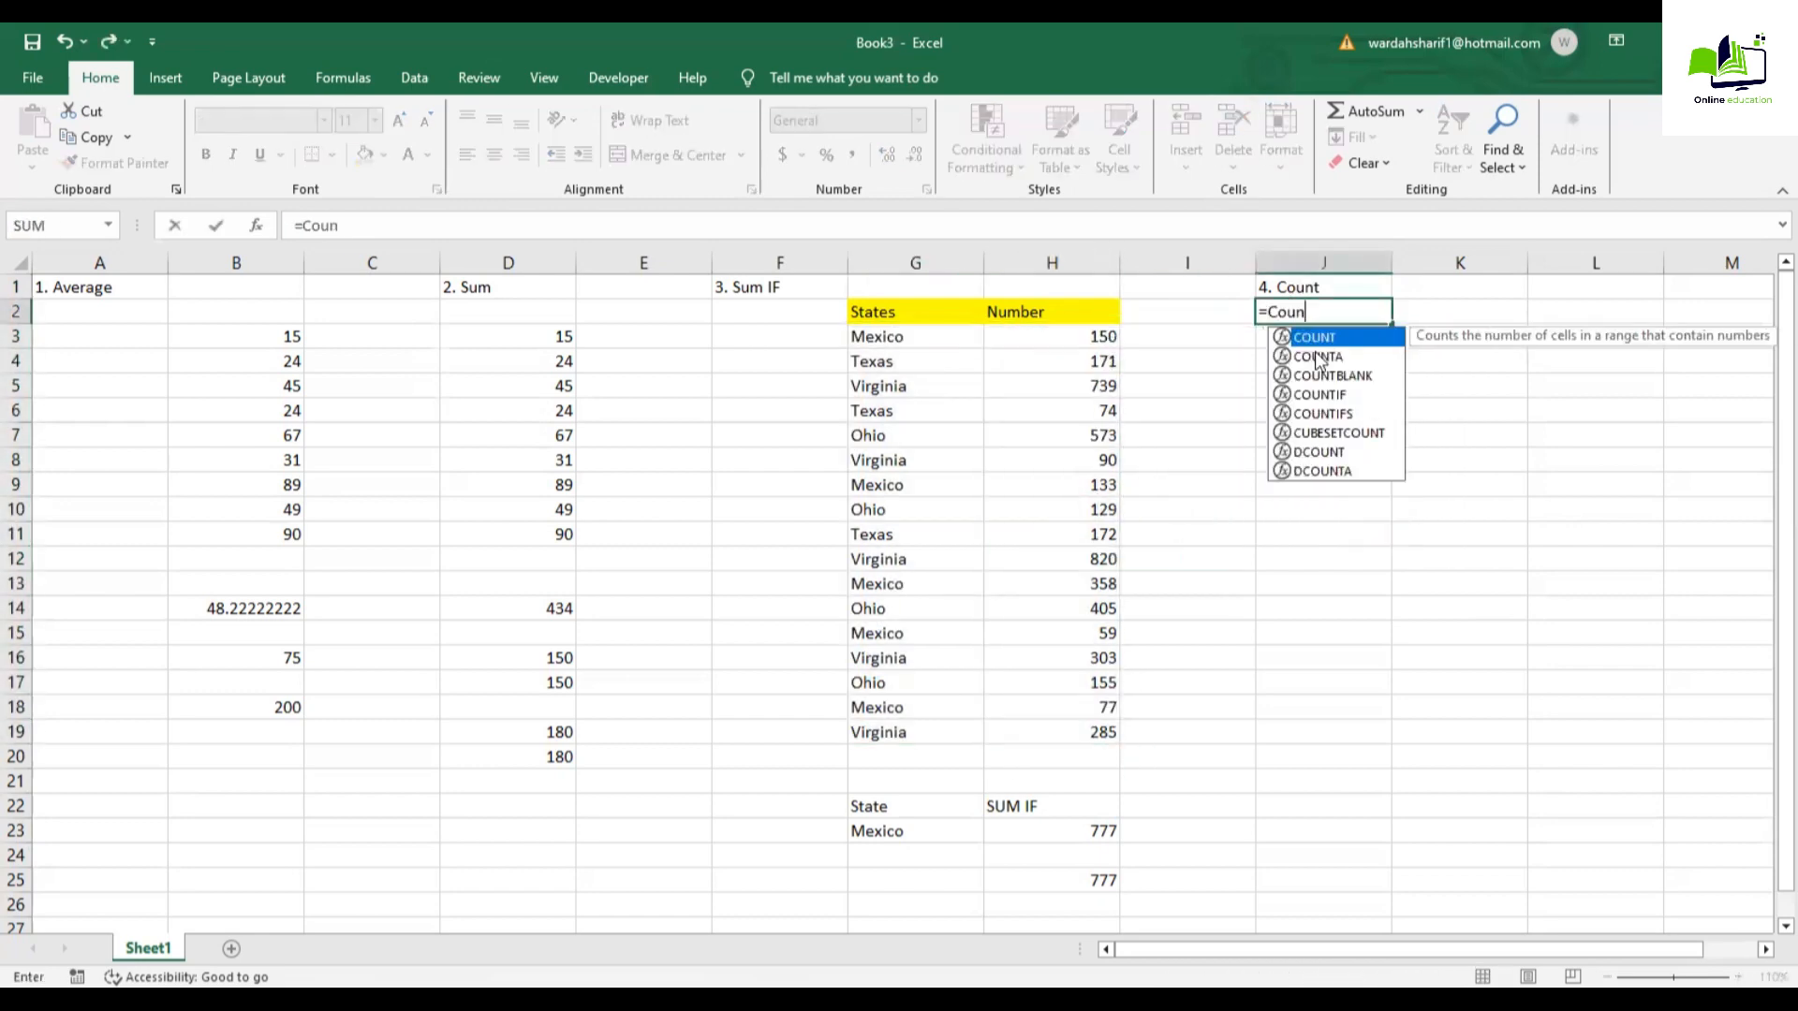
key(Tab)
drag(1092, 336, 1096, 735)
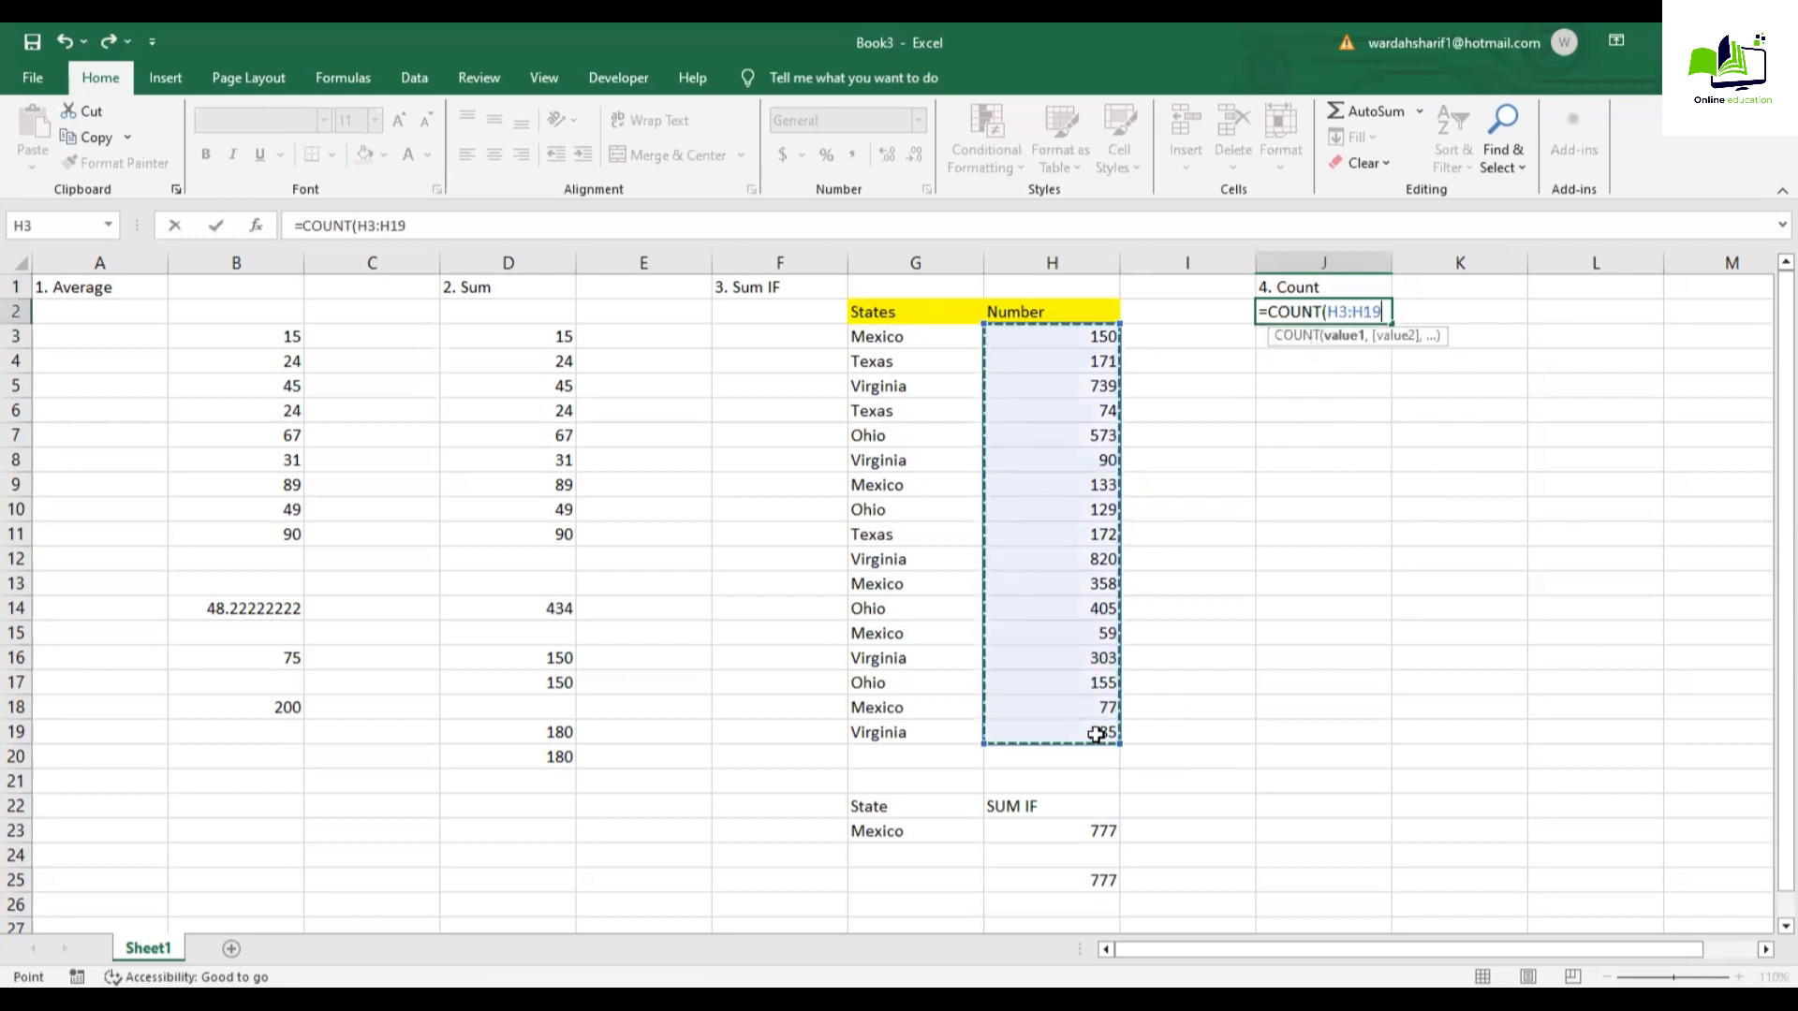
key(Return)
Step: Add the section heading "5. Counta" in cell J5
click(1321, 393)
text(5. Counta)
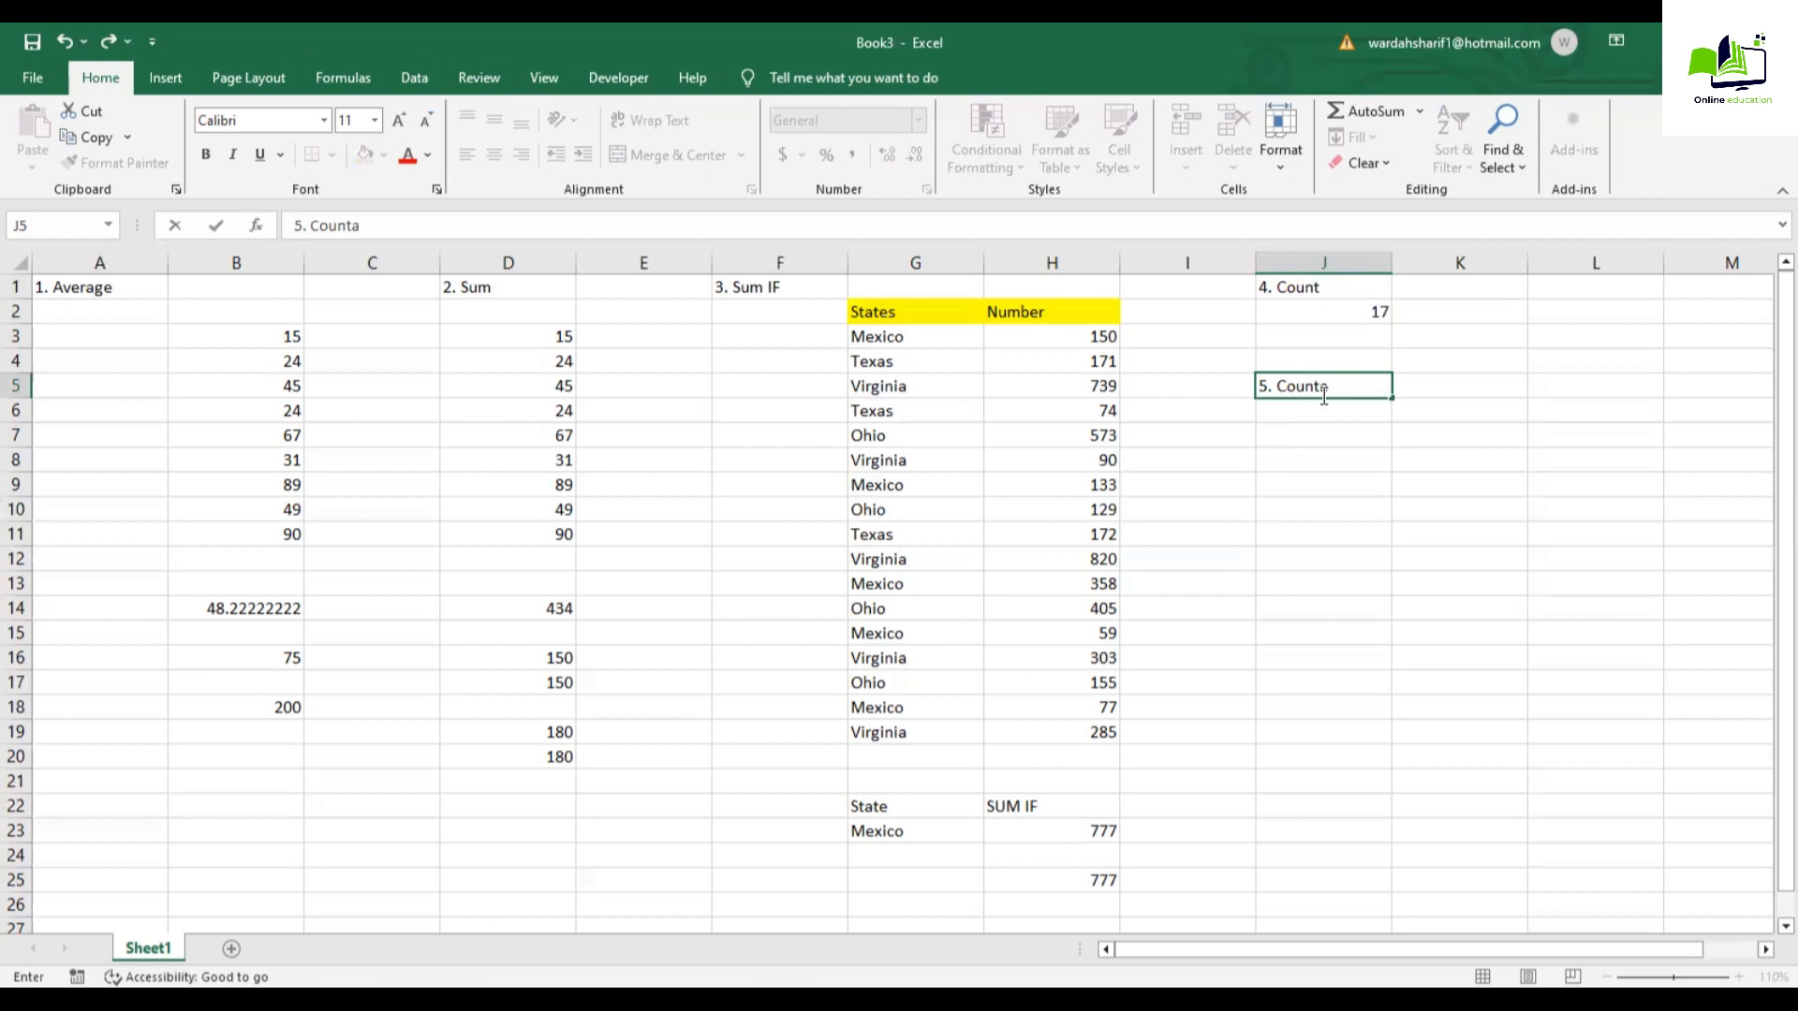
key(Return)
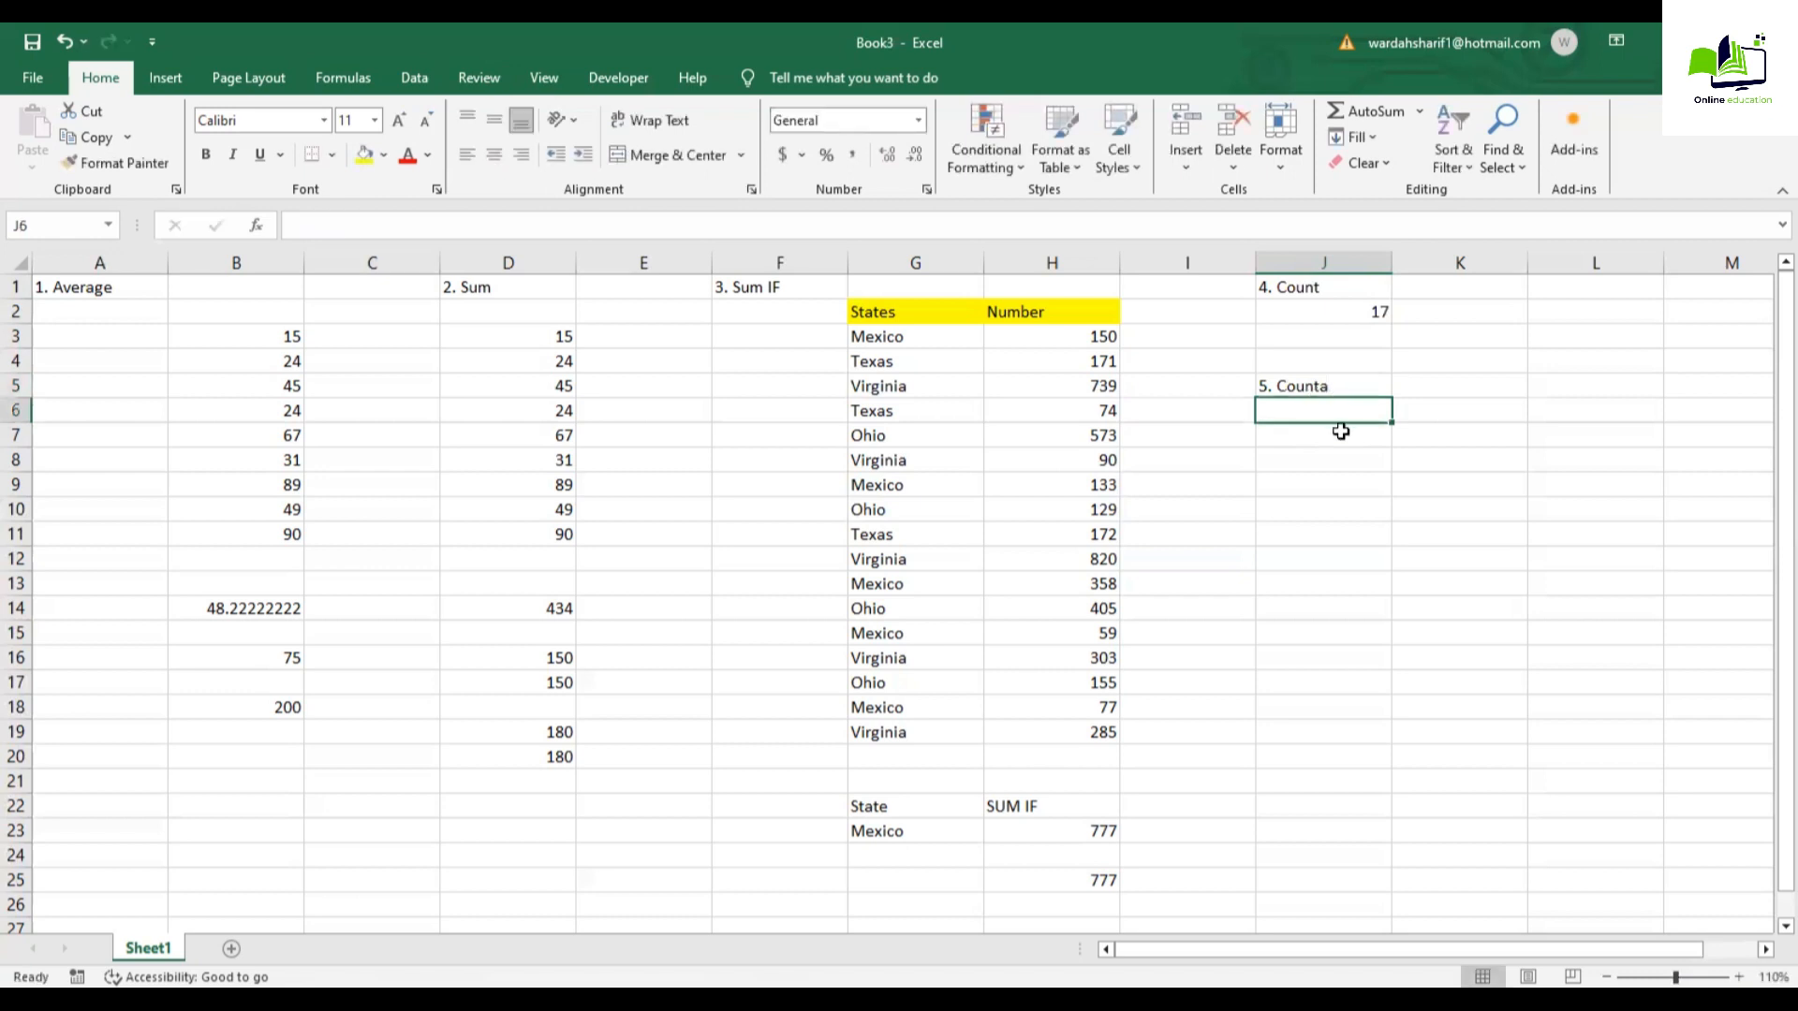
Step: Enter a COUNTA formula in cell J7 over the States range G3:G19
click(1332, 429)
text(=cou)
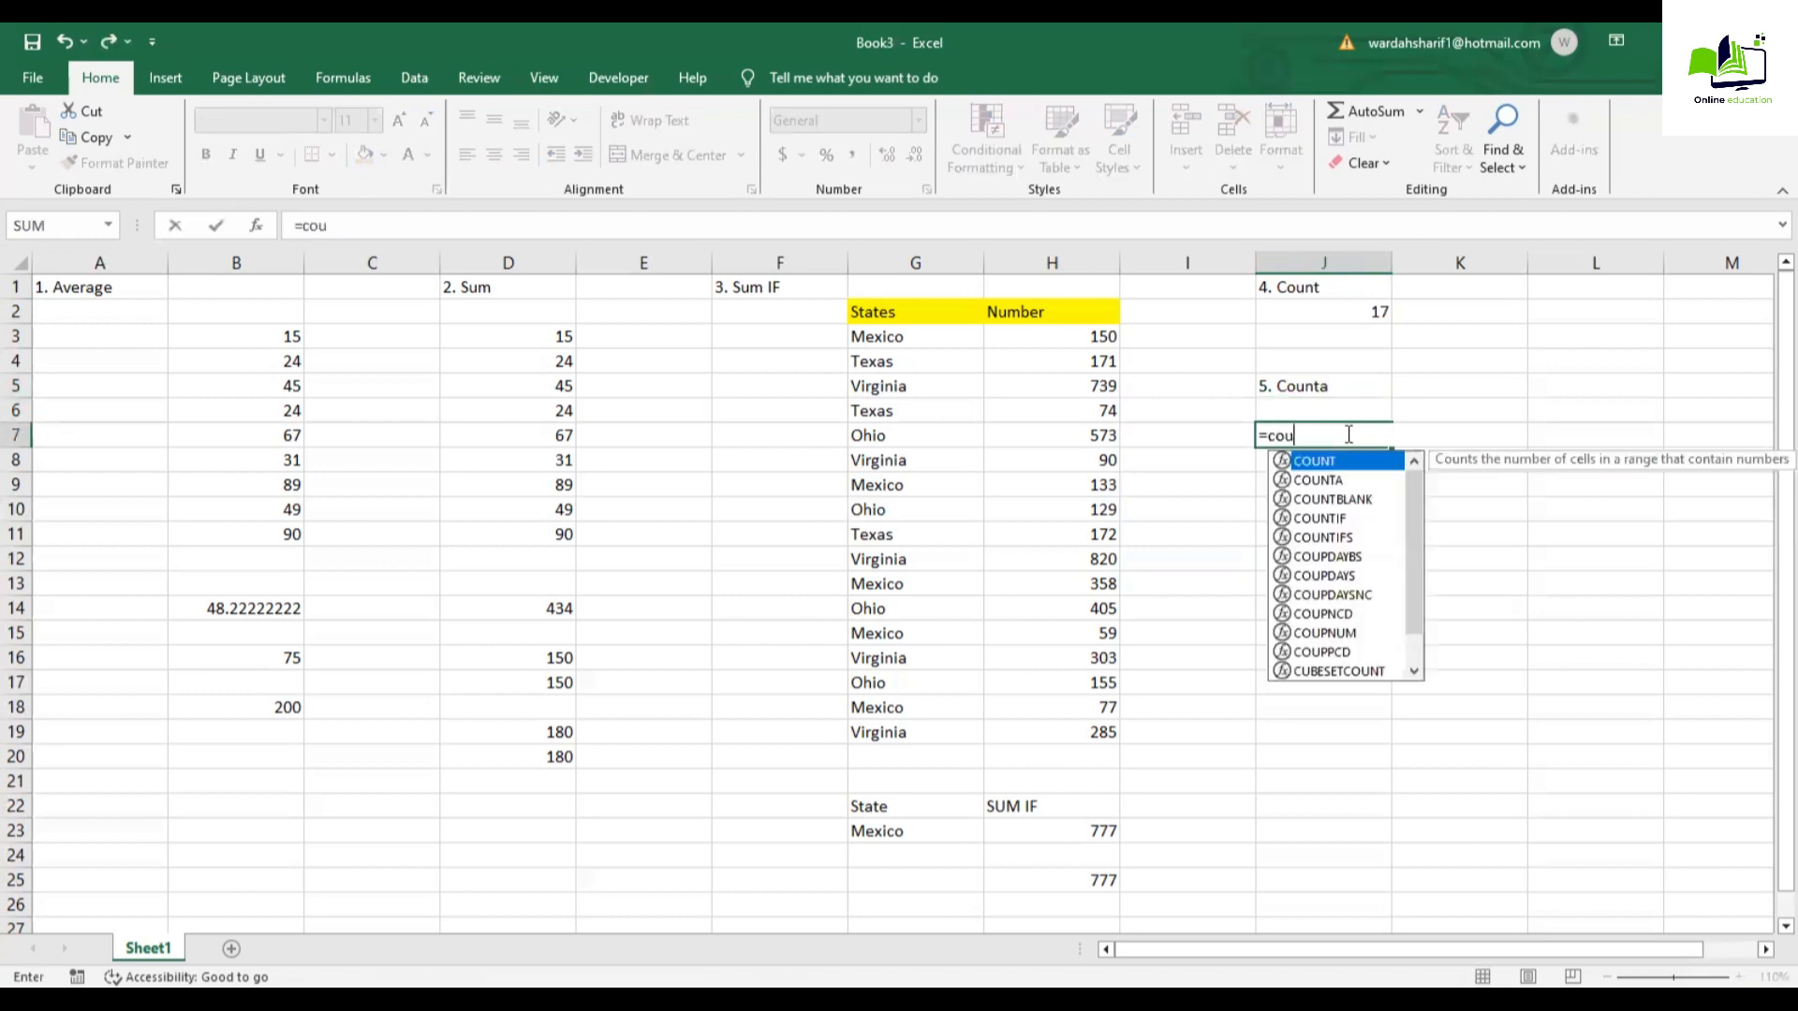
text(nta)
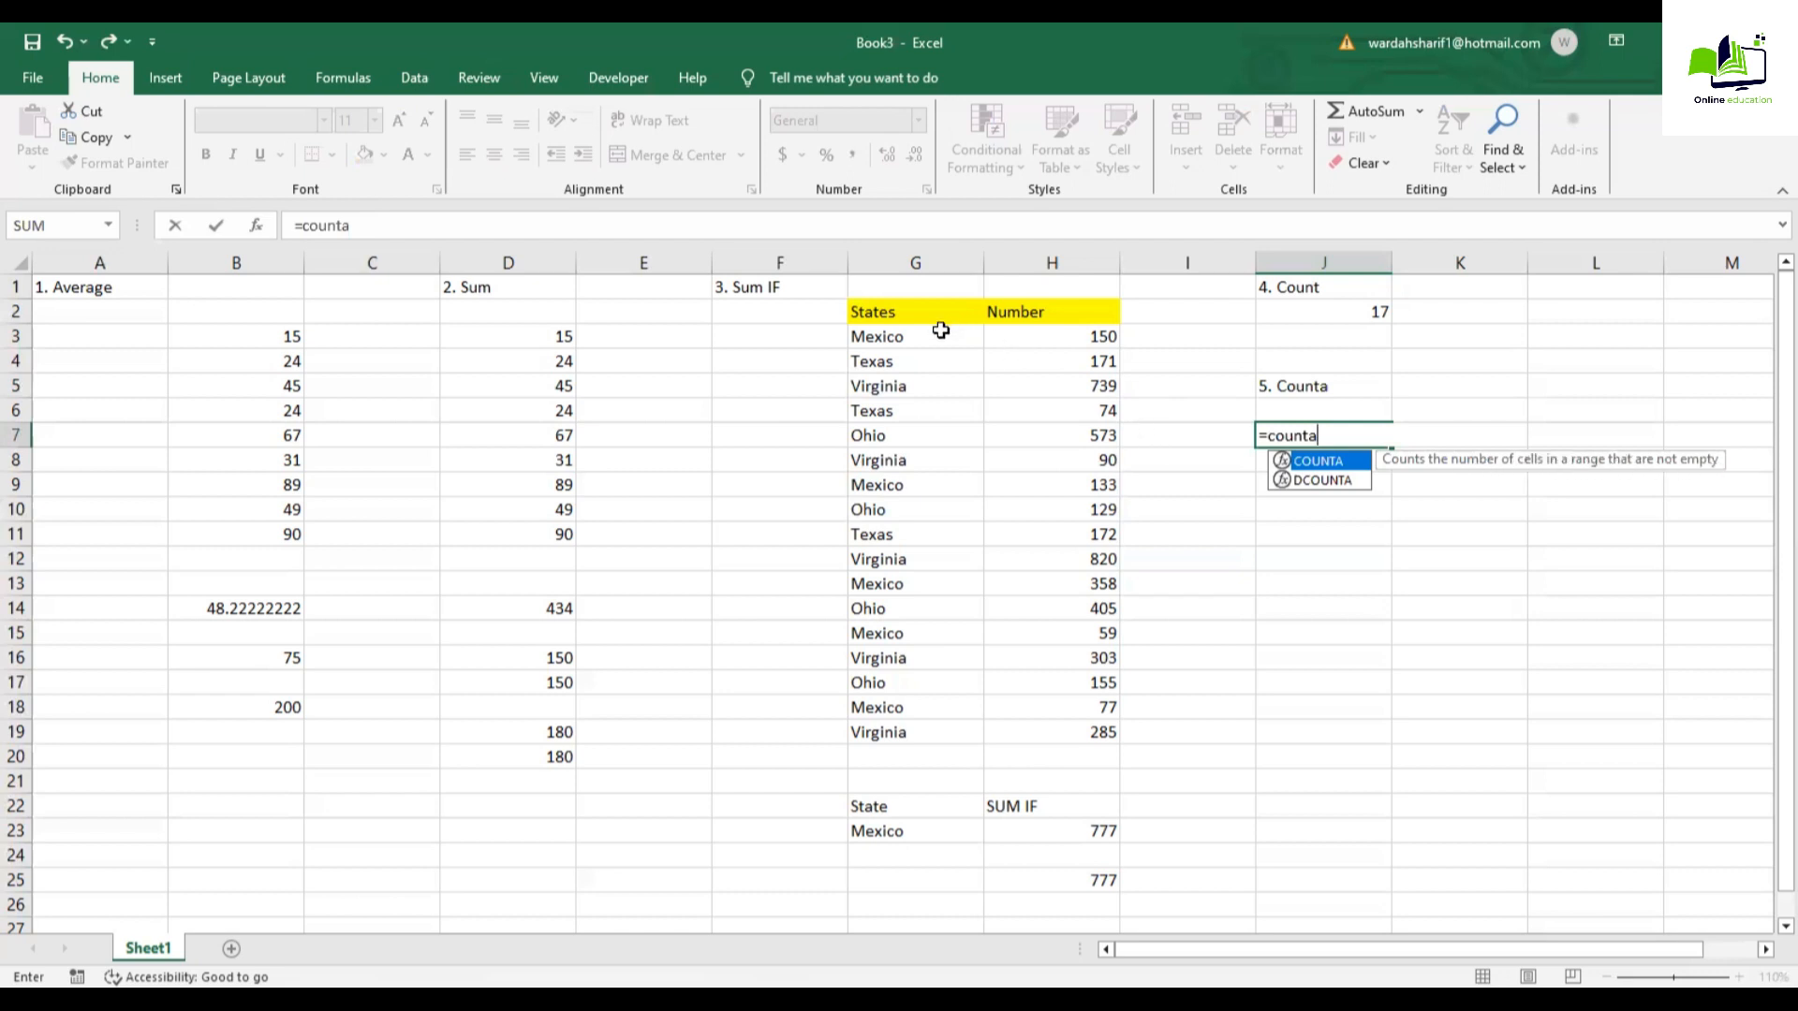
key(Tab)
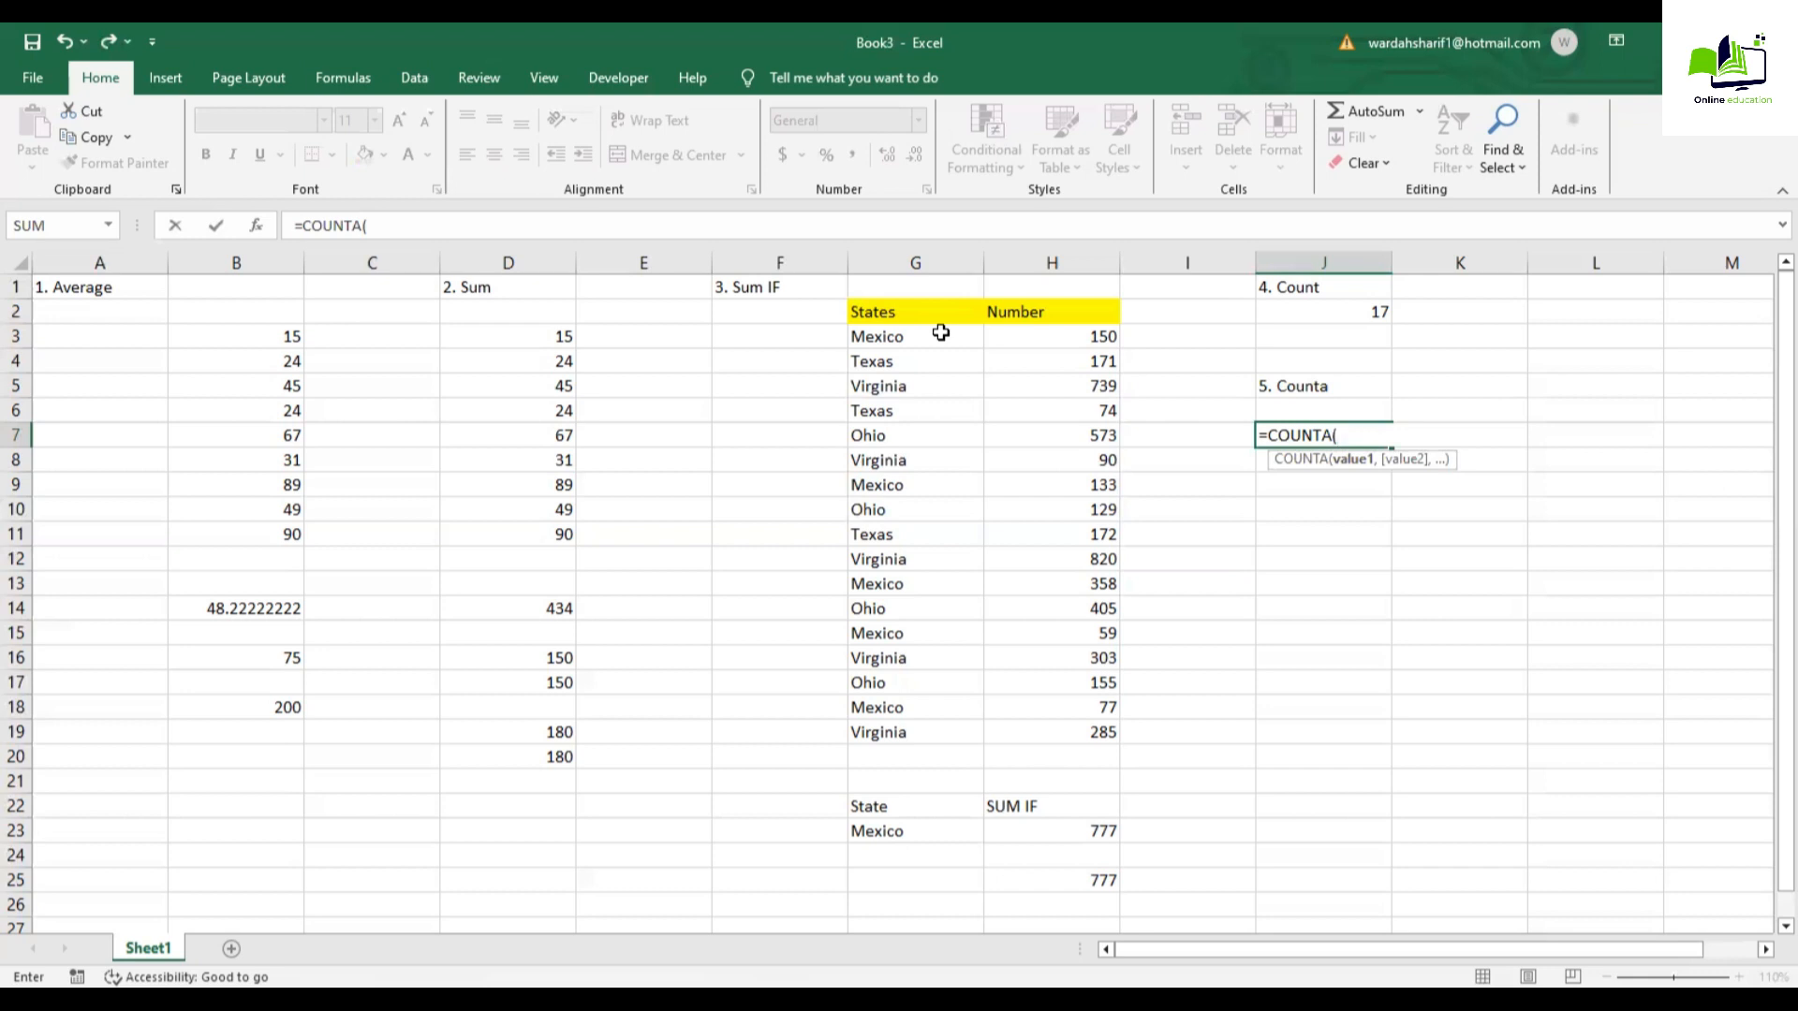
drag(943, 335, 948, 728)
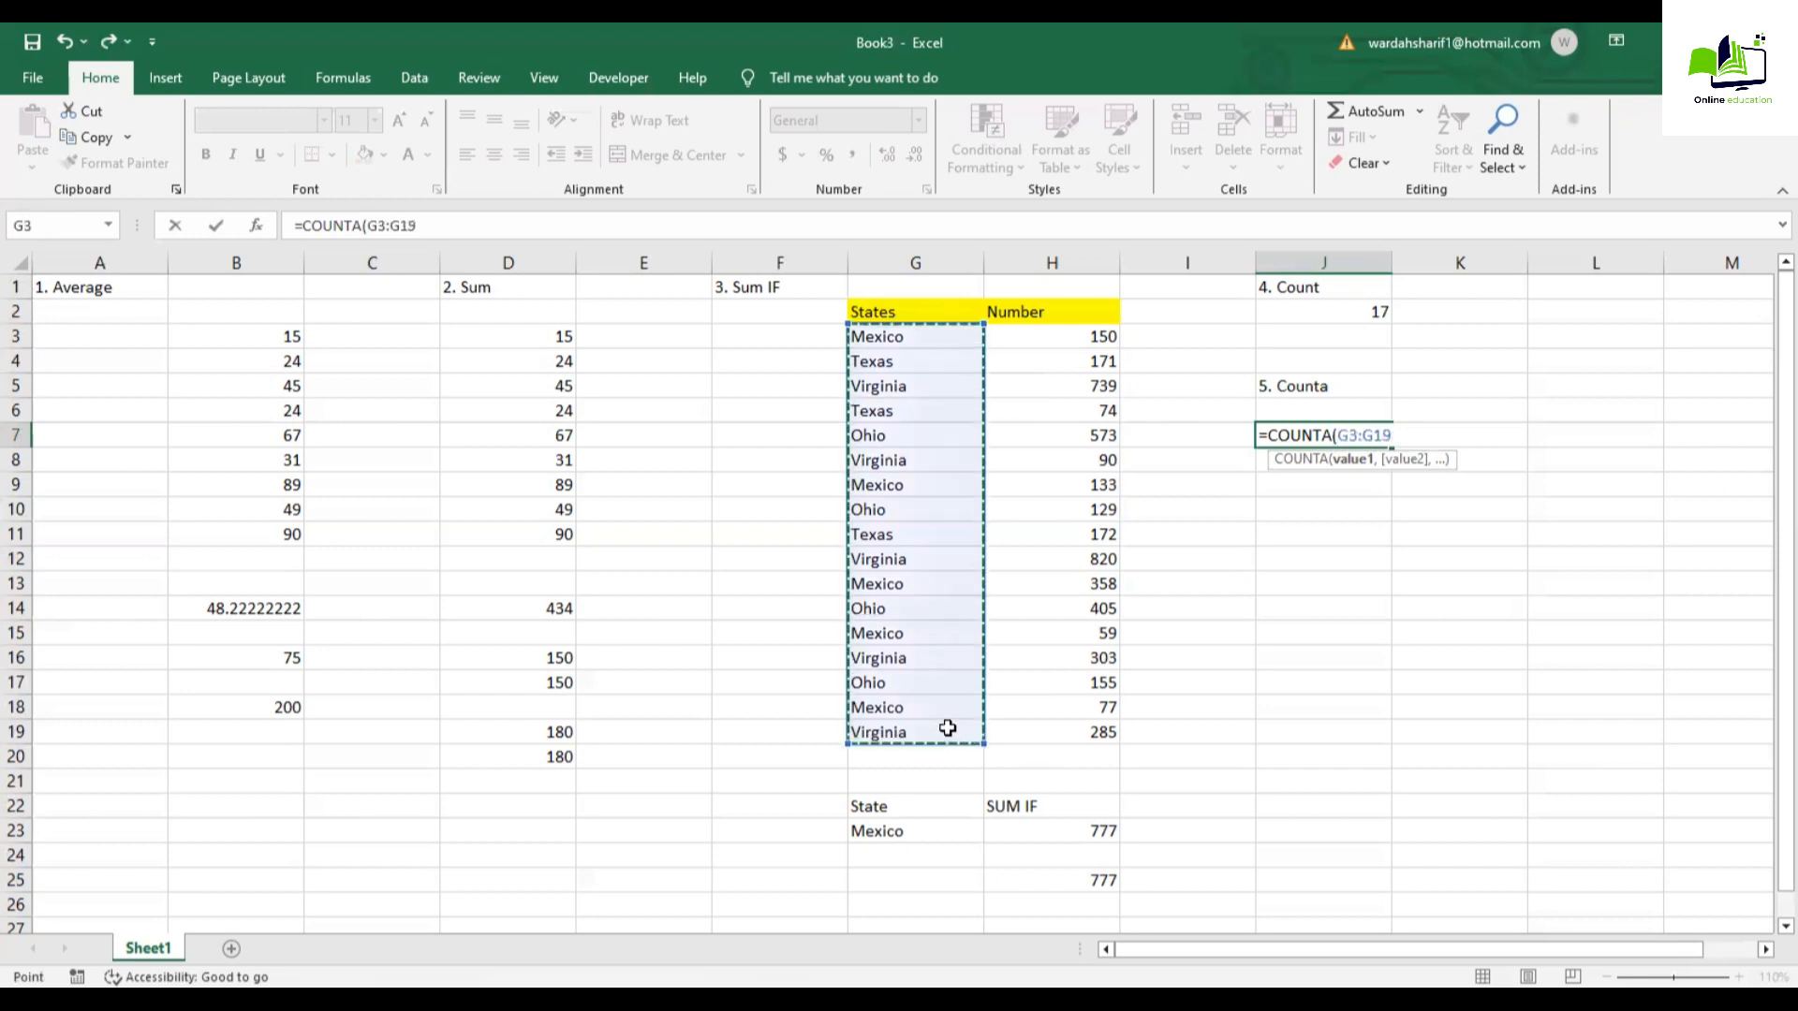
key(Return)
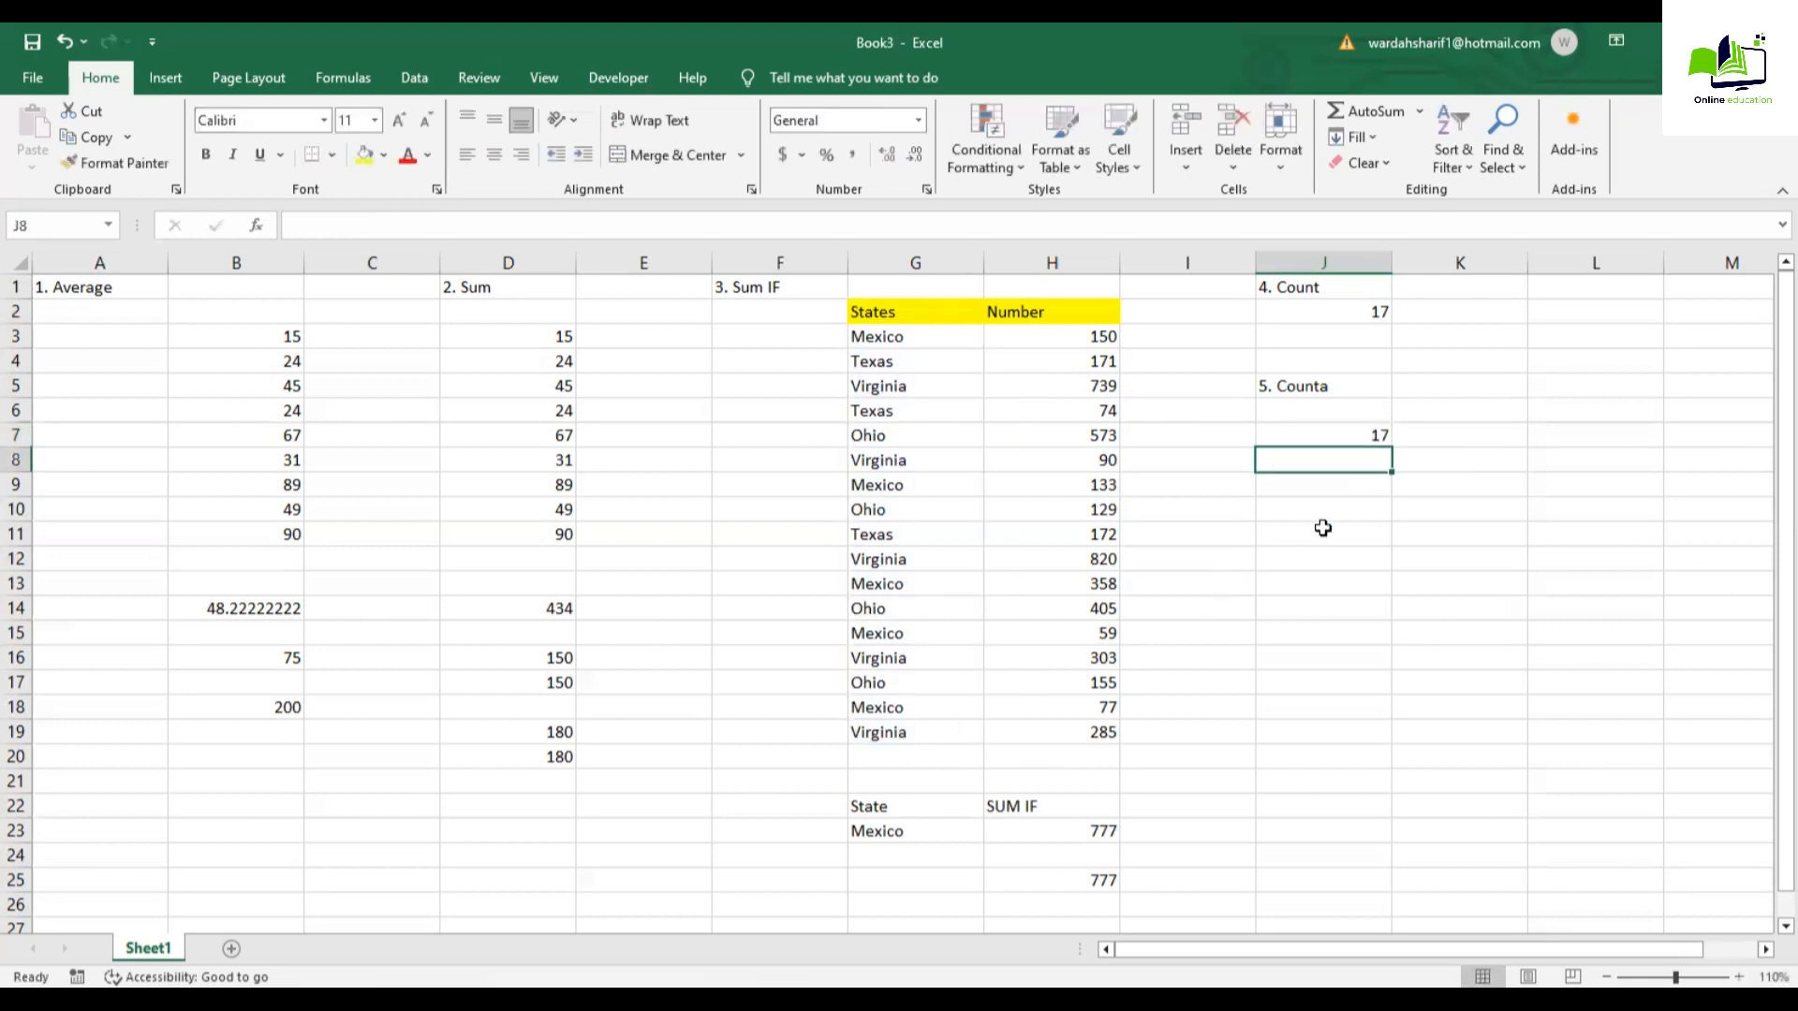
Step: Clear the state names in cells G8:G10 and check the COUNTA formula in J7
drag(903, 463, 913, 513)
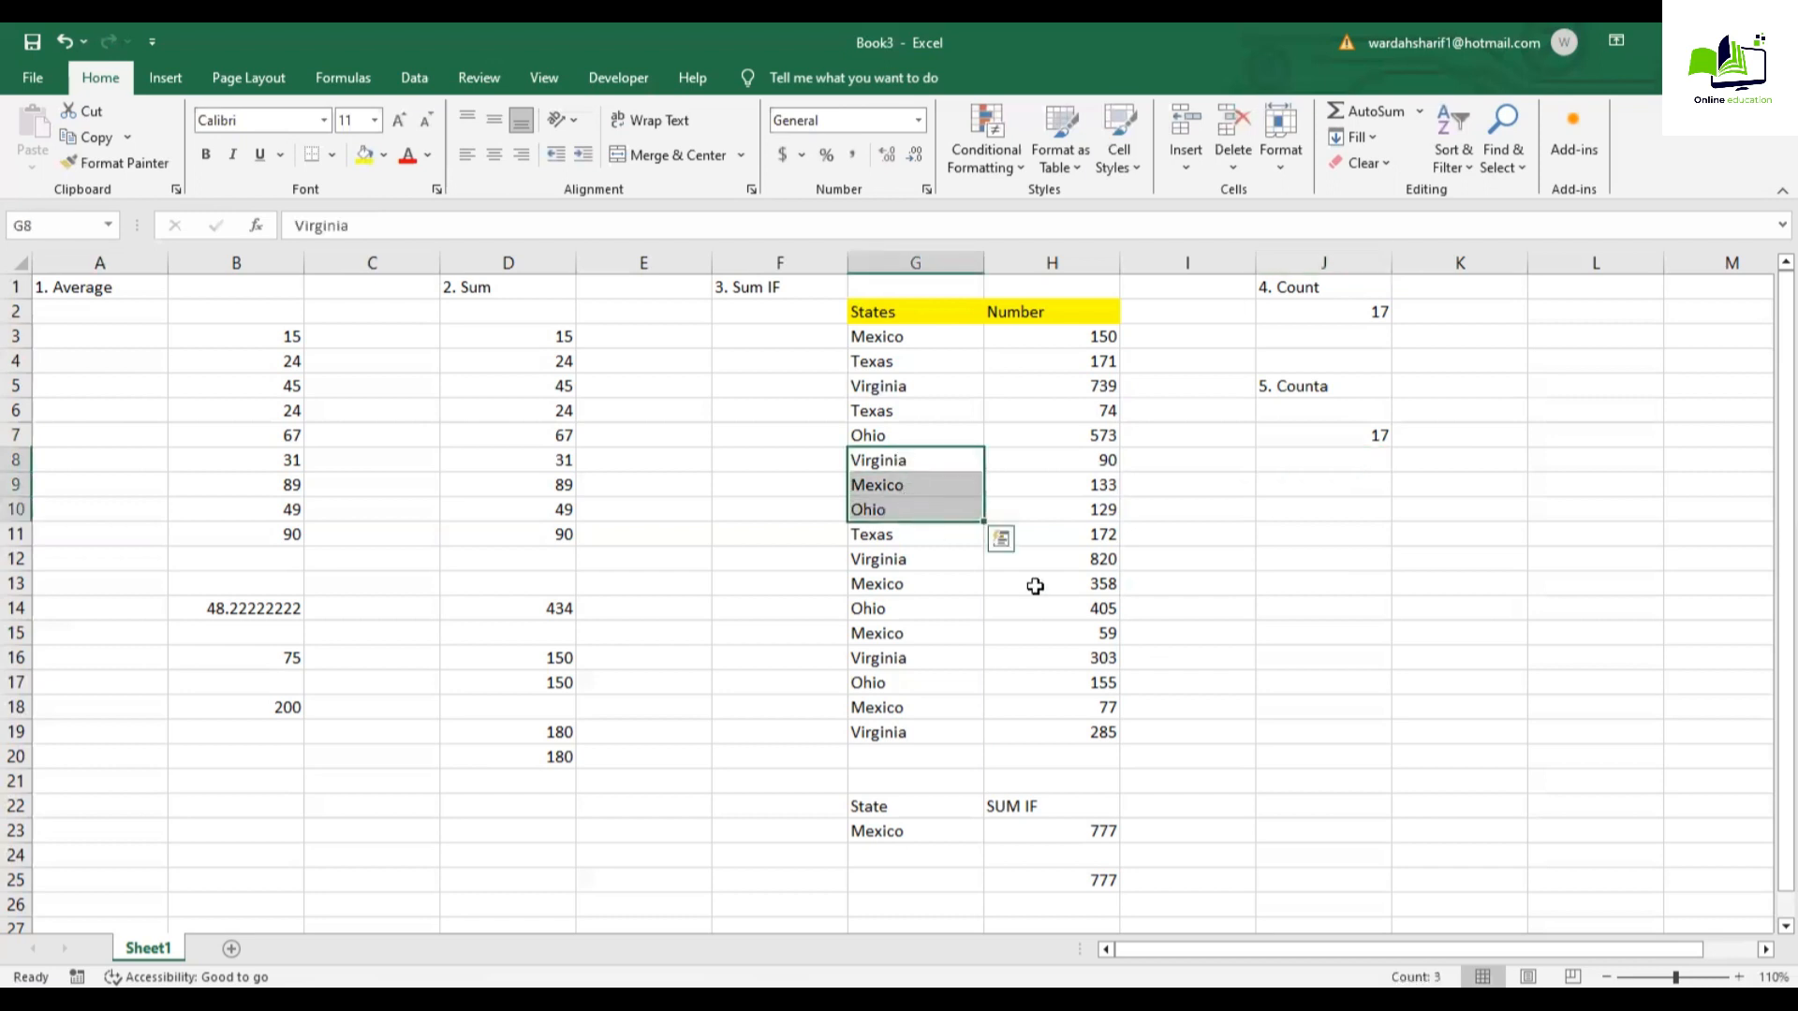
key(Delete)
click(1352, 438)
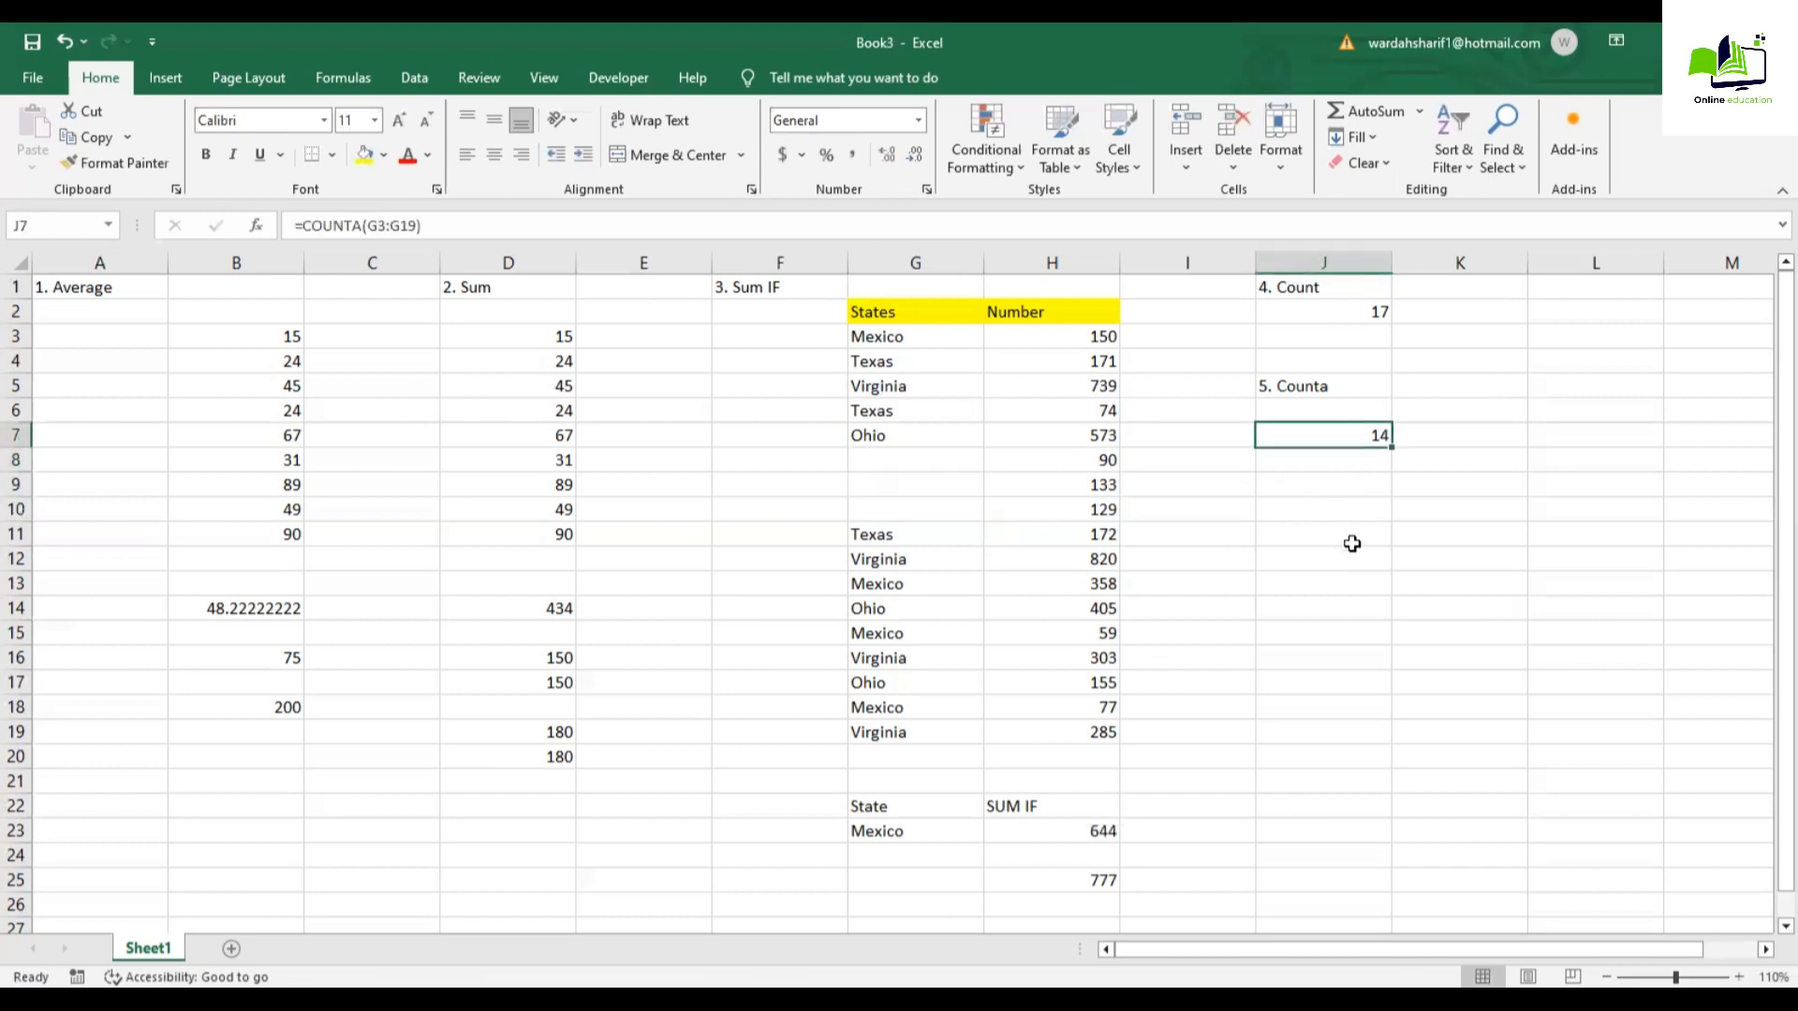
Step: Add the section heading "6. Count Blank" in cell J10
double_click(1337, 514)
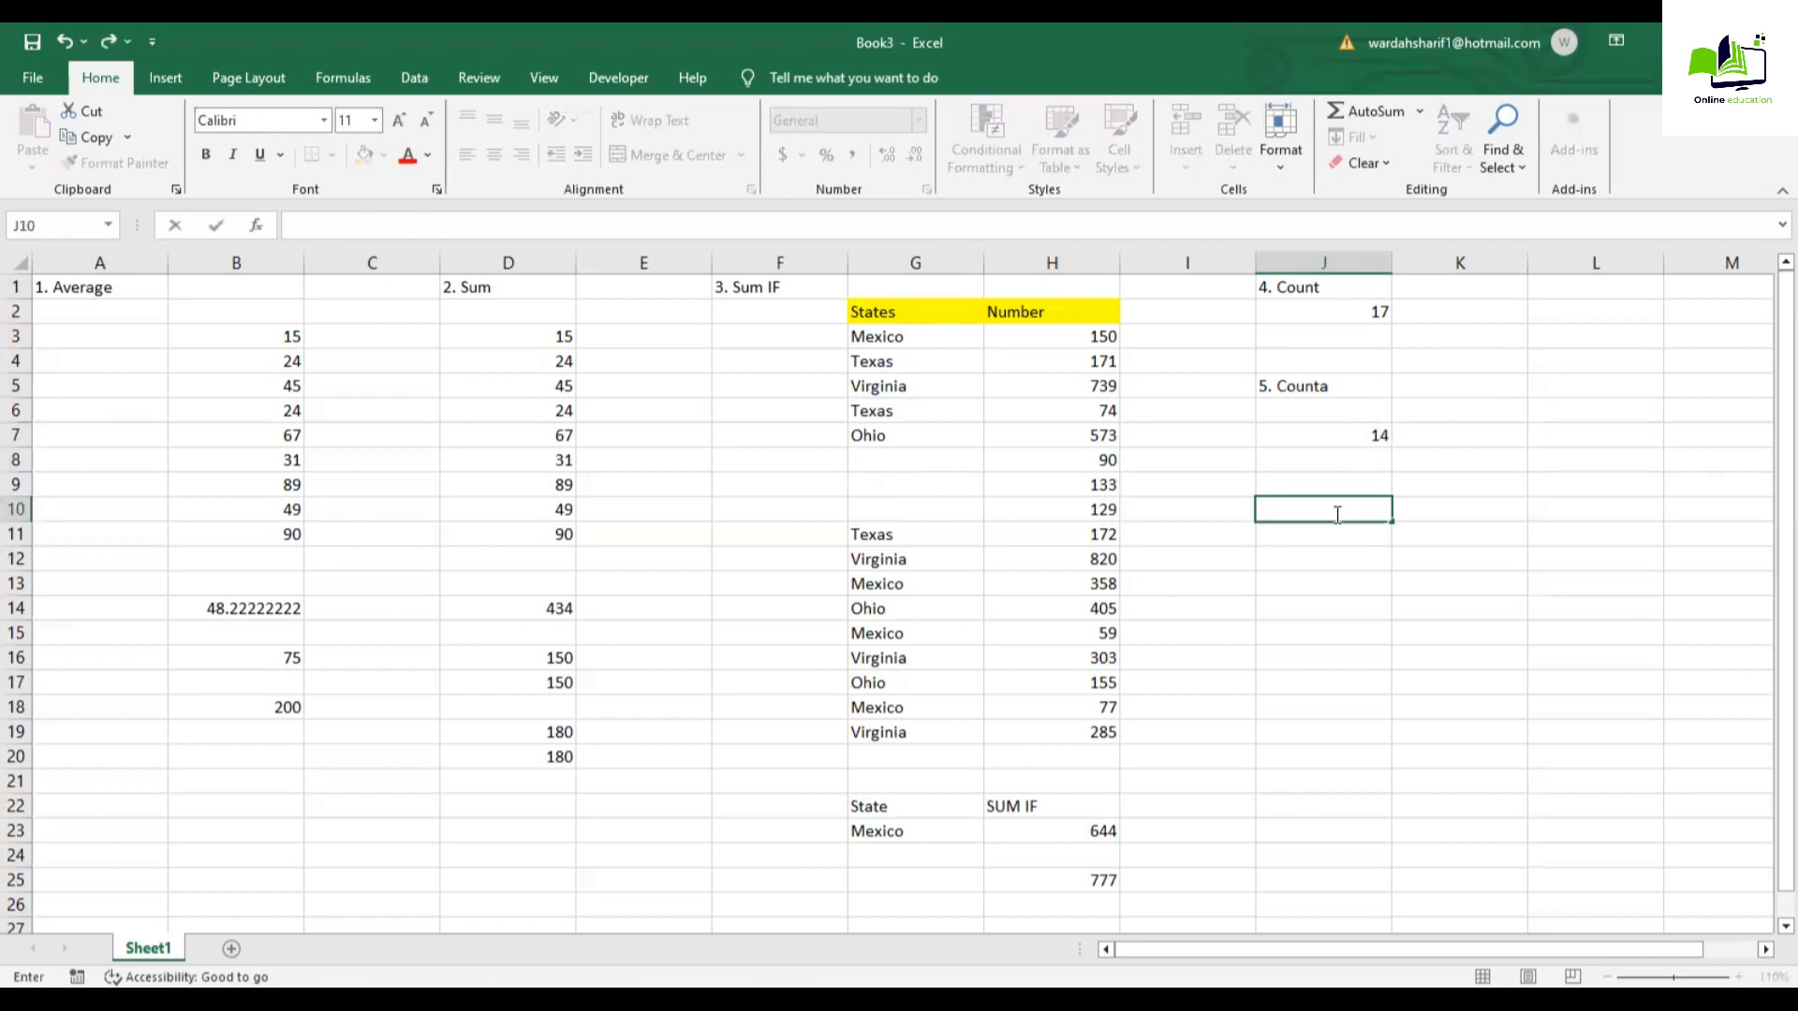
text(6. Count Blank)
key(Return)
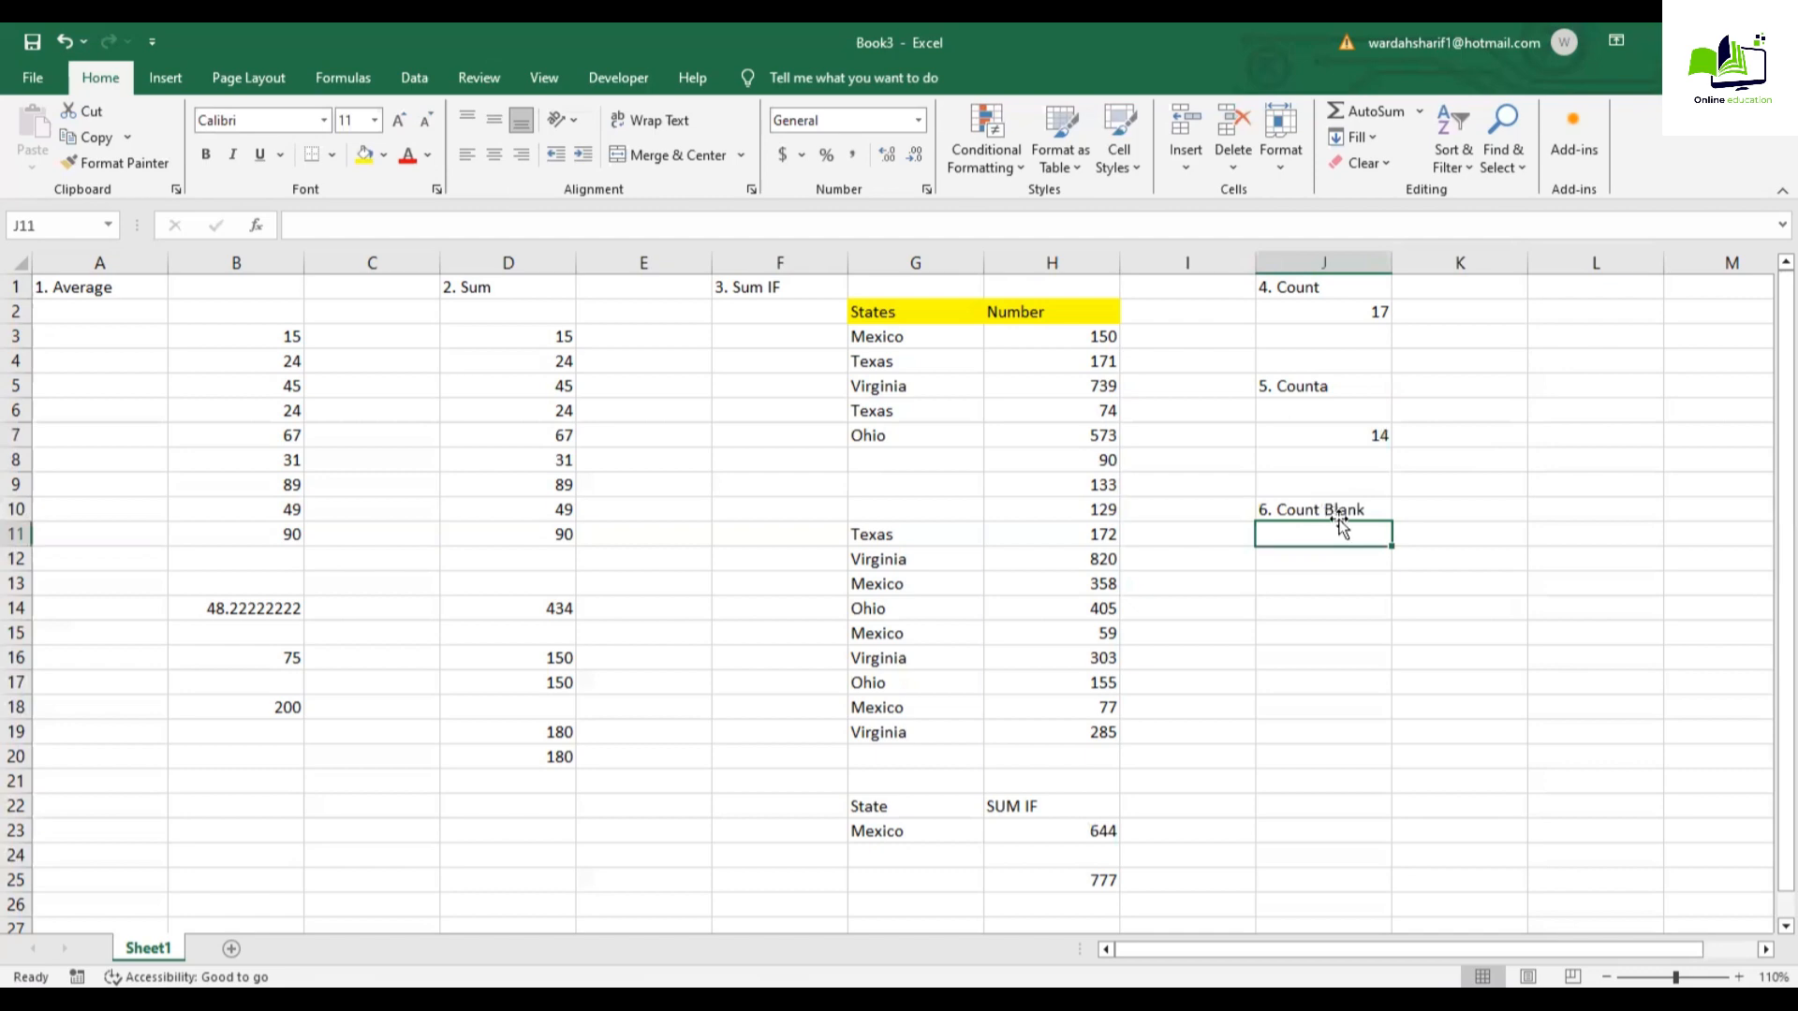
Step: Enter =COUNTBLANK(G3:G19) in cell J12 and check it against the empty cells G8 to G10
click(1343, 560)
text(=)
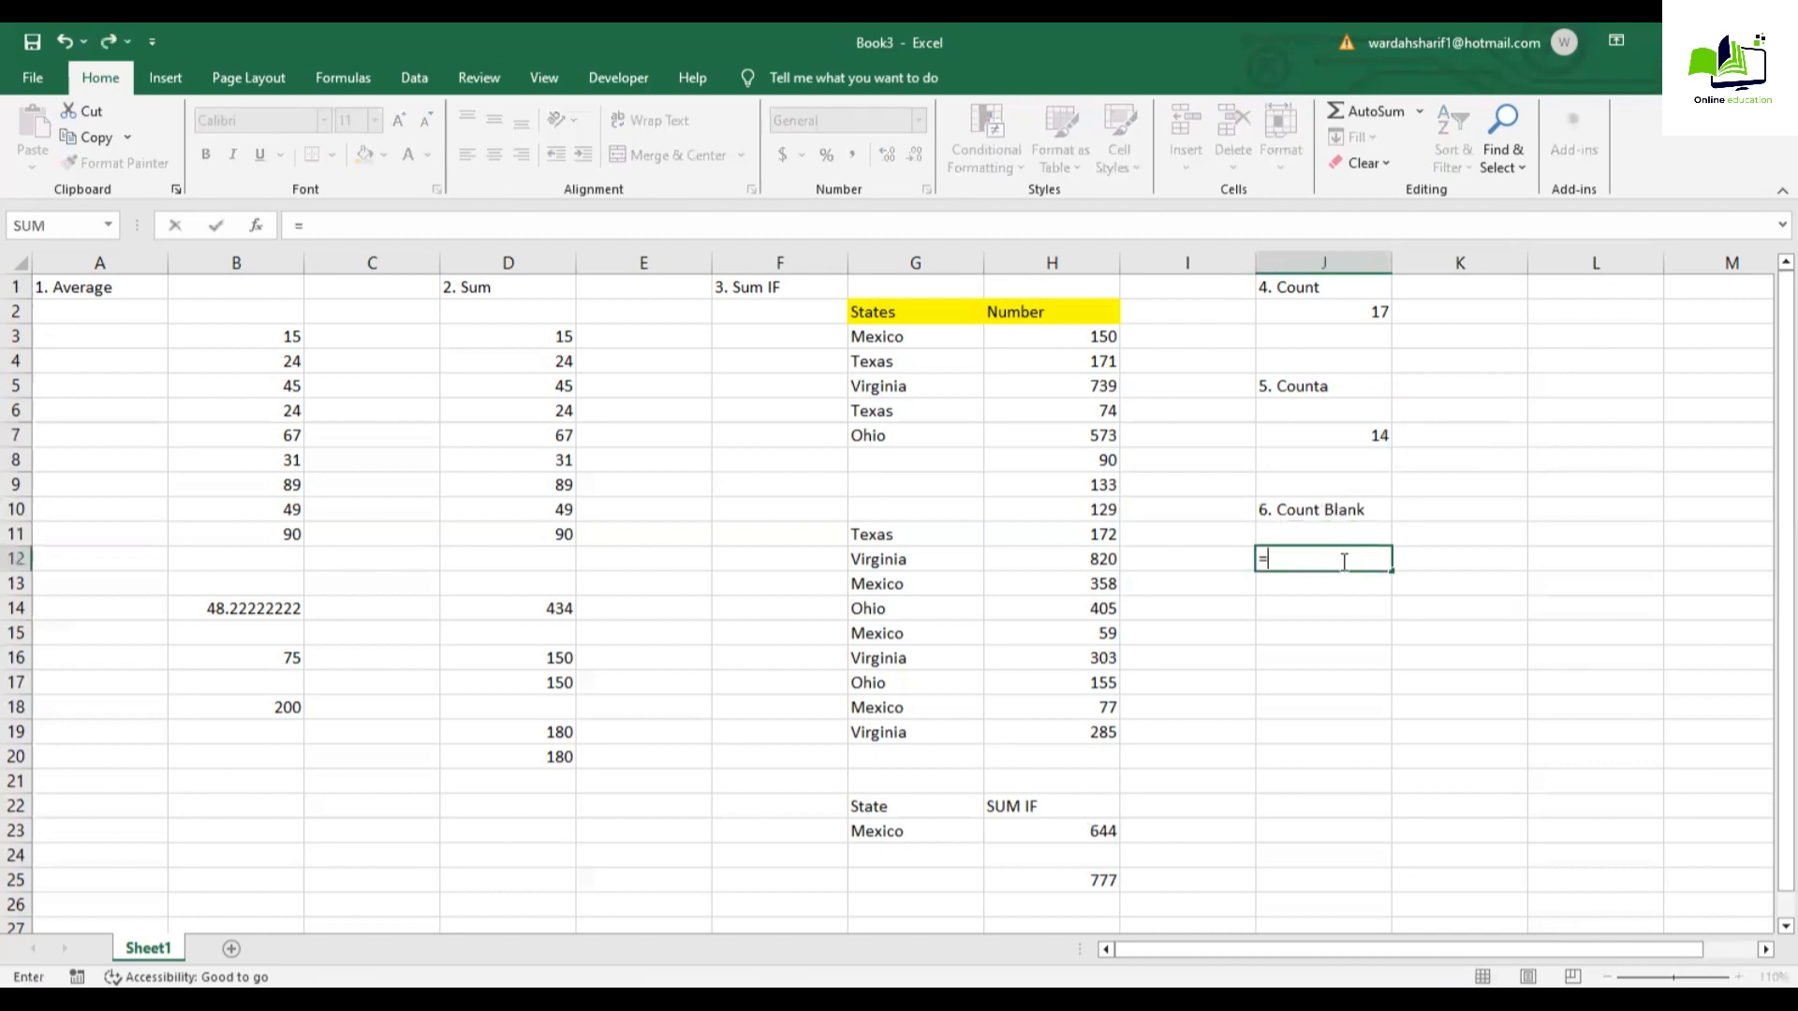
text(count)
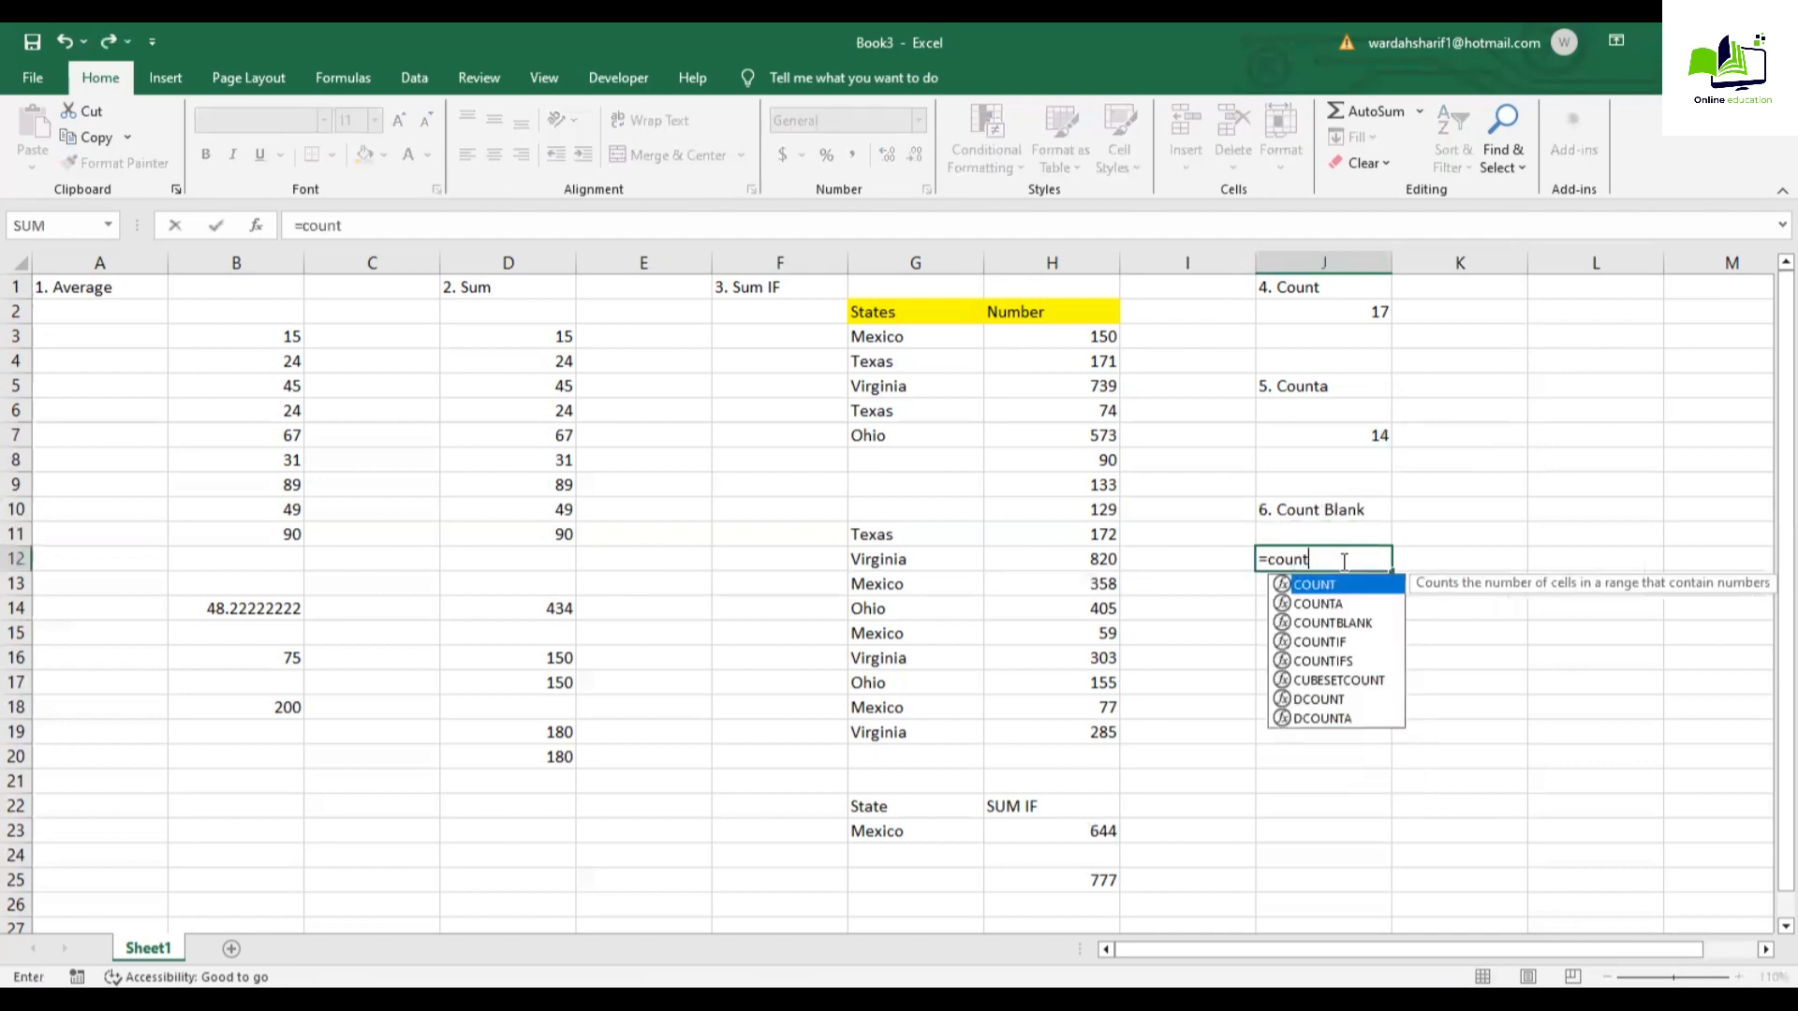
text(b)
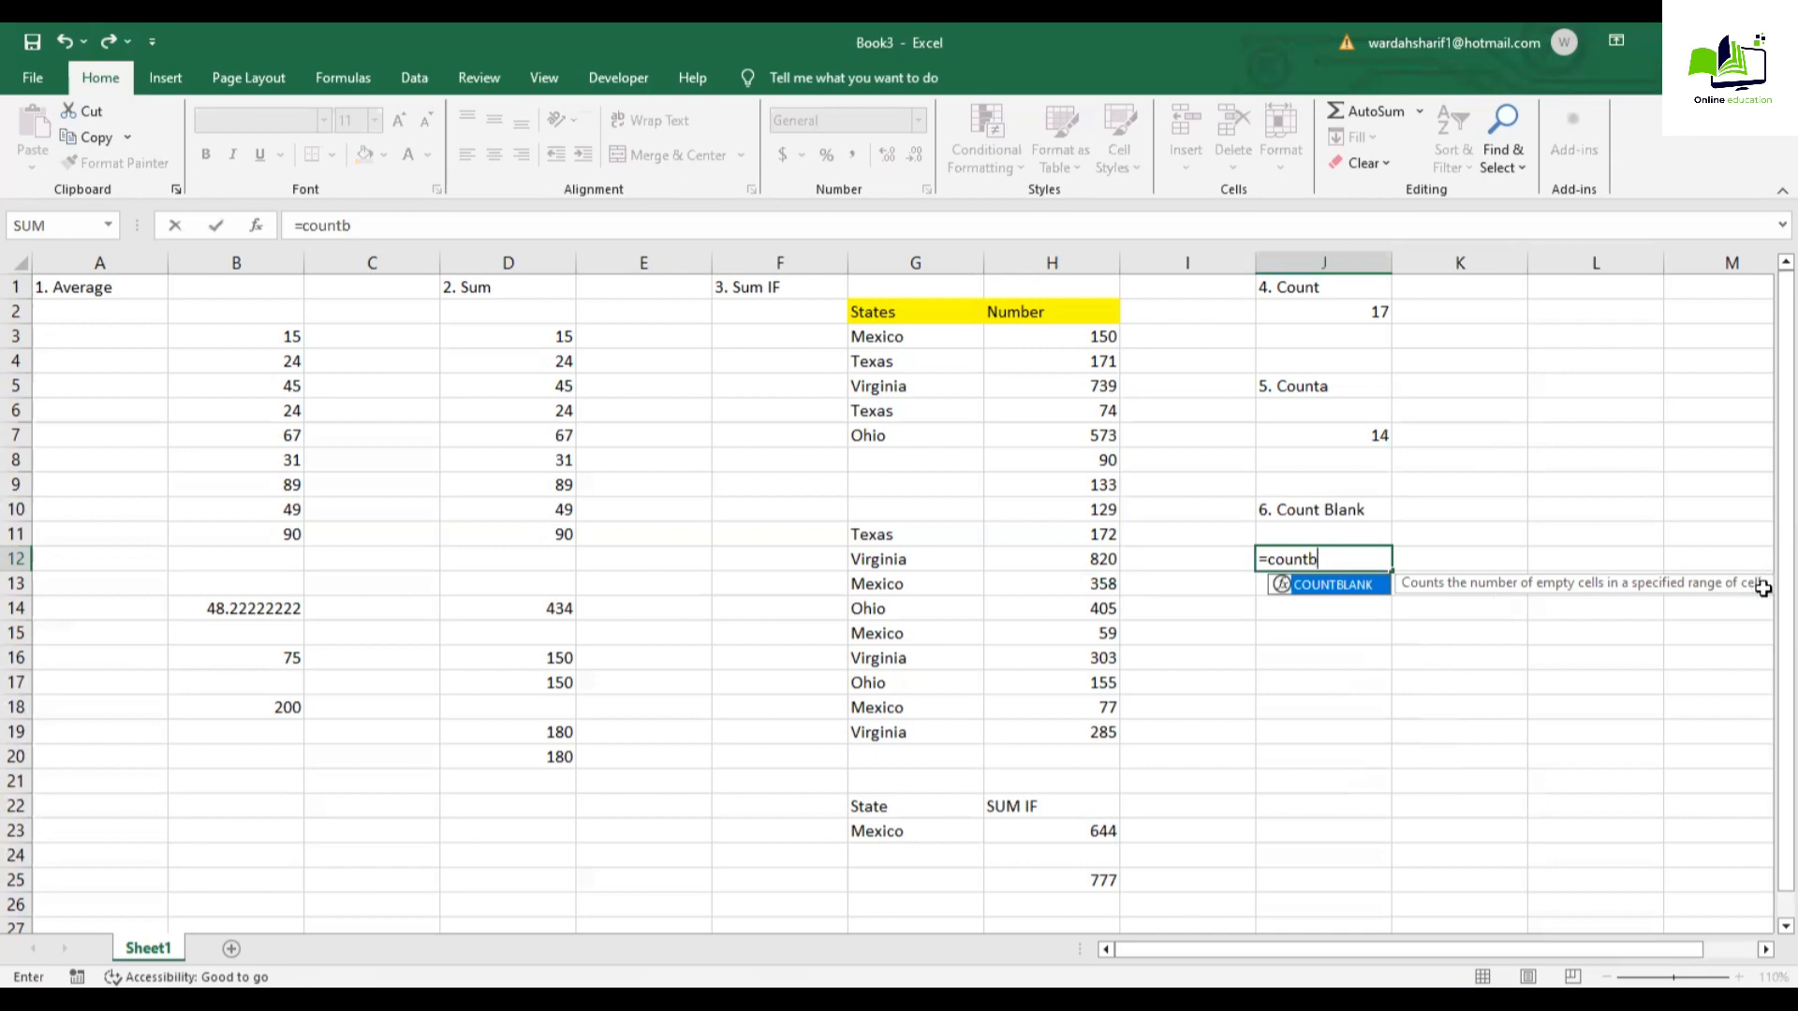
key(Tab)
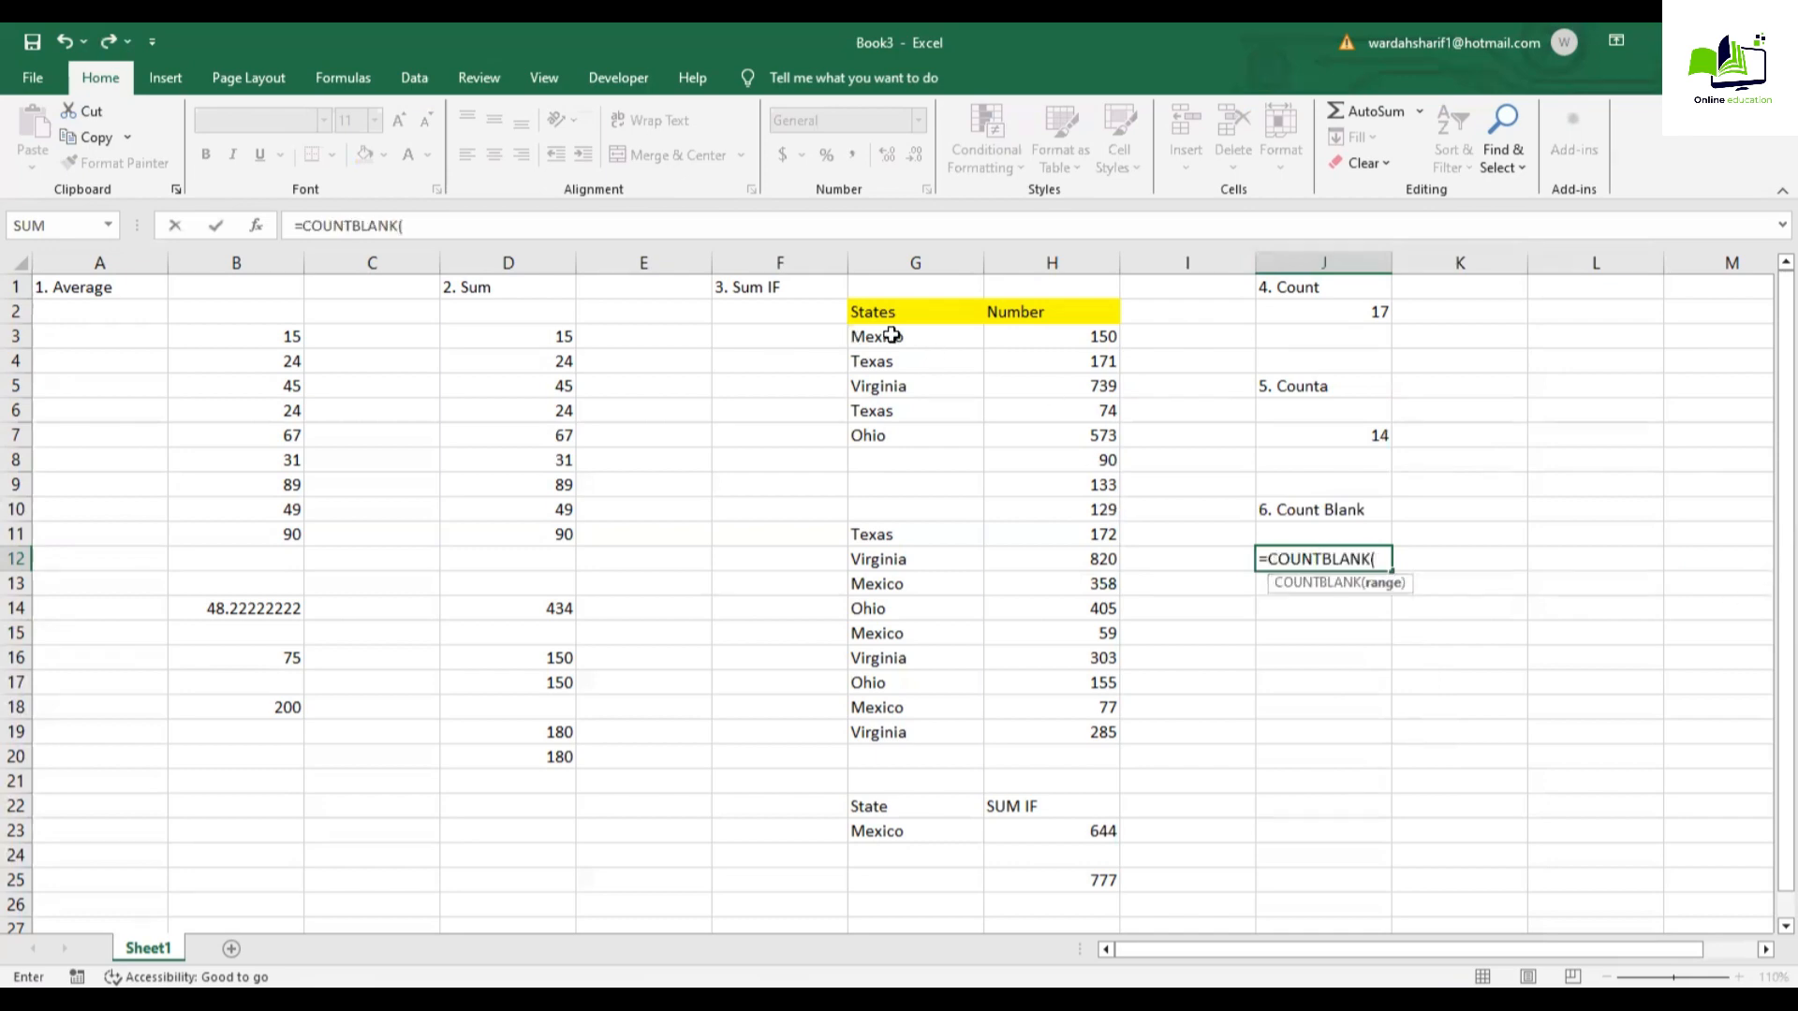
drag(899, 337, 888, 730)
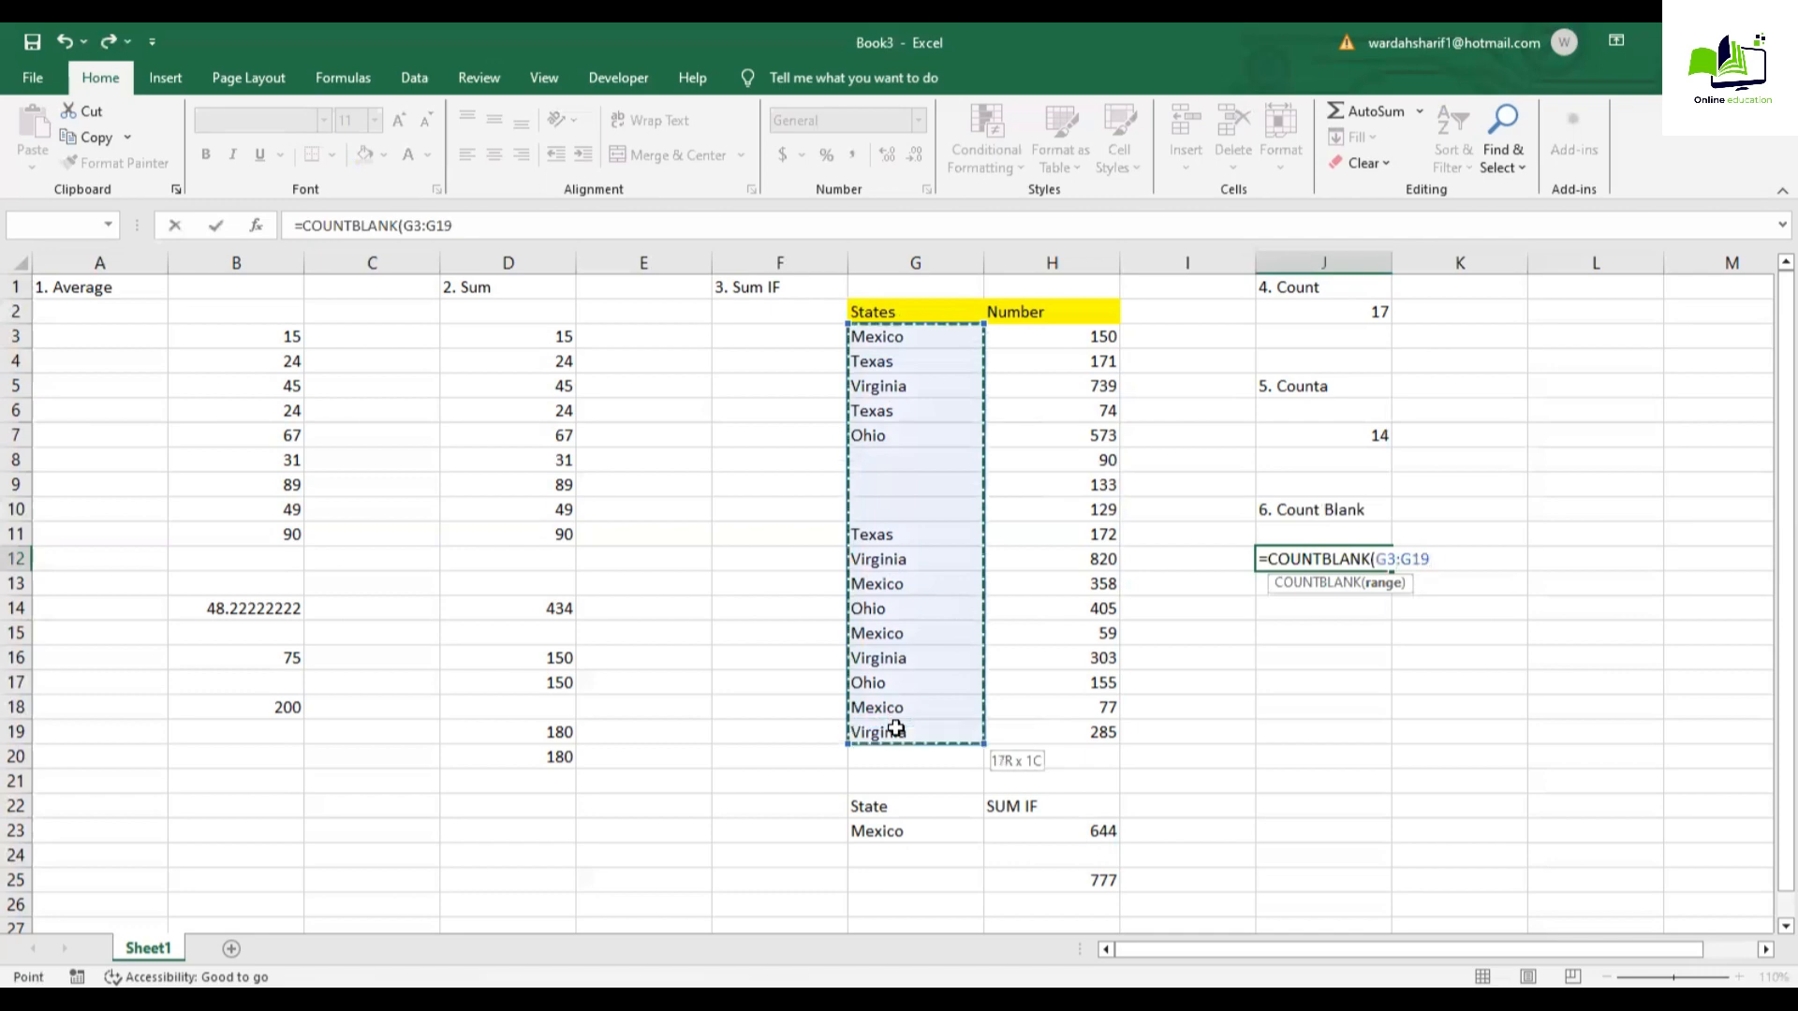
text())
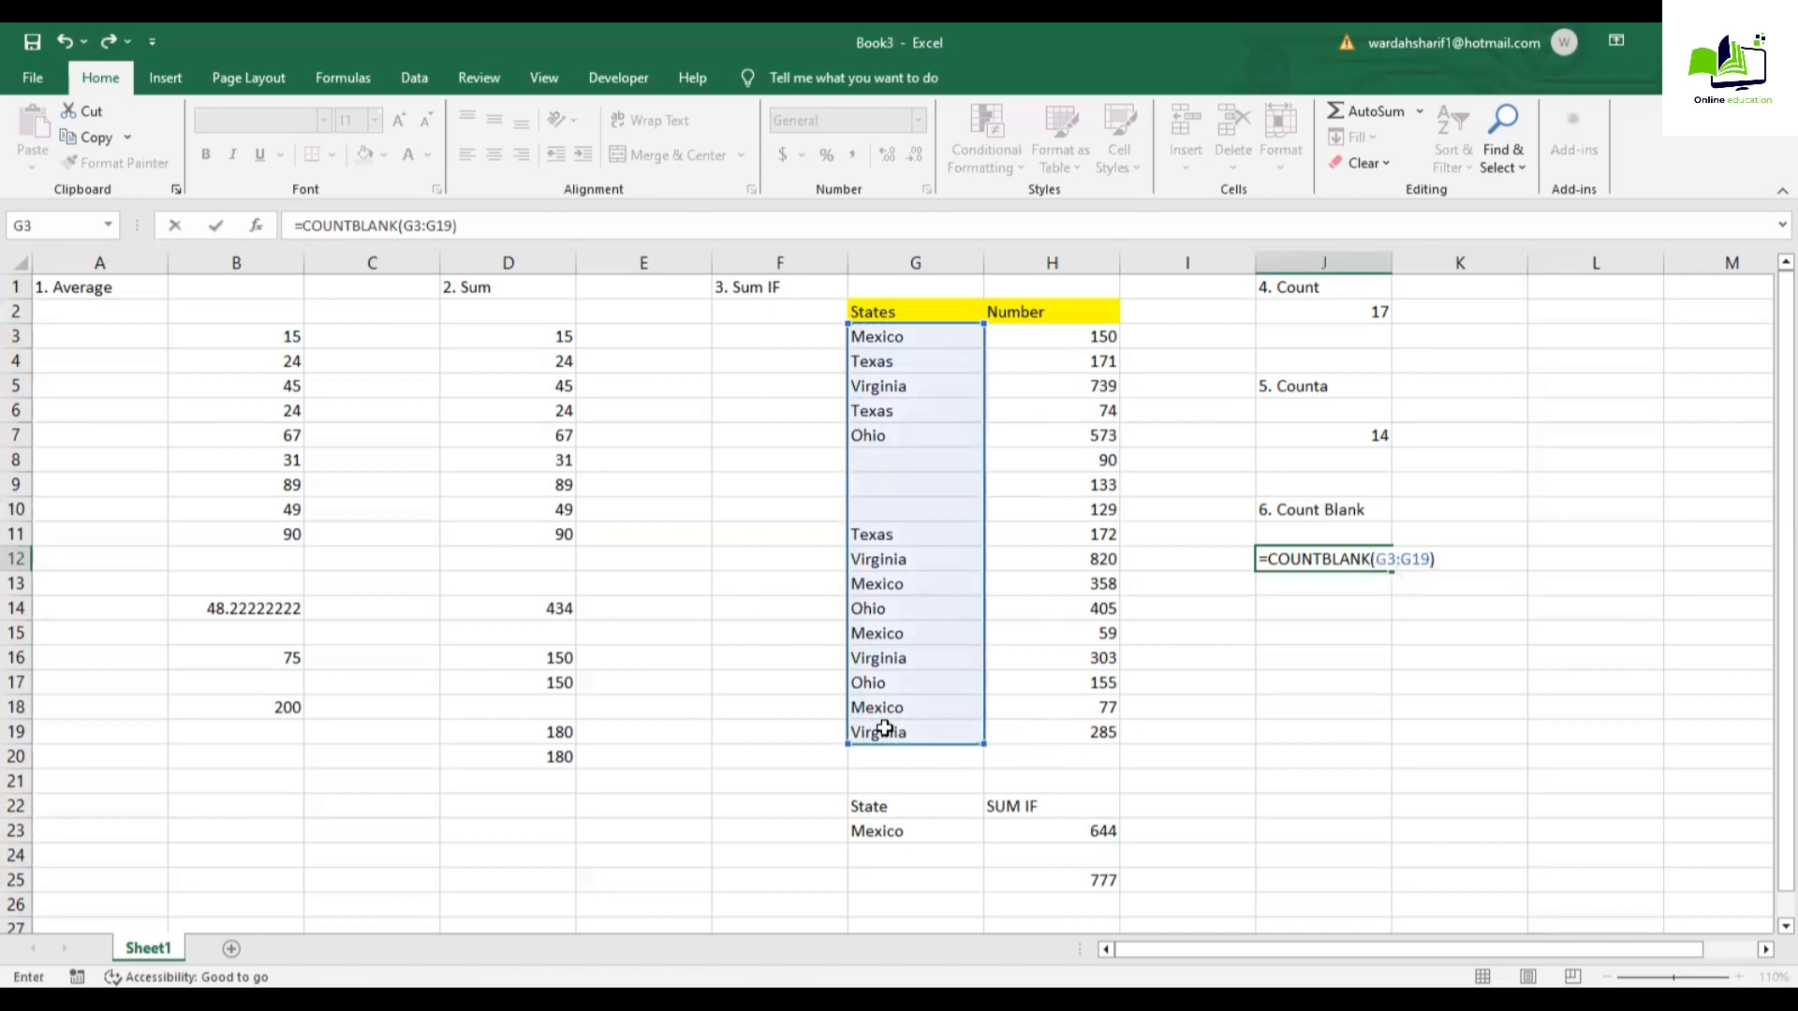
key(Return)
click(1373, 559)
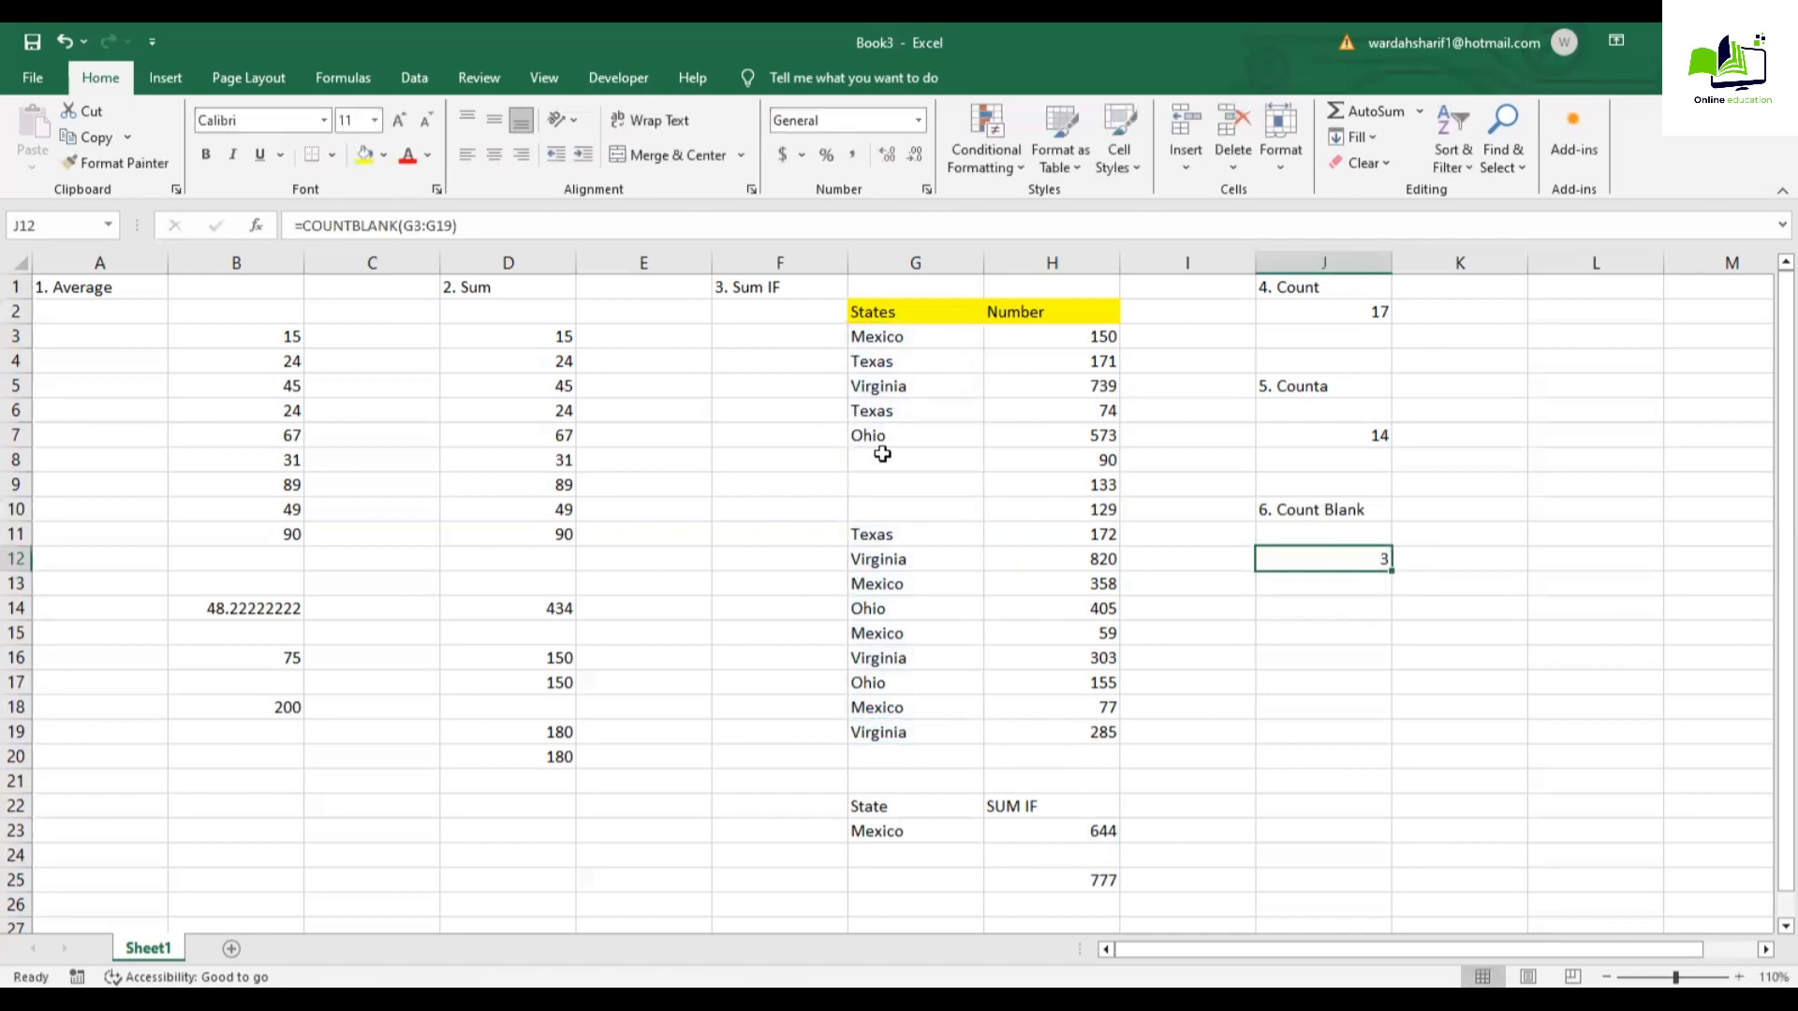
click(882, 456)
key(Down)
key(Down)
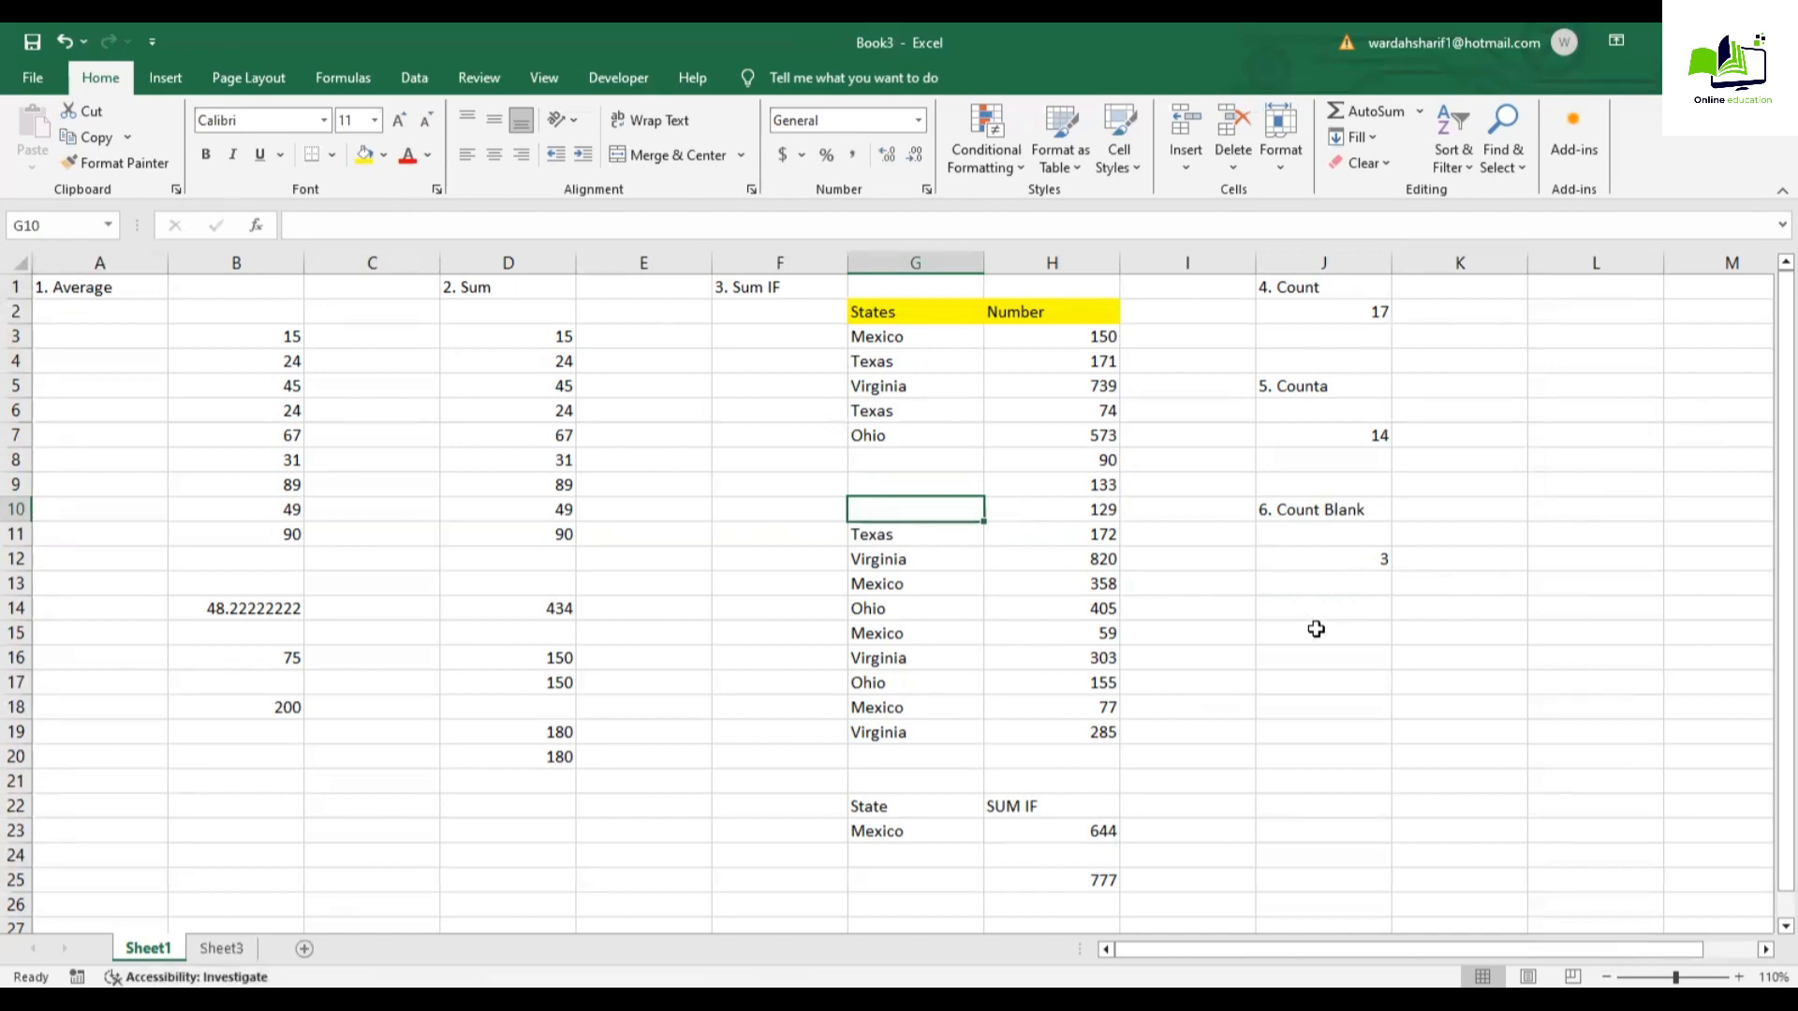
Step: Add the section heading "7. Count IF" in cell J15
click(1315, 629)
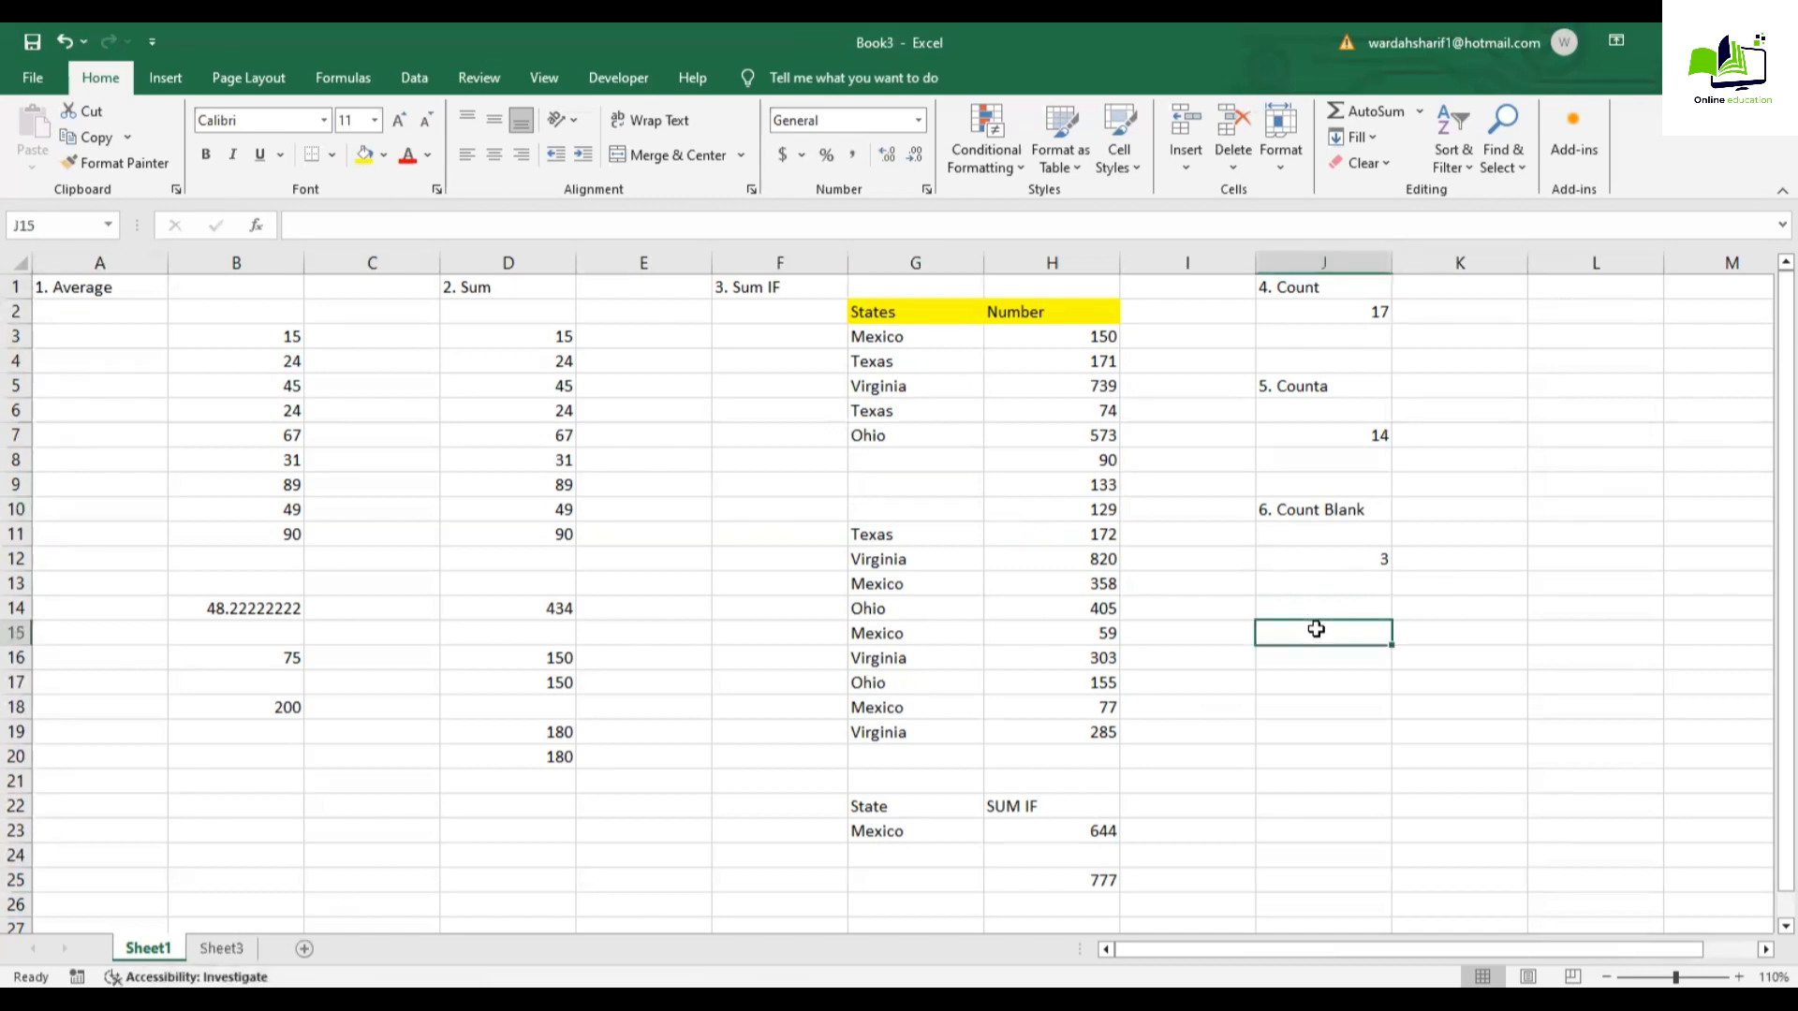
text(7. Count)
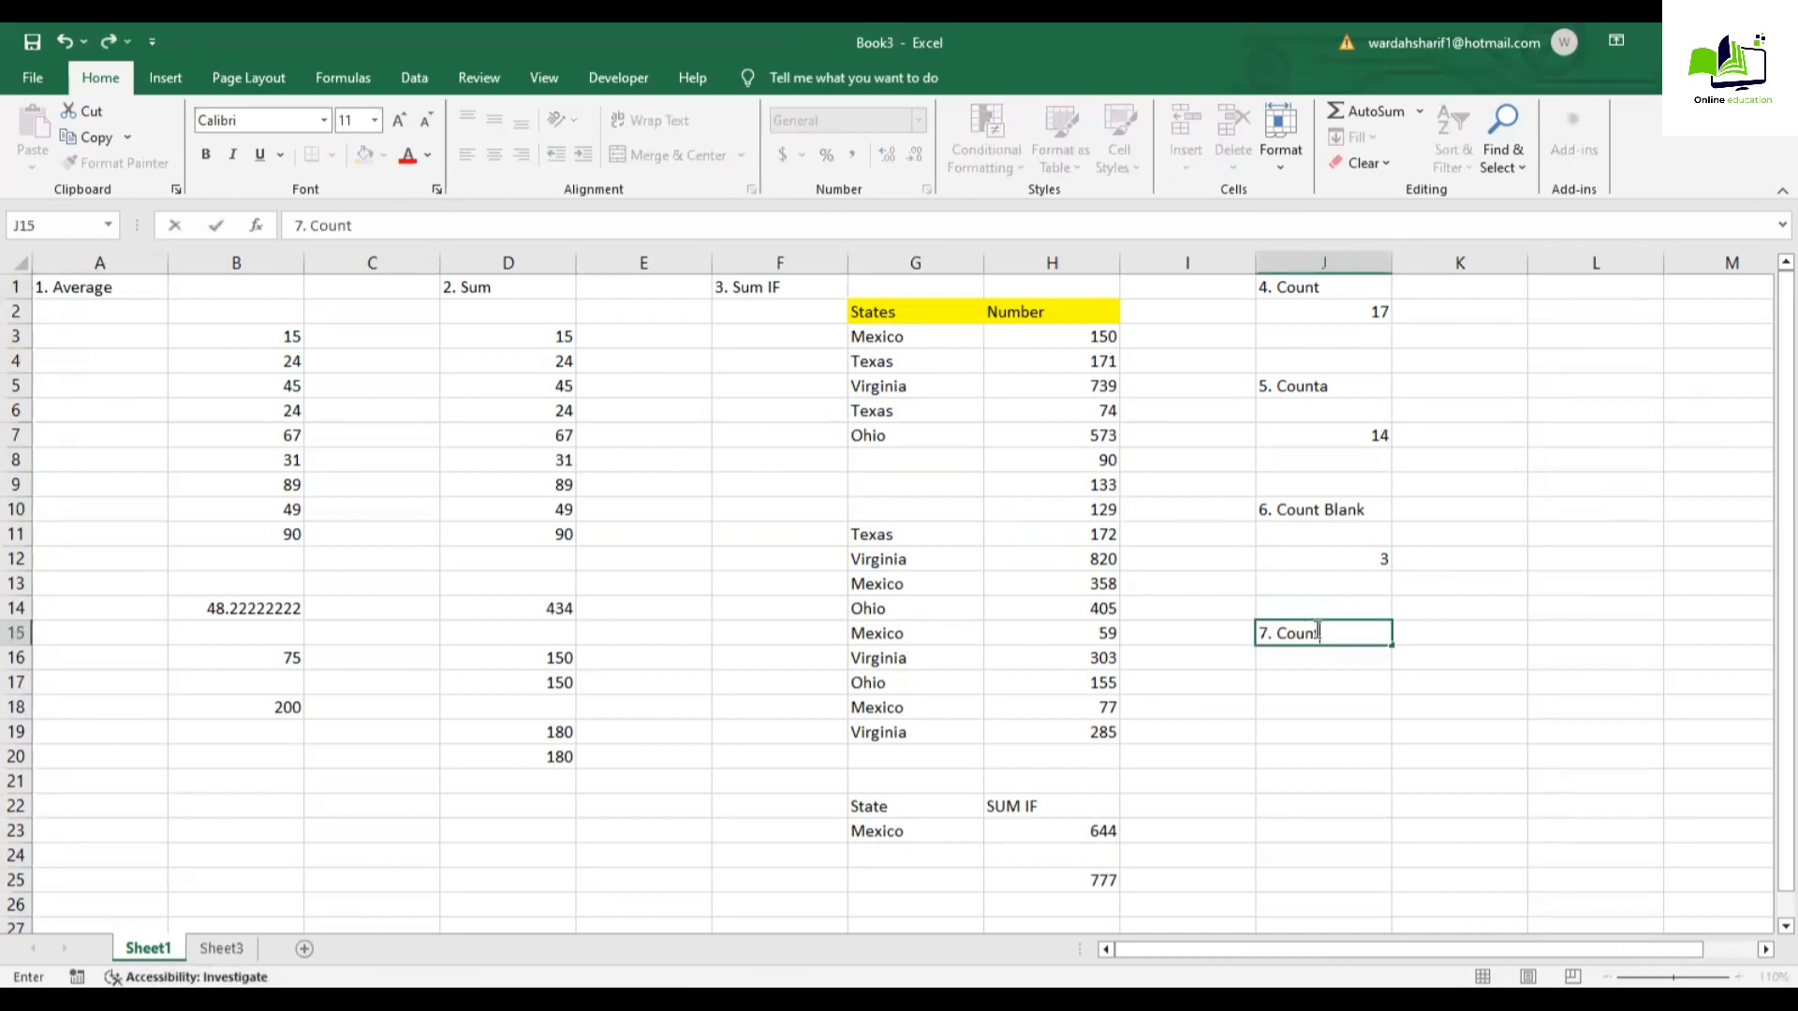
text( IF)
key(Return)
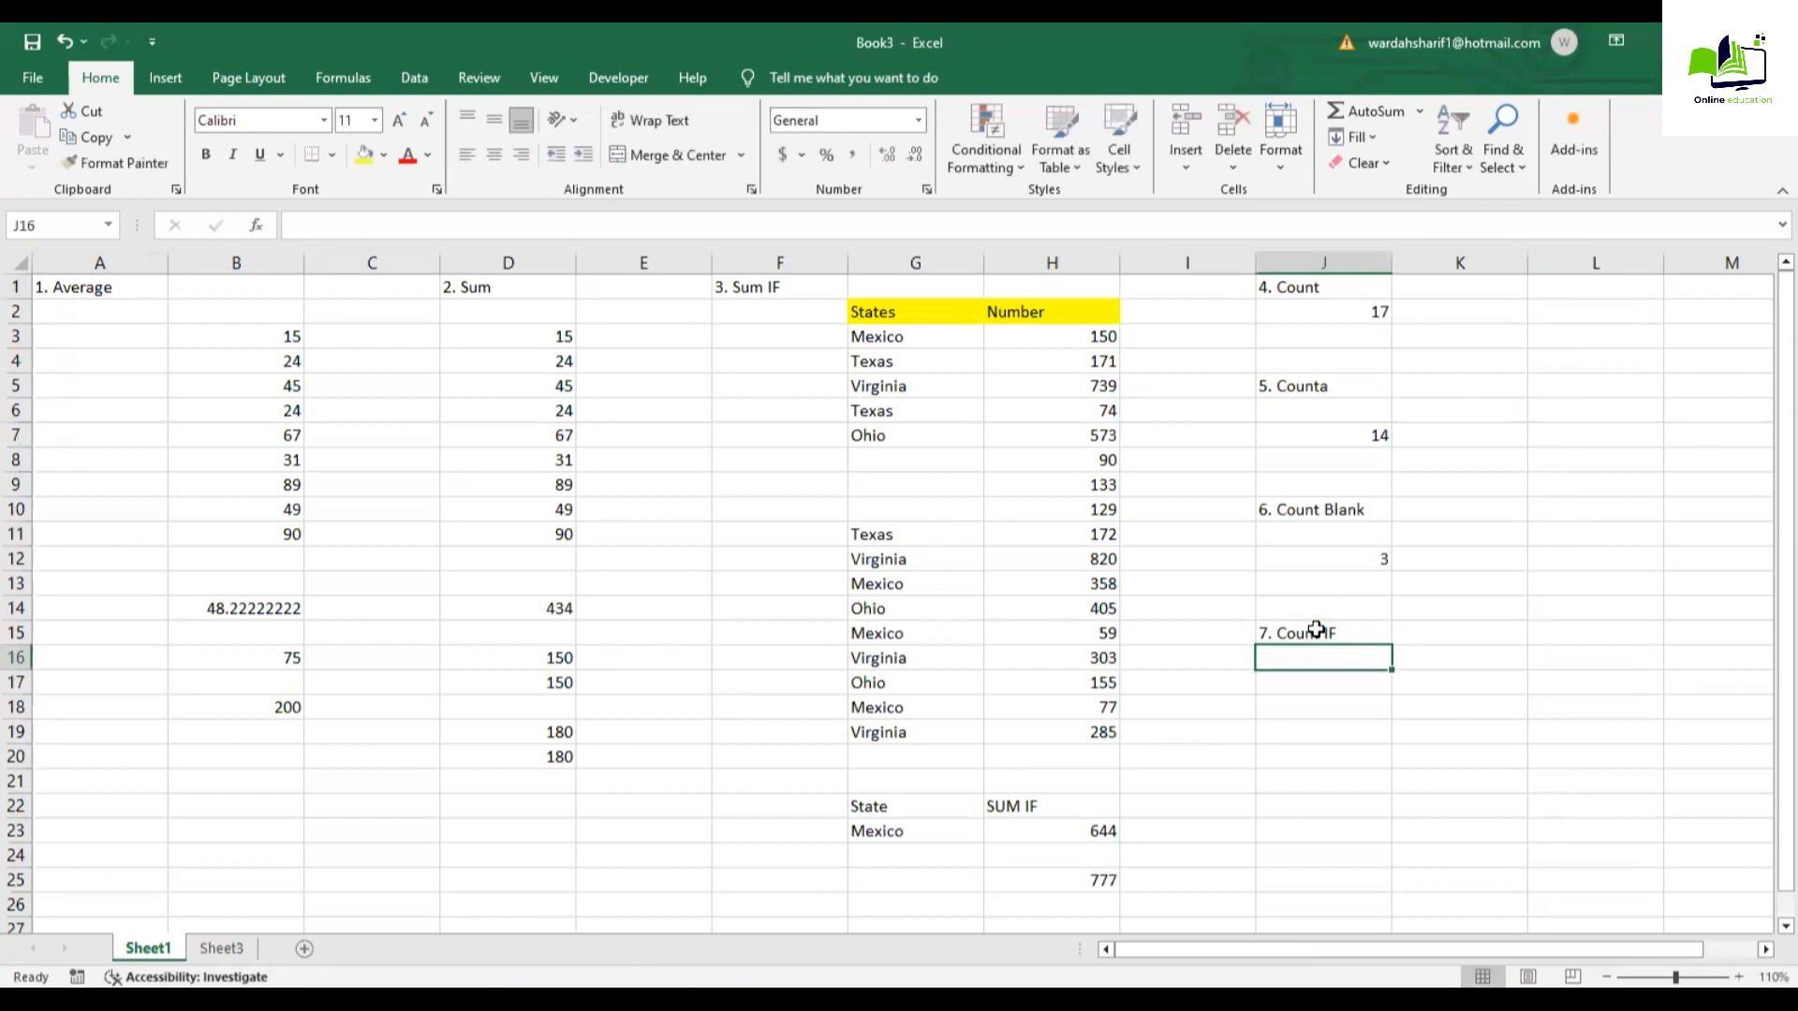
key(Return)
Step: Copy the "State" label from cell G22 into cell J17 and select the adjacent cell K17
click(967, 806)
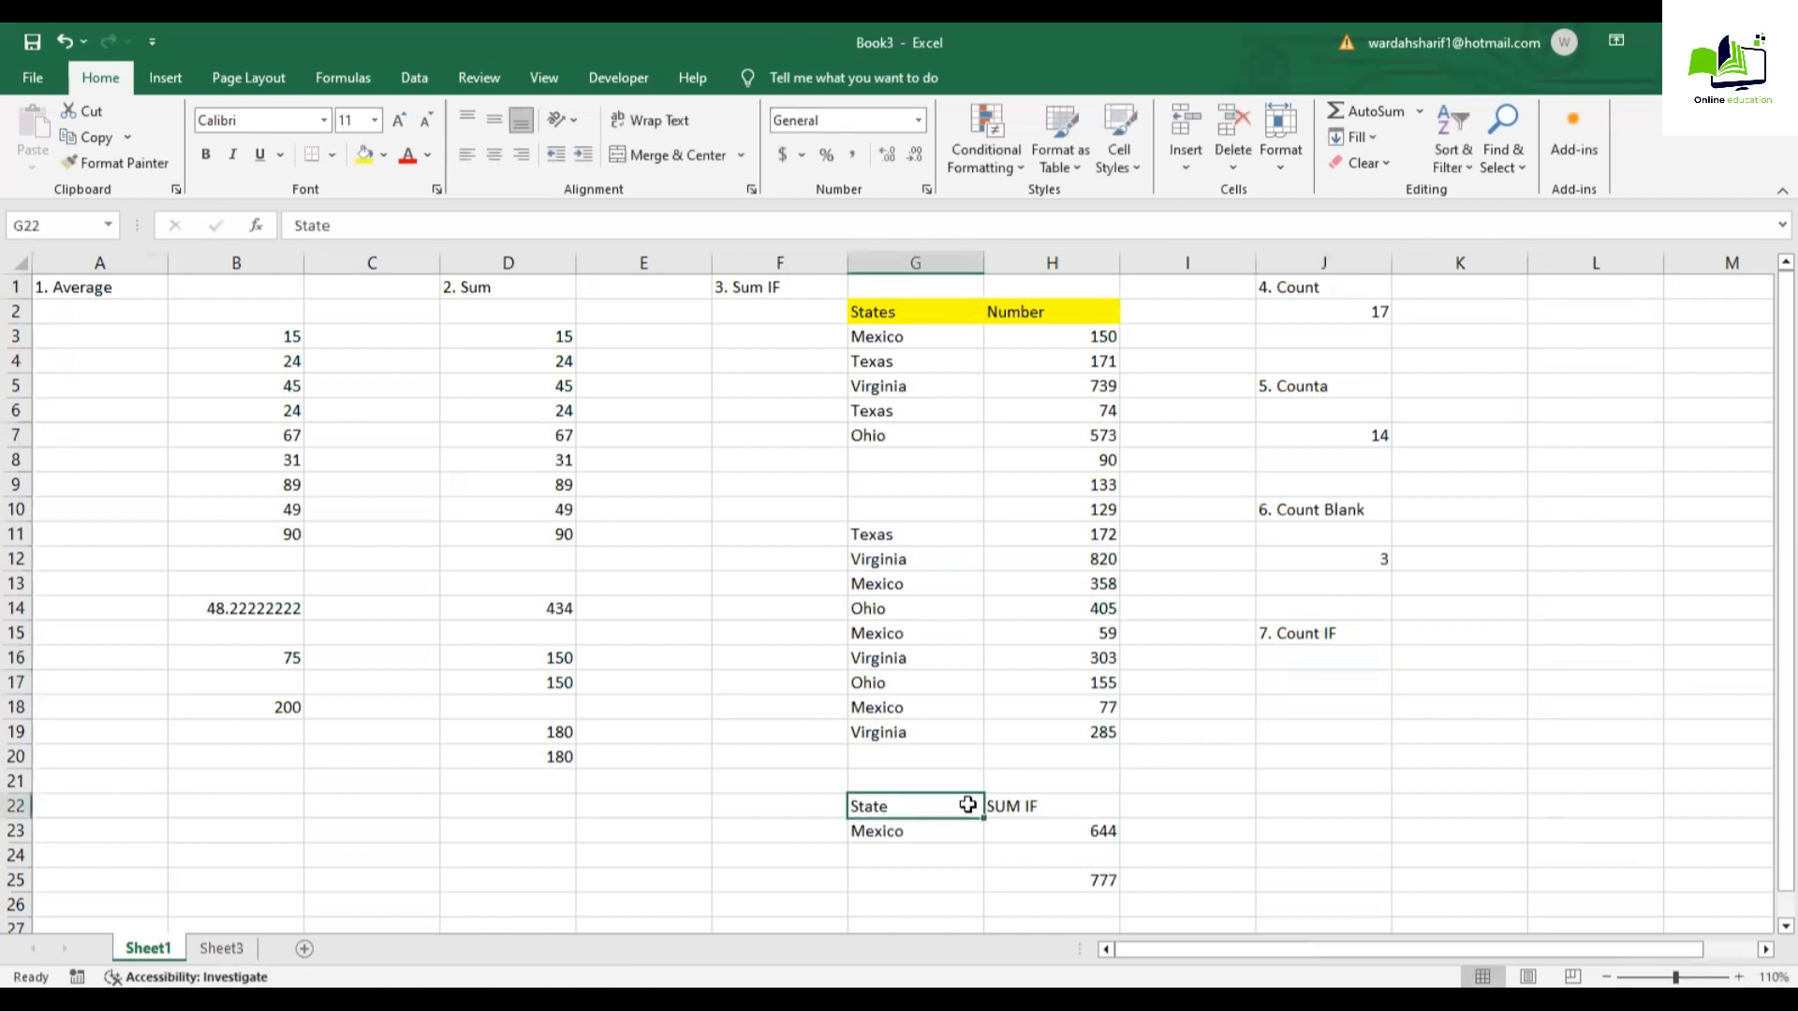
key(ctrl+c)
click(1324, 683)
key(ctrl+v)
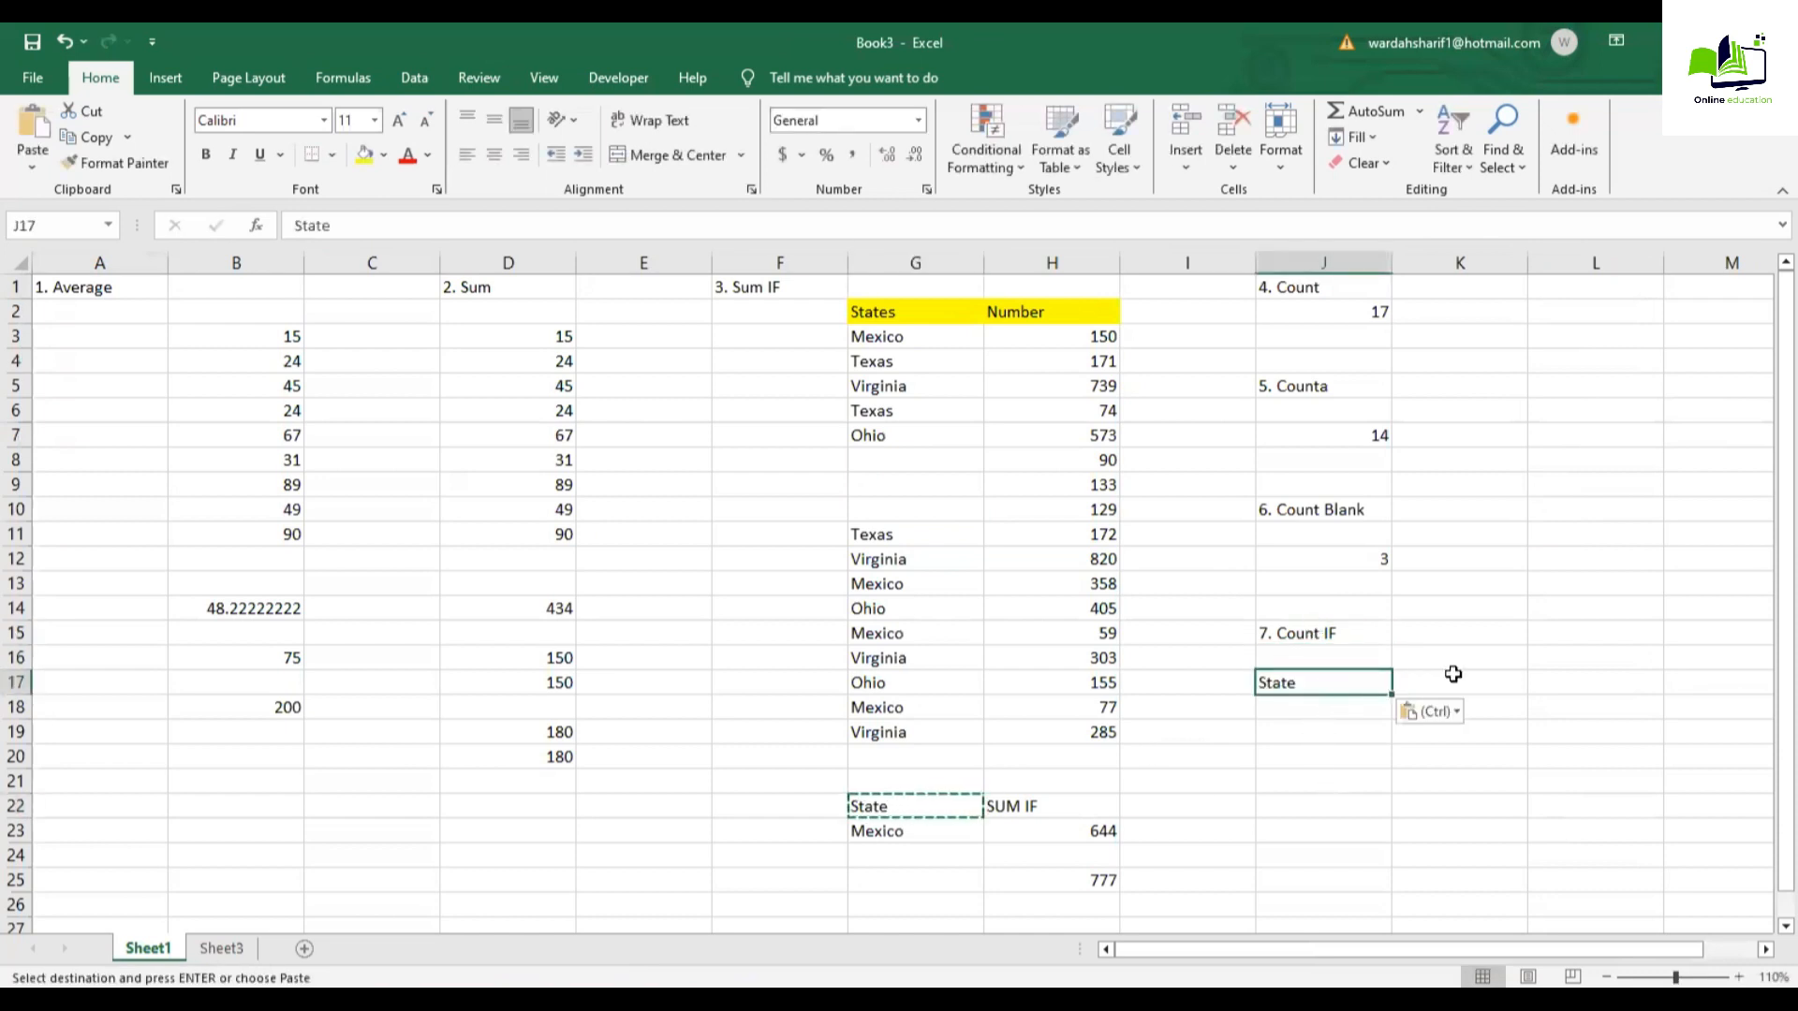
click(1453, 682)
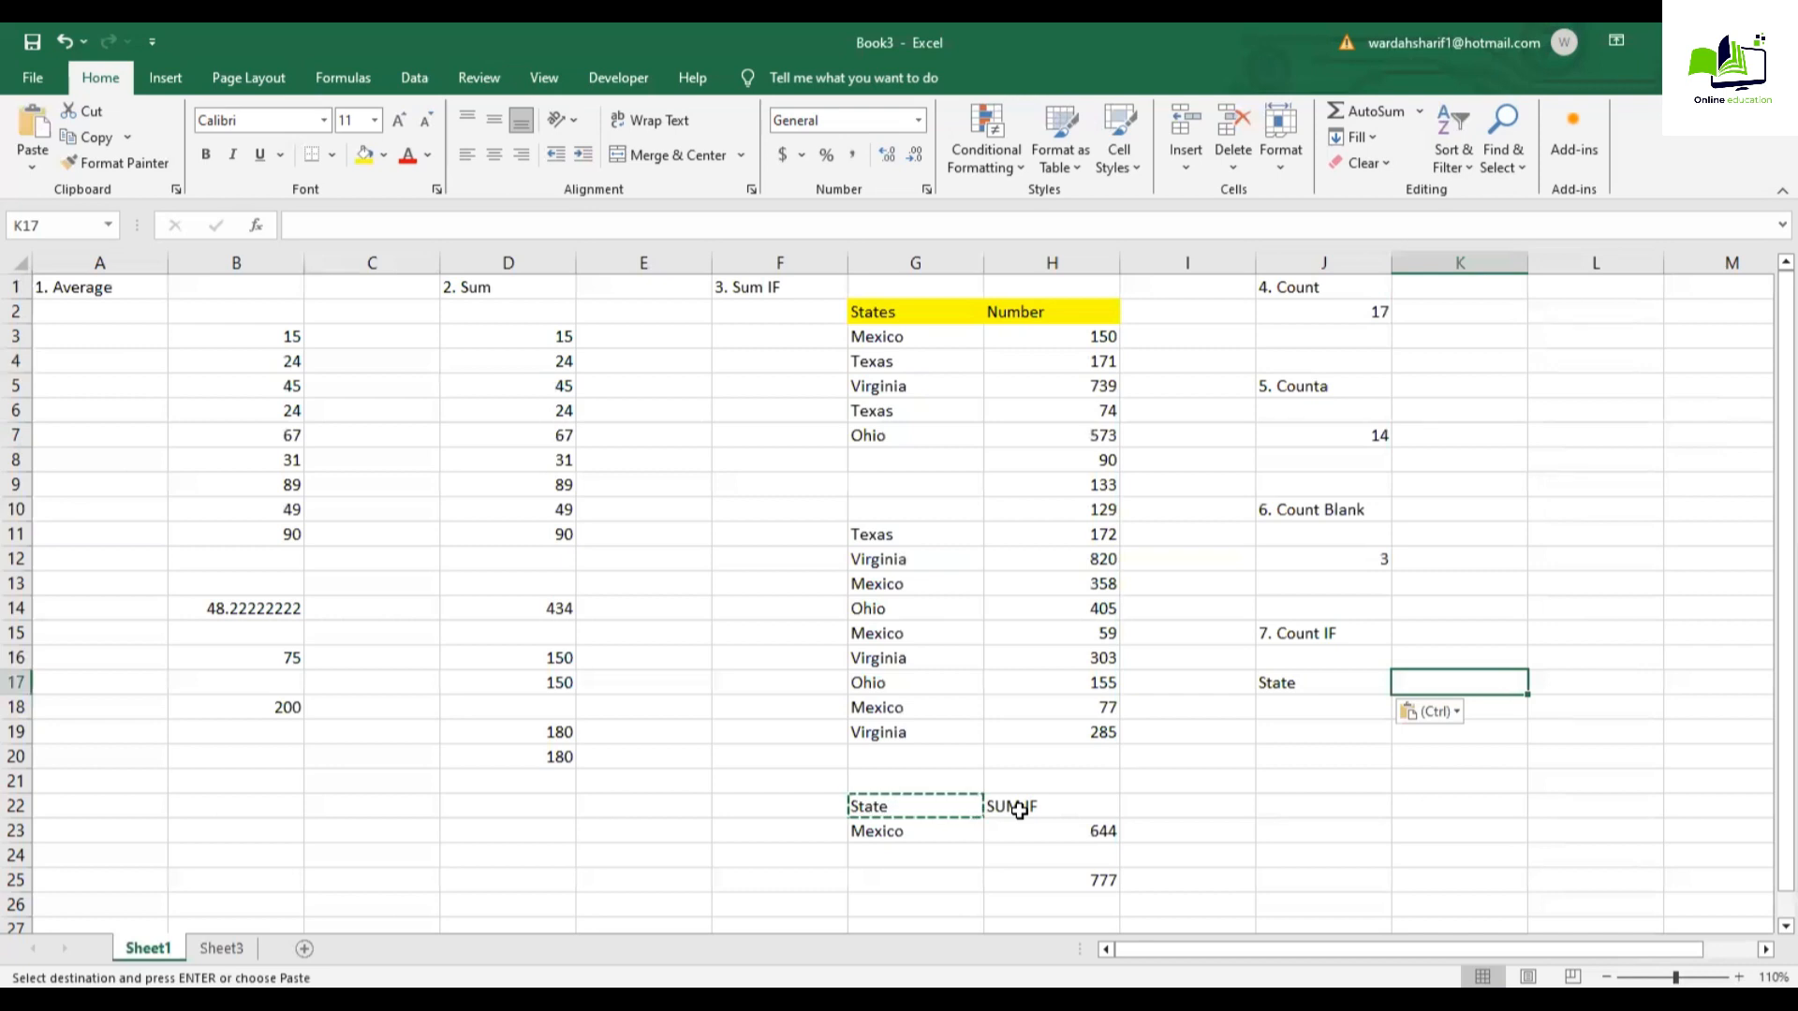
Step: Add the column label "Count if" in cell K17 beside the "State" label
text(Count)
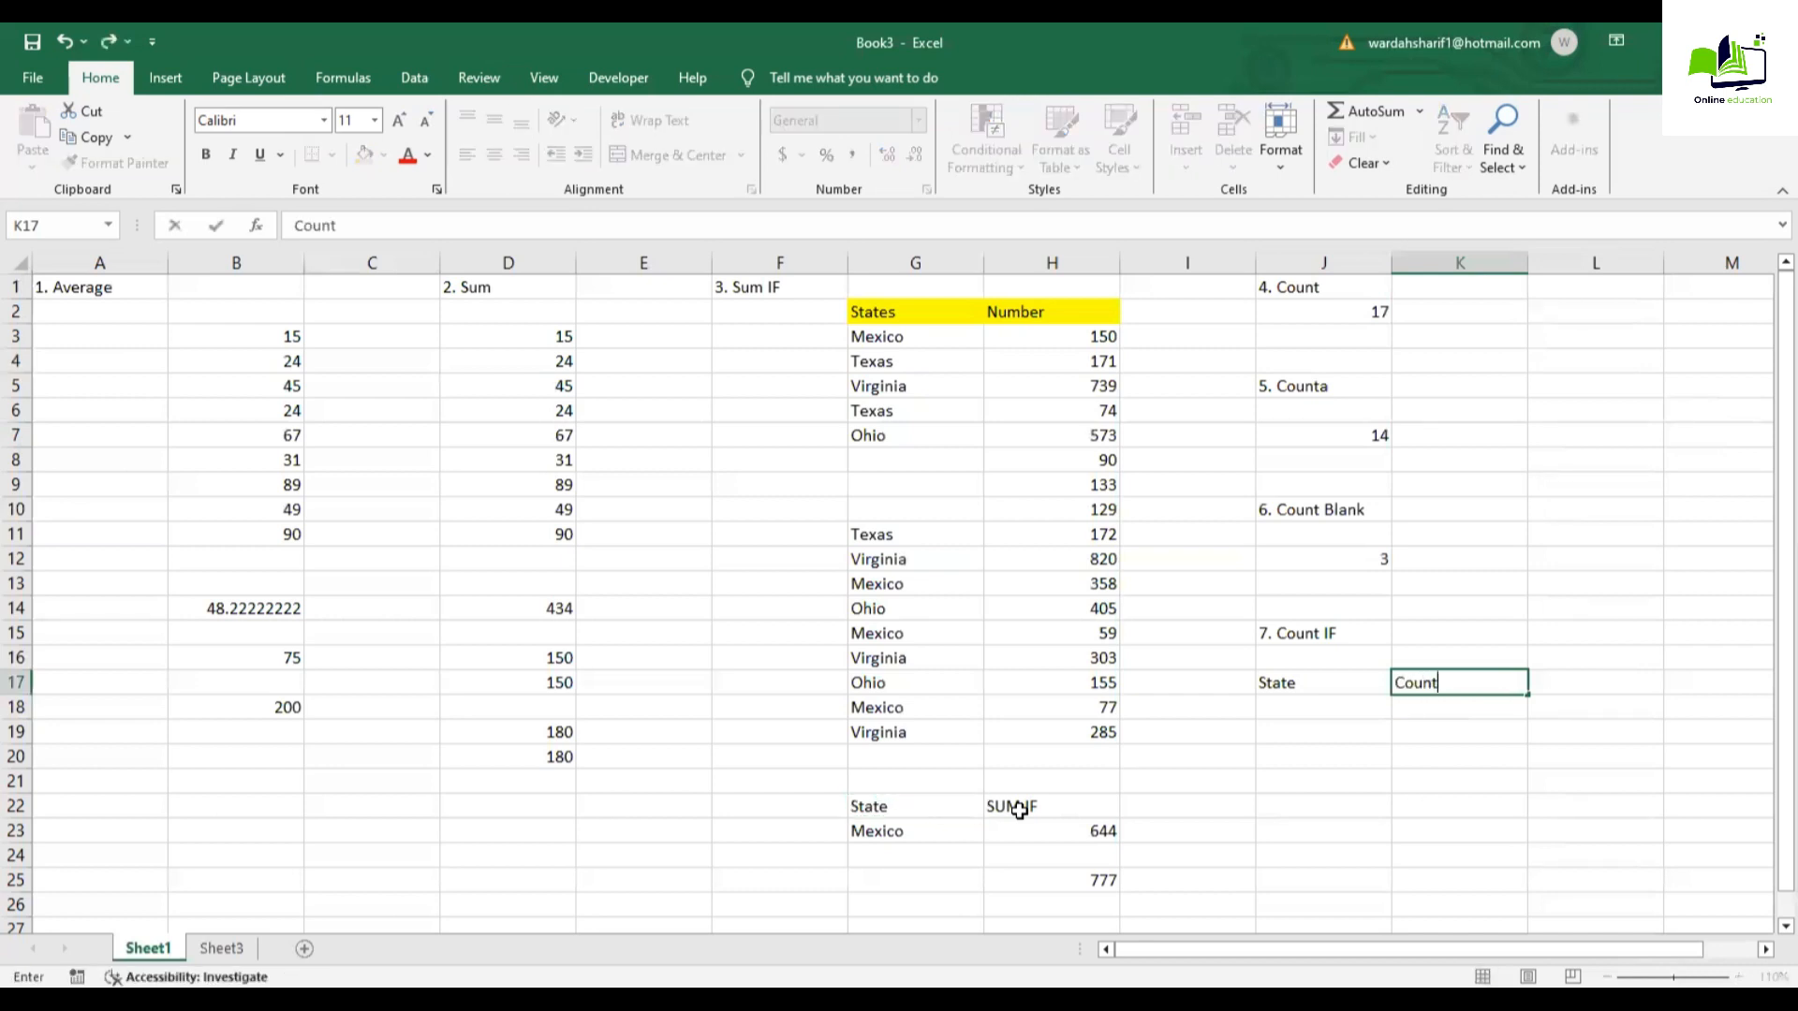
text( if)
key(Return)
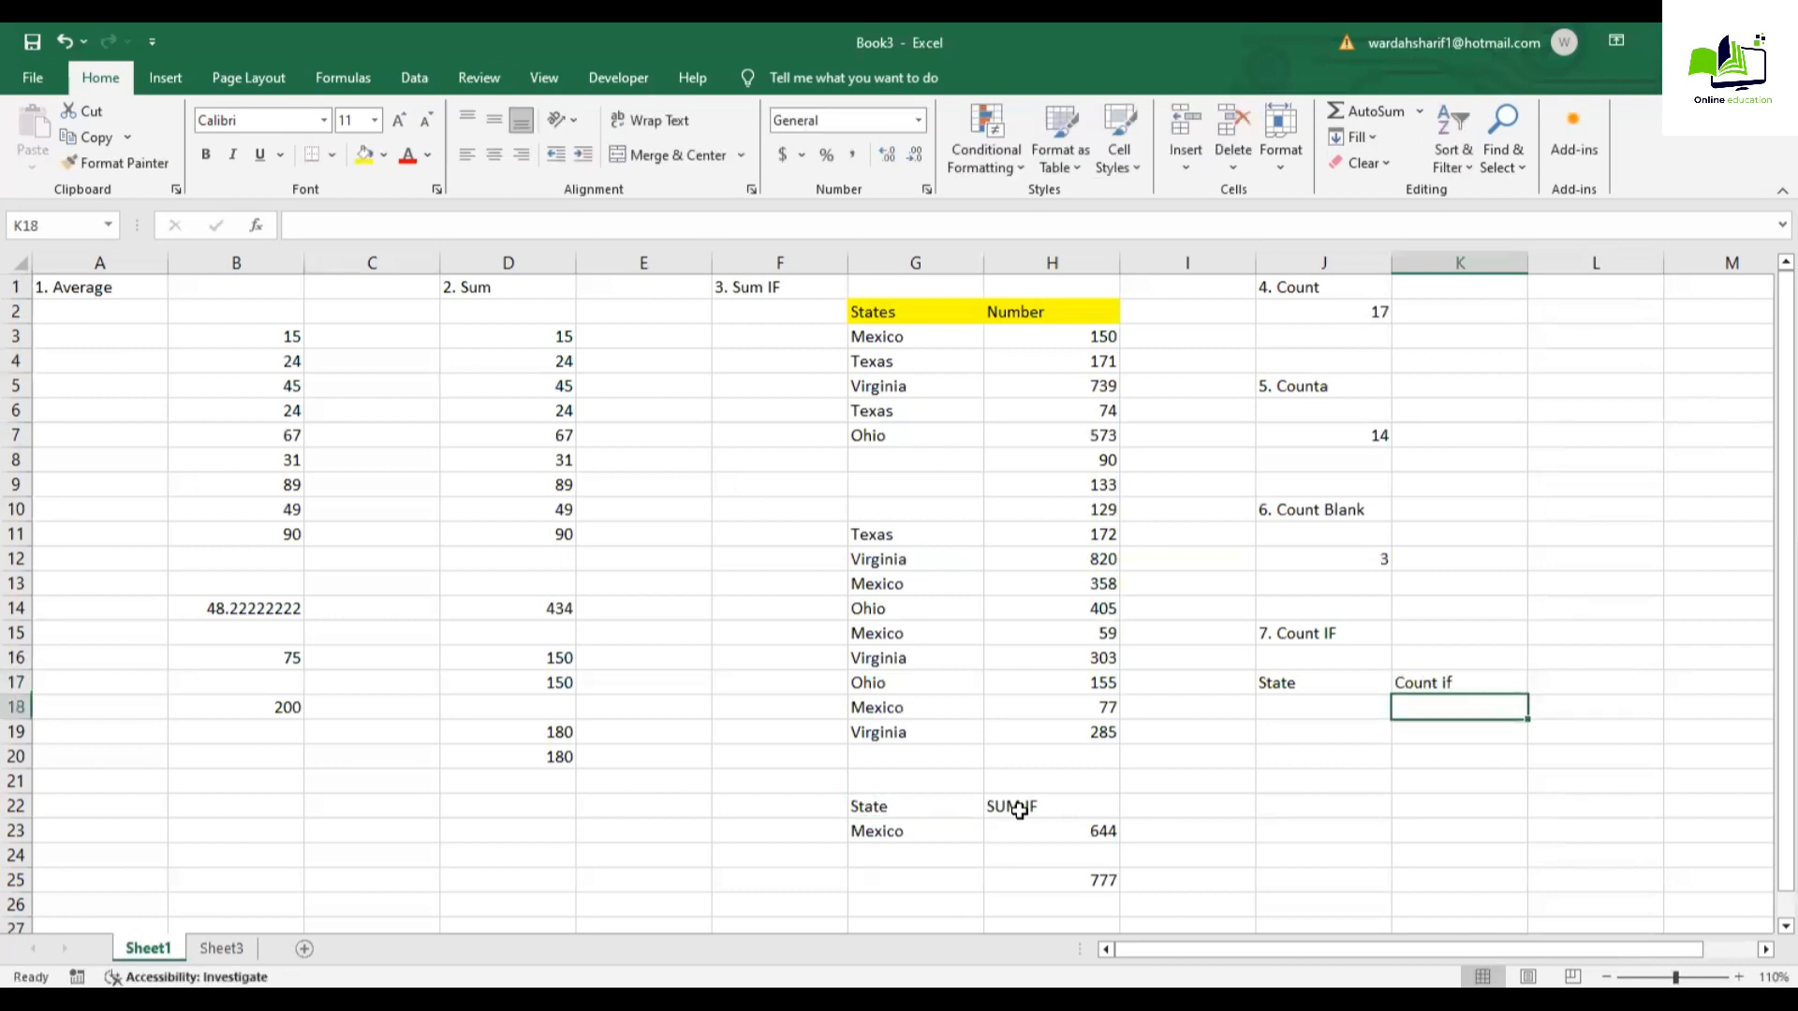
Step: Copy the state name "Ohio" from cell G14 into cell J18 under the "State" label
click(1303, 700)
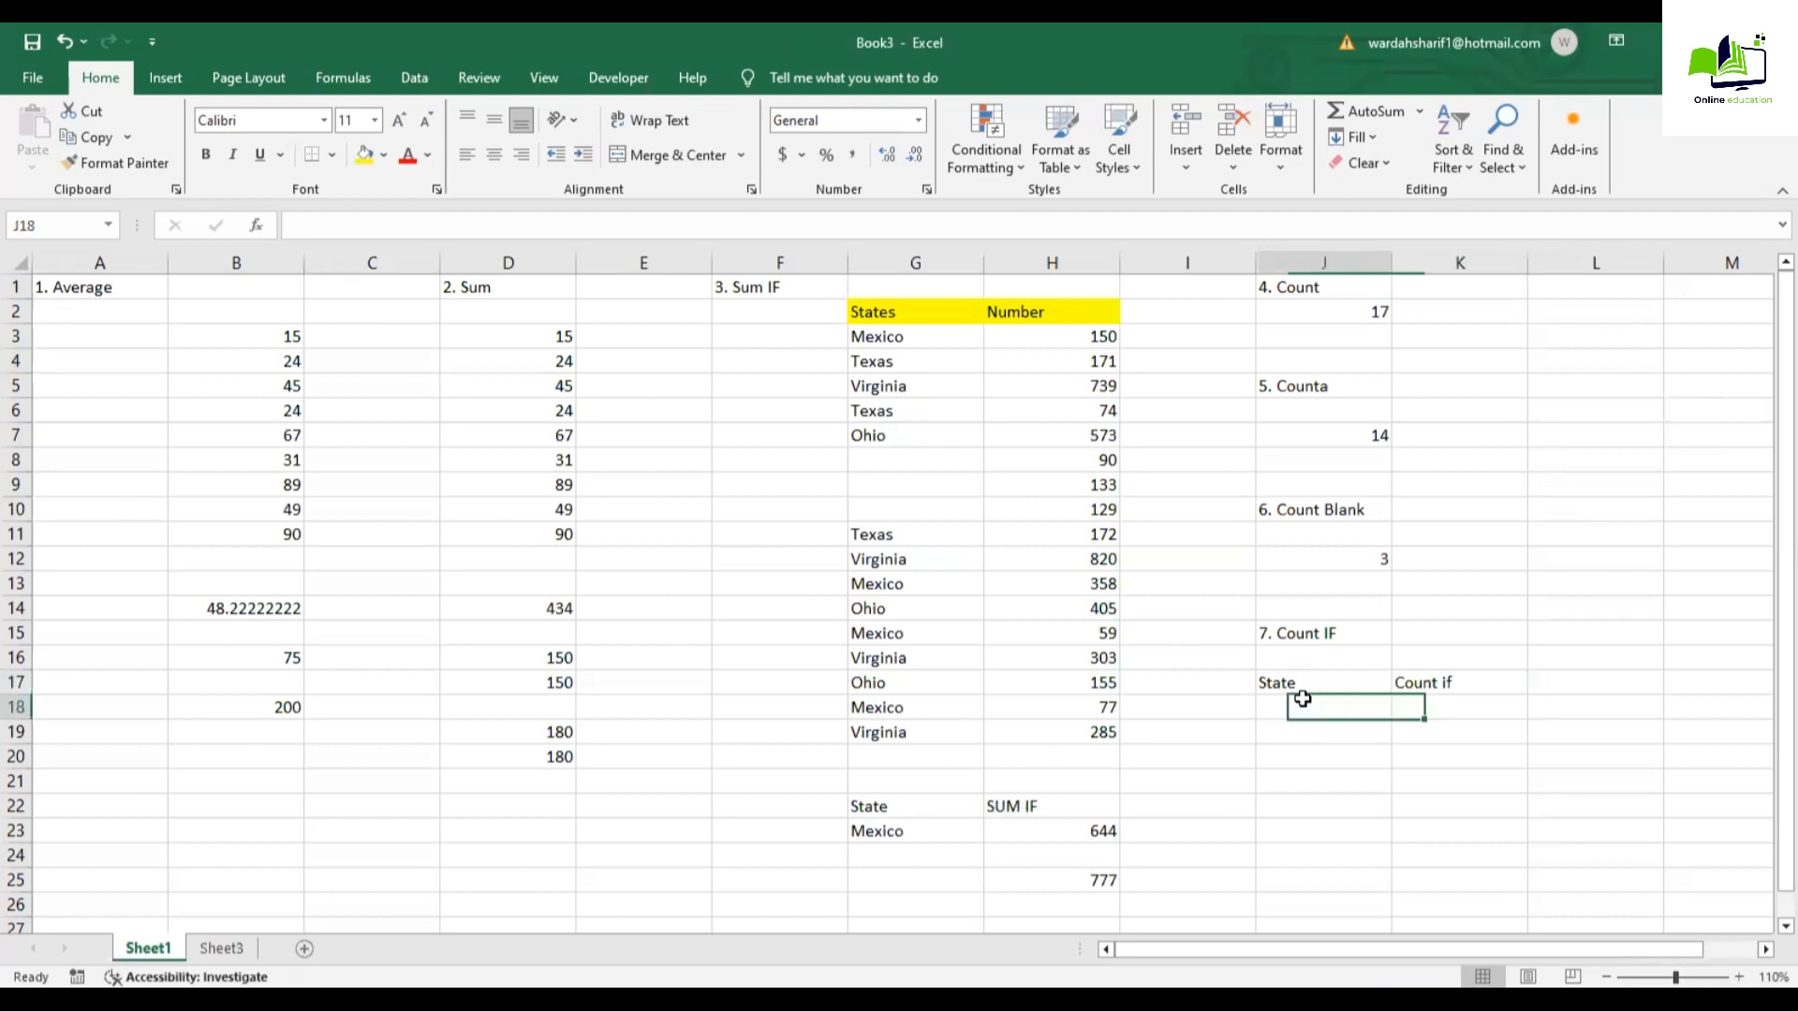
click(1415, 704)
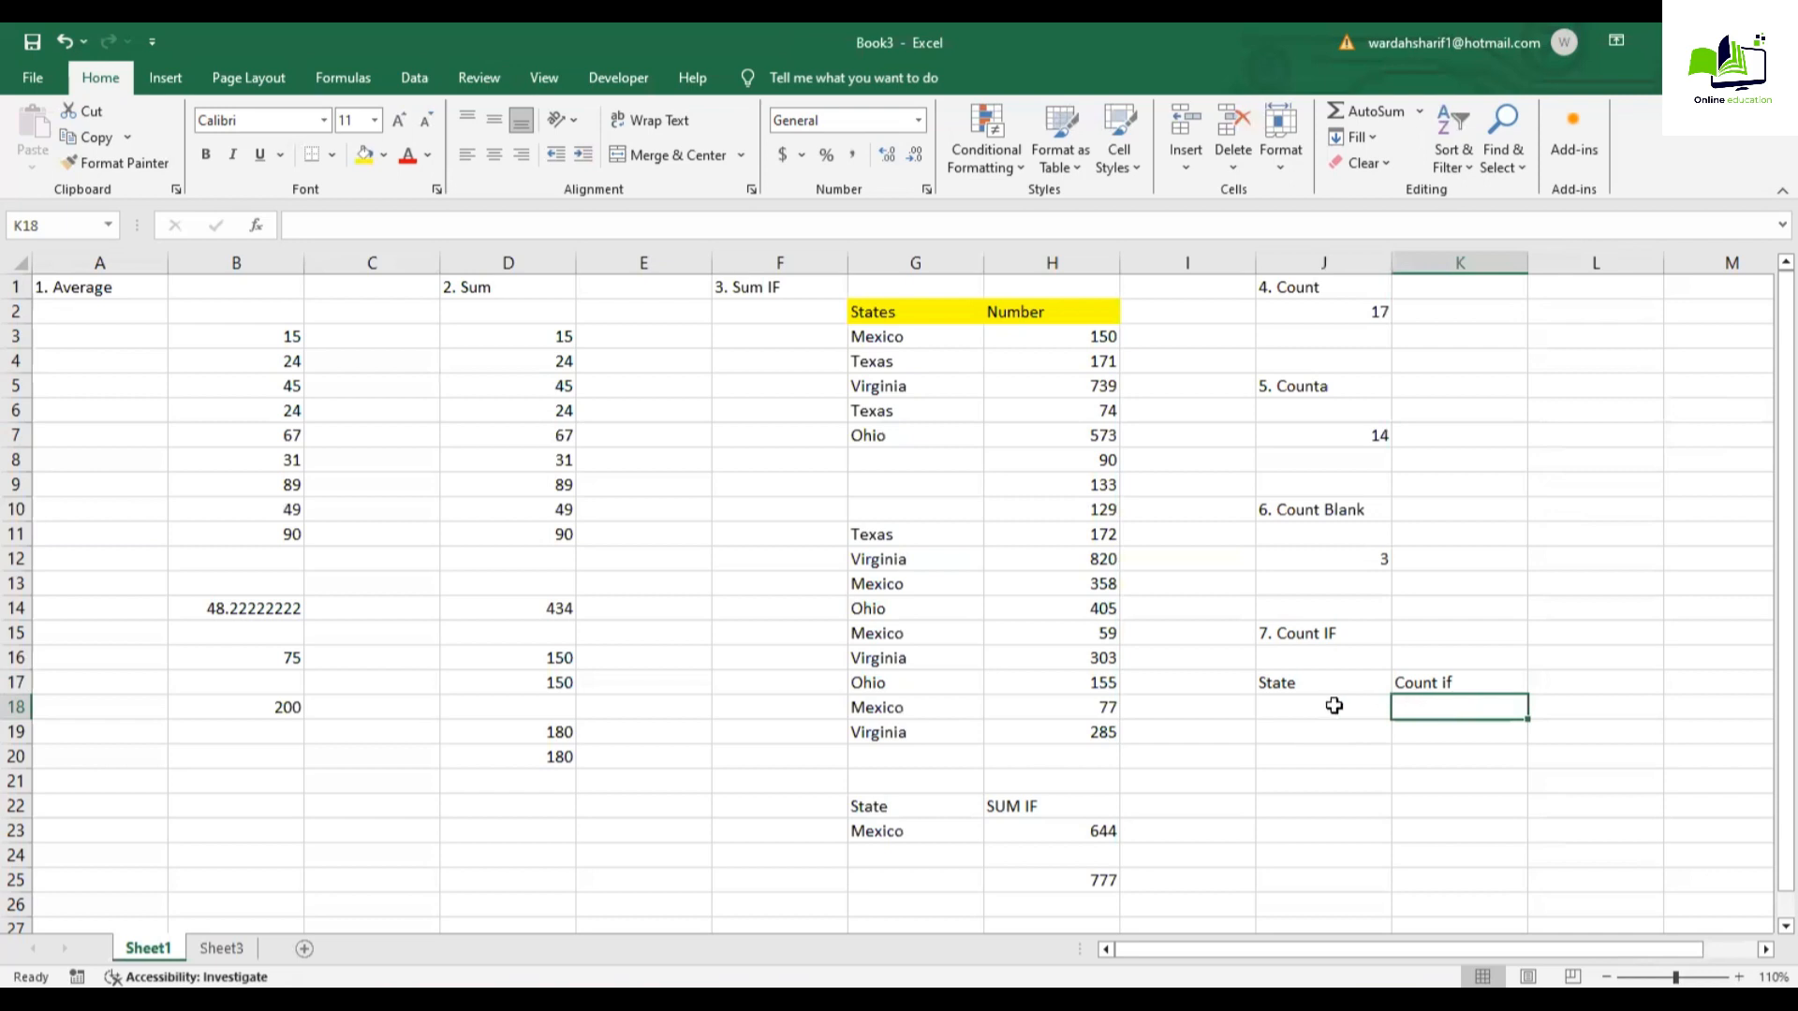
click(903, 613)
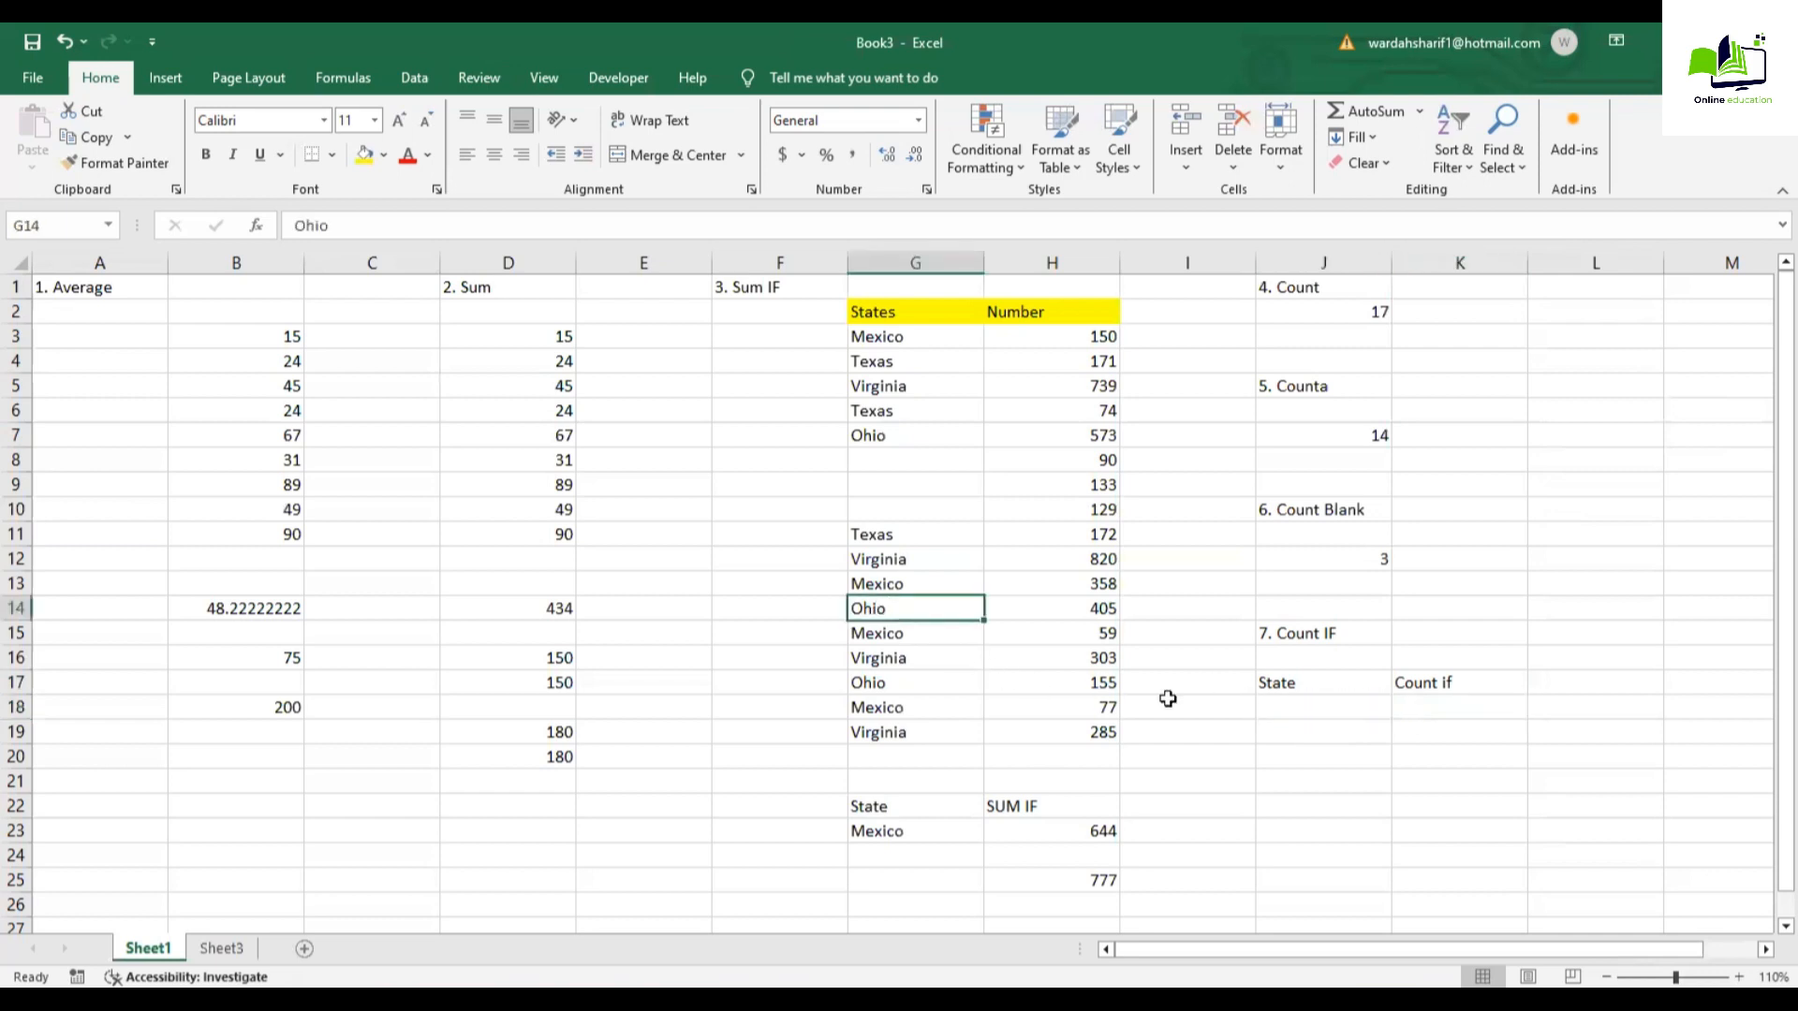
key(ctrl+c)
click(1298, 710)
key(ctrl+v)
Step: Enter =COUNTIF(G3:G19,J18) in cell K18 and check it against the Ohio cells G7, G14 and G17
double_click(1445, 707)
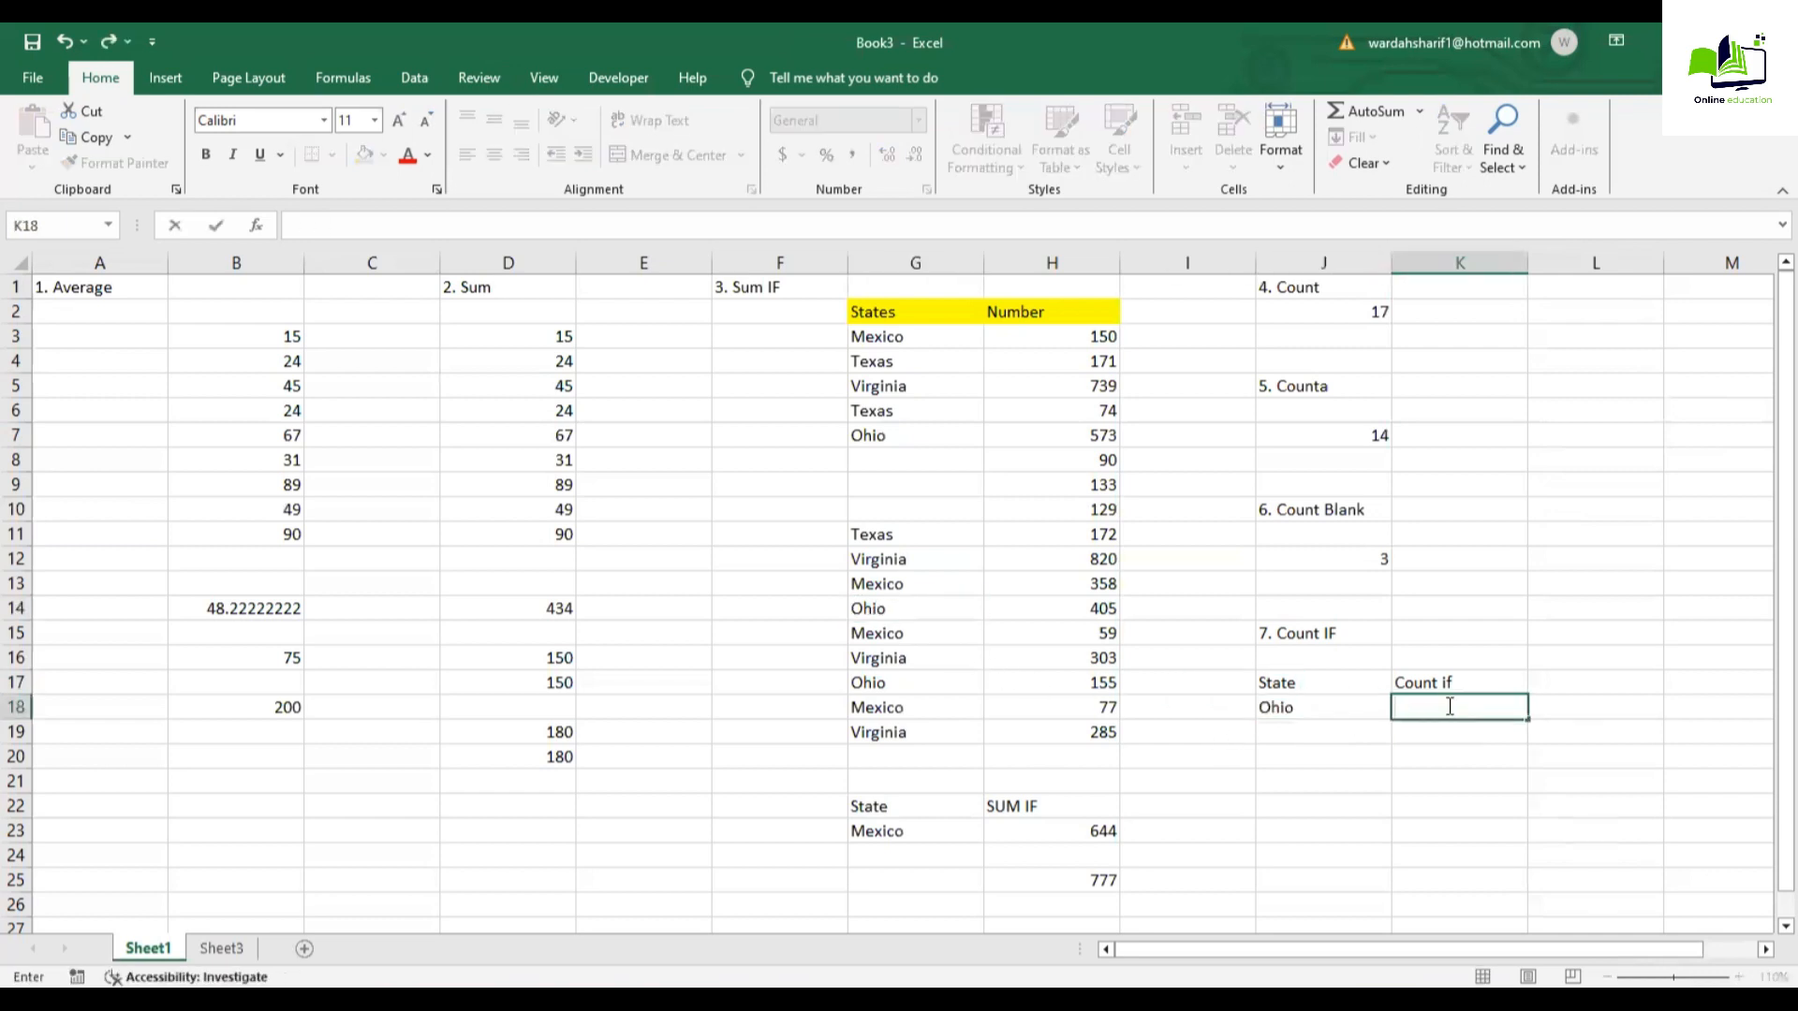
text(=coun)
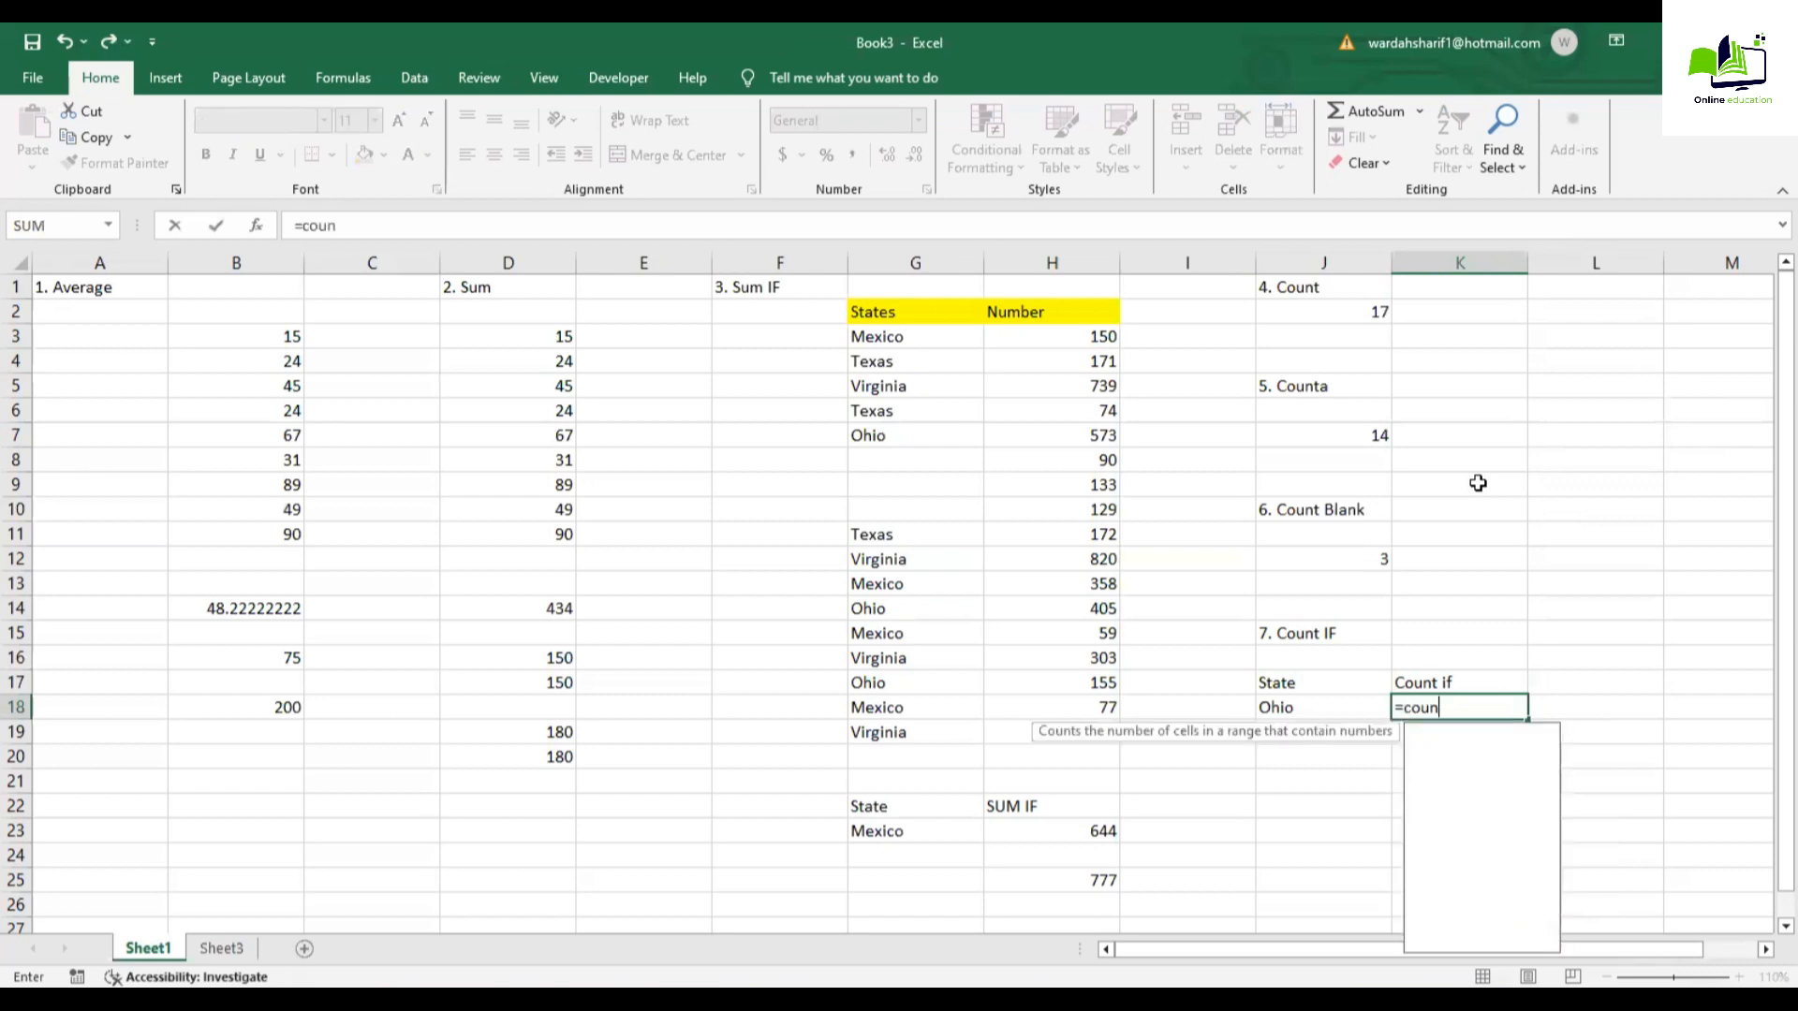
text(tif)
key(Tab)
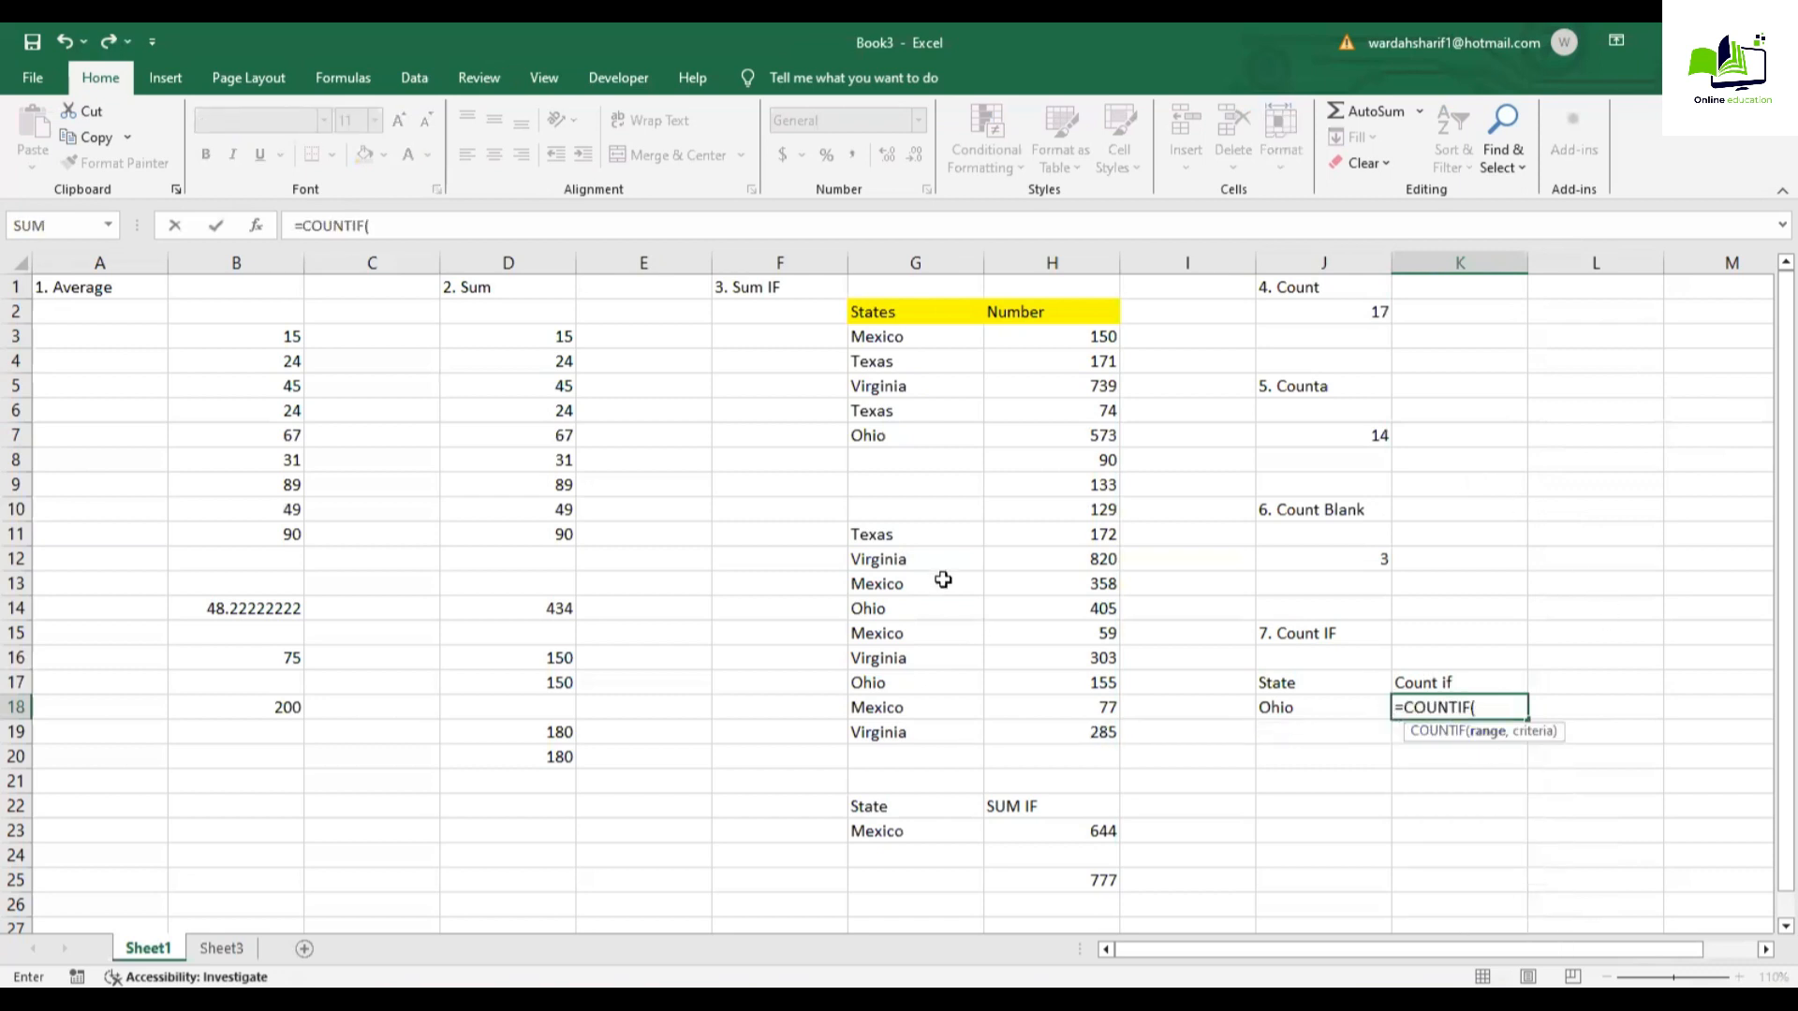
drag(915, 334, 930, 729)
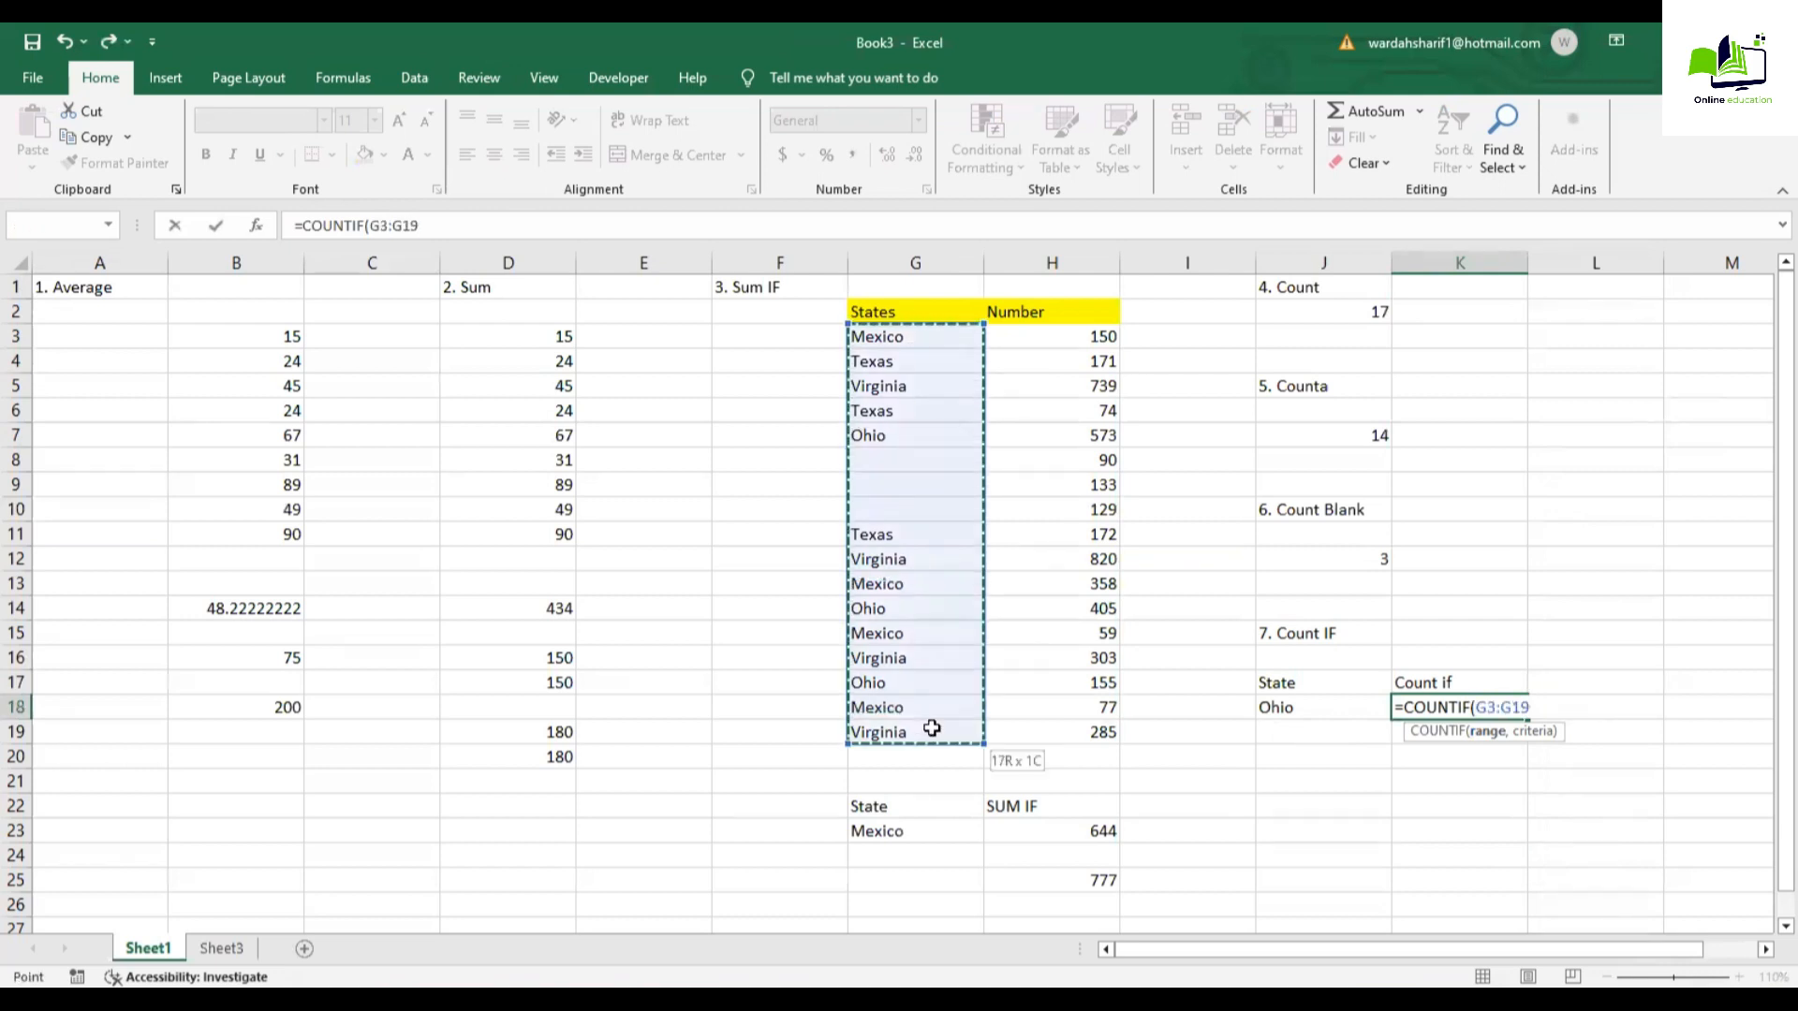
text(,)
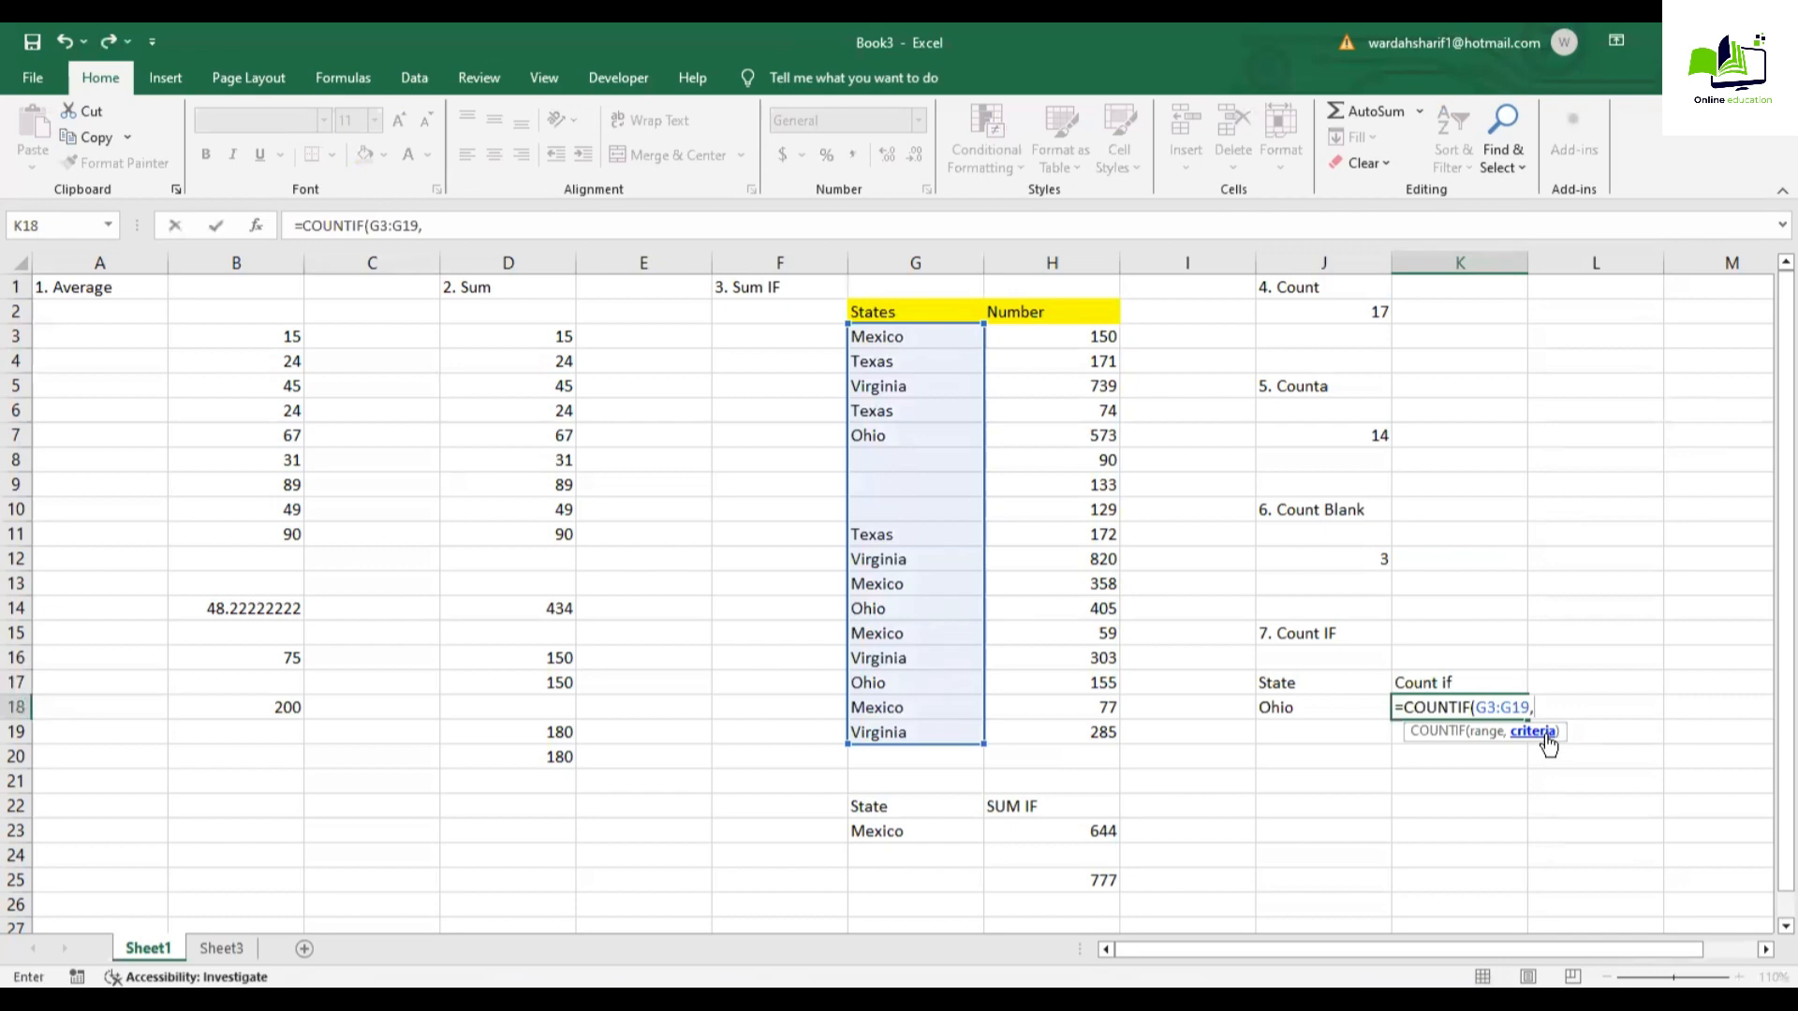
click(1296, 709)
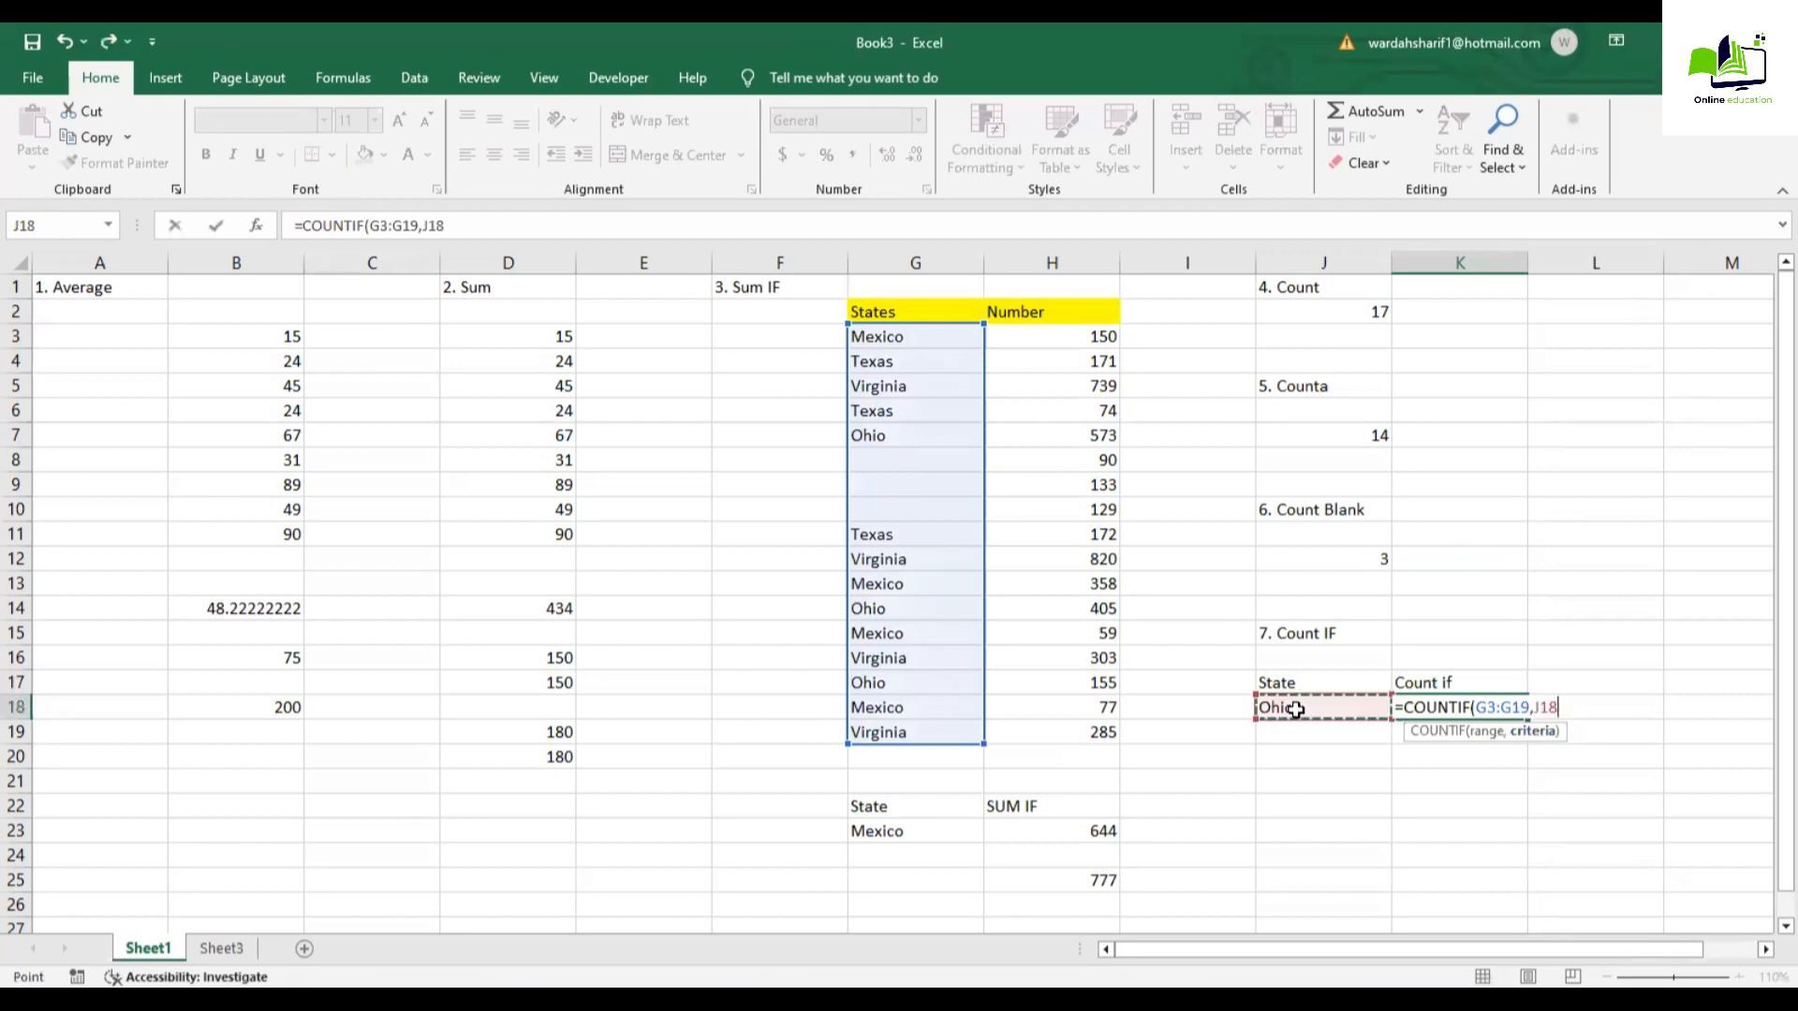
text())
key(Return)
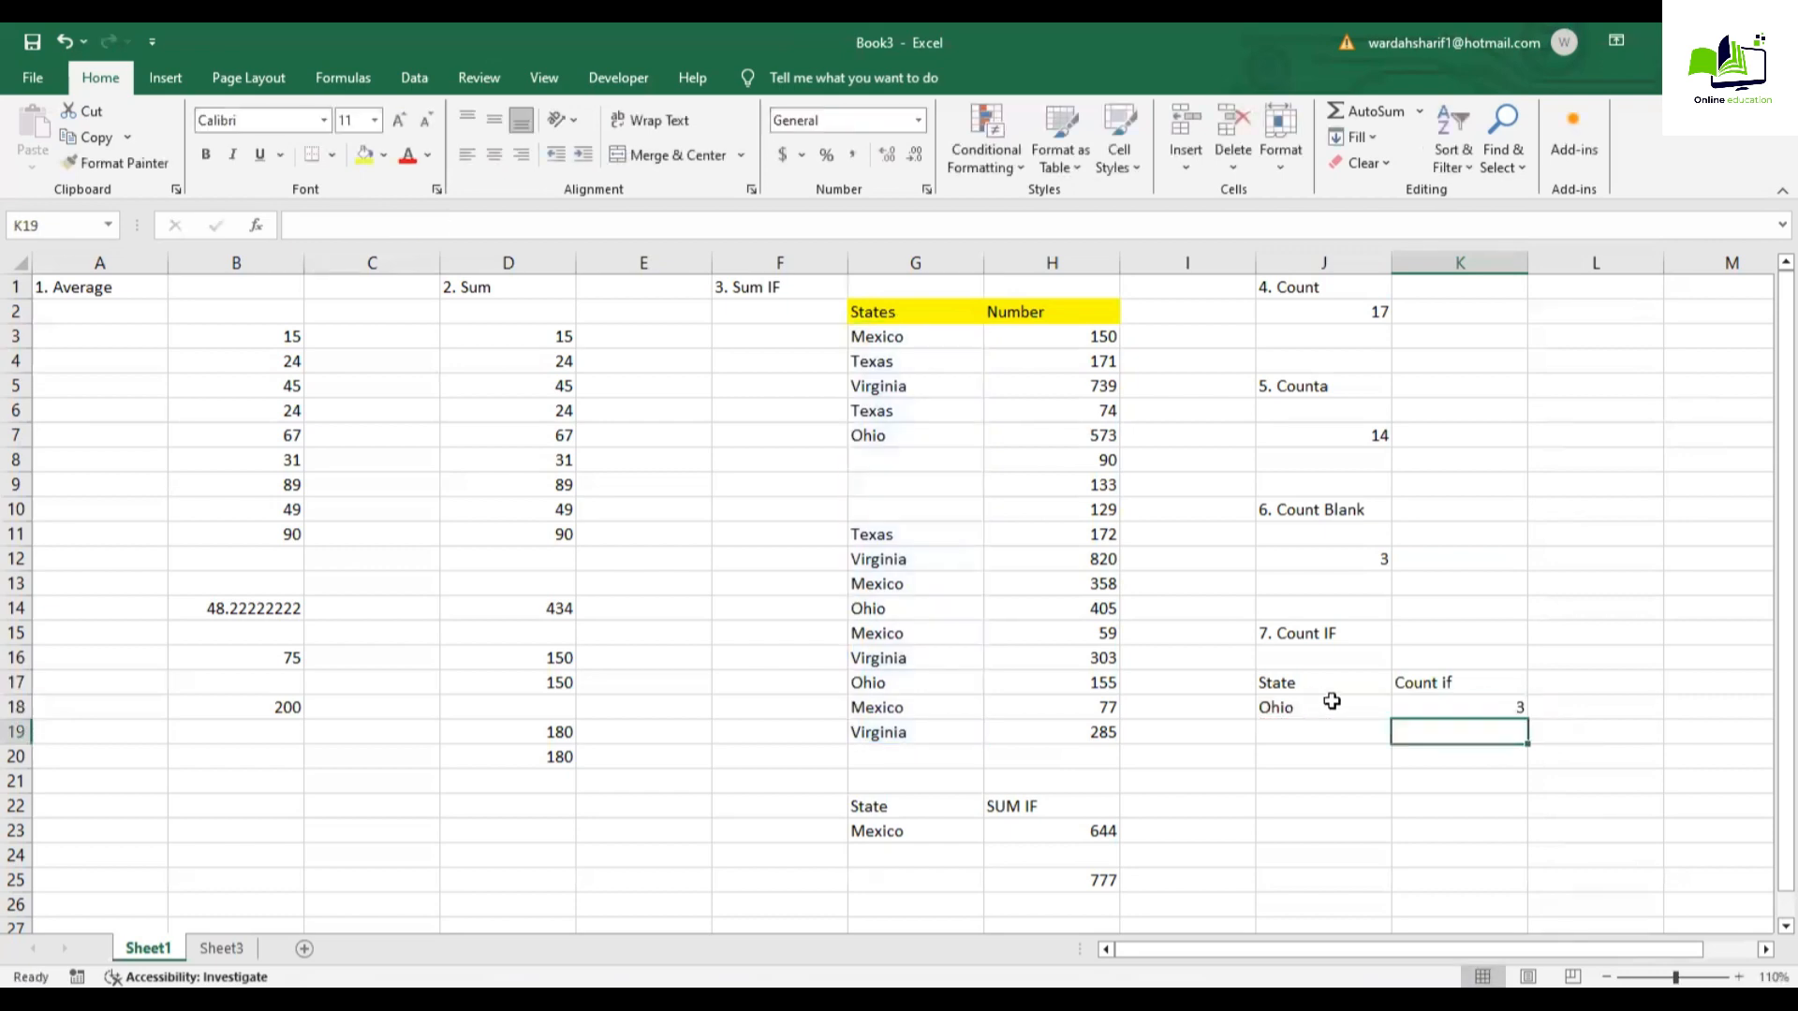
click(908, 432)
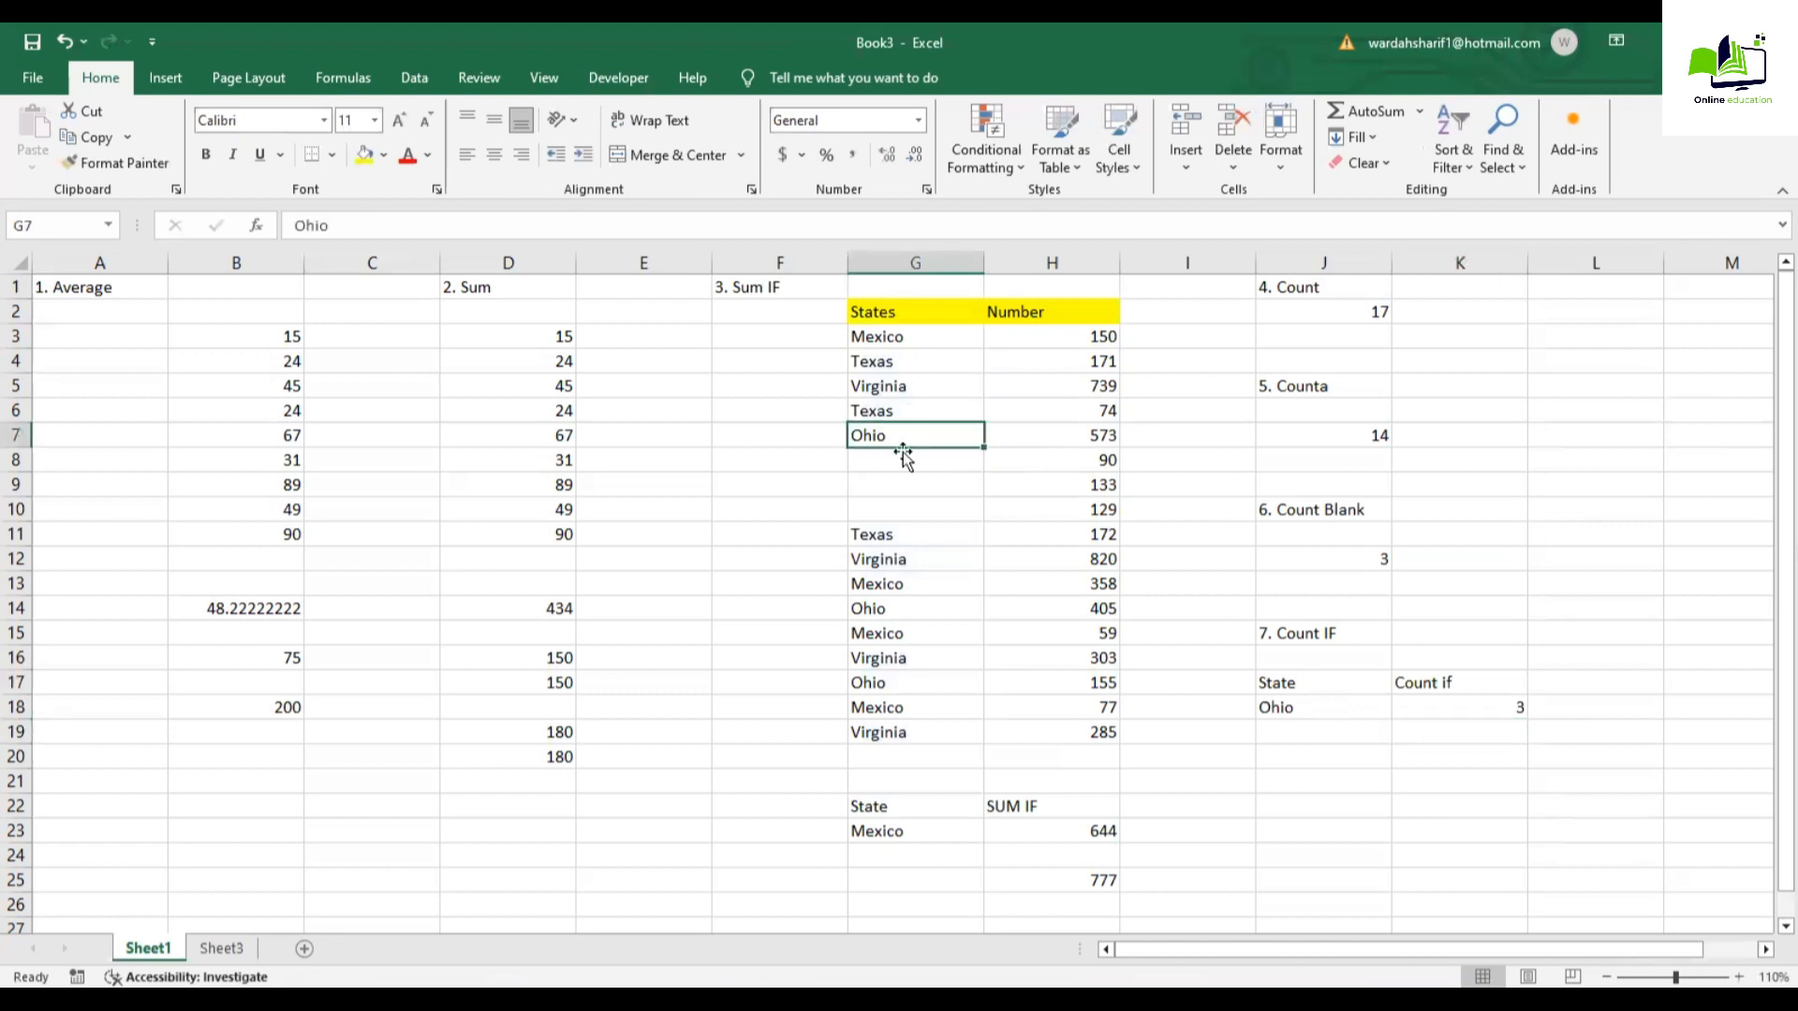
ctrl+click(899, 618)
ctrl+click(909, 686)
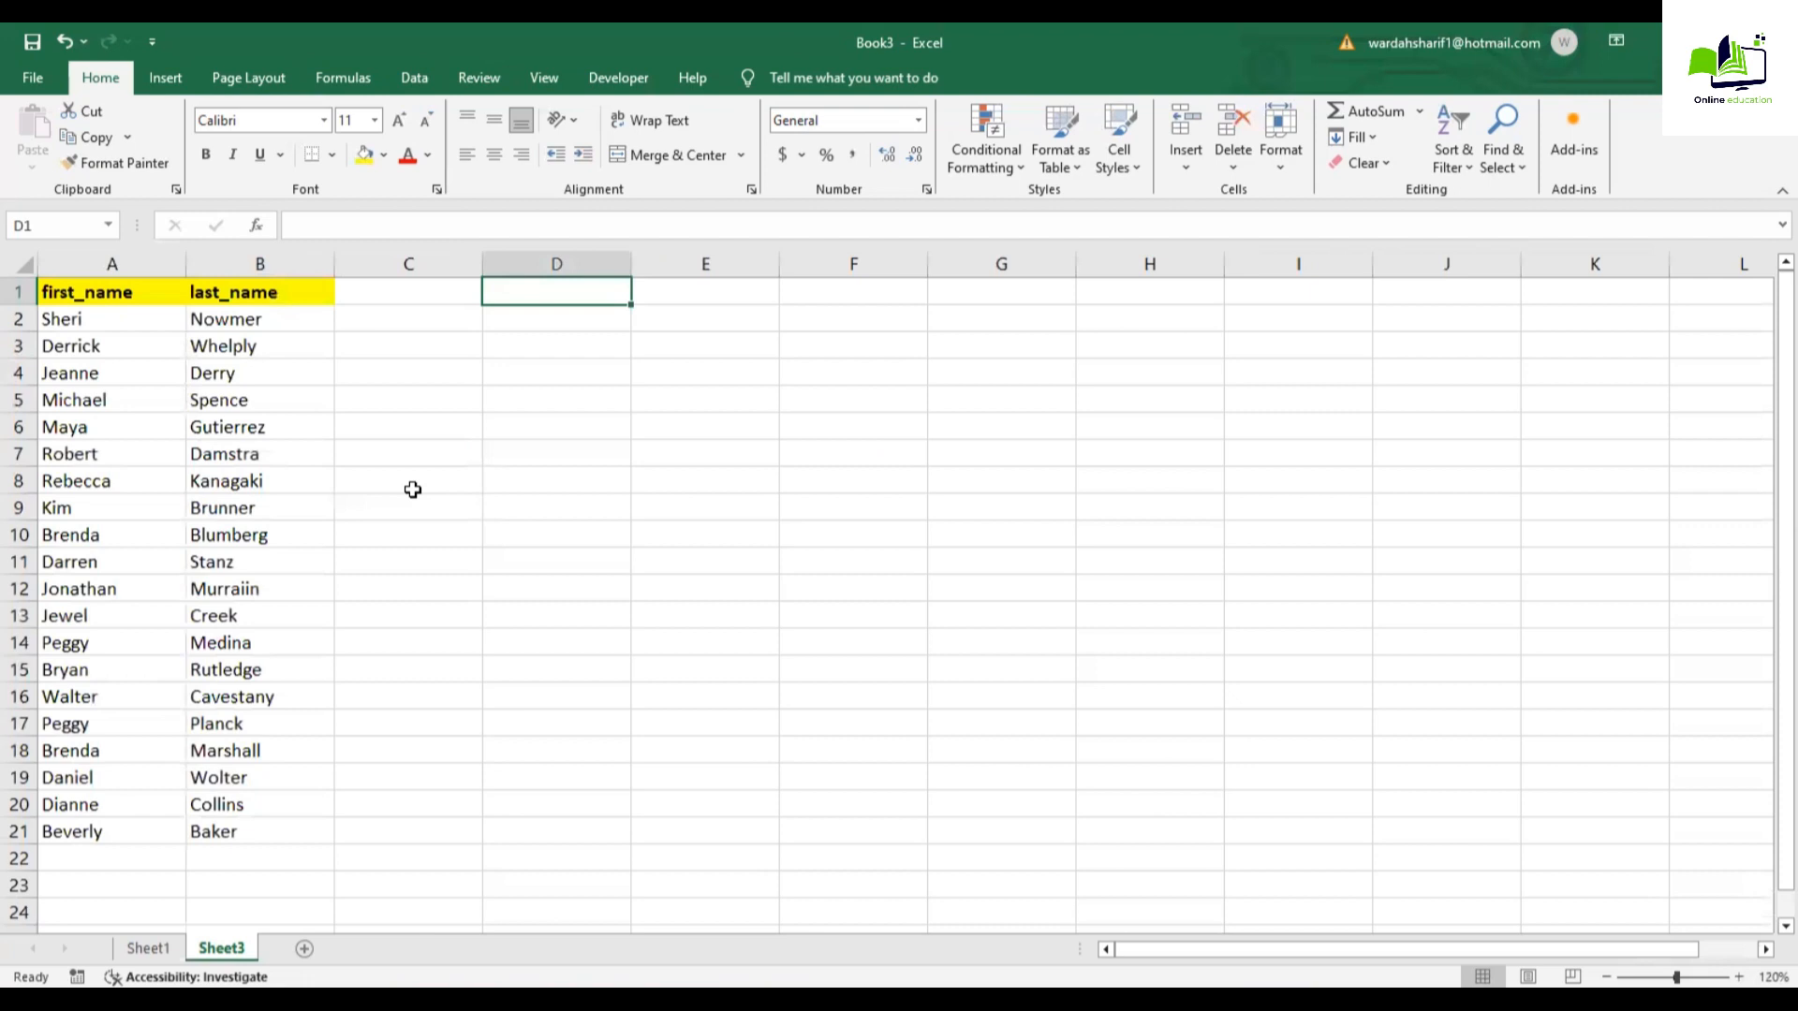
Step: Add the section heading "8. Concatenate" in cell D1 of Sheet3
text(8)
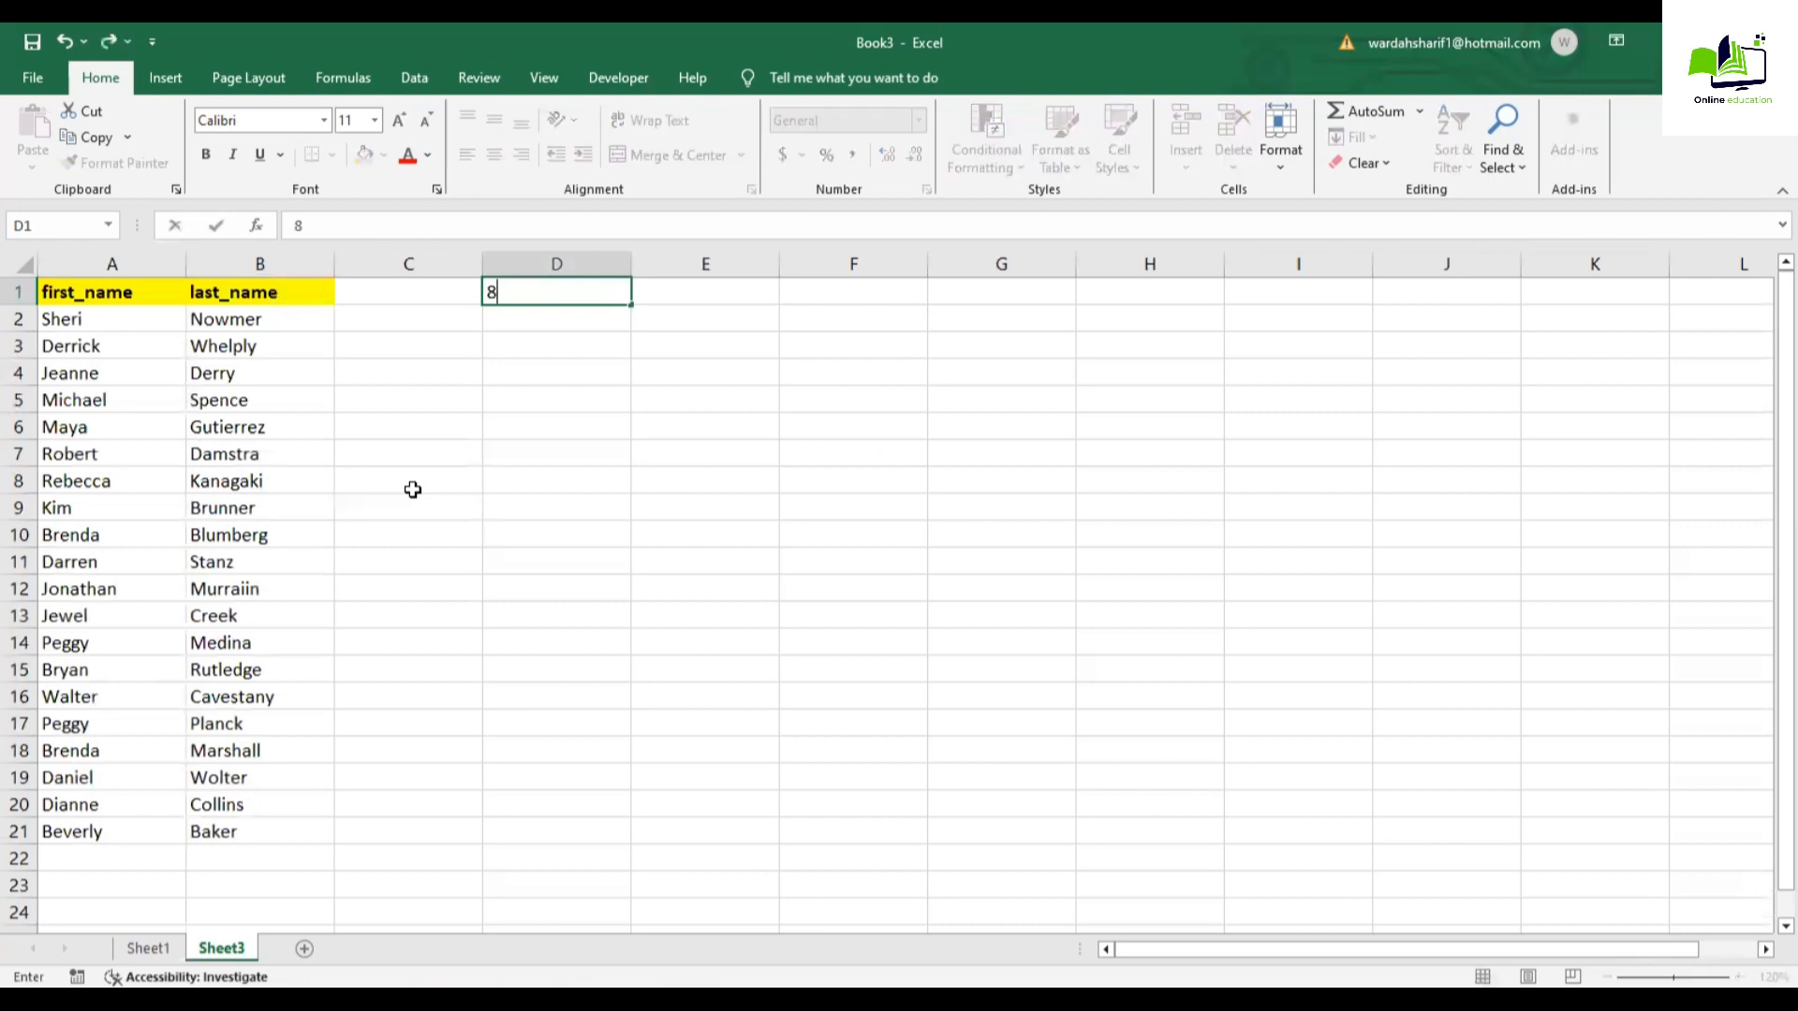
text(. Concatenate)
key(Tab)
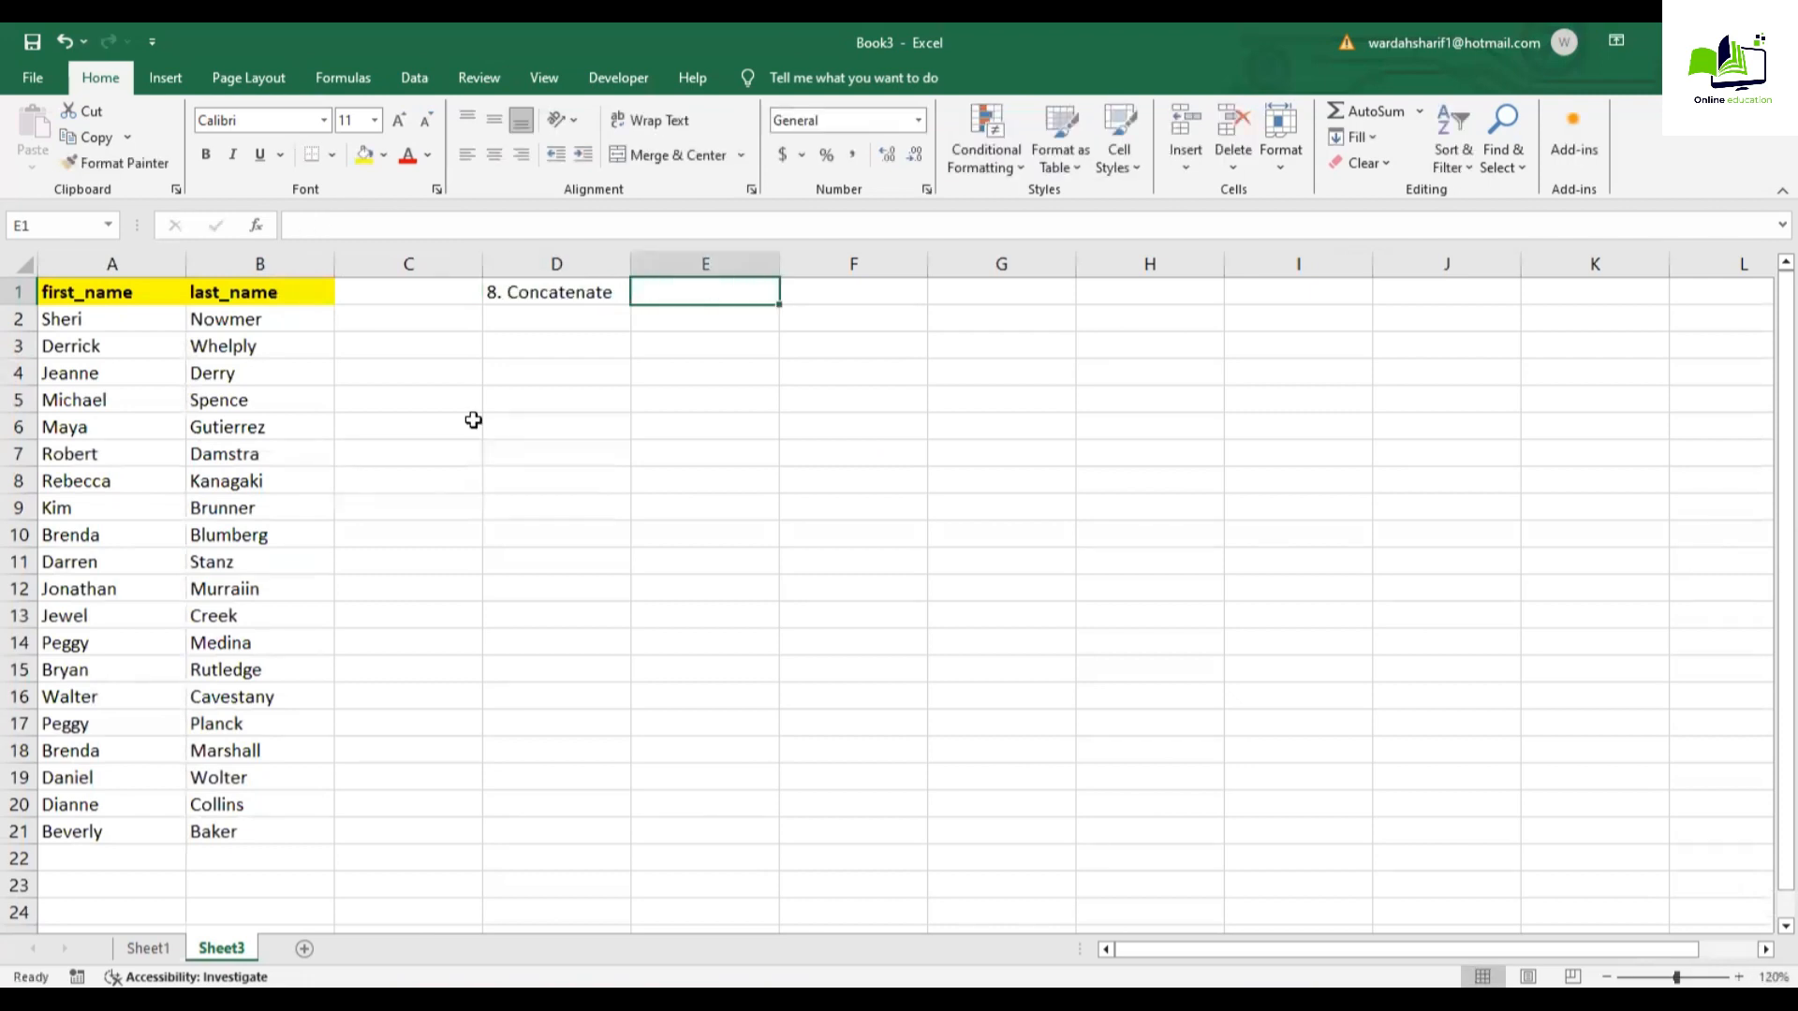
Step: Enter =CONCATENATE(A2,B2) in cell D2 to join the first and last name without a space
click(147, 318)
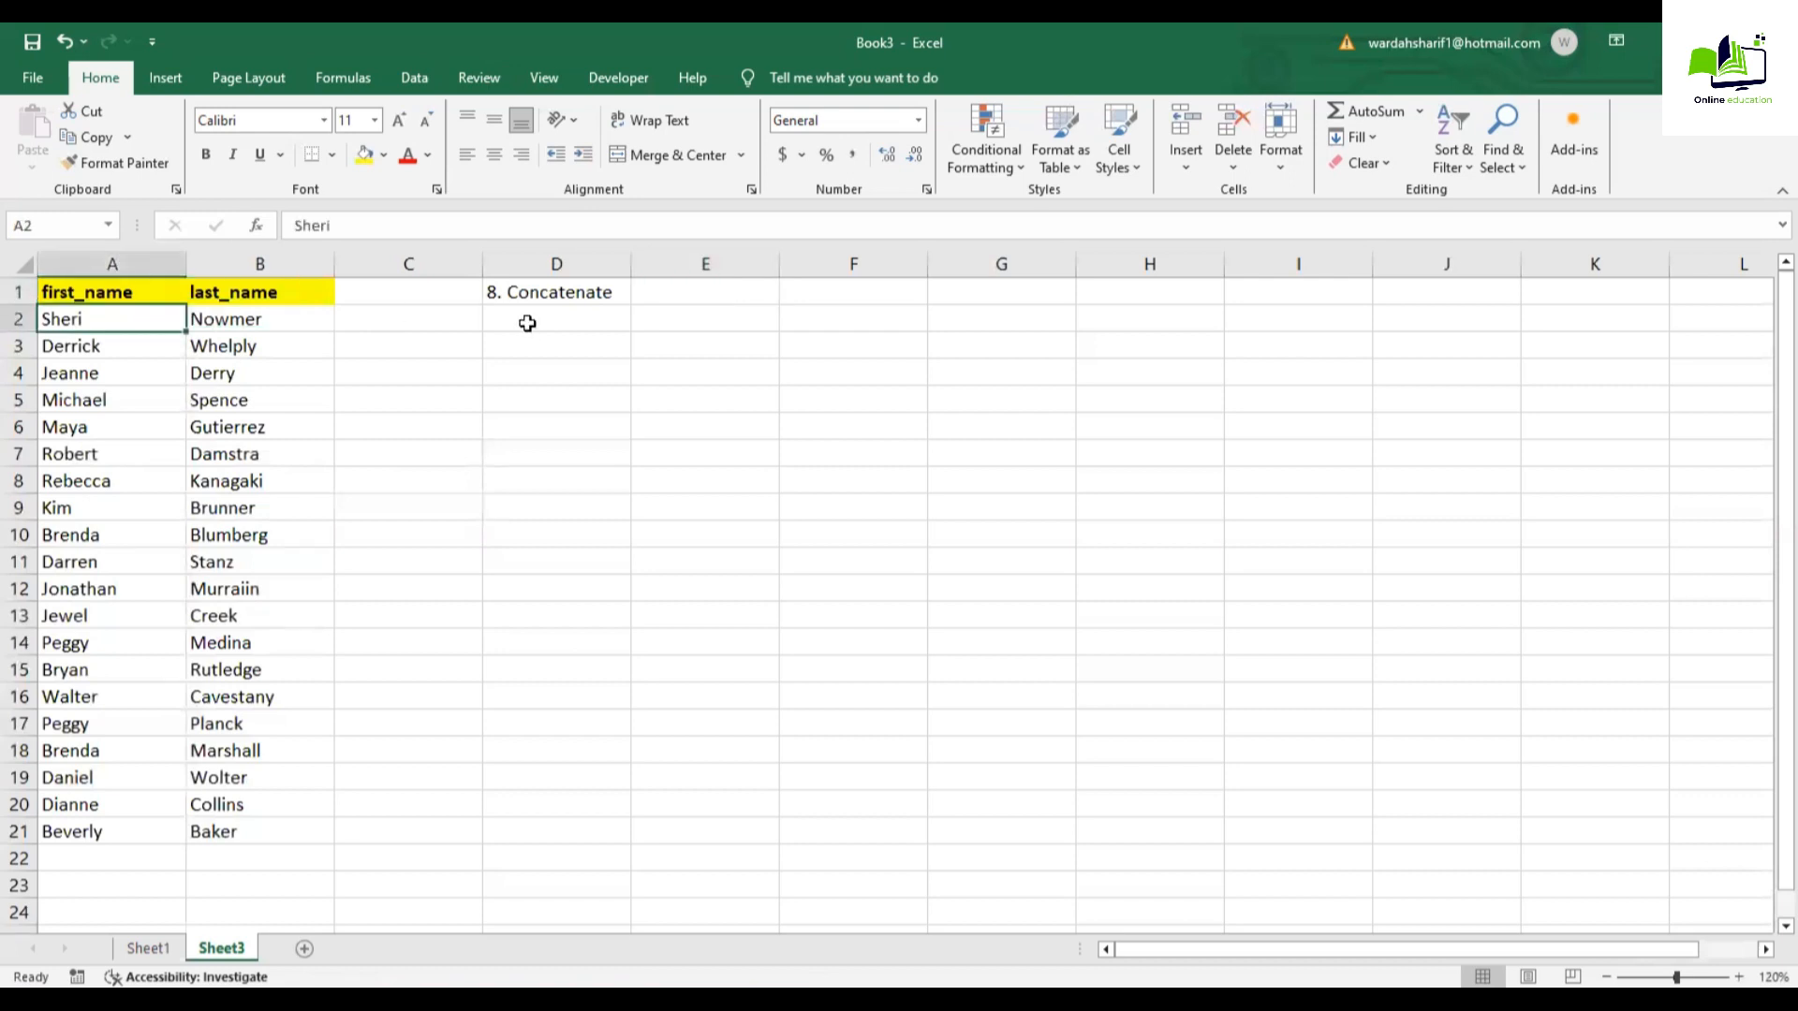
click(314, 318)
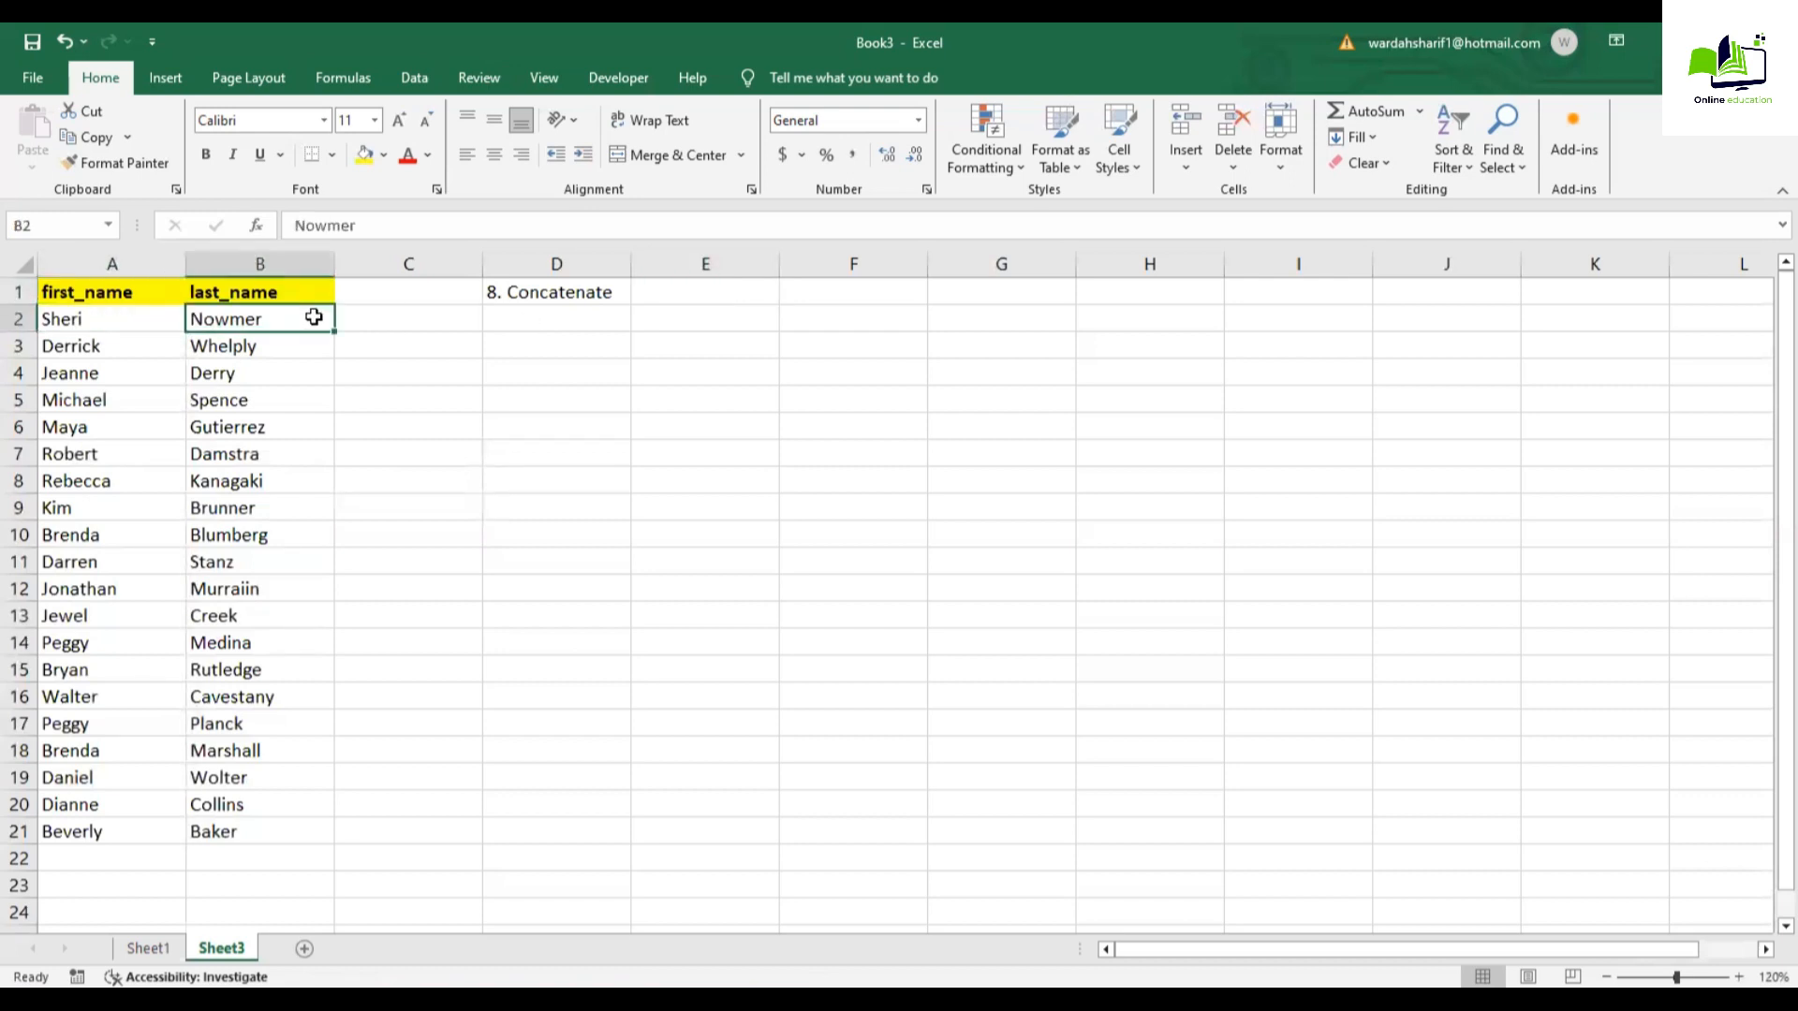
click(524, 323)
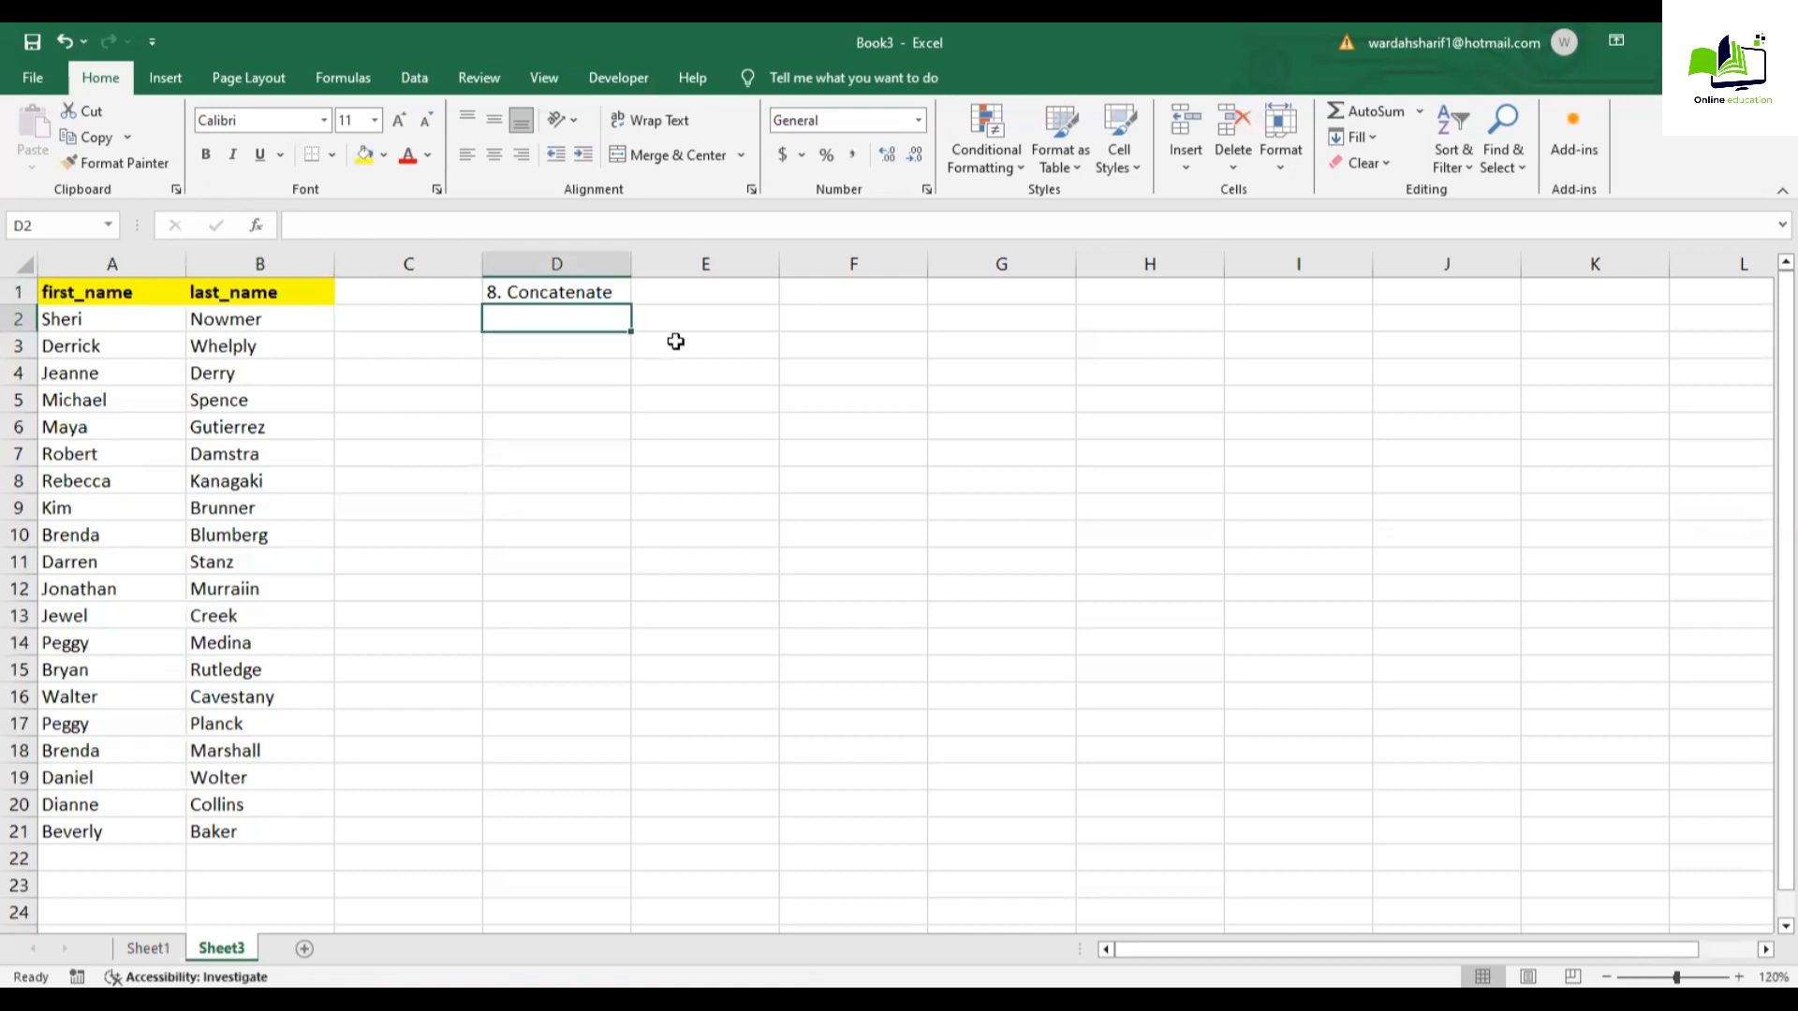
text(=concate)
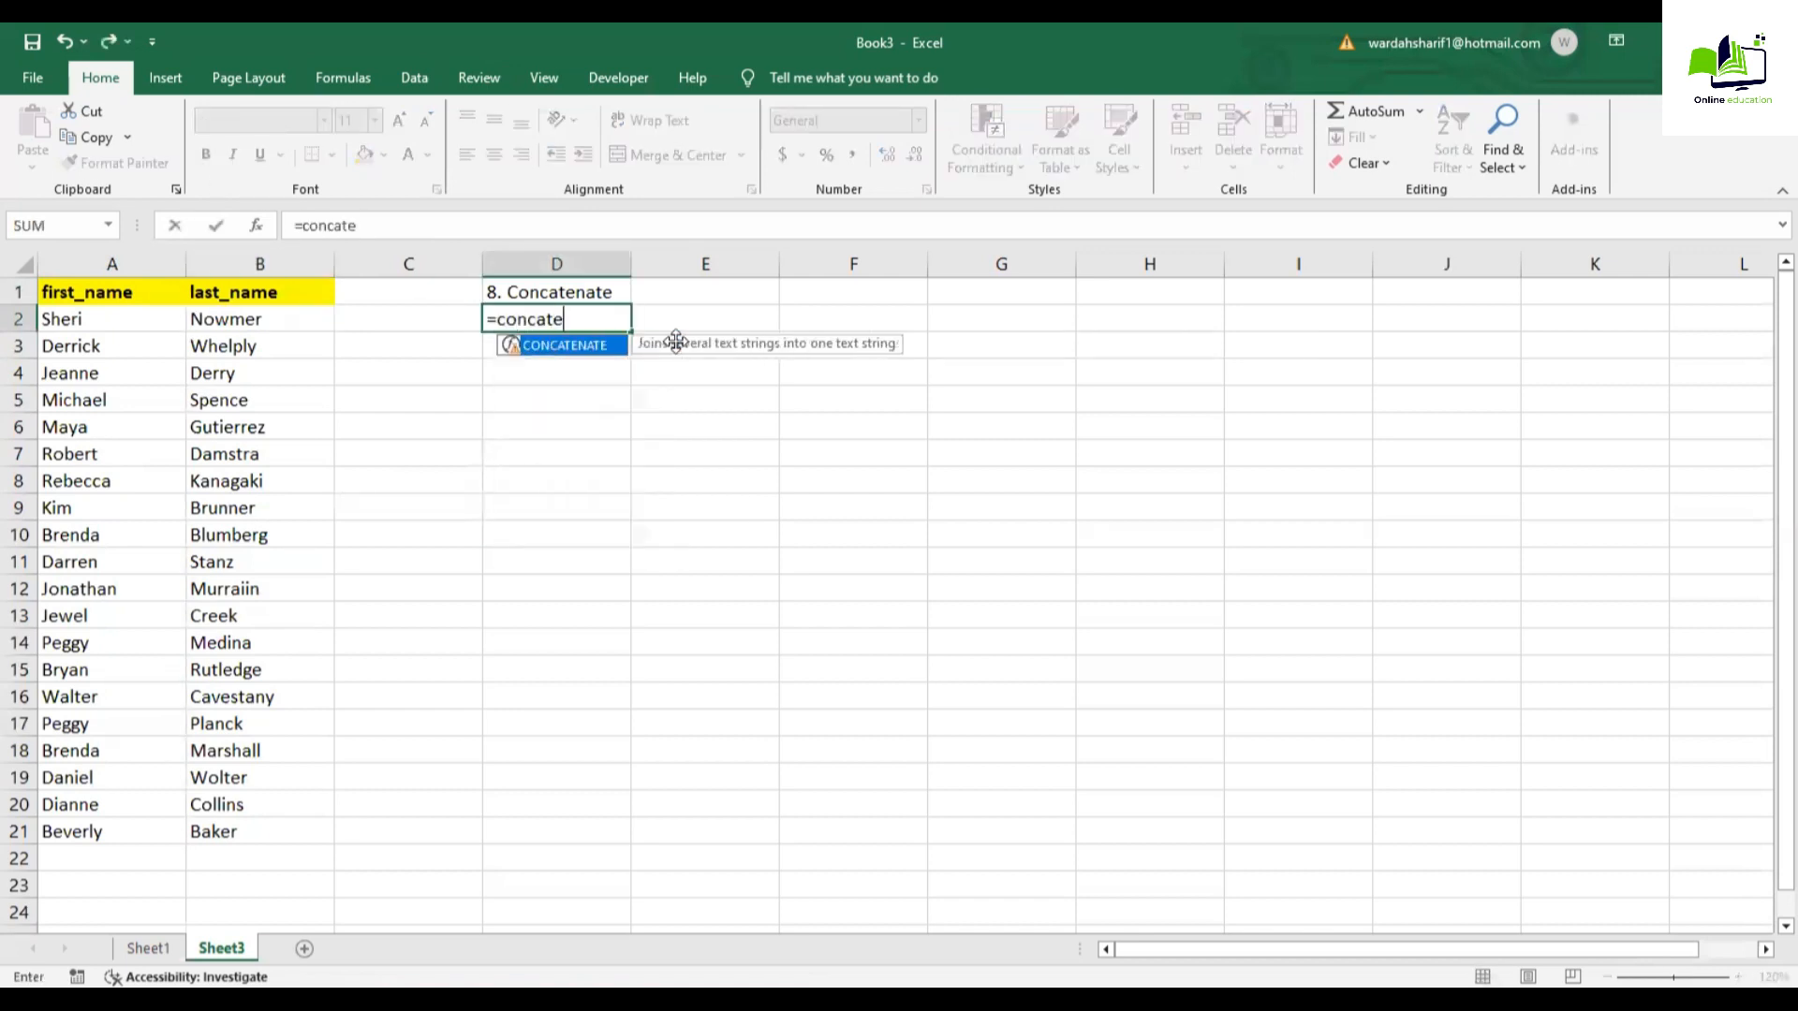
key(Tab)
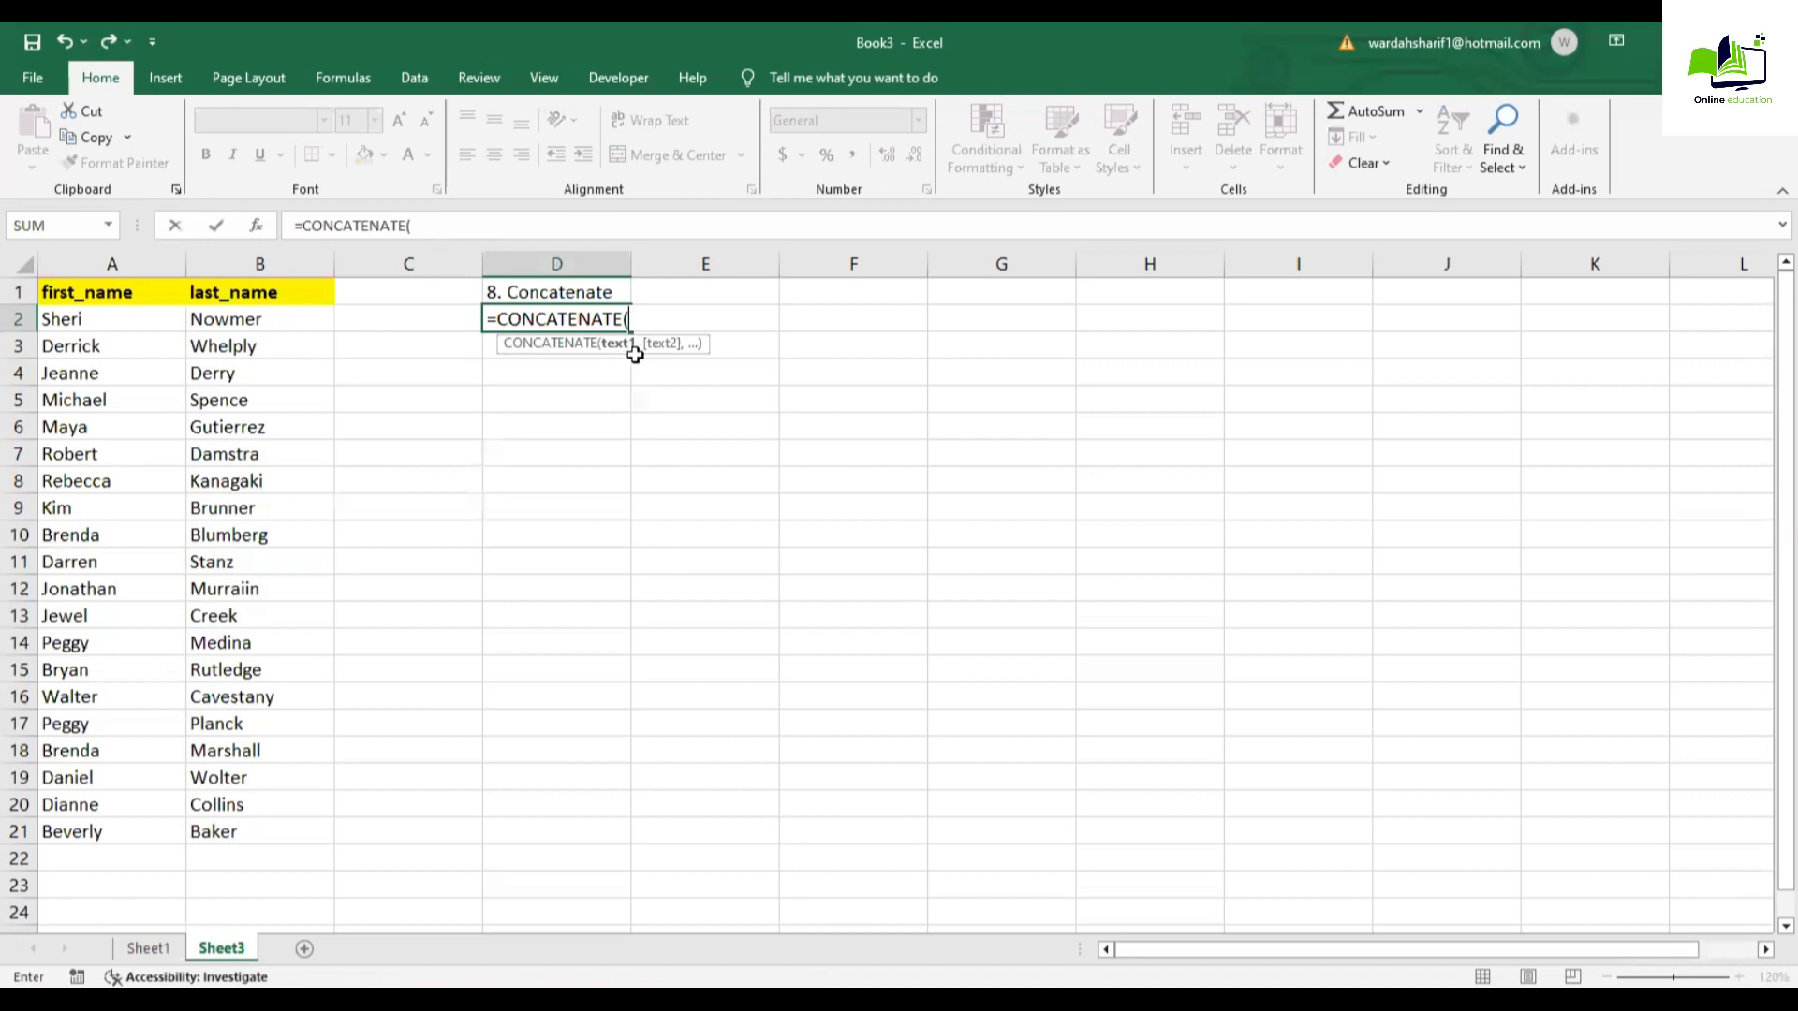
click(118, 326)
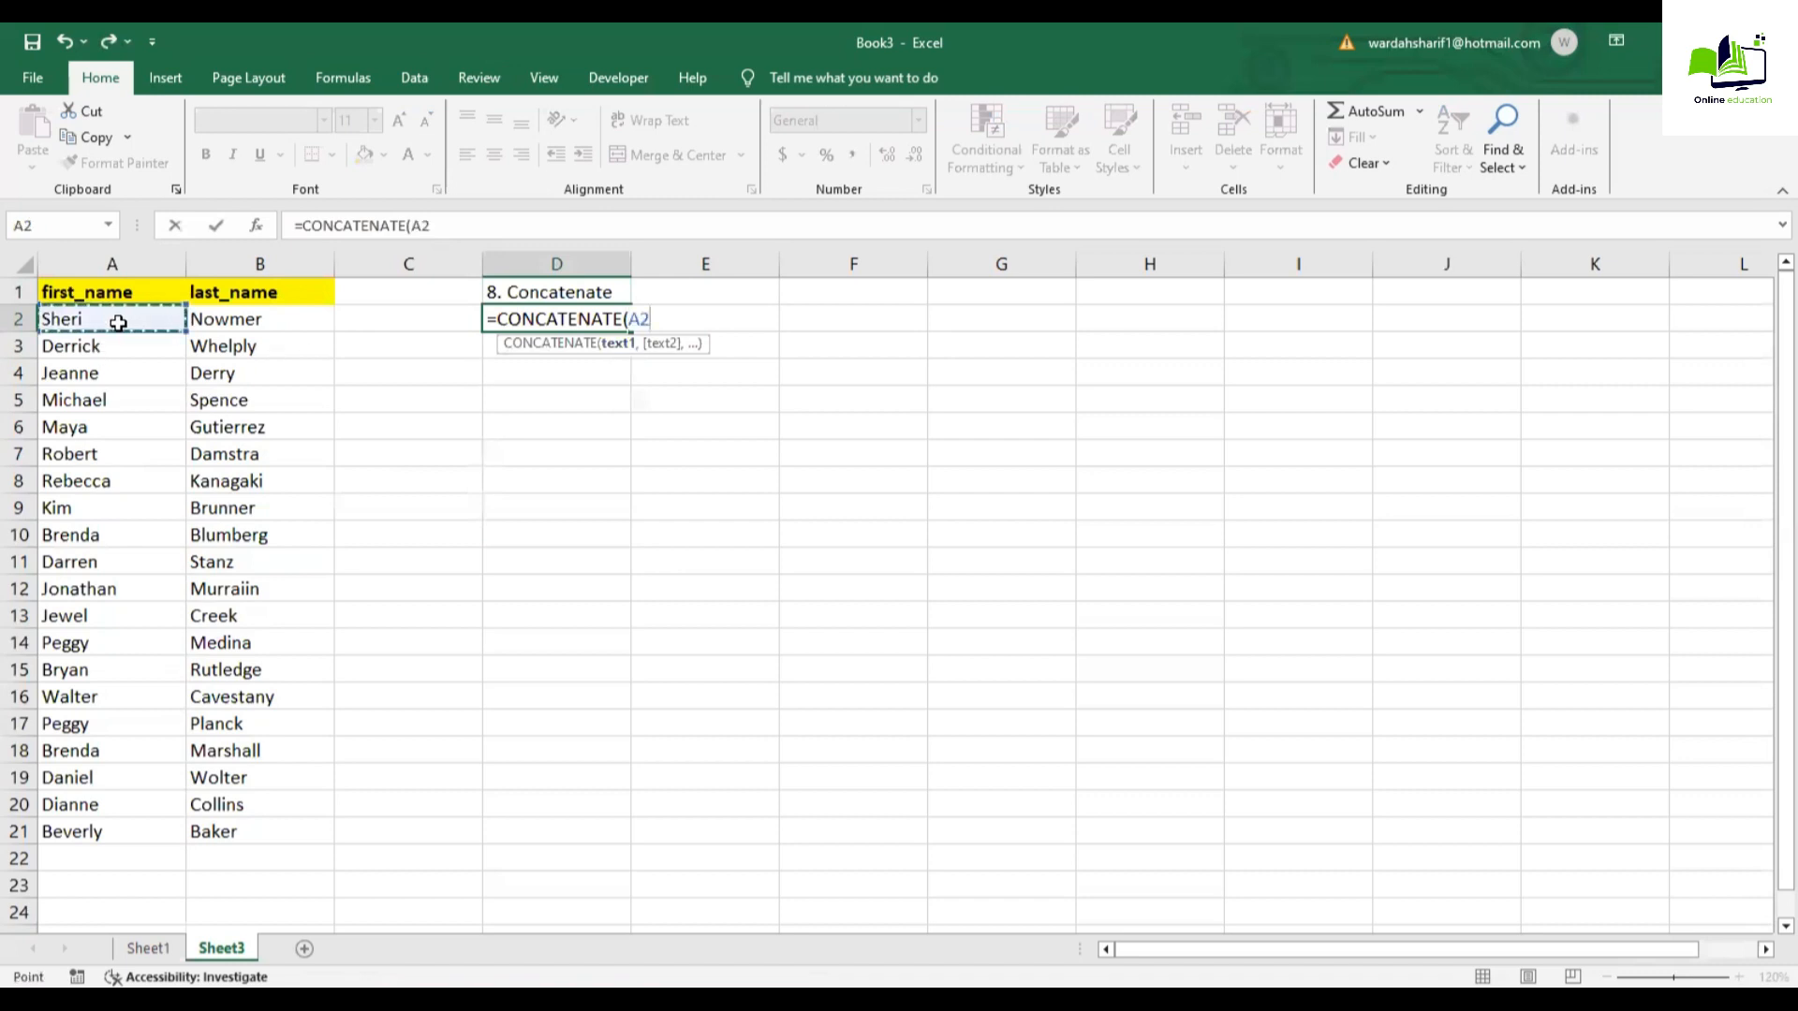
text(,)
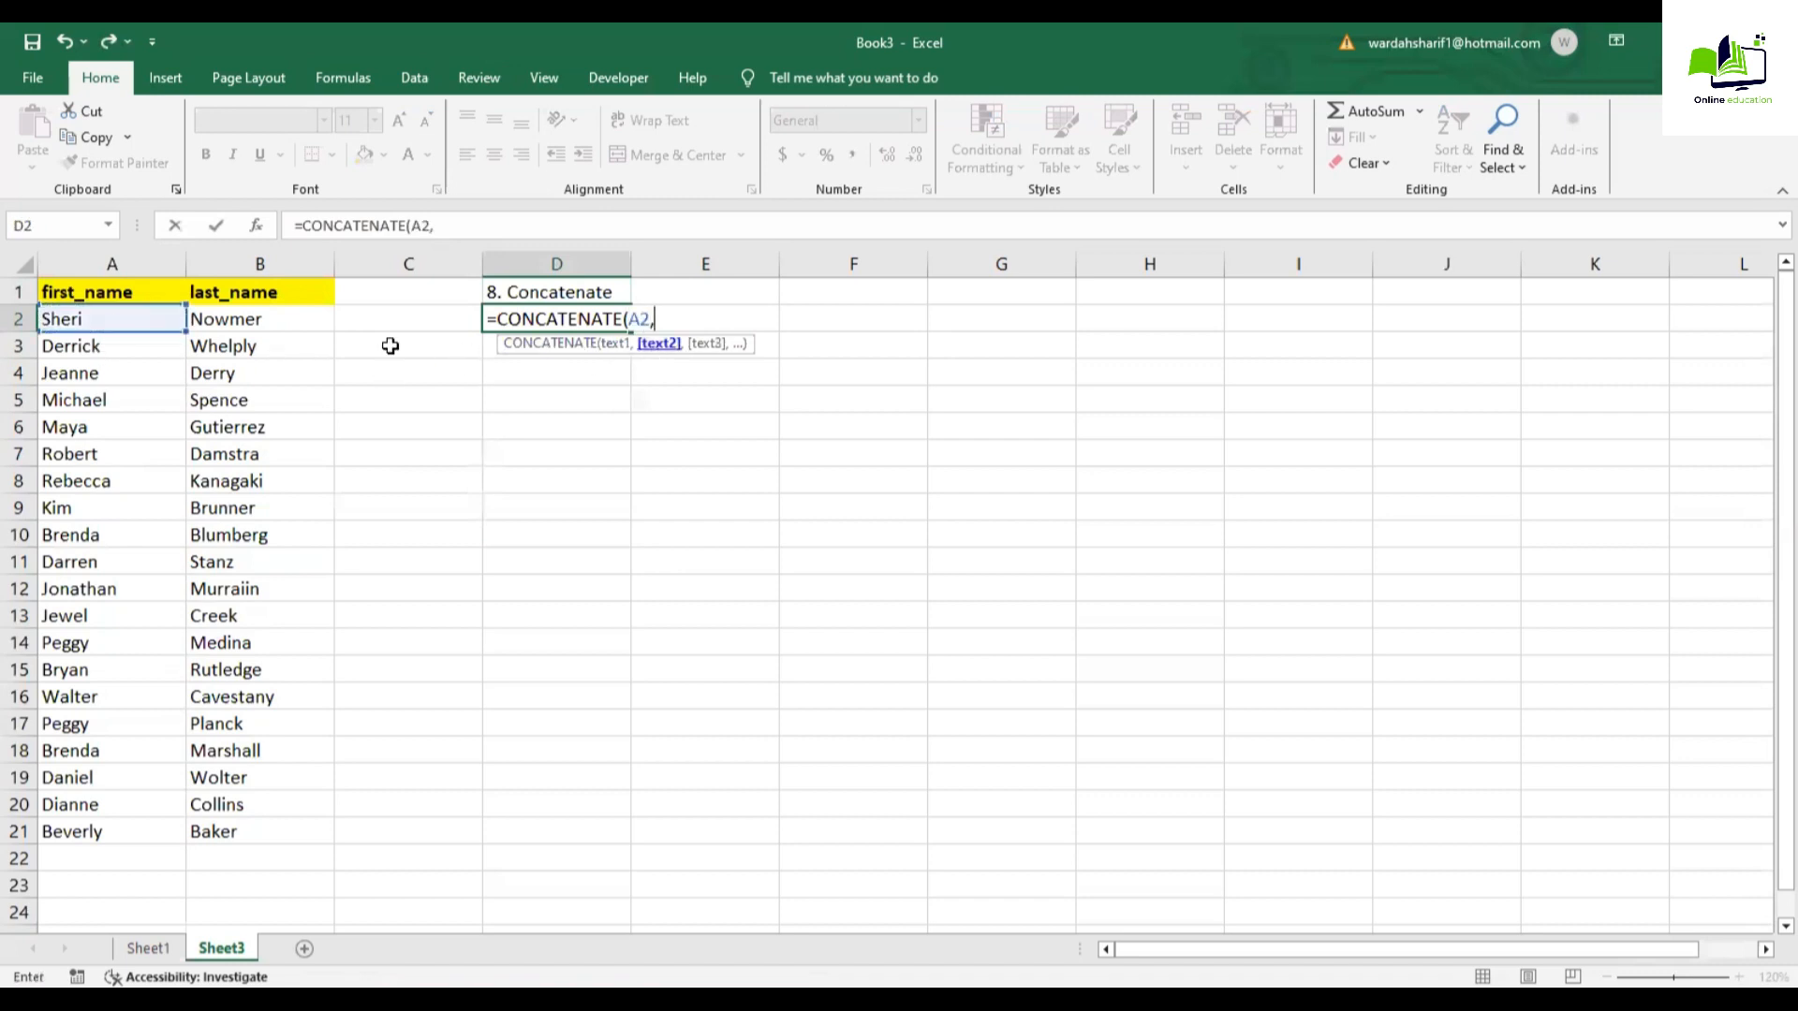
click(279, 319)
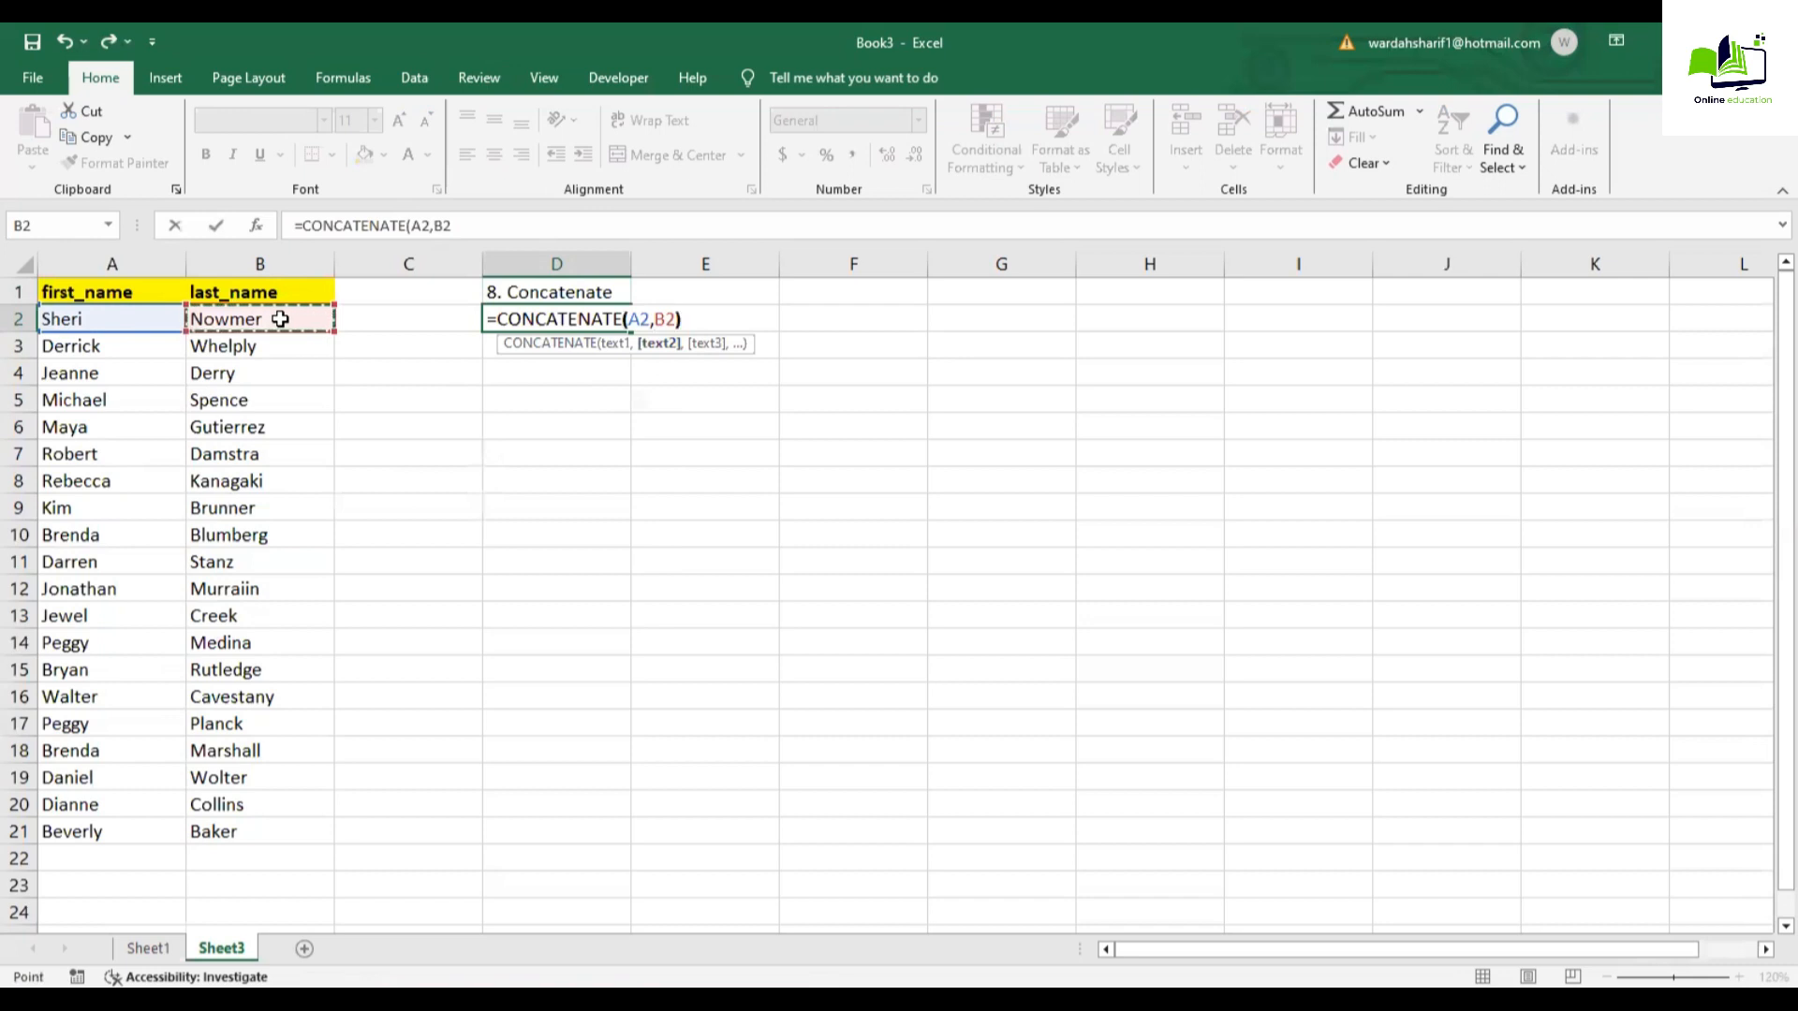
text())
key(Return)
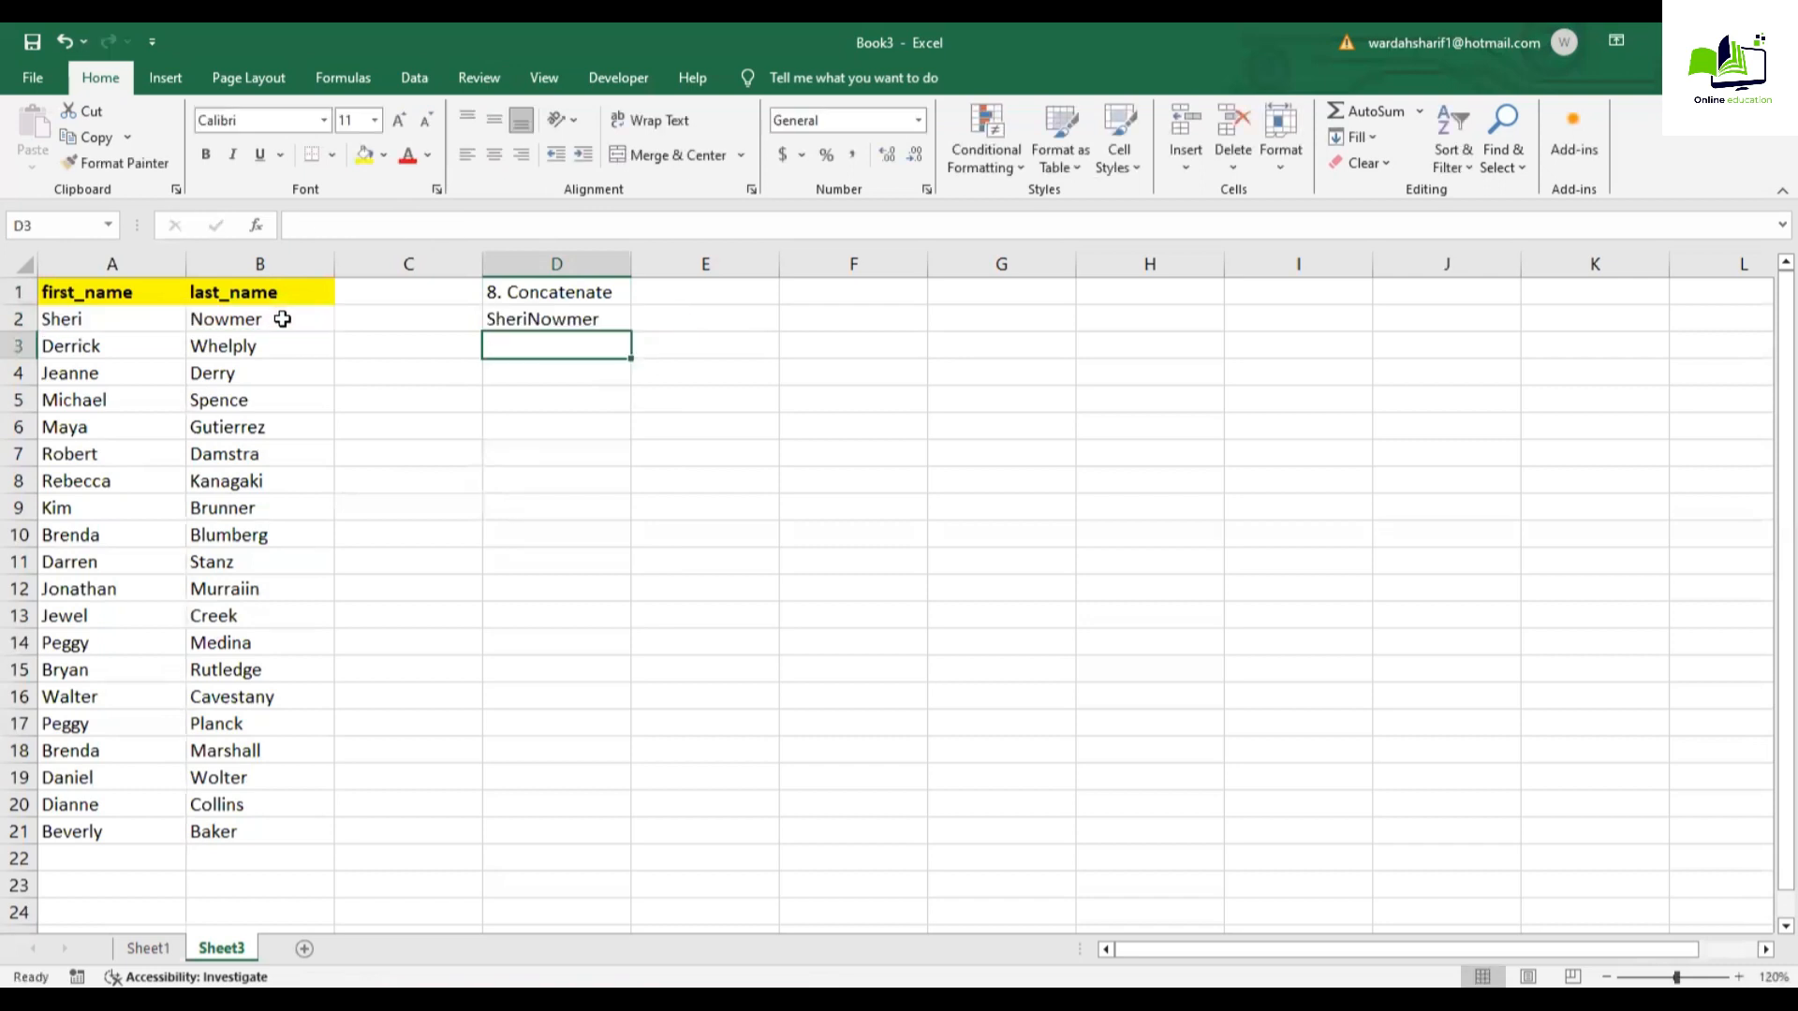
Step: Fill the formula in cell D2 down to D21 for all the listed names
click(628, 322)
drag(632, 332, 630, 835)
click(709, 766)
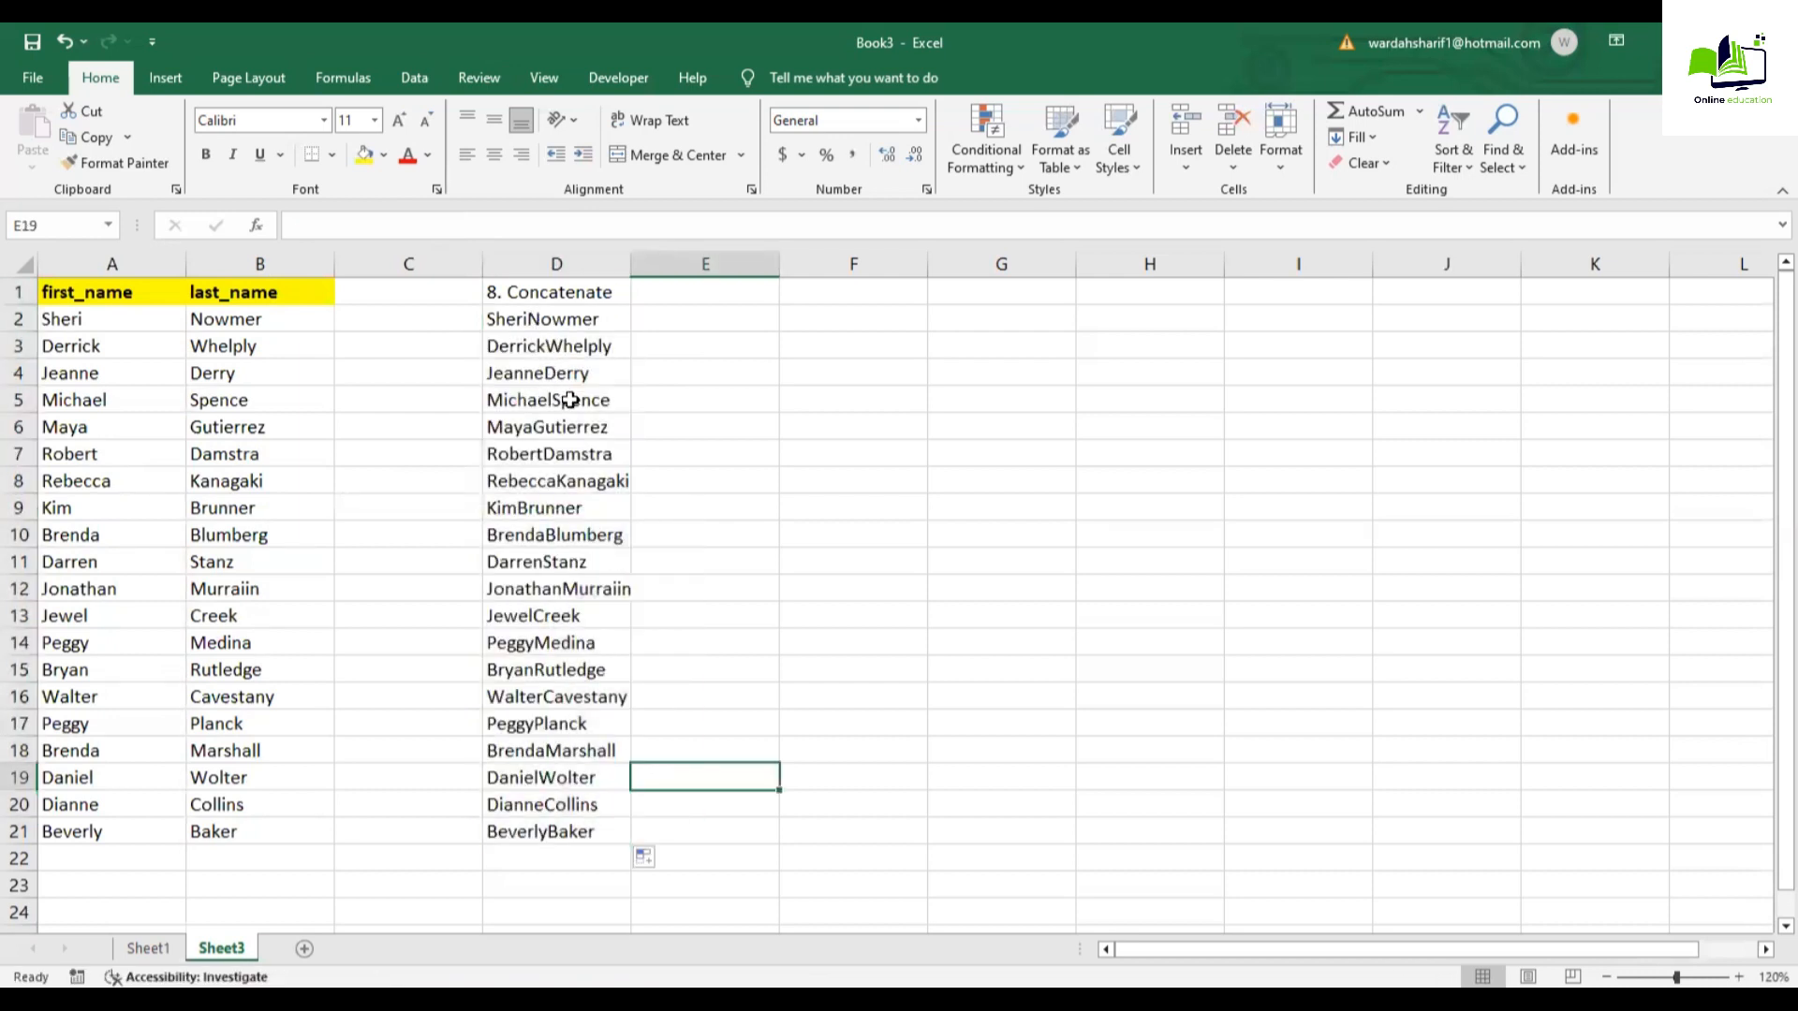
Step: Enter =CONCATENATE(A2," ",B2) in cell E2 to join the names with a space, and fill it down to E21
click(716, 323)
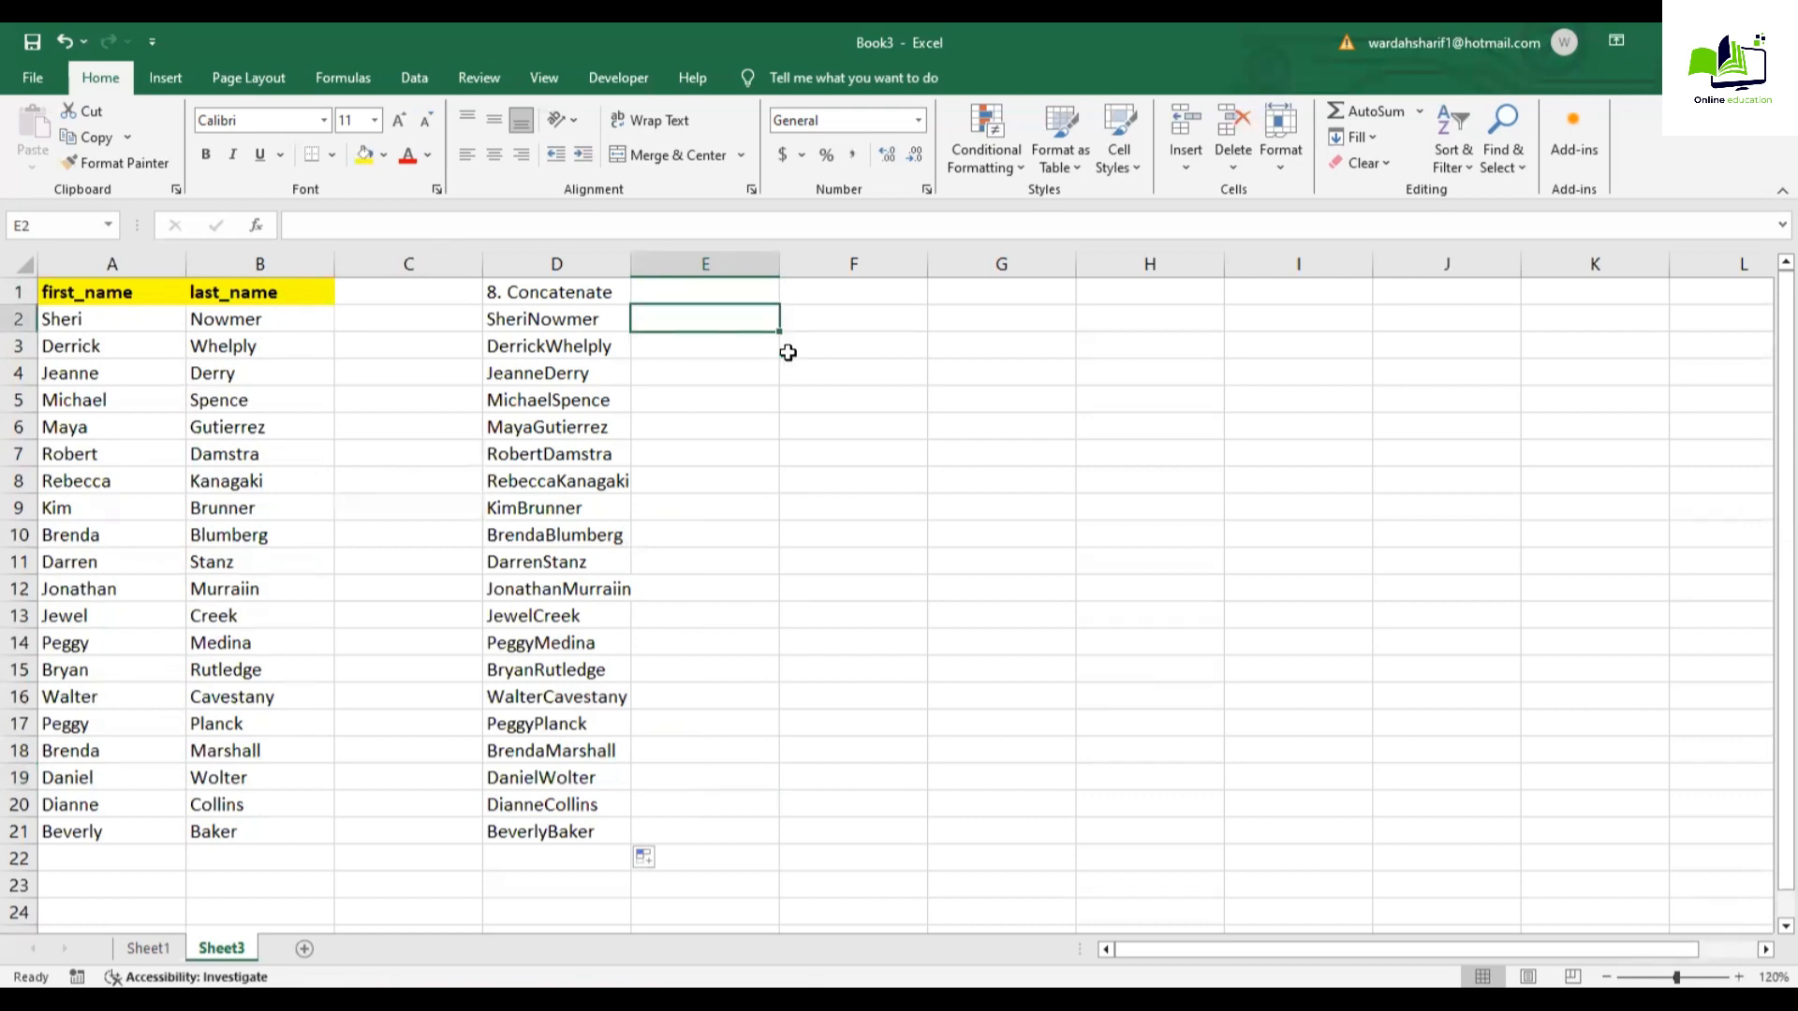
text(=concate)
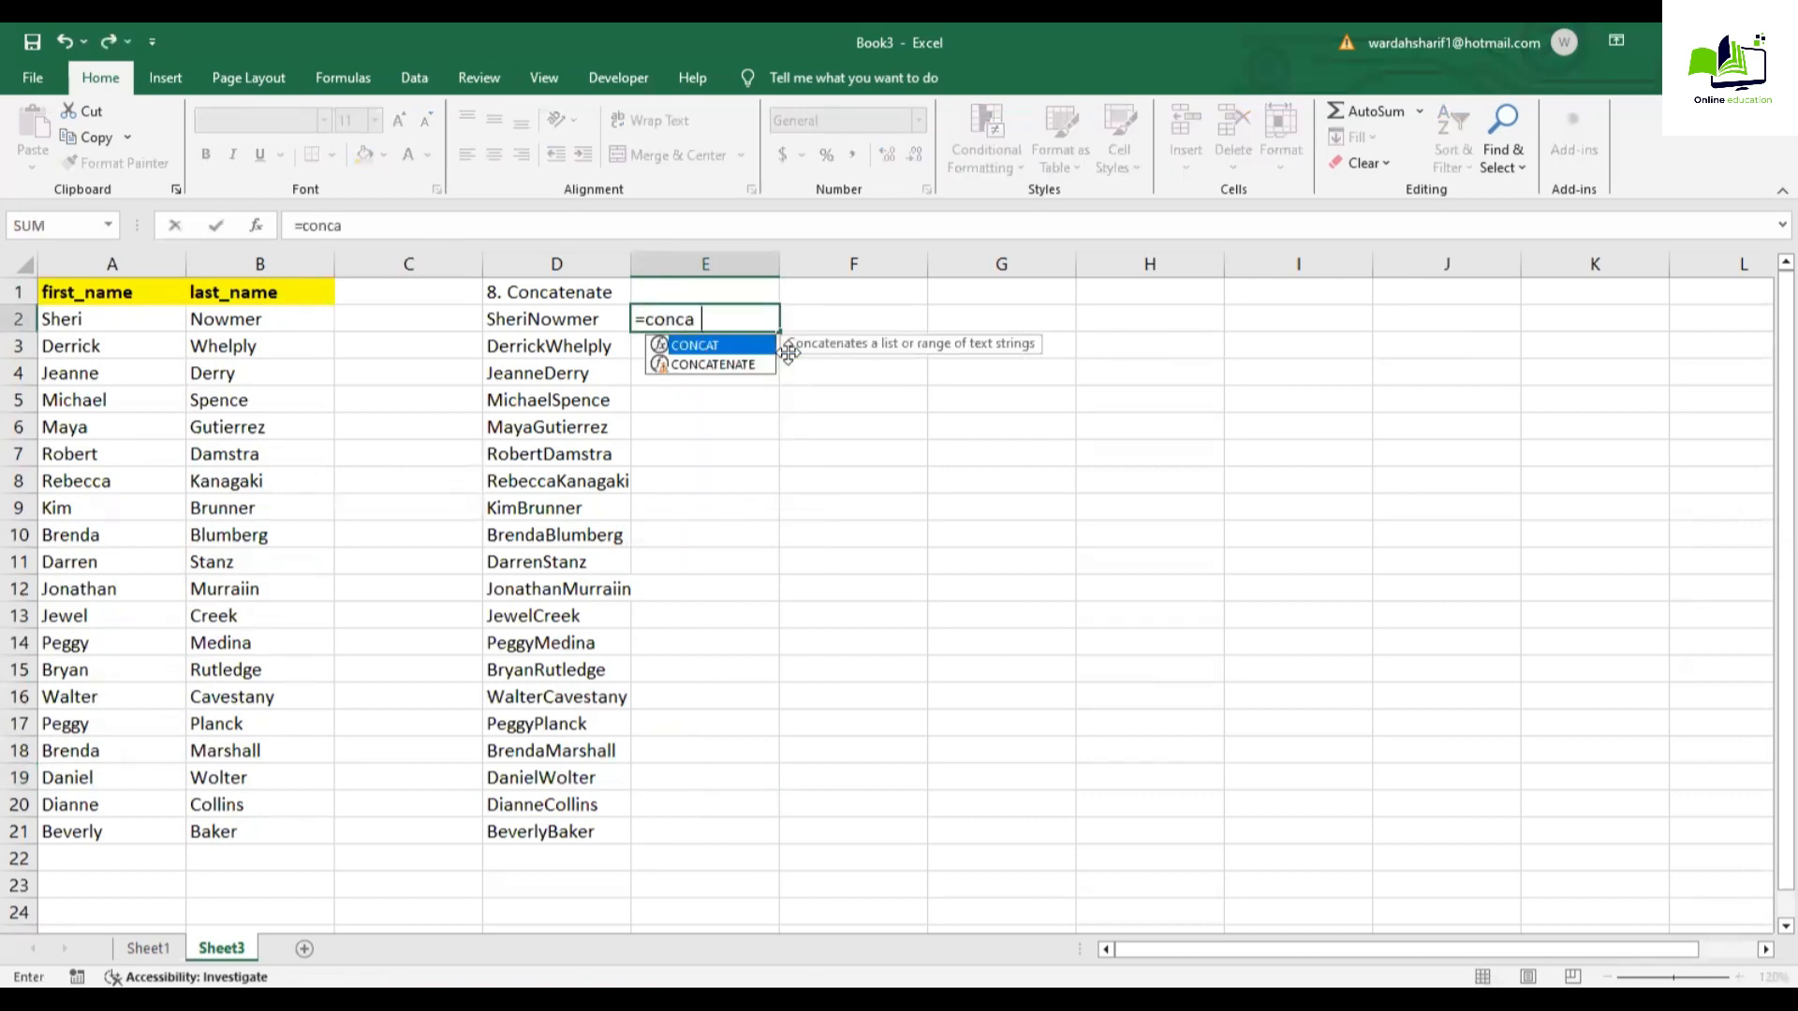
key(Tab)
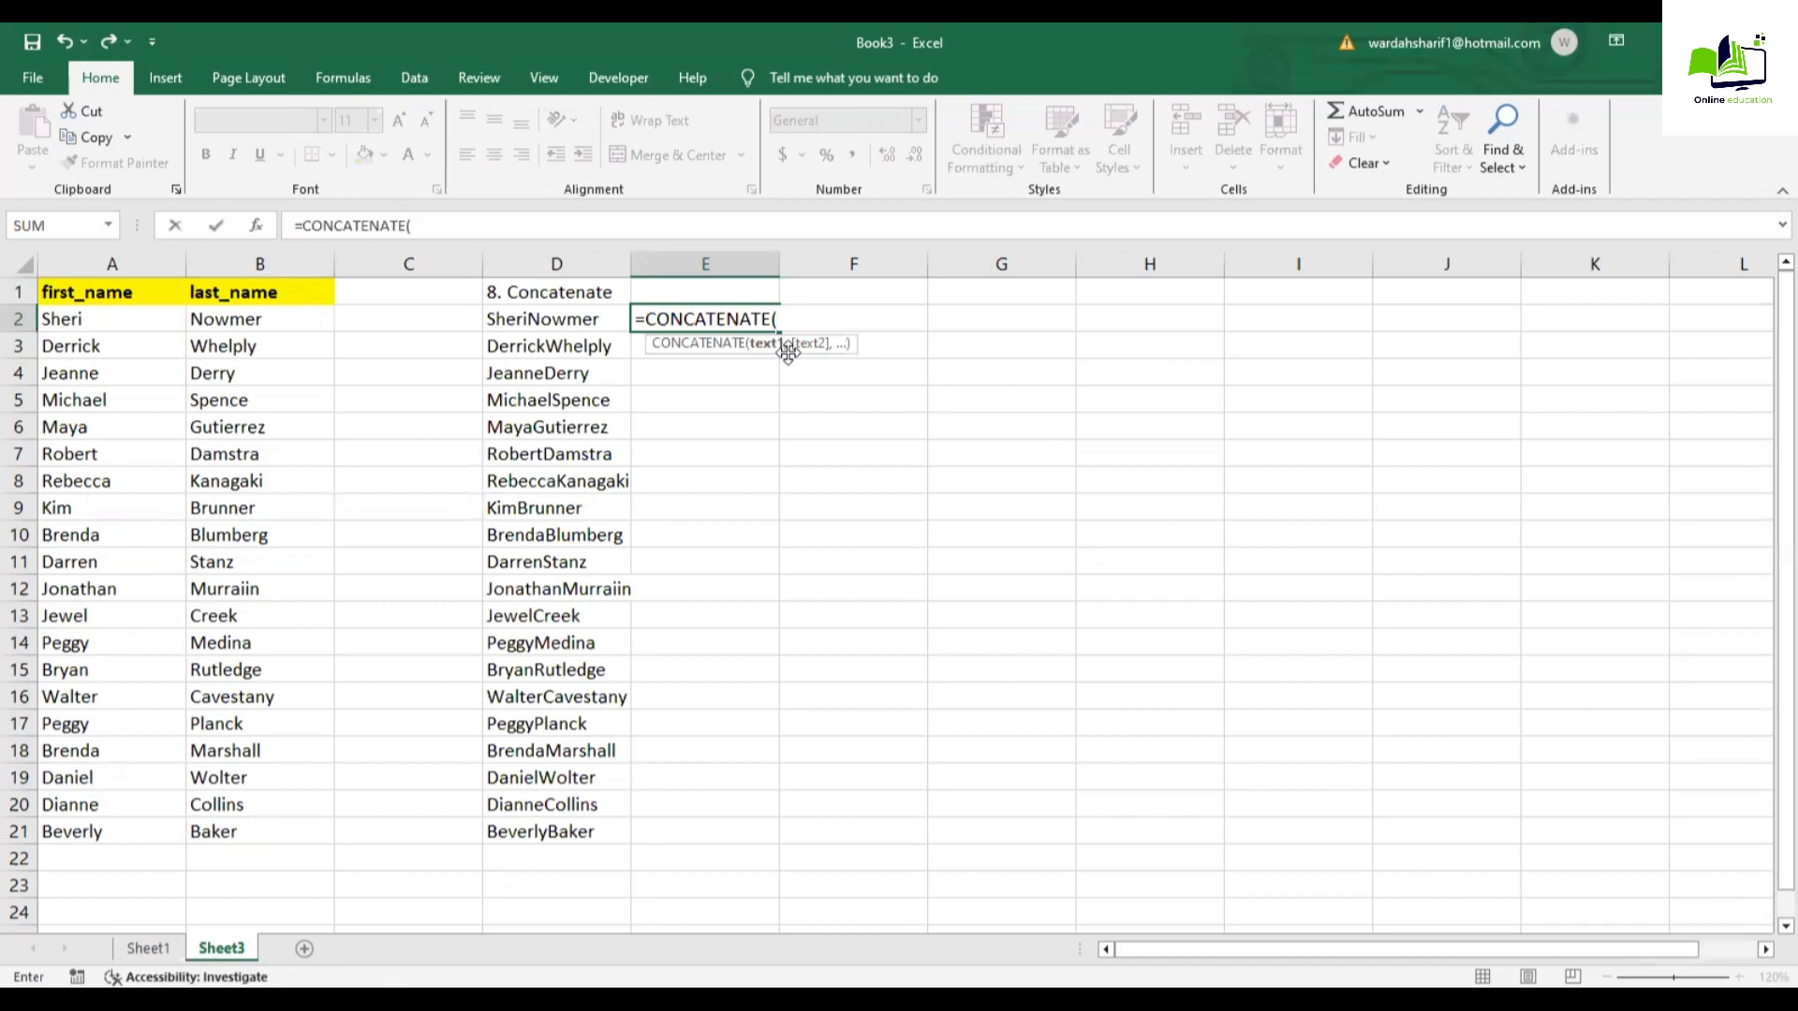
click(134, 319)
text(,)
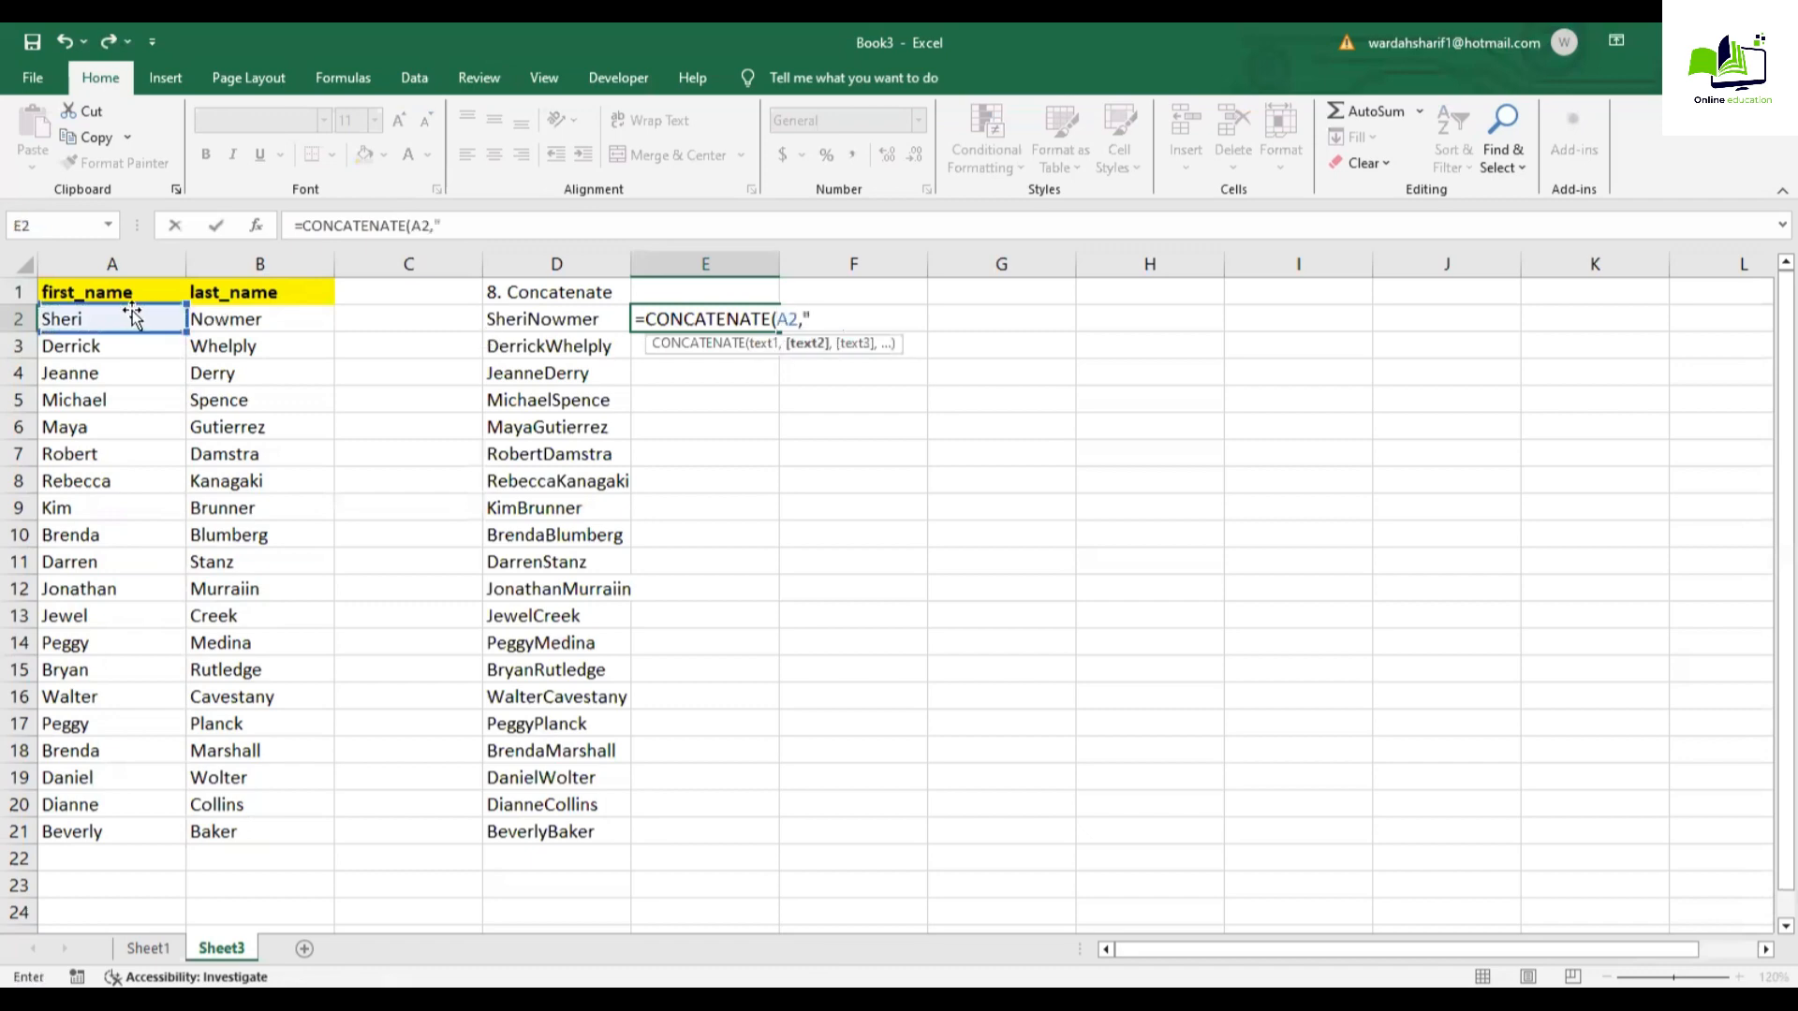
text(" ",)
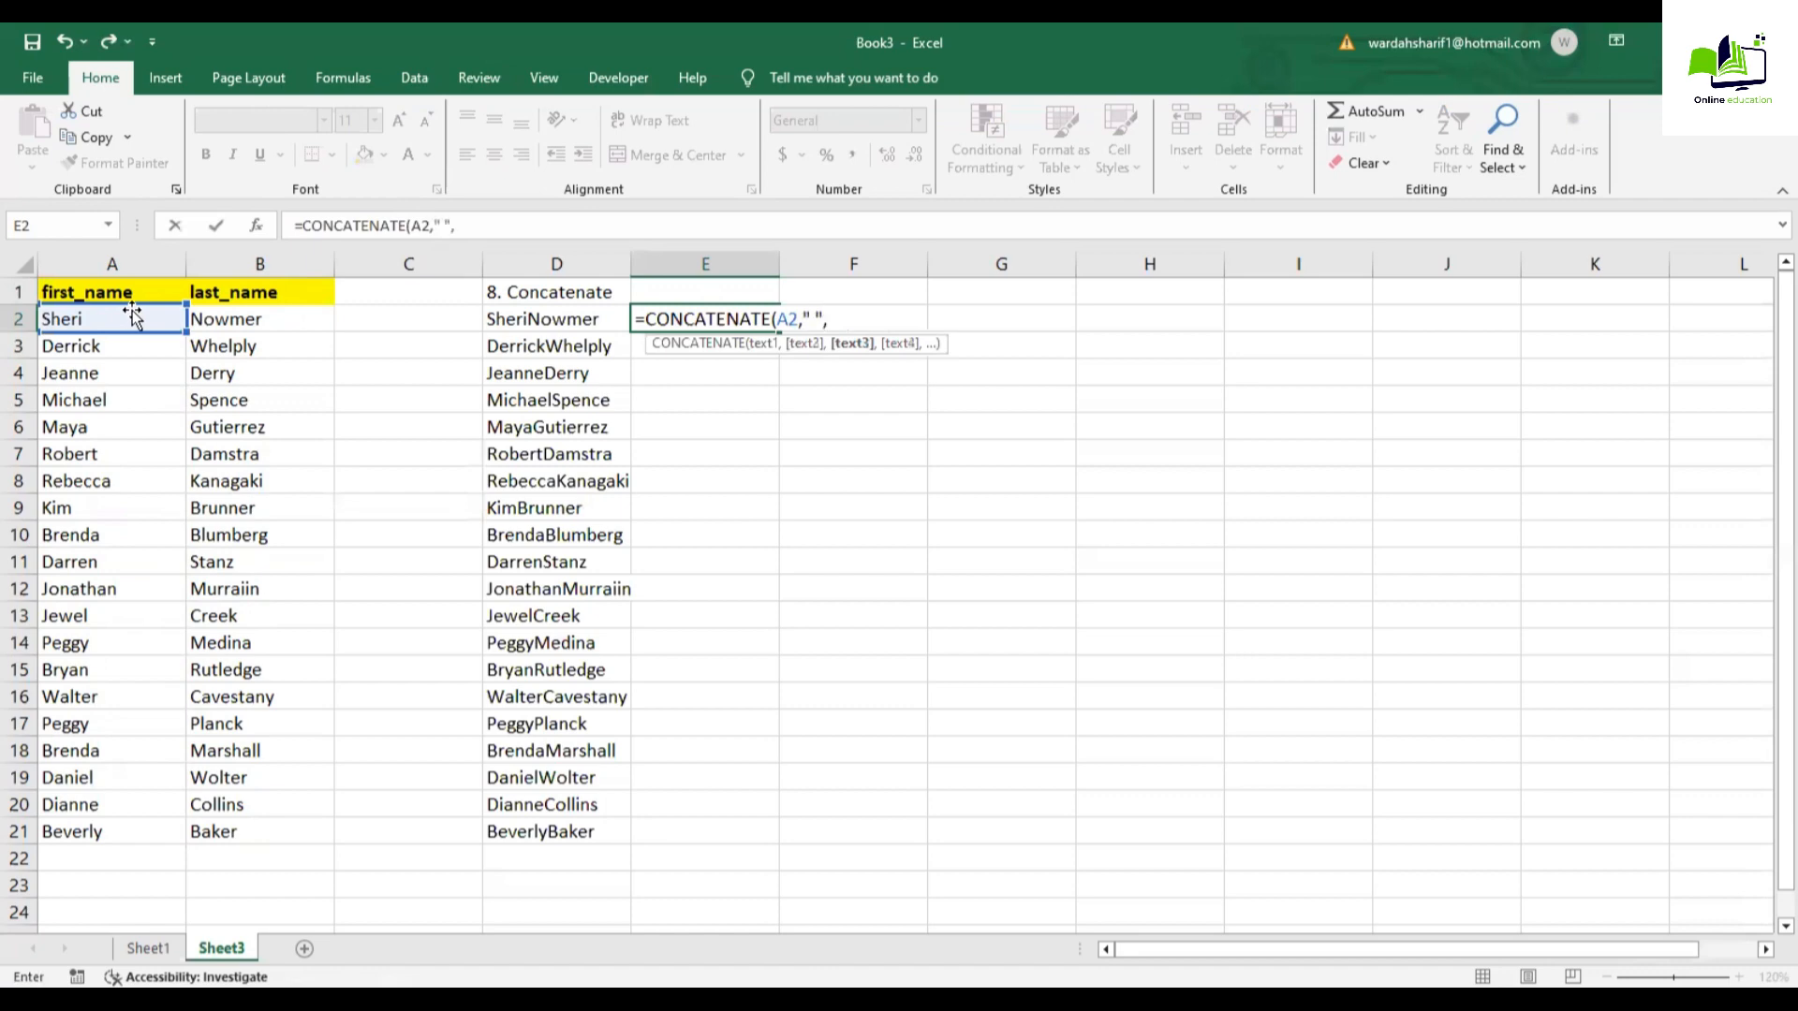
click(231, 314)
text())
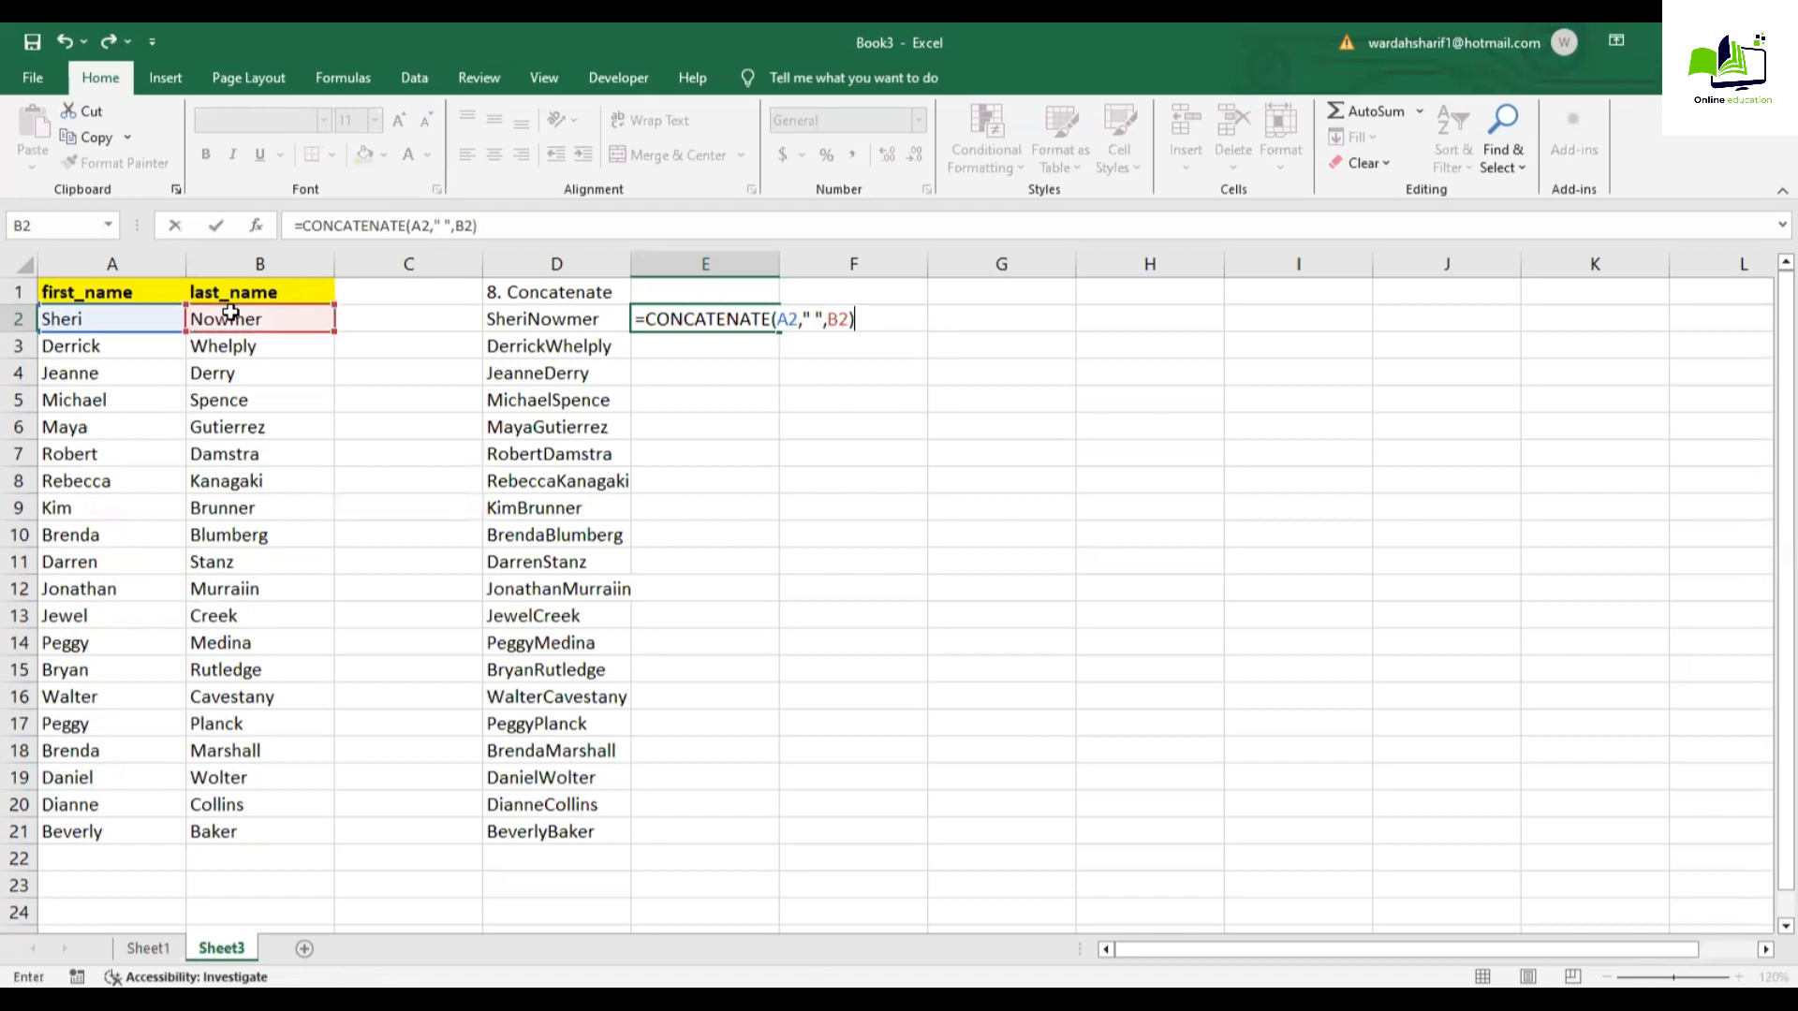
key(Return)
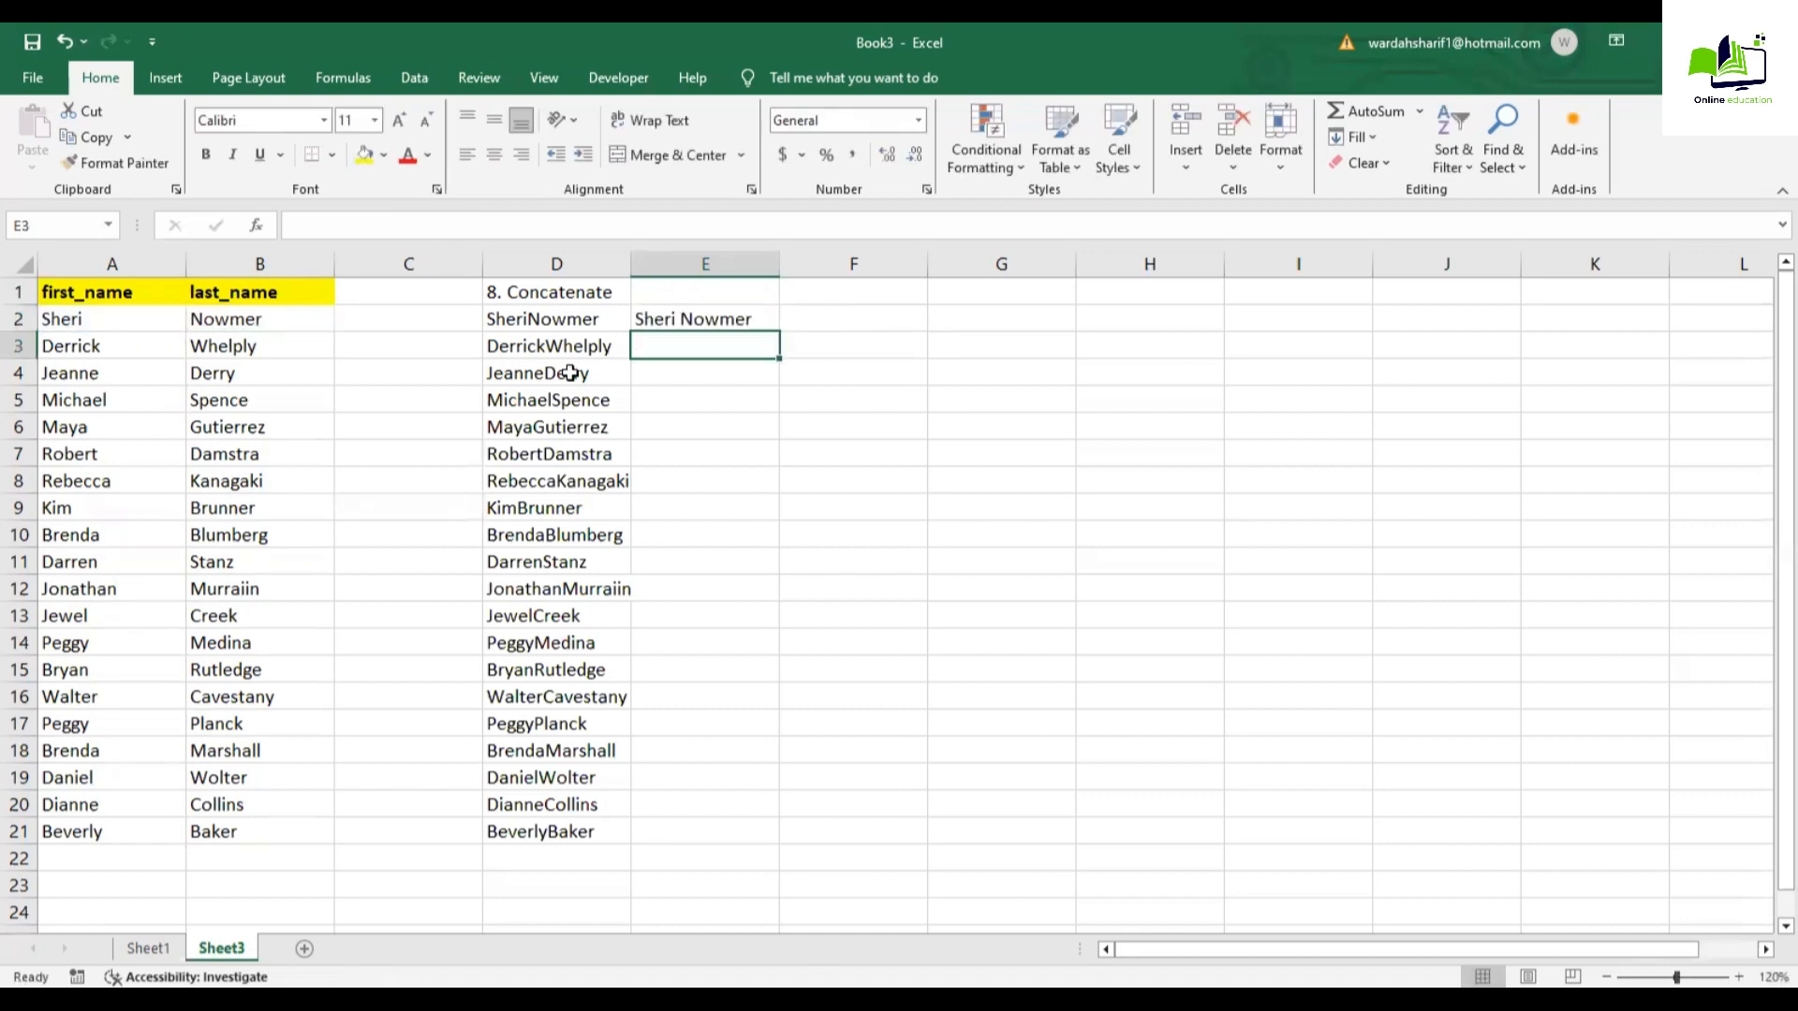
click(741, 324)
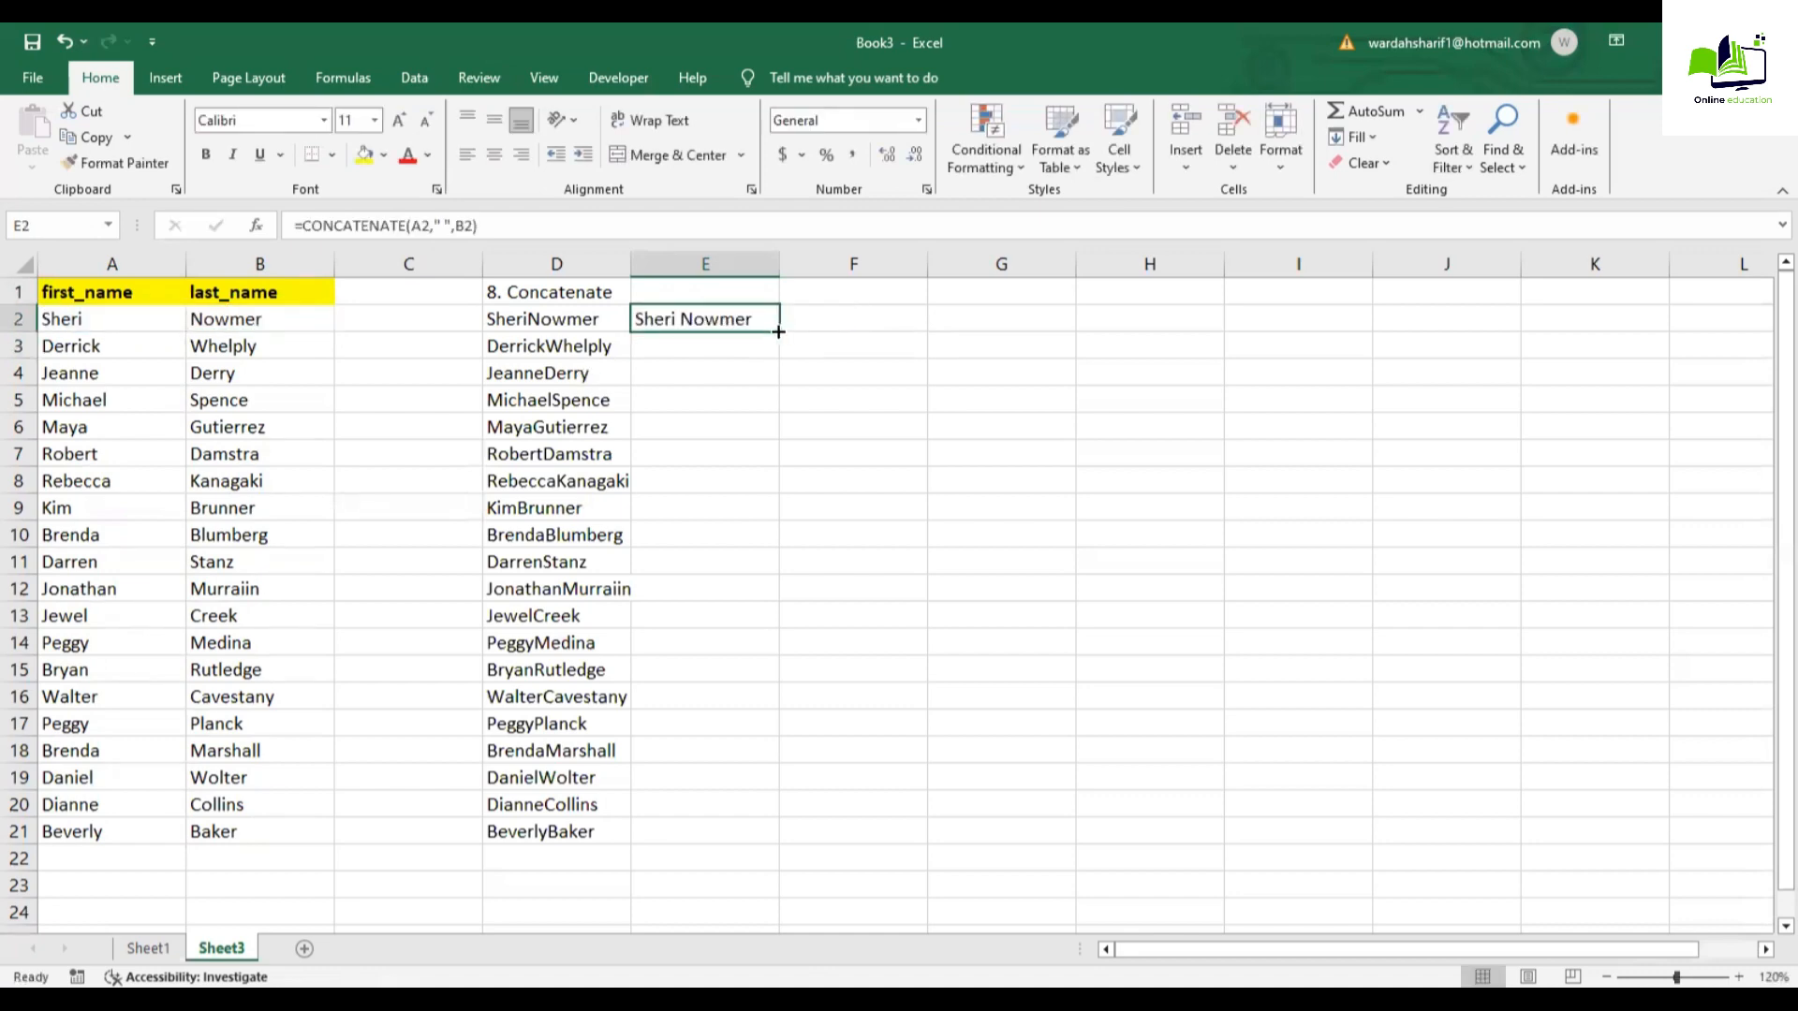
drag(778, 331, 787, 839)
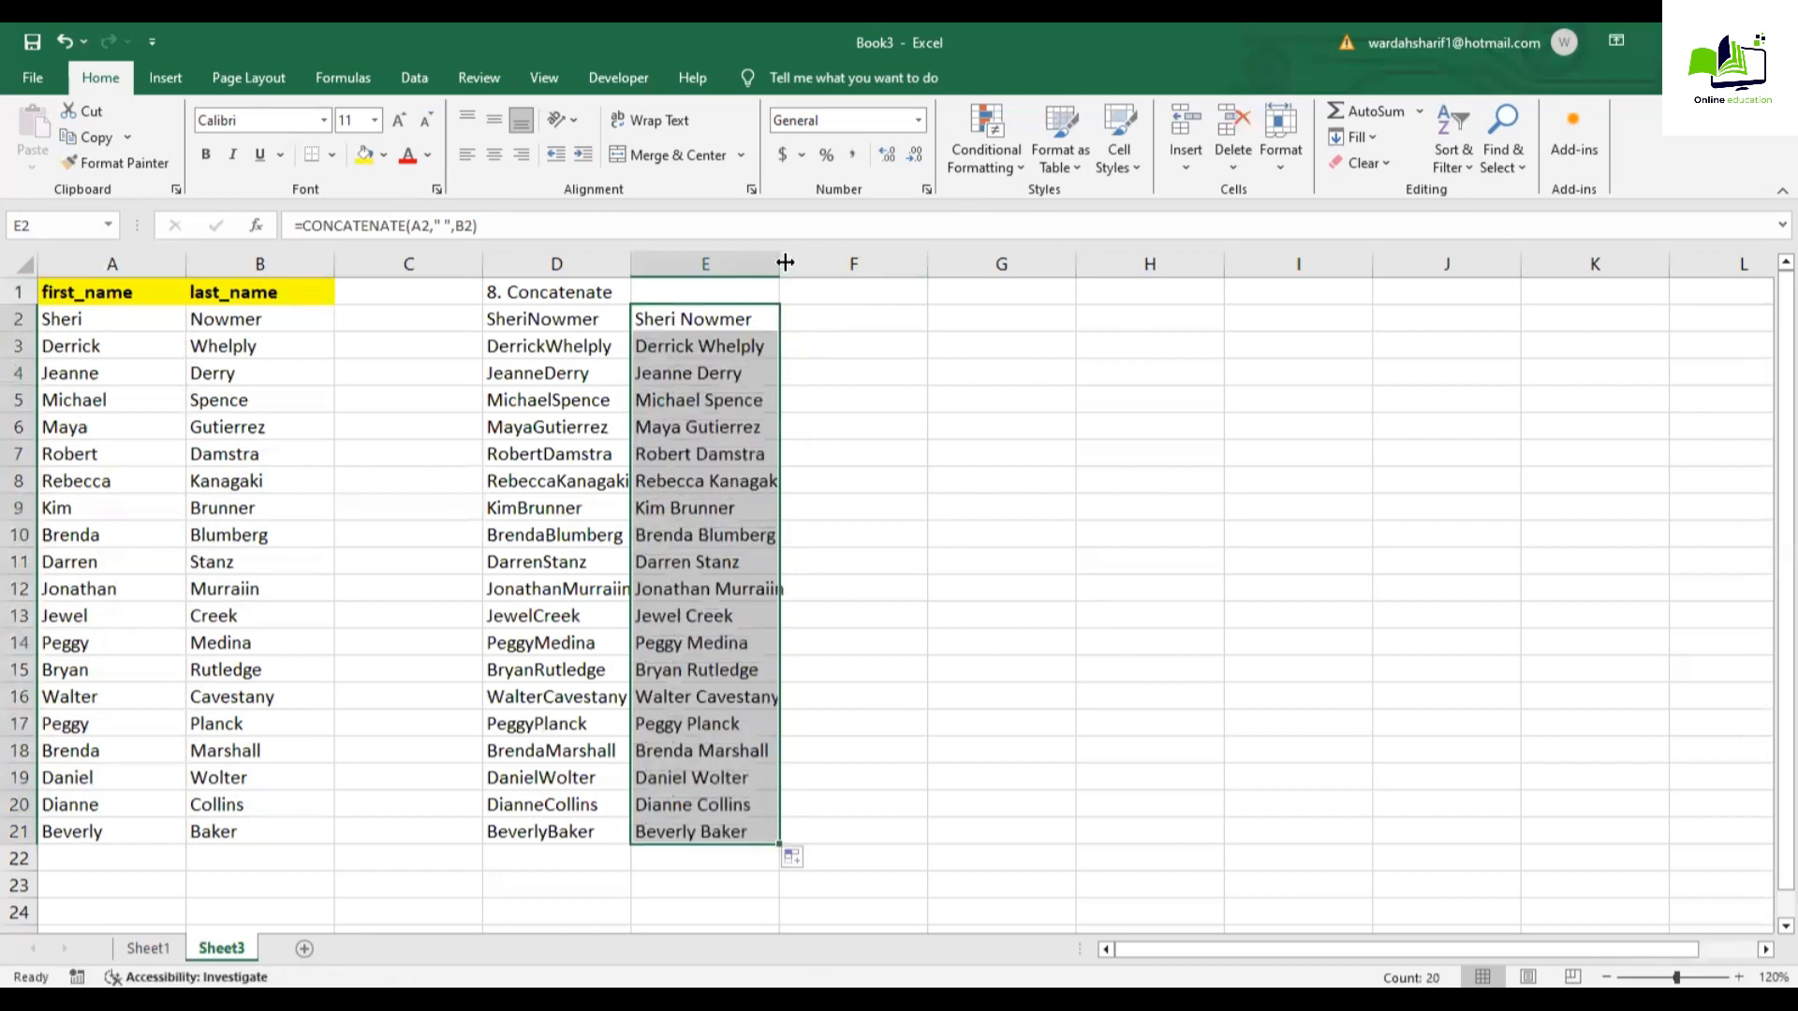
Step: Widen column E so the full names joined with a space fit inside it
drag(785, 263, 824, 263)
click(943, 398)
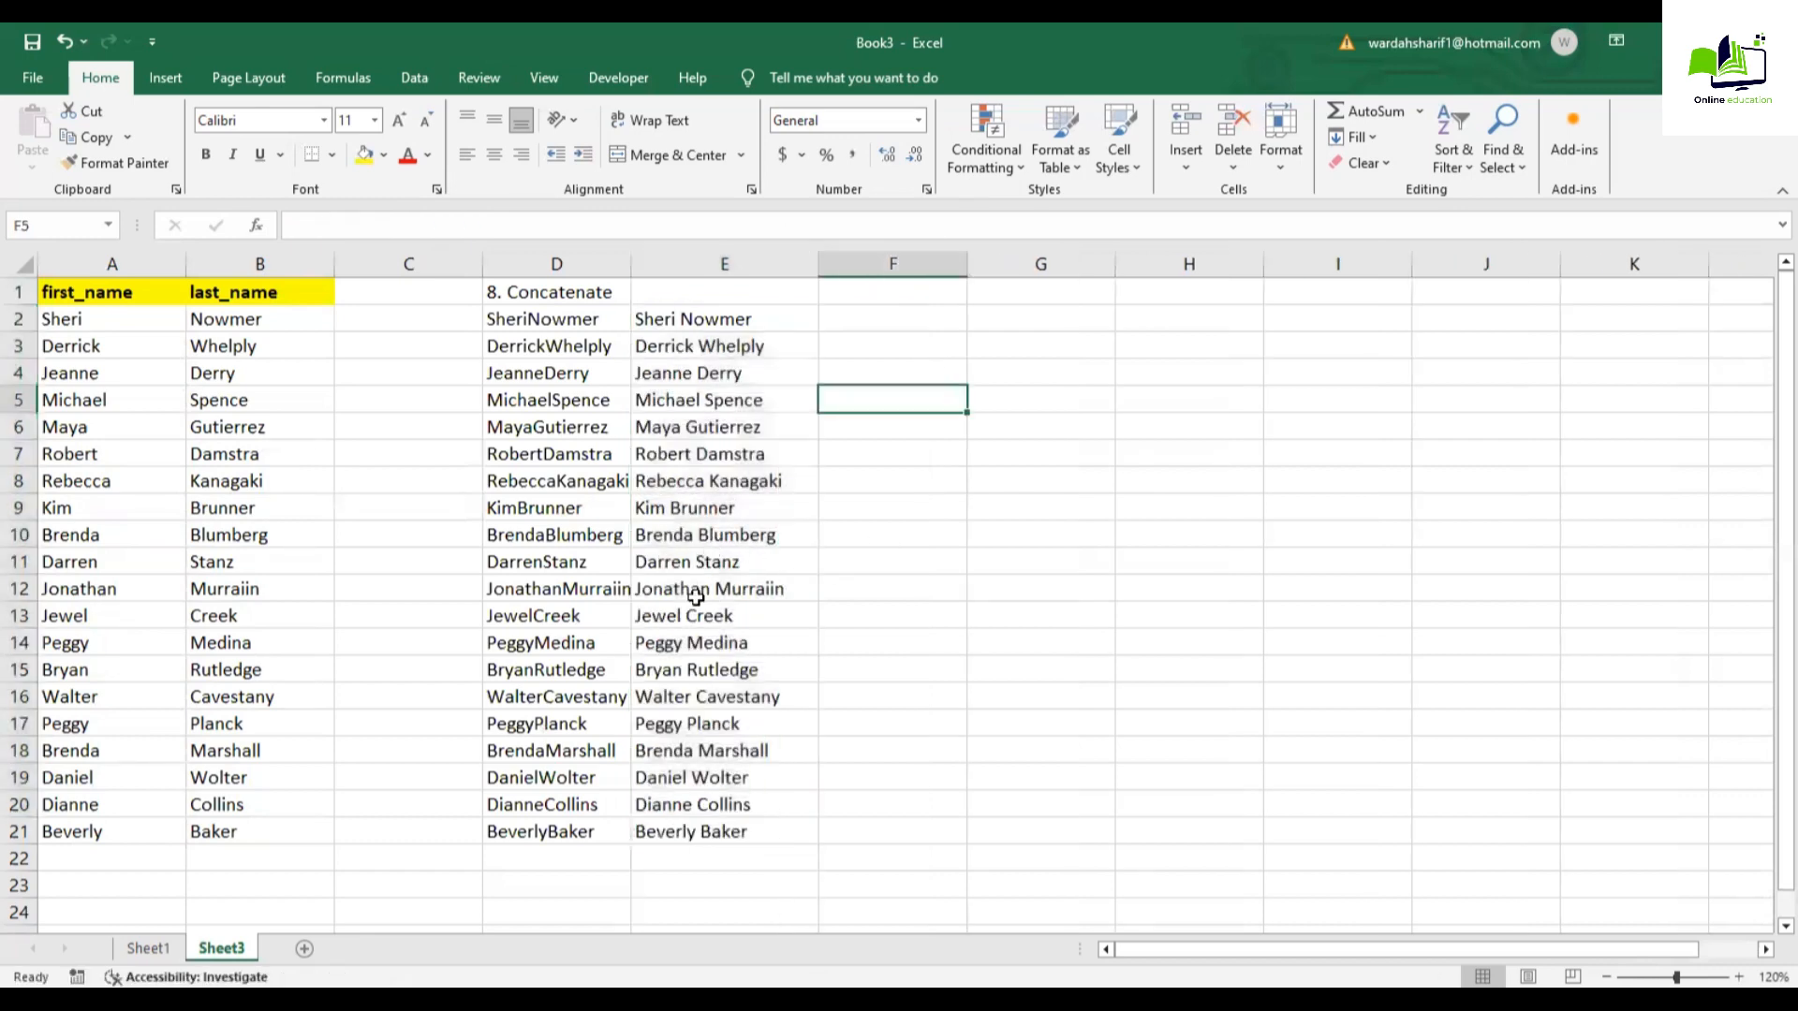
Step: Enter =CONCATENATE(A2," - ", B2) in cell F2 to join the first and last name with a spaced hyphen
click(889, 319)
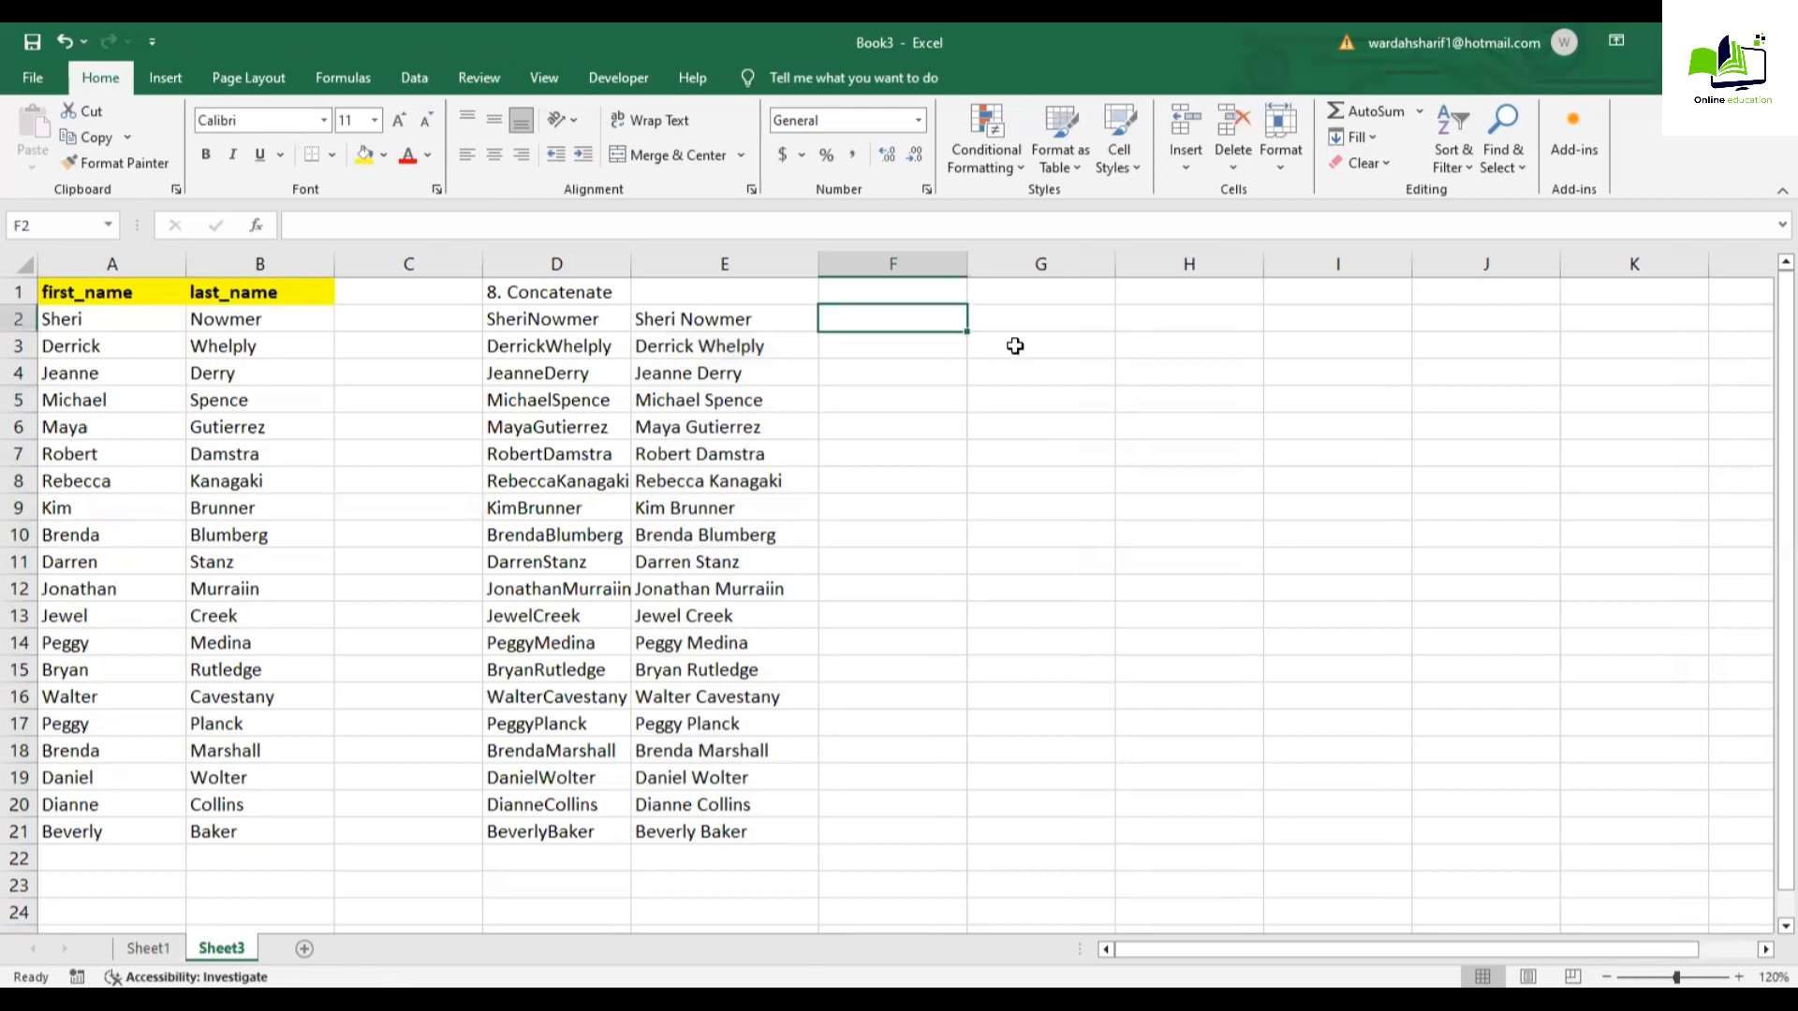
text(=concate)
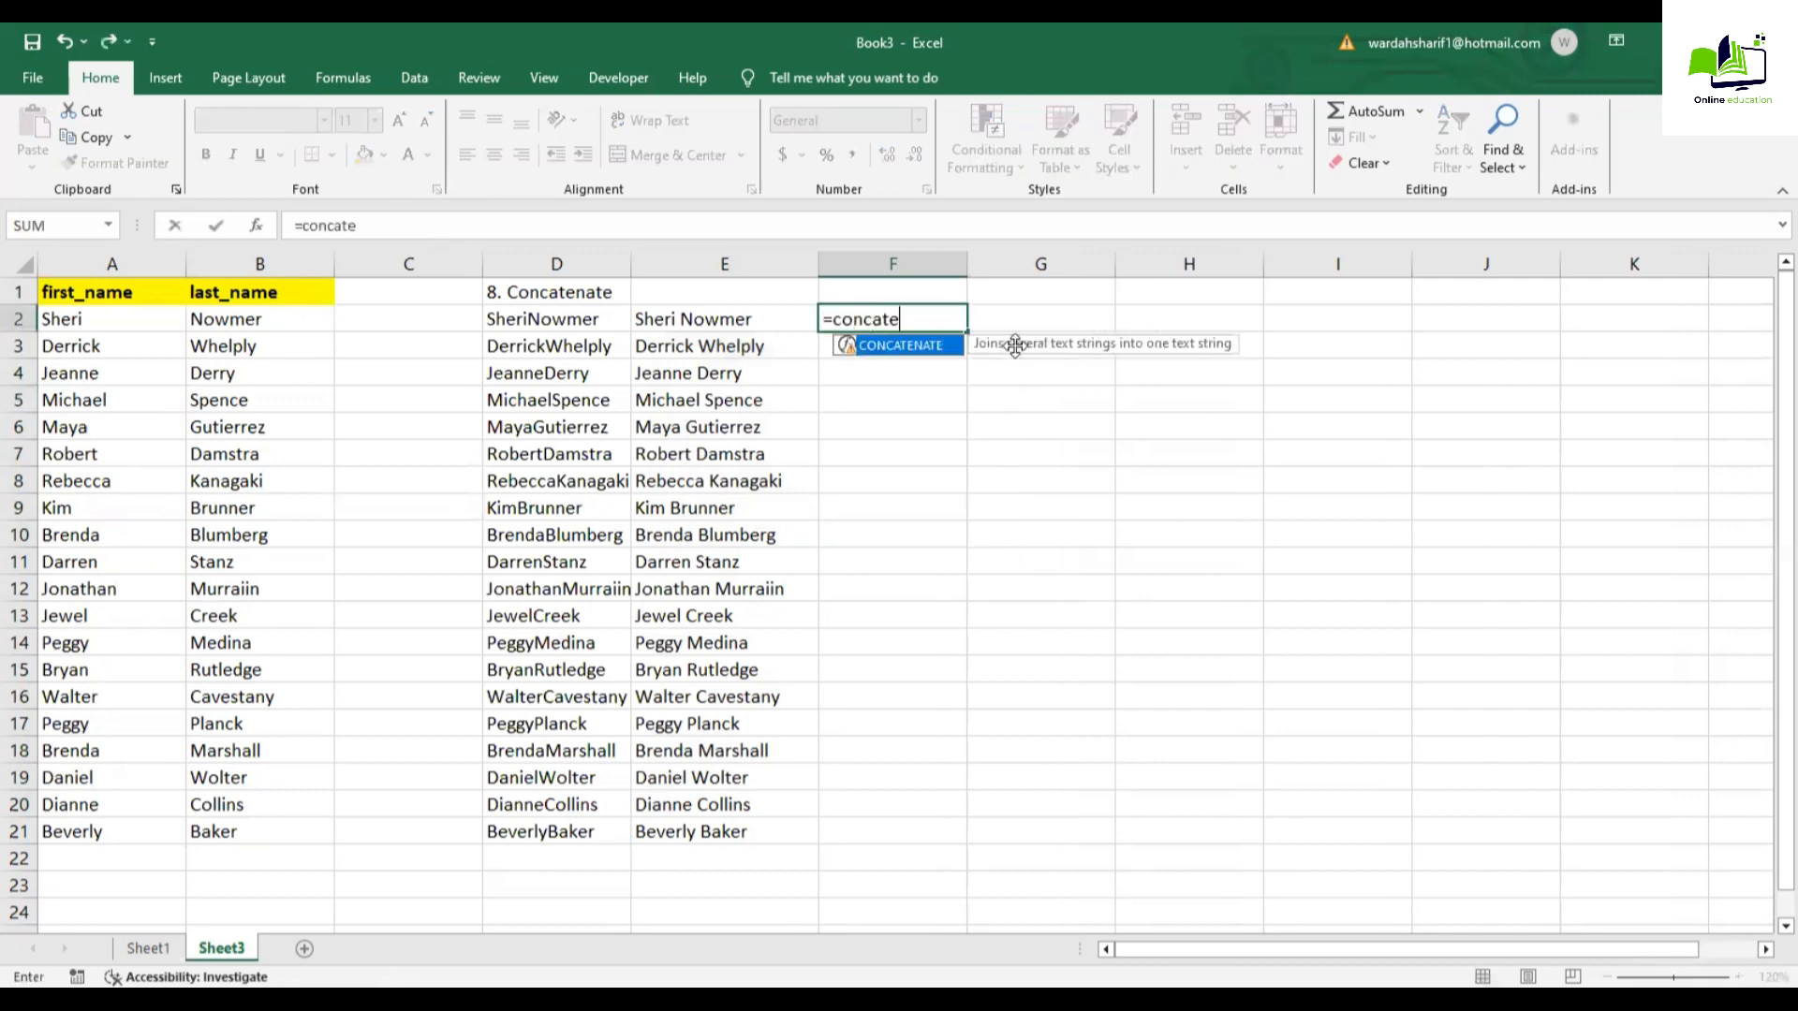
key(Tab)
click(154, 330)
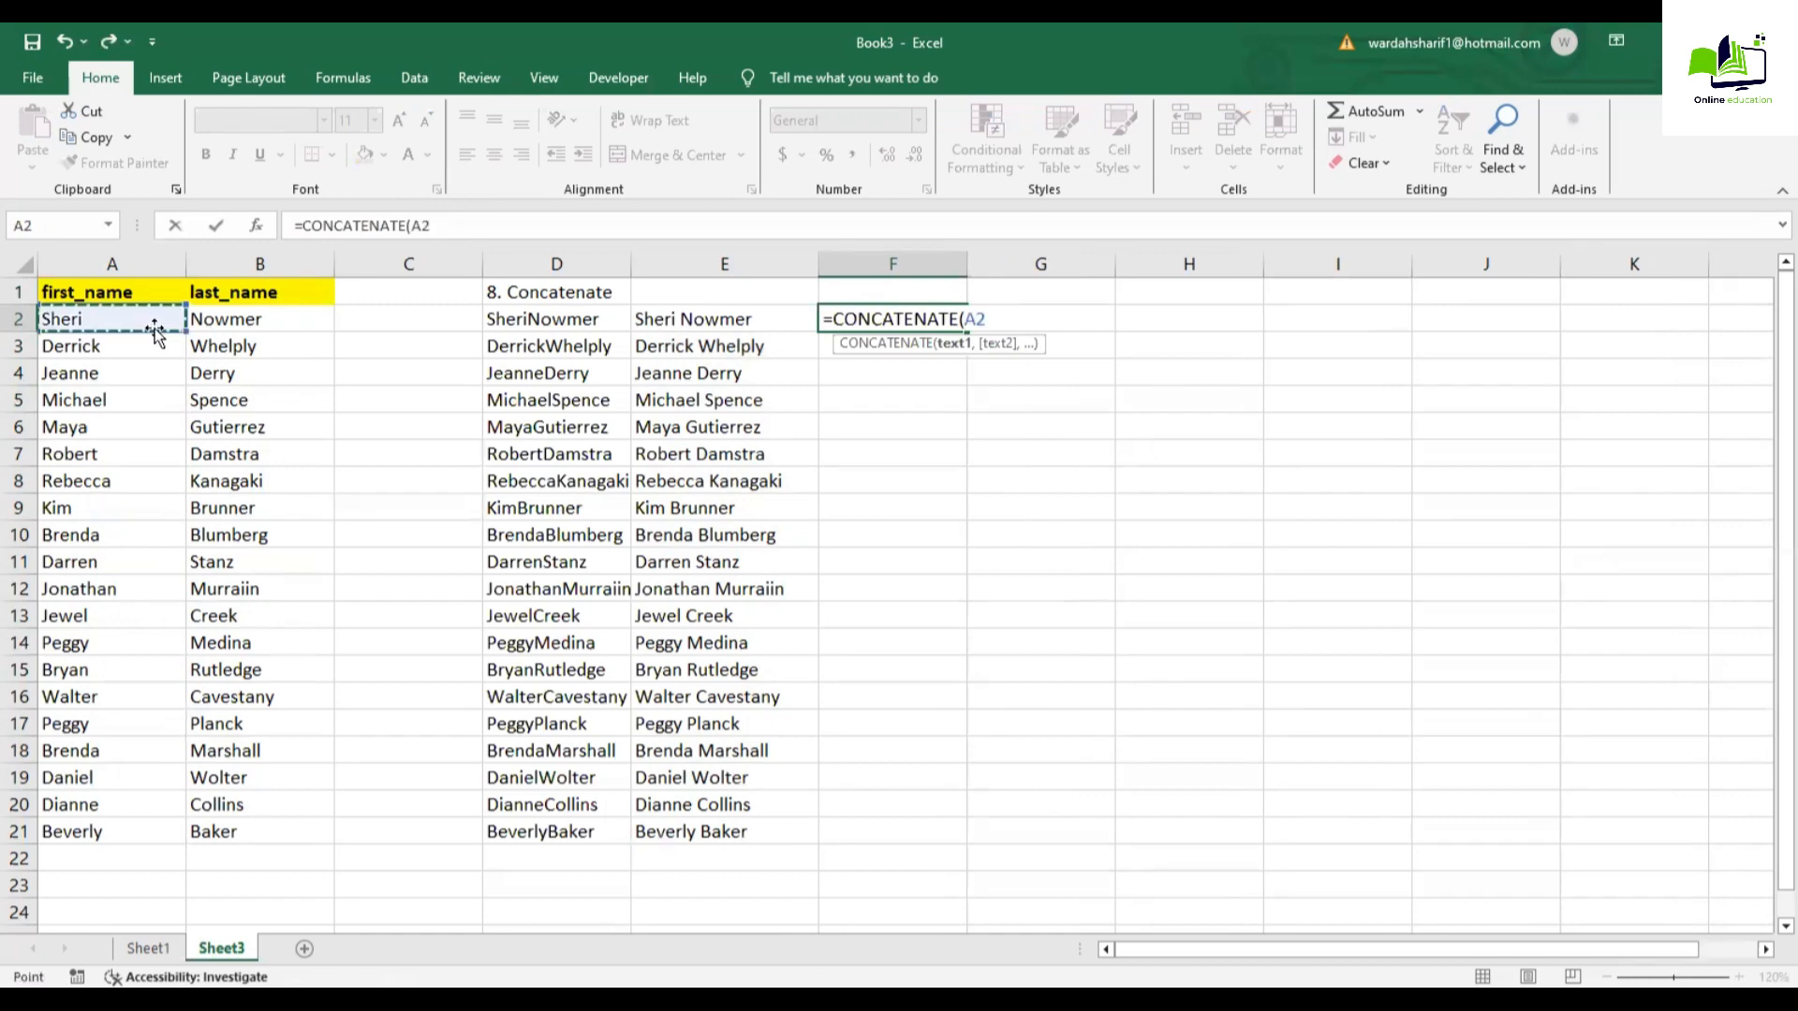
text(," -)
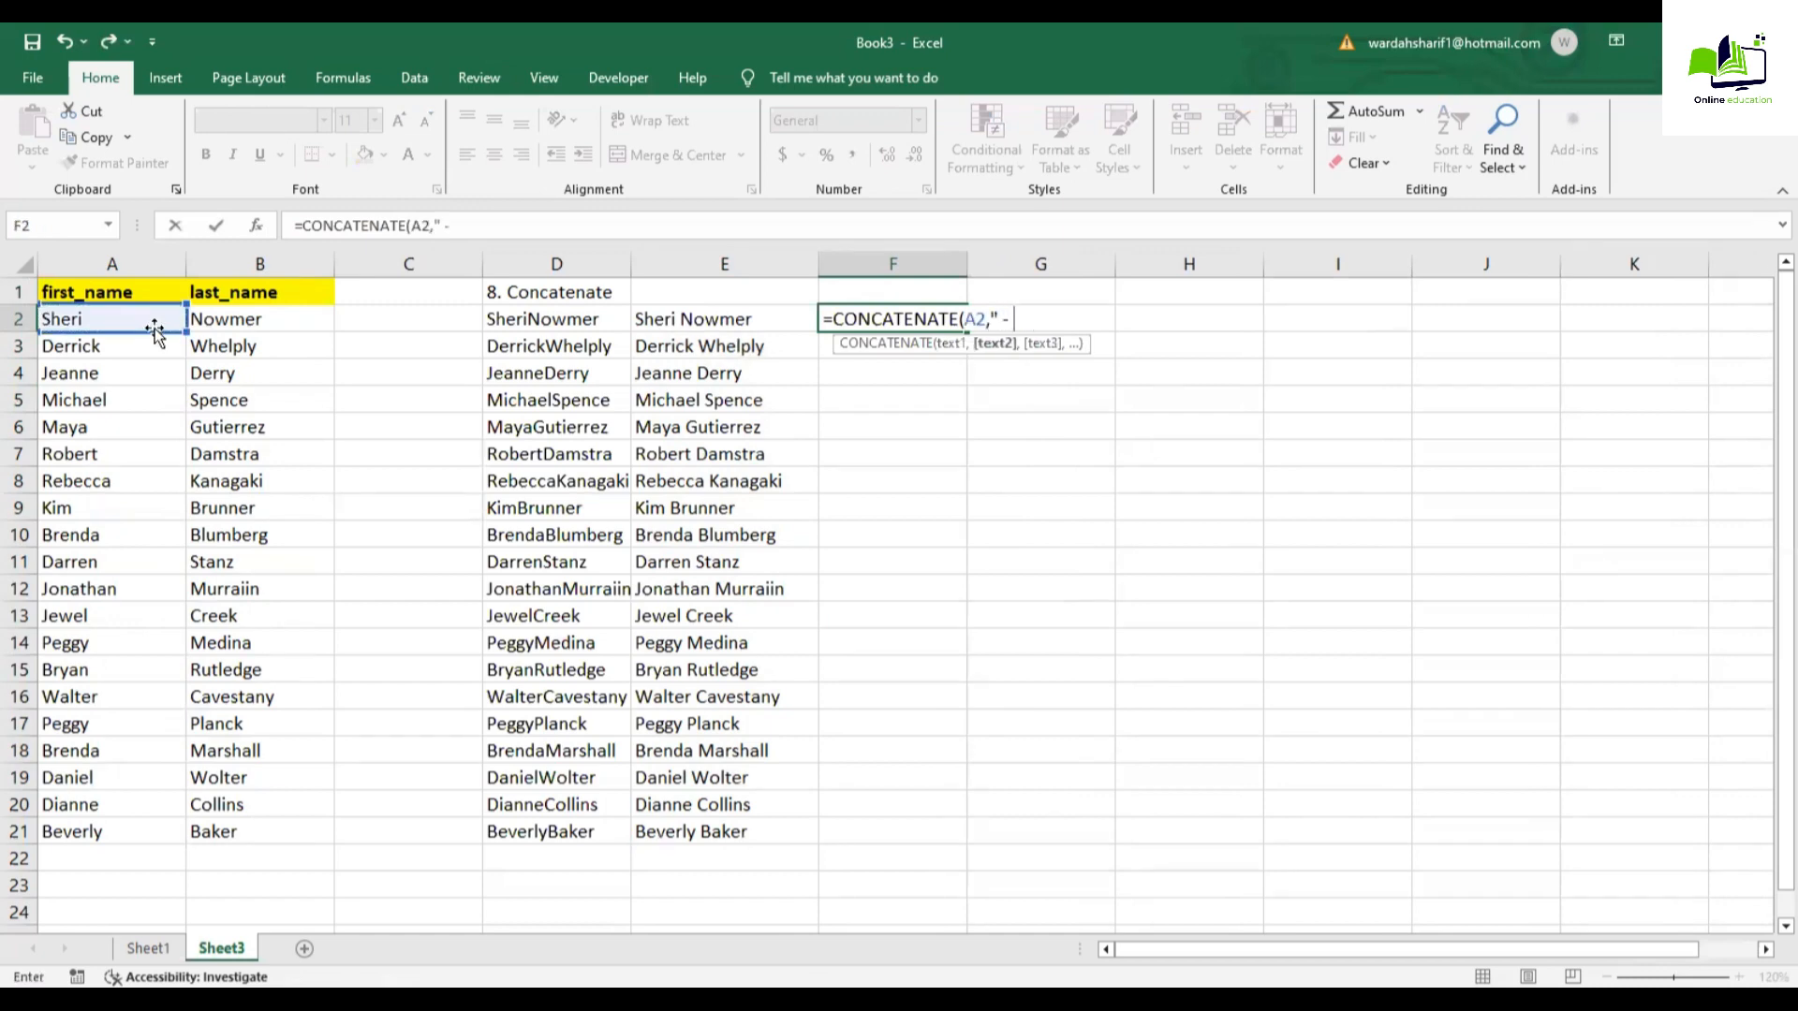
text( ",)
click(333, 316)
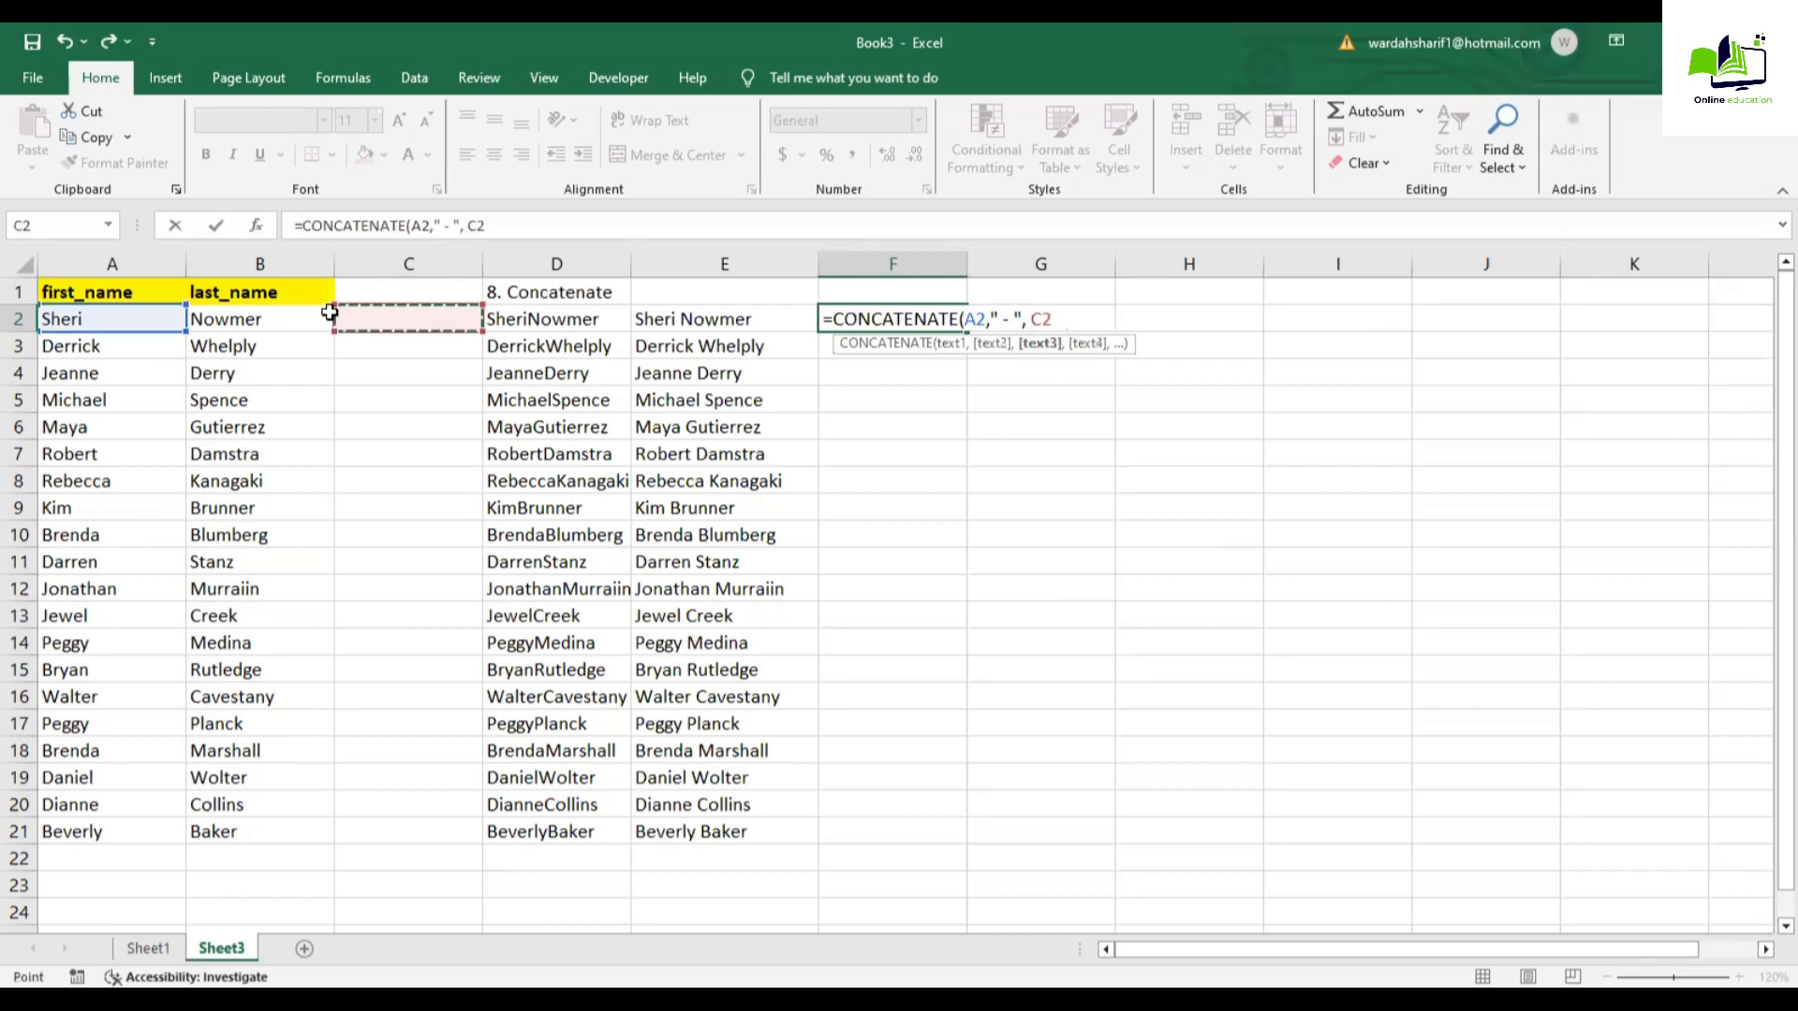
click(321, 317)
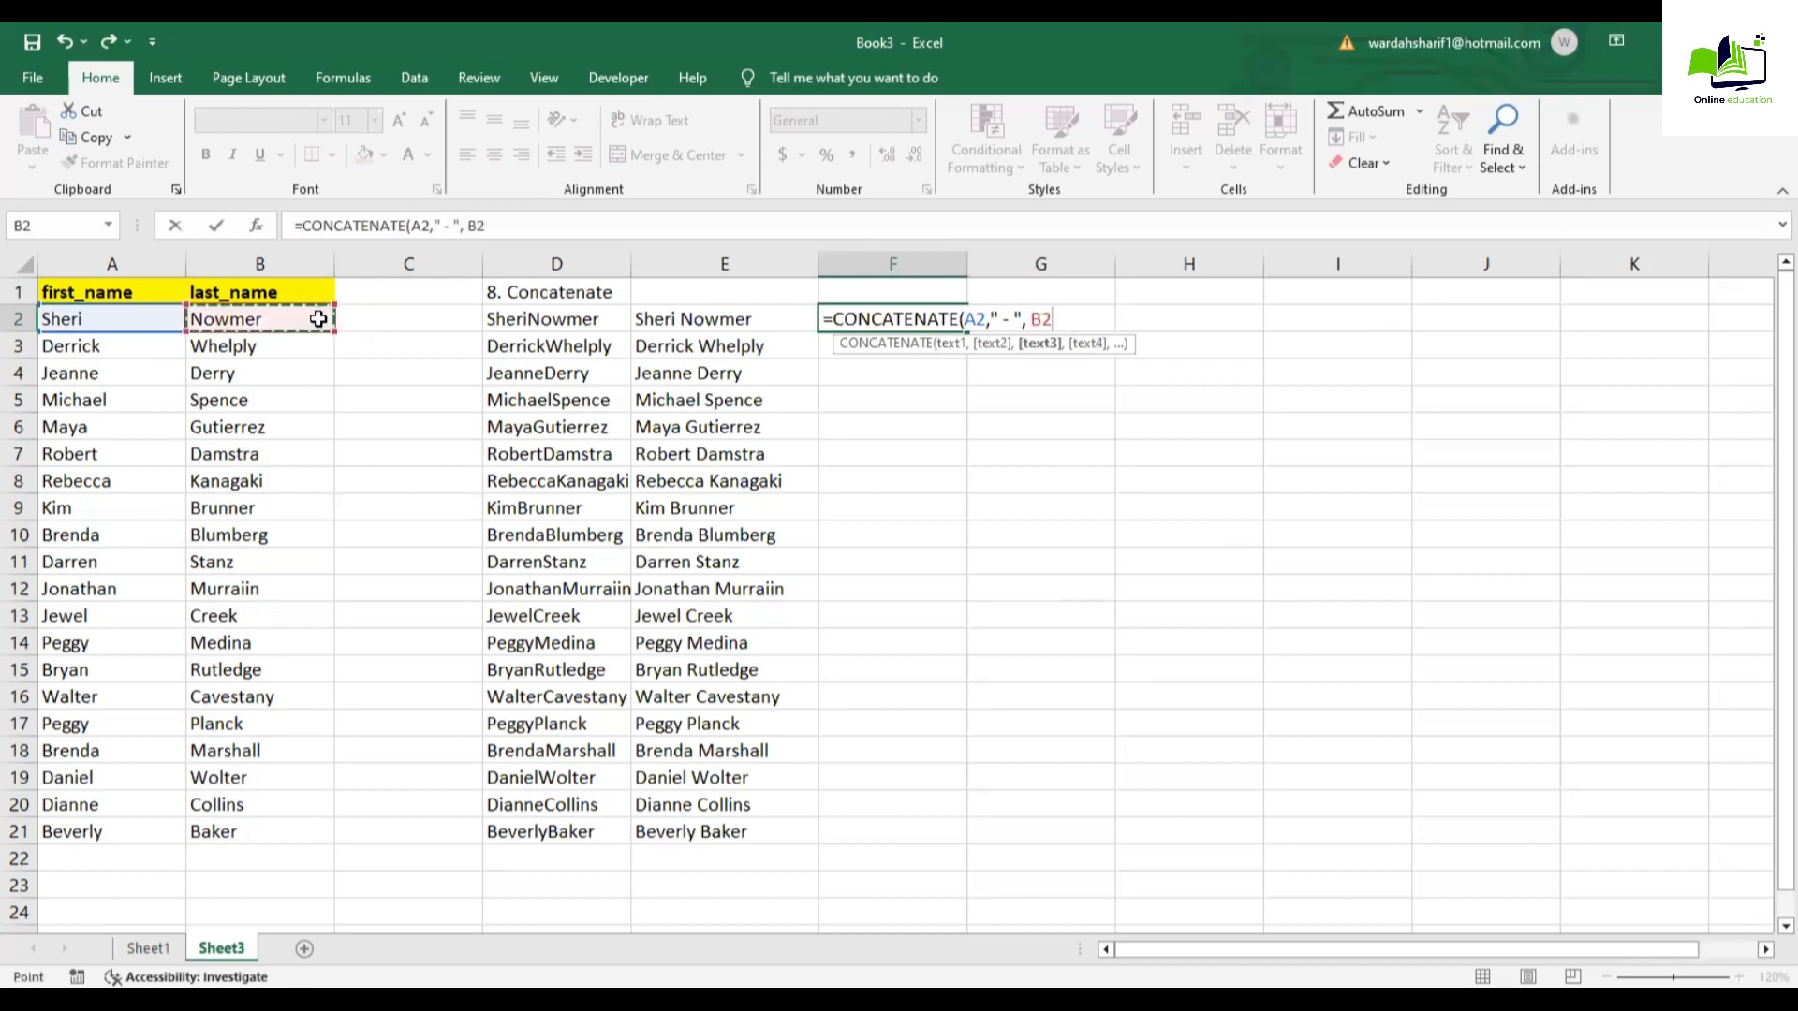
text())
key(Return)
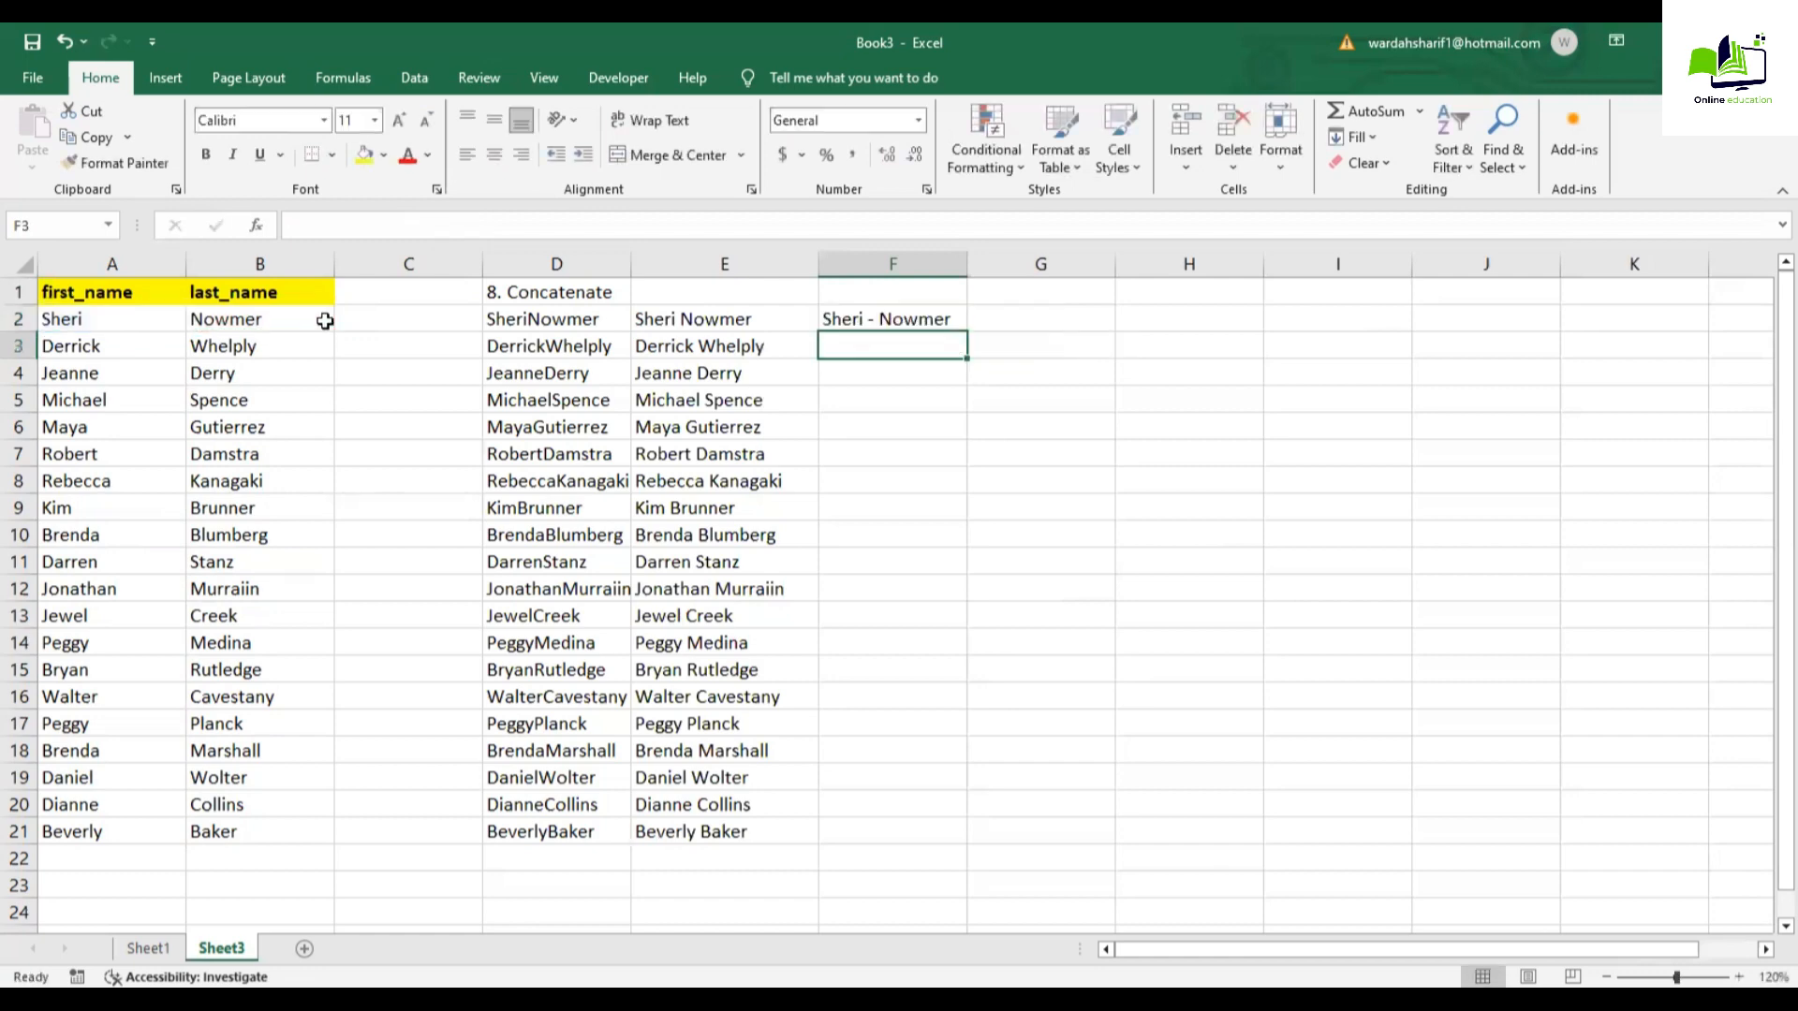
Step: Fill the formula in cell F2 down to F21 and widen column F to fit the hyphenated names
click(953, 317)
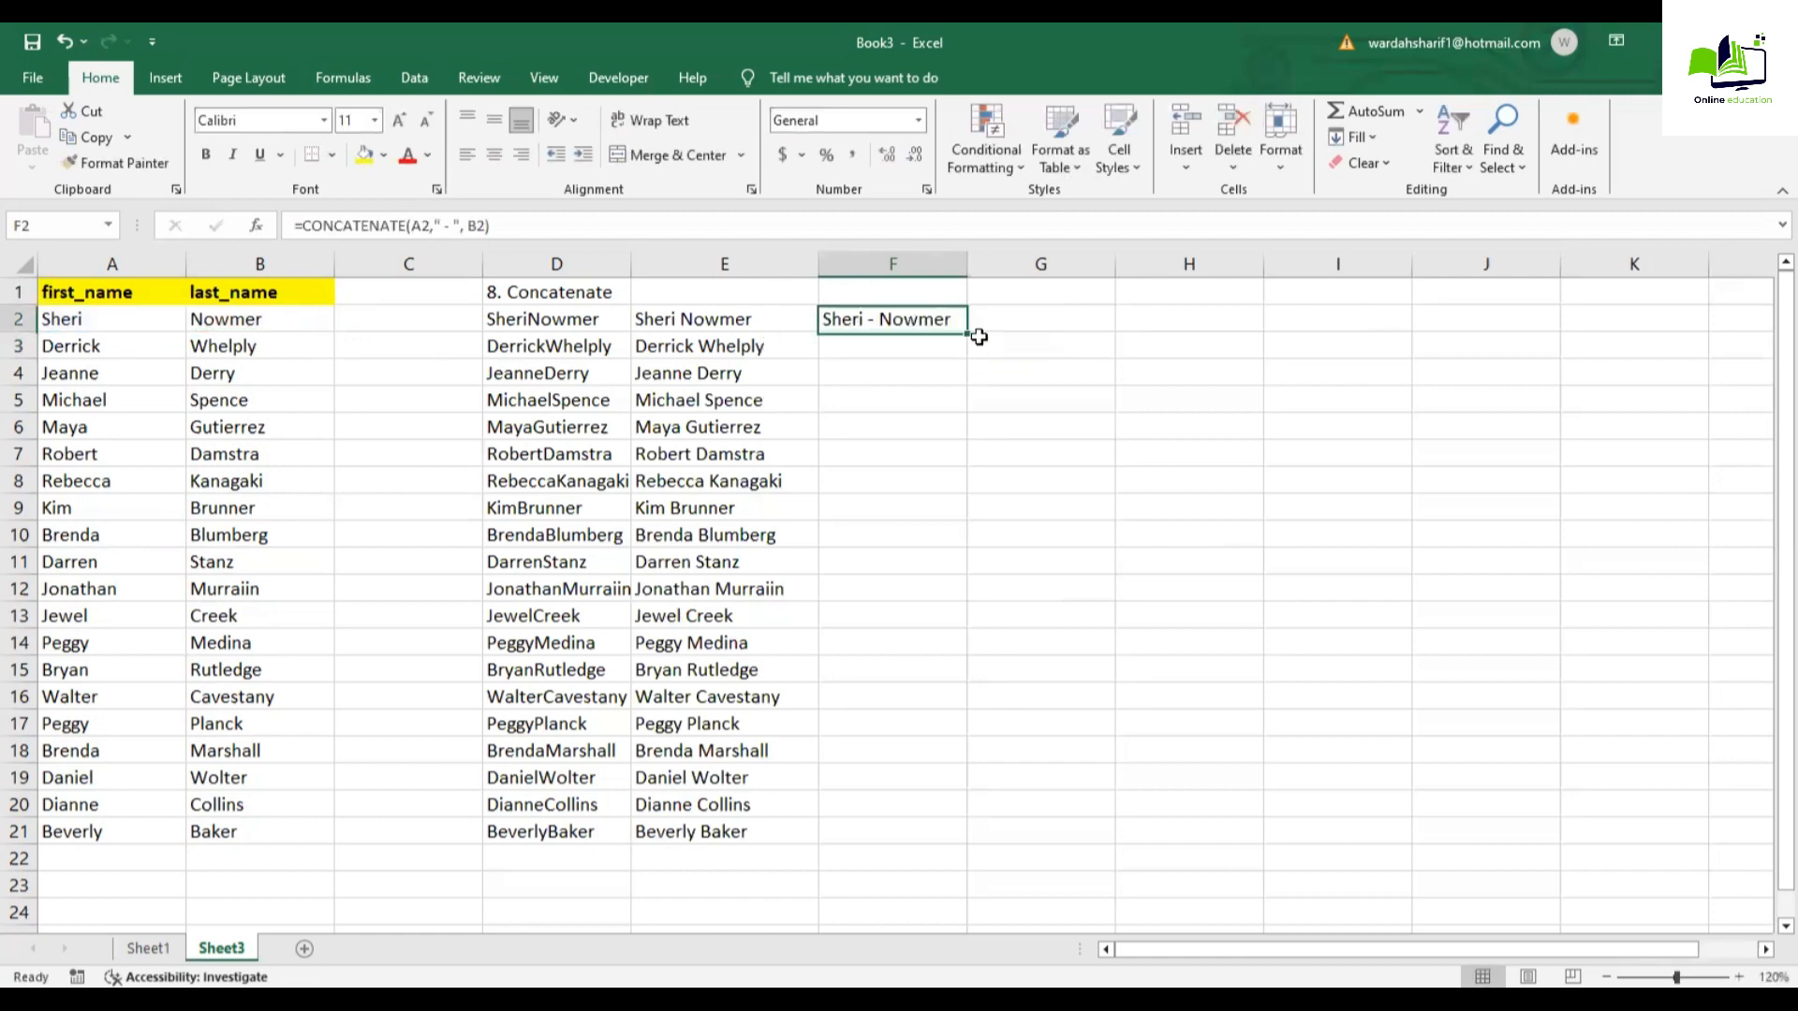
drag(970, 332, 981, 855)
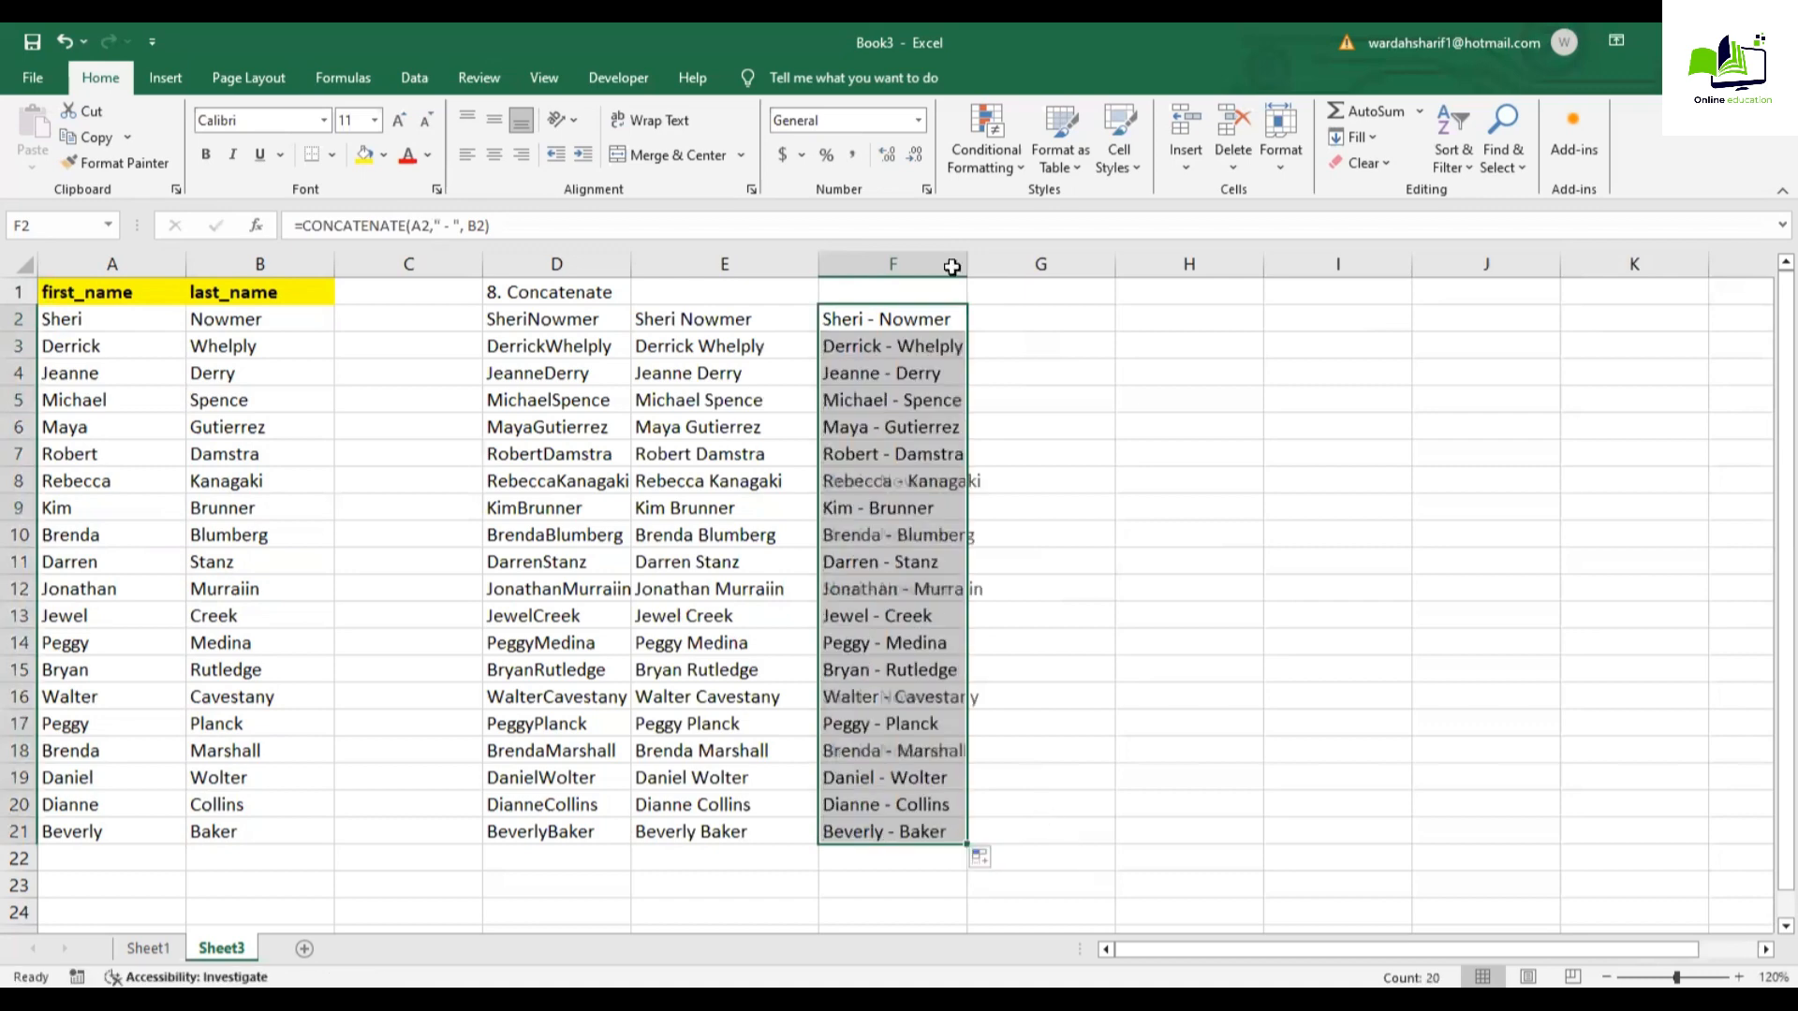
drag(967, 263, 1005, 263)
click(1068, 480)
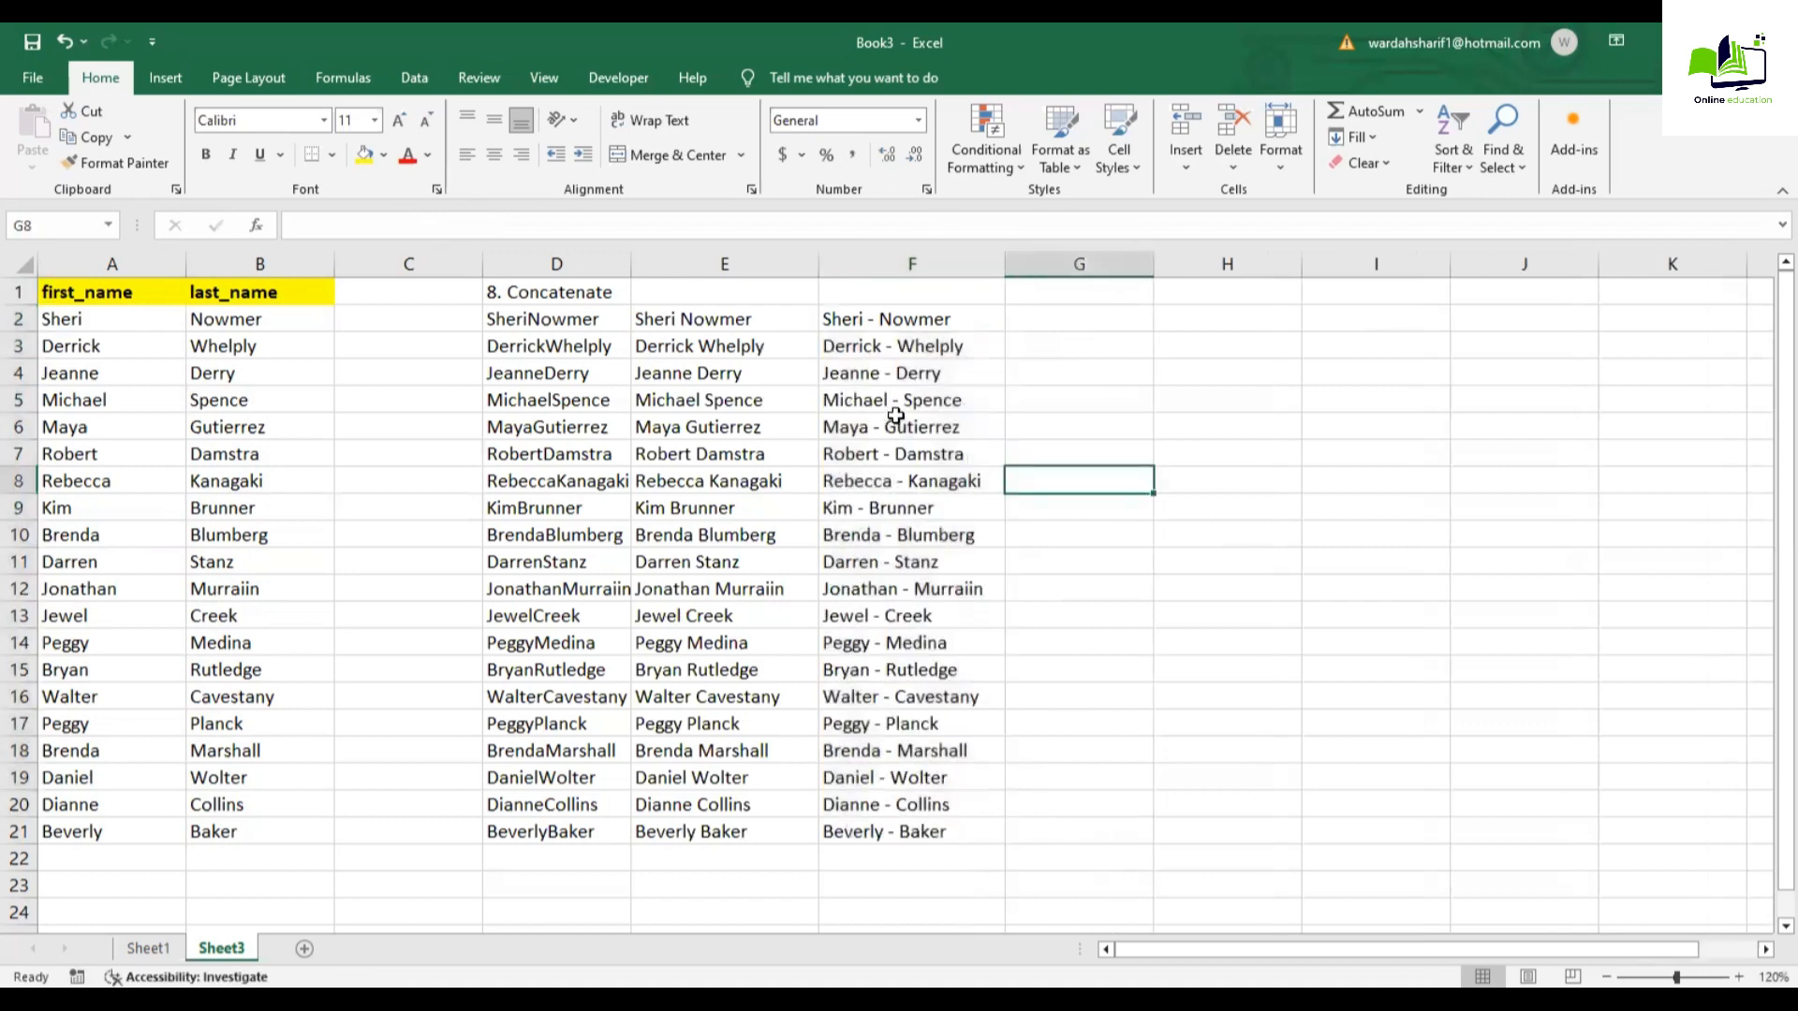